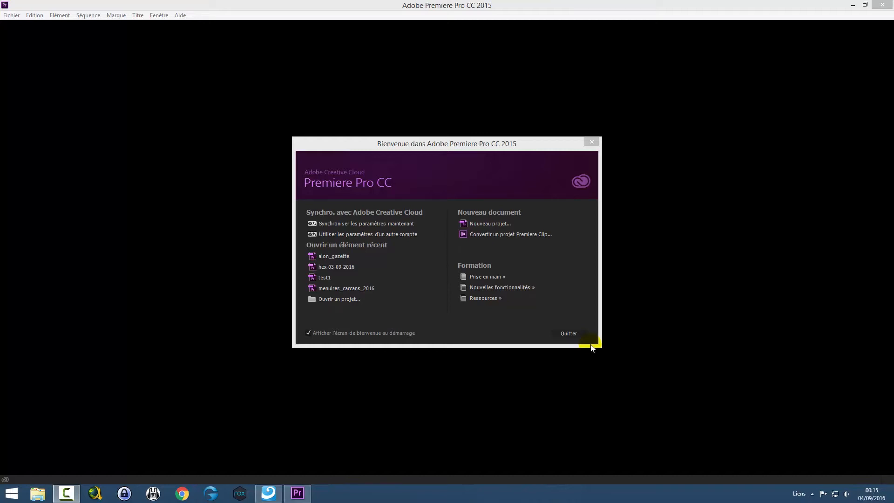
- Create a new project named "MRFC tuto adobe premiere" in F:\Documents\Adobe\Premiere Pro\8.0 with the HDV capture format
{"action": "left_click", "coordinate": [493, 224]}
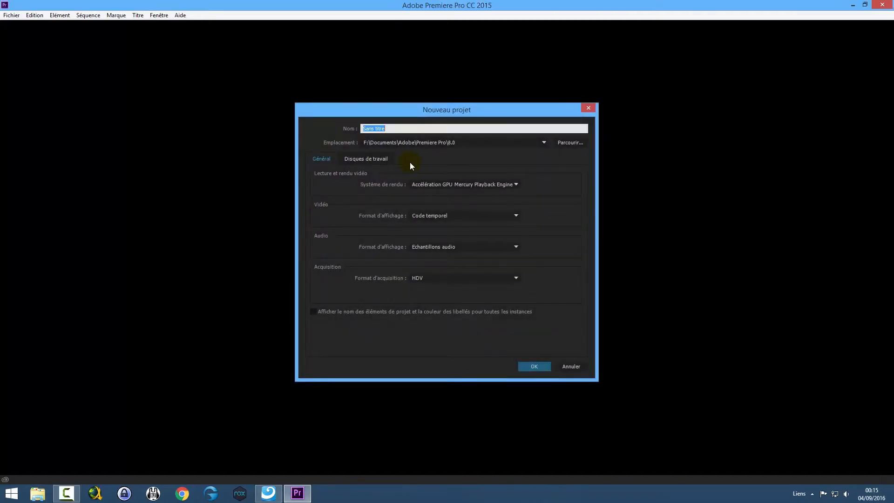
{"action": "type", "text": "MRFC tuto adobe premiere"}
{"action": "left_click", "coordinate": [430, 278]}
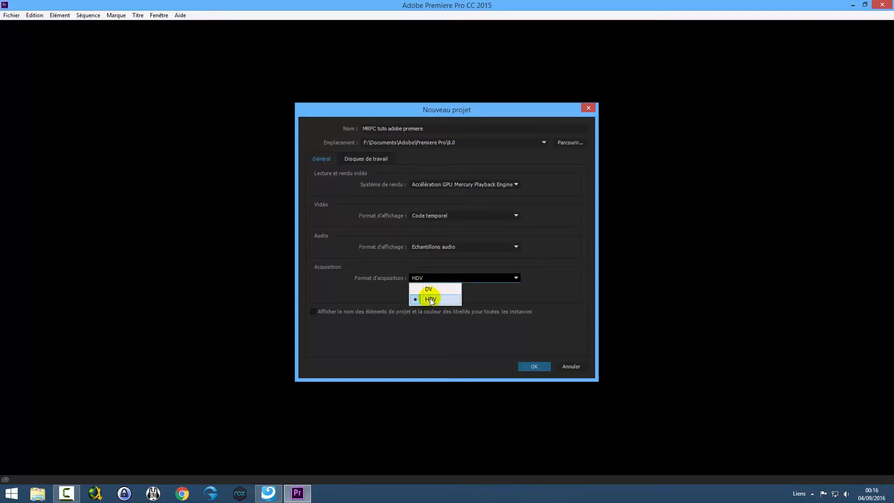
{"action": "left_click", "coordinate": [430, 299]}
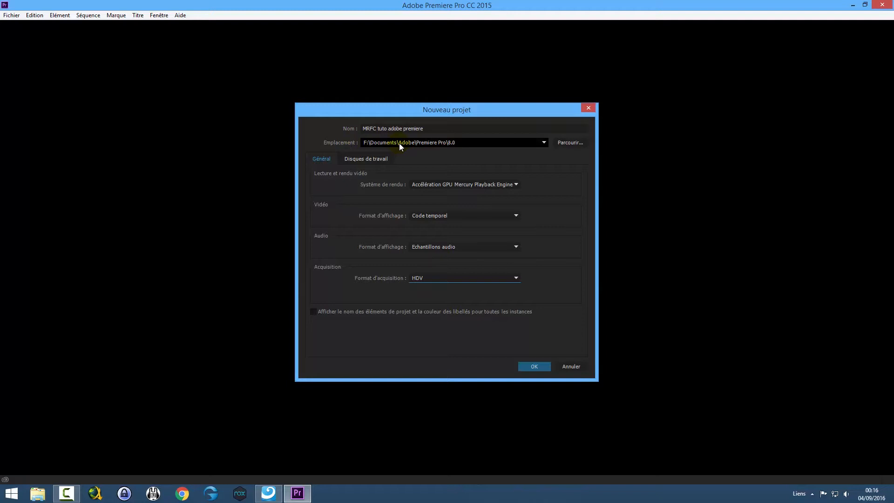
{"action": "left_click", "coordinate": [356, 132]}
{"action": "left_click", "coordinate": [407, 143]}
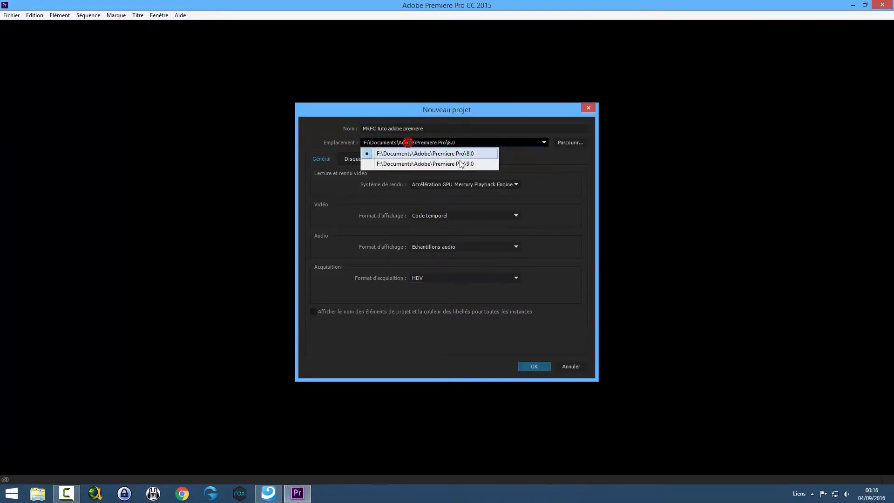
{"action": "left_click", "coordinate": [525, 159]}
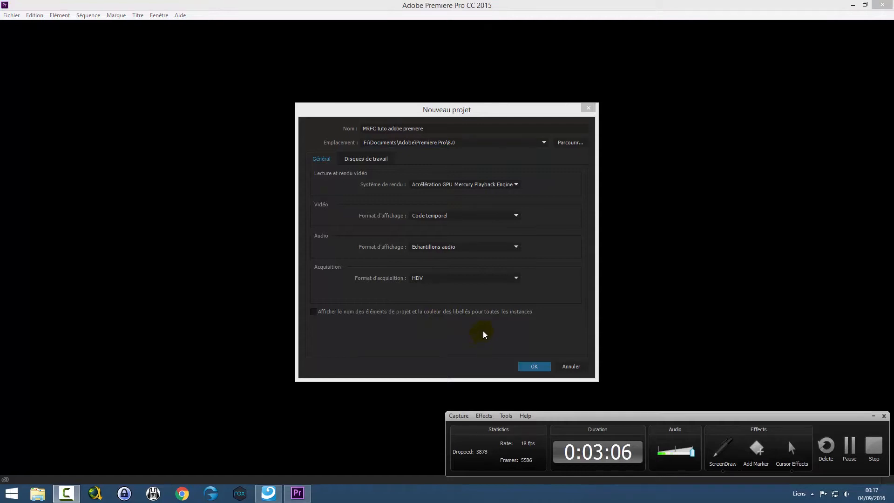
{"action": "left_click", "coordinate": [533, 364]}
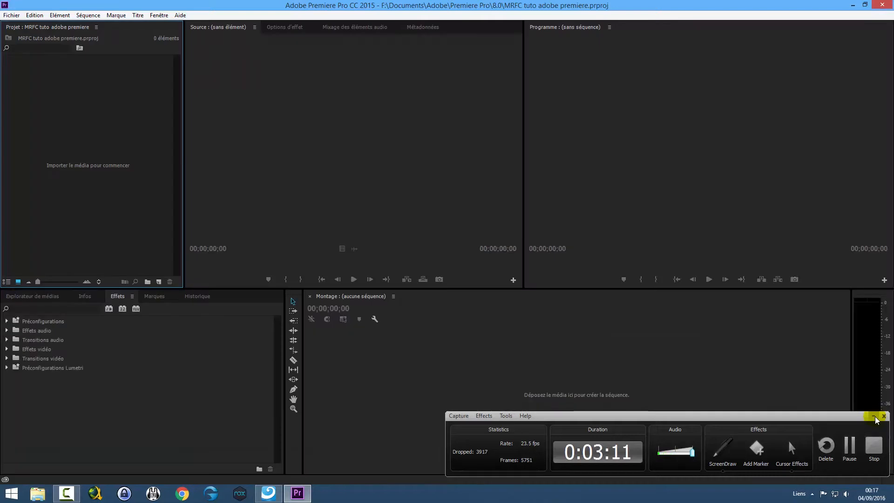
{"action": "left_click", "coordinate": [874, 417]}
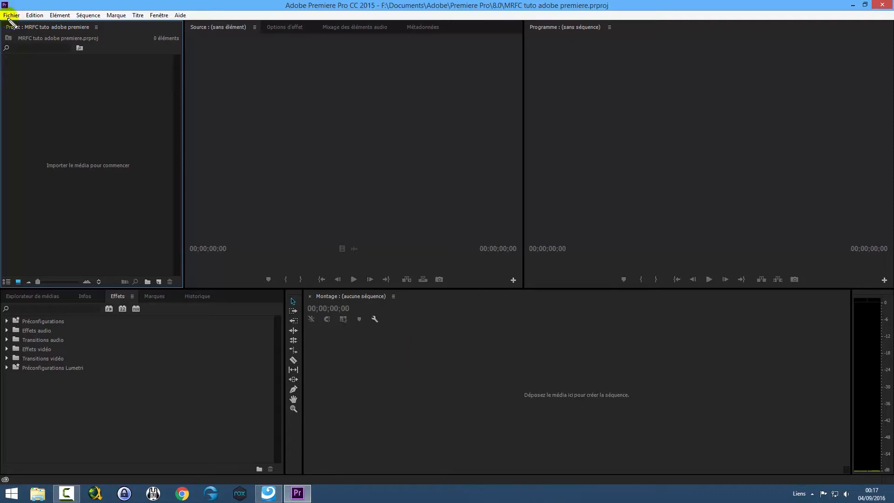
{"action": "mouse_move", "coordinate": [1, 21]}
{"action": "left_mouse_down"}
{"action": "mouse_move", "coordinate": [74, 120]}
{"action": "mouse_move", "coordinate": [179, 301]}
{"action": "mouse_move", "coordinate": [190, 295]}
{"action": "mouse_move", "coordinate": [186, 288]}
{"action": "left_mouse_up"}
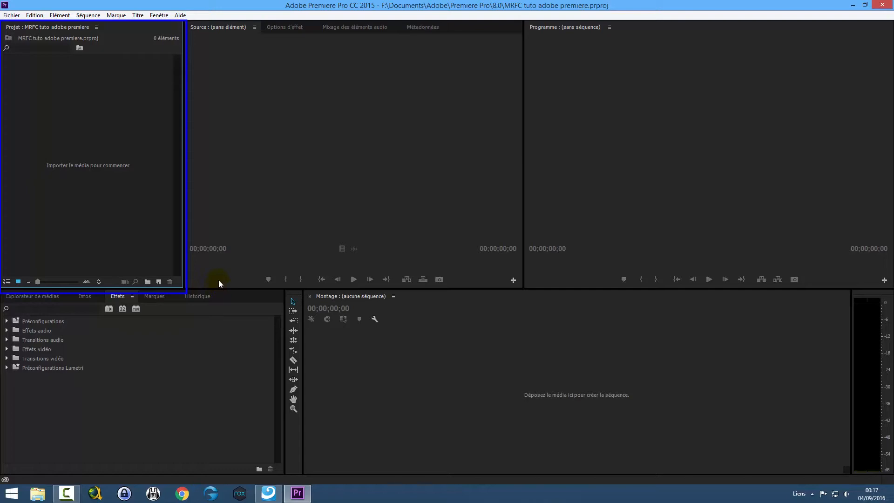
- Import the three MOV clips from the hex-03-09-2016 folder inside "video drone TBS discovery" on drive G: into the project
{"action": "right_click", "coordinate": [83, 135]}
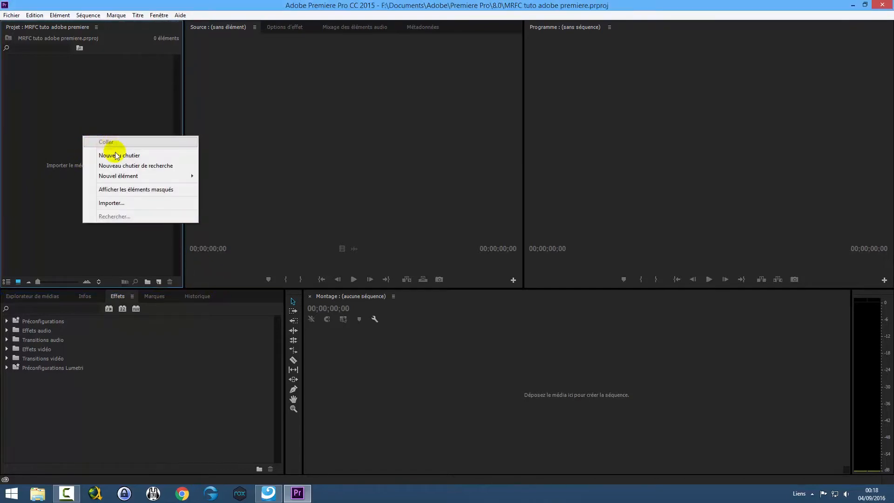
{"action": "left_click", "coordinate": [125, 203]}
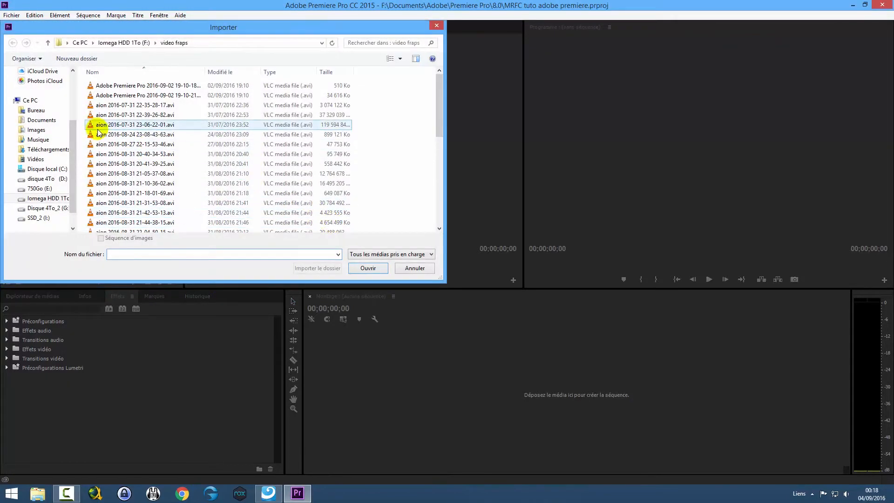
{"action": "left_click", "coordinate": [45, 179]}
{"action": "left_click", "coordinate": [45, 198]}
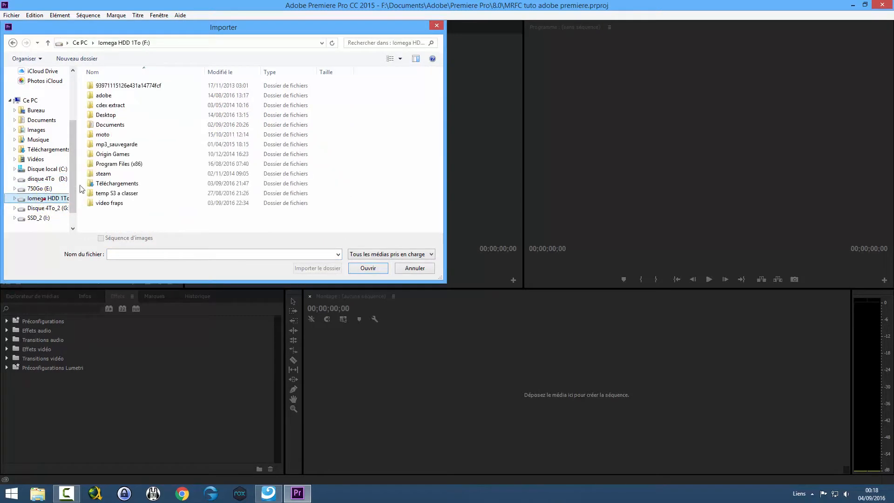
{"action": "left_click", "coordinate": [45, 207]}
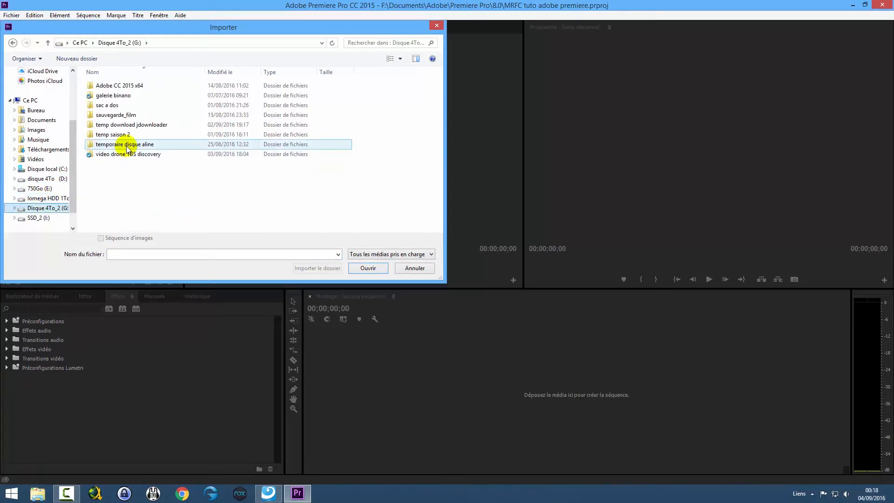
{"action": "double_click", "coordinate": [124, 124]}
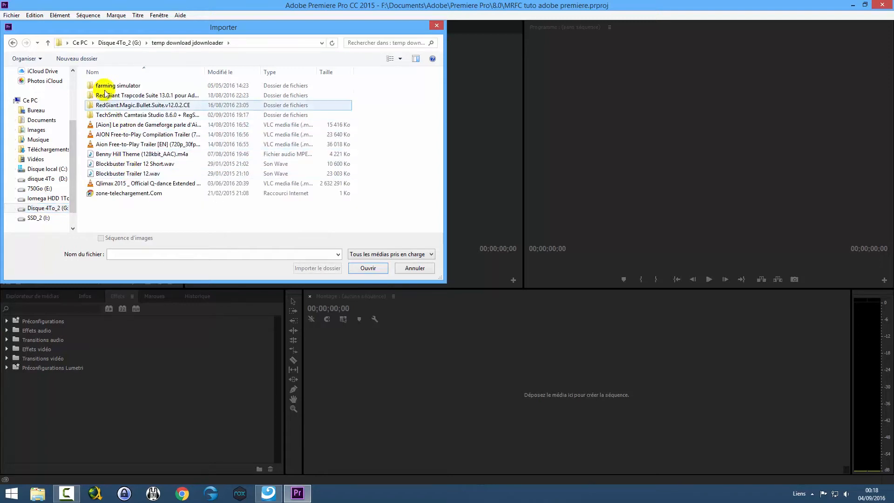
{"action": "left_click", "coordinate": [120, 42]}
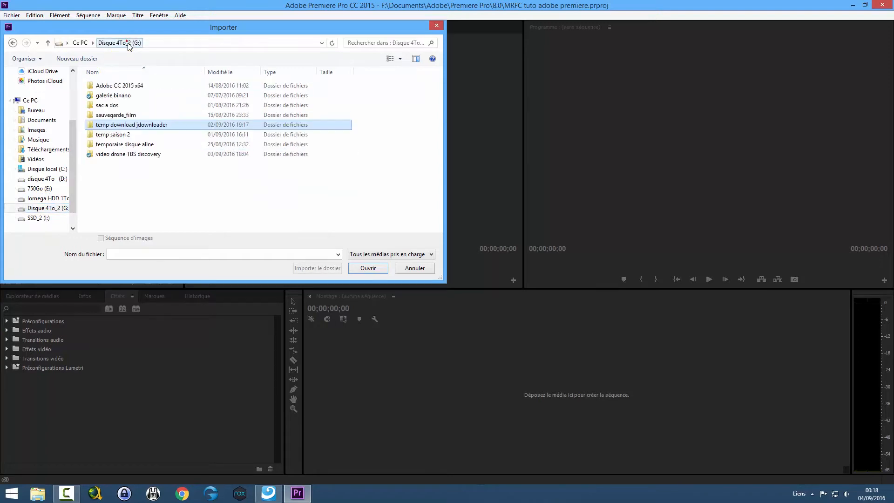
{"action": "double_click", "coordinate": [128, 154]}
{"action": "double_click", "coordinate": [116, 125]}
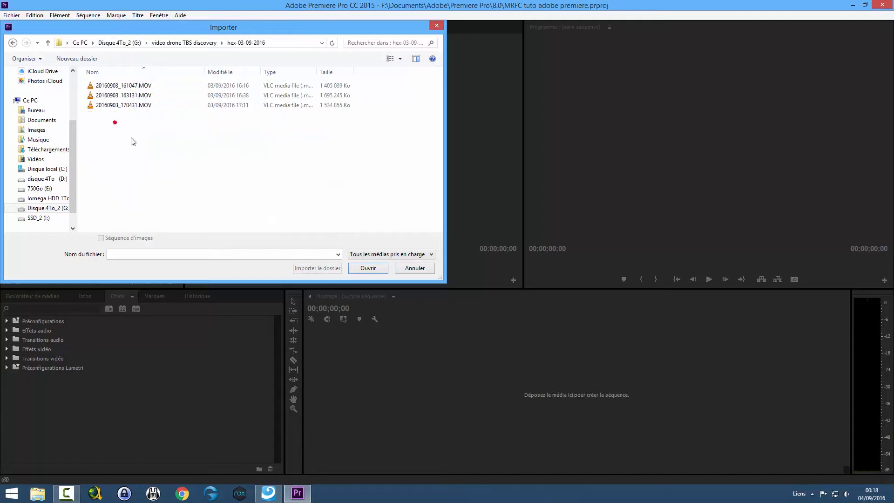
{"action": "left_click_drag", "start_coordinate": [138, 119], "coordinate": [127, 85]}
{"action": "left_click", "coordinate": [368, 269]}
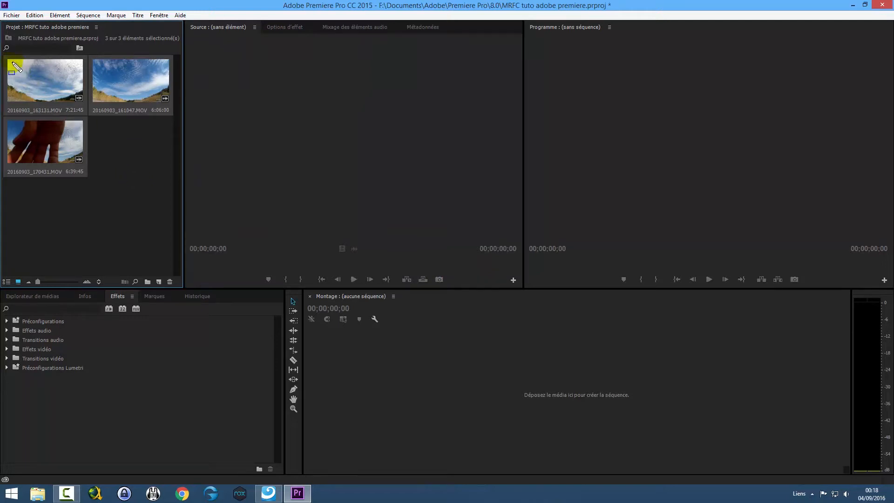
{"action": "left_click_drag", "start_coordinate": [3, 54], "coordinate": [177, 183]}
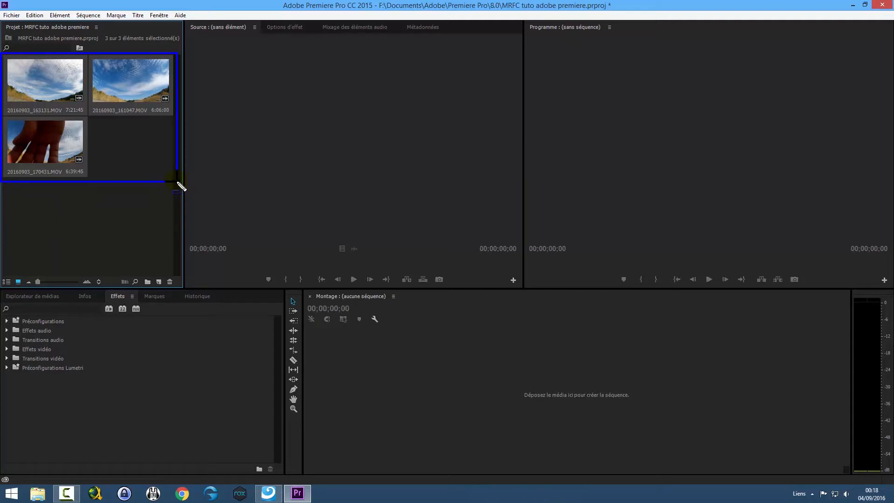
{"action": "left_click_drag", "start_coordinate": [177, 182], "coordinate": [177, 185]}
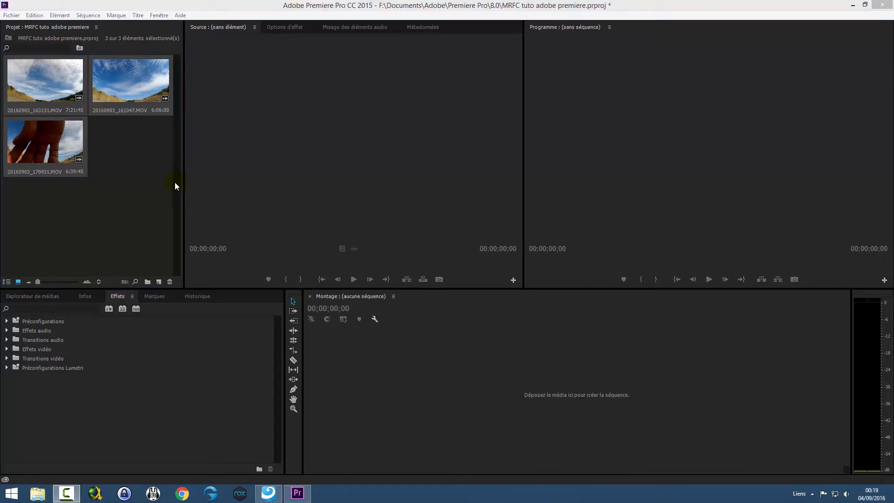
- Open the clip 20160903_163131.MOV in the Source monitor and scrub forward to about 00:05:27:46
{"action": "left_click", "coordinate": [67, 84]}
{"action": "double_click", "coordinate": [43, 87]}
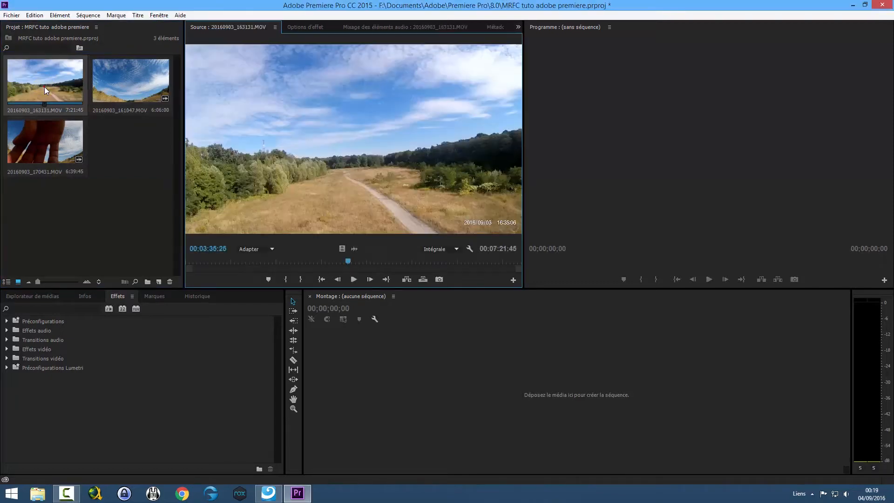
{"action": "left_click", "coordinate": [387, 80]}
{"action": "left_click_drag", "start_coordinate": [185, 21], "coordinate": [283, 36]}
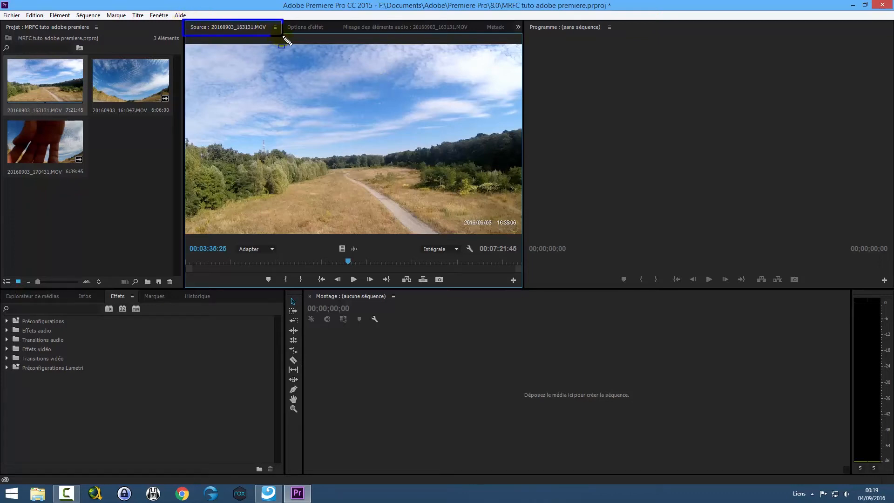
{"action": "left_click", "coordinate": [300, 58]}
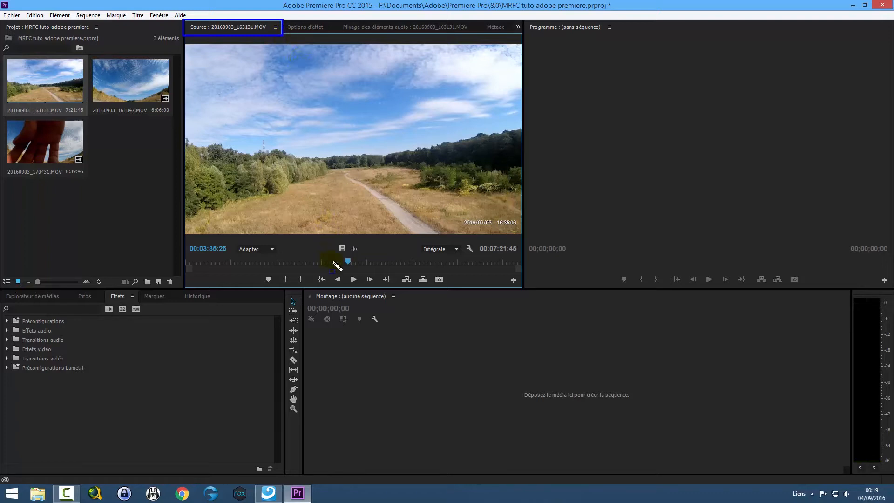
{"action": "mouse_move", "coordinate": [348, 261]}
{"action": "left_mouse_down"}
{"action": "mouse_move", "coordinate": [248, 265]}
{"action": "mouse_move", "coordinate": [470, 261]}
{"action": "mouse_move", "coordinate": [212, 261]}
{"action": "mouse_move", "coordinate": [430, 264]}
{"action": "left_mouse_up"}
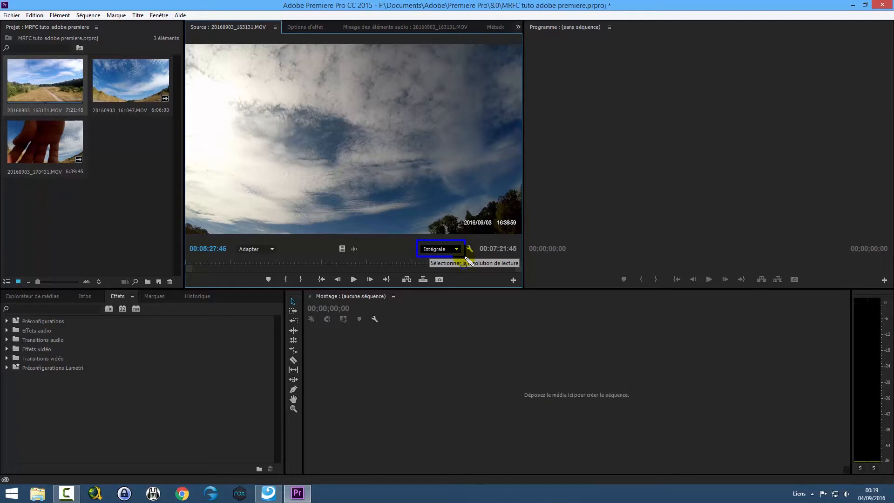
- Set the Source monitor's playback resolution to 1/4
{"action": "left_click", "coordinate": [456, 248]}
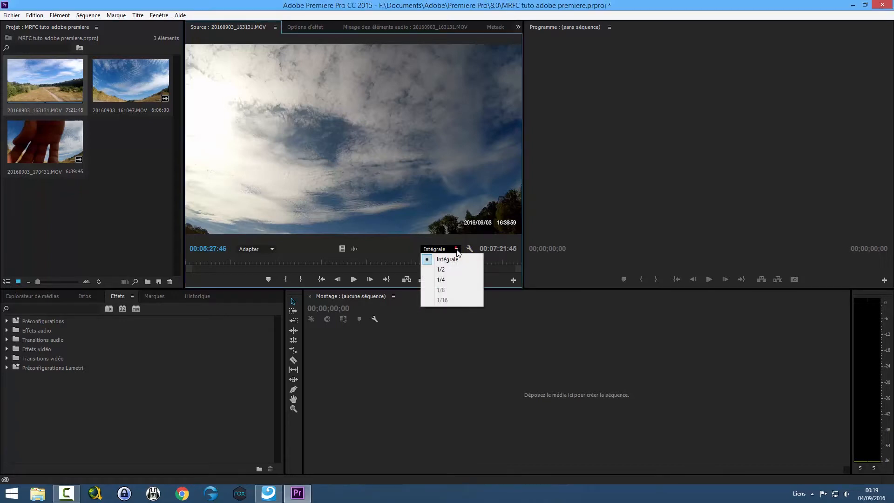
{"action": "left_click", "coordinate": [451, 277]}
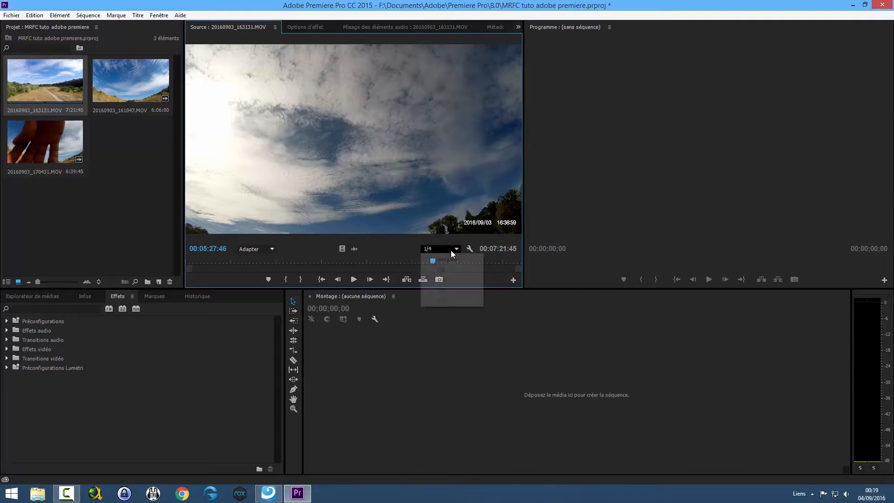
{"action": "left_click", "coordinate": [450, 250]}
{"action": "left_click", "coordinate": [448, 269]}
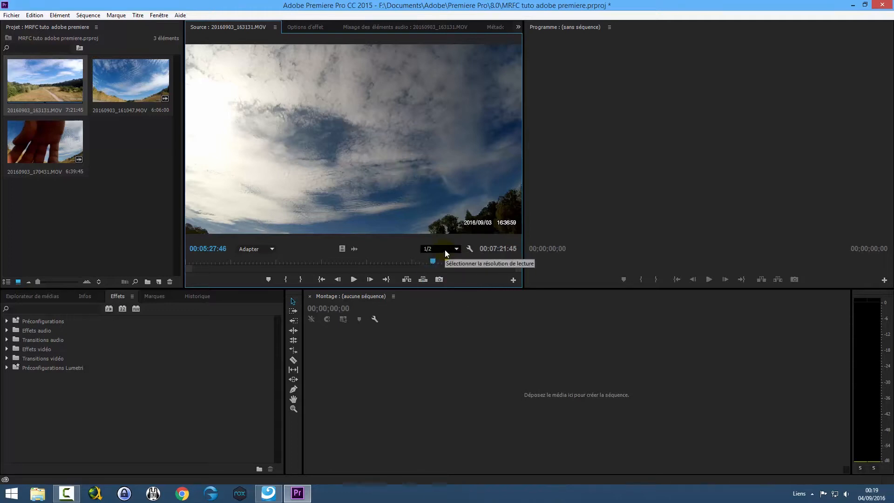
{"action": "left_click", "coordinate": [445, 251]}
{"action": "left_click", "coordinate": [447, 276]}
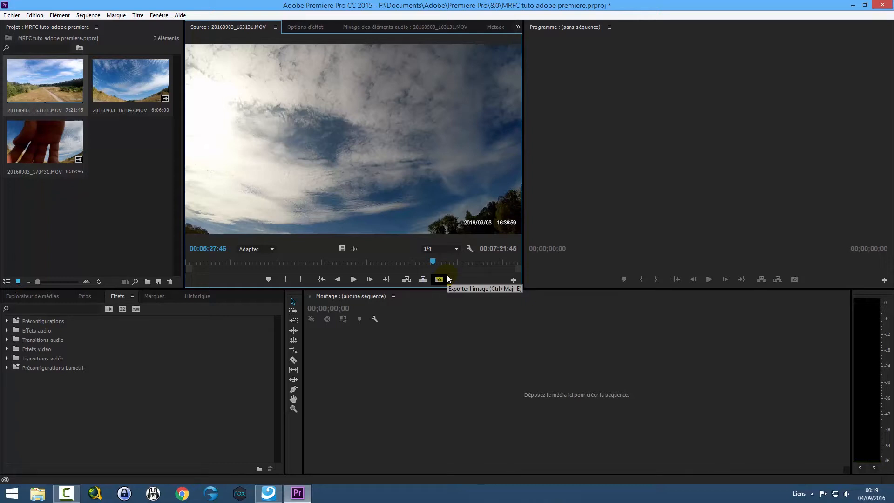
- Scrub the source clip back to its beginning at 00:00:00:00
{"action": "left_click_drag", "start_coordinate": [431, 261], "coordinate": [286, 257]}
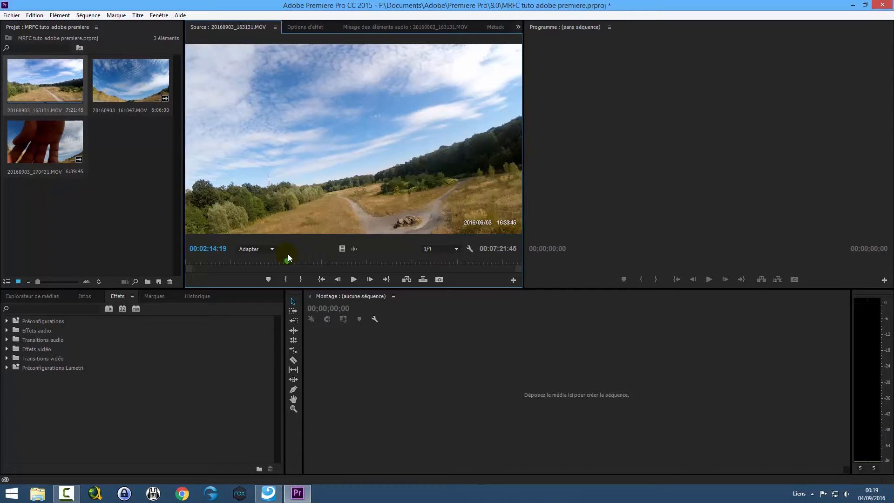
{"action": "left_click_drag", "start_coordinate": [286, 257], "coordinate": [164, 267]}
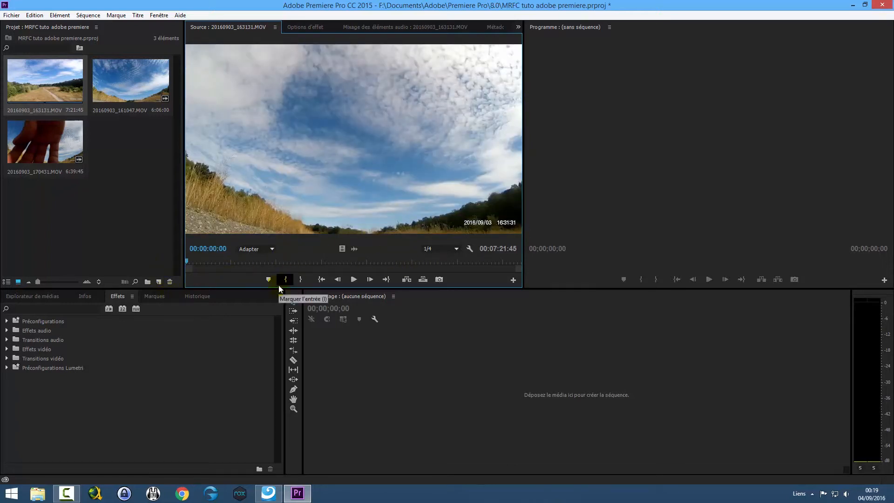
{"action": "left_click_drag", "start_coordinate": [259, 268], "coordinate": [455, 292]}
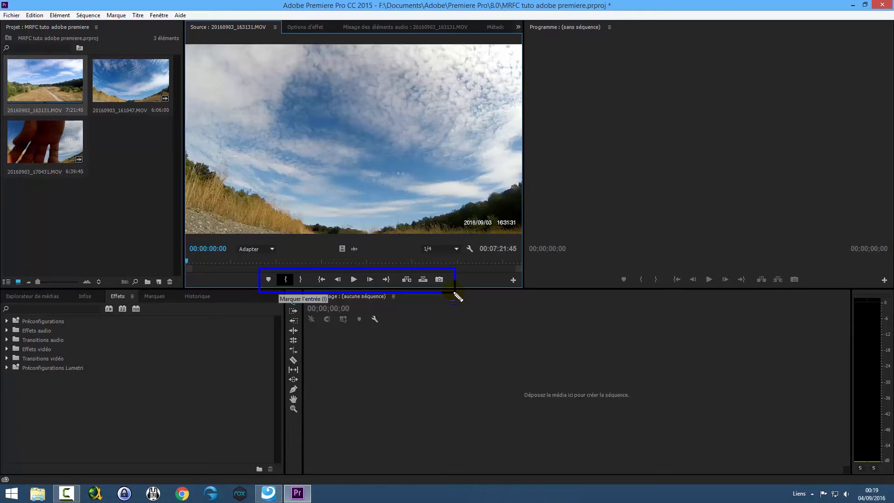
{"action": "key", "text": "Escape"}
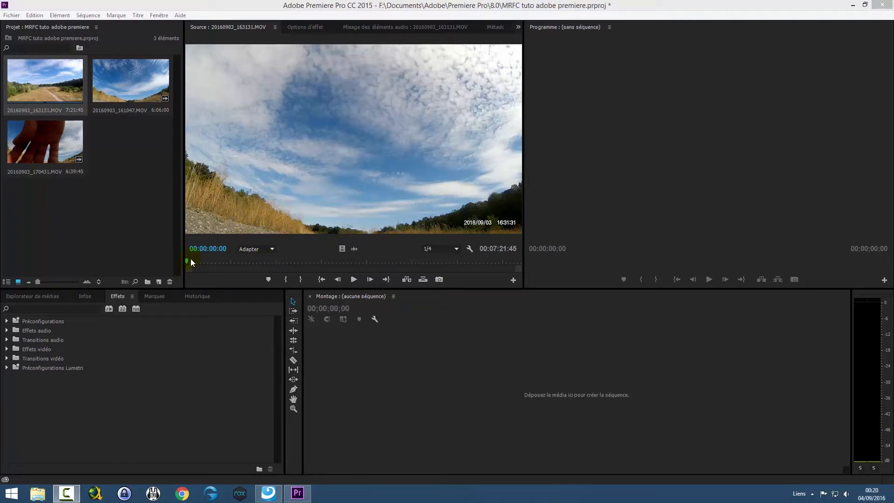
- Mark the source clip's in point at 00:04:02:08 and its out point at 00:04:19:23
{"action": "left_click_drag", "start_coordinate": [187, 260], "coordinate": [368, 260]}
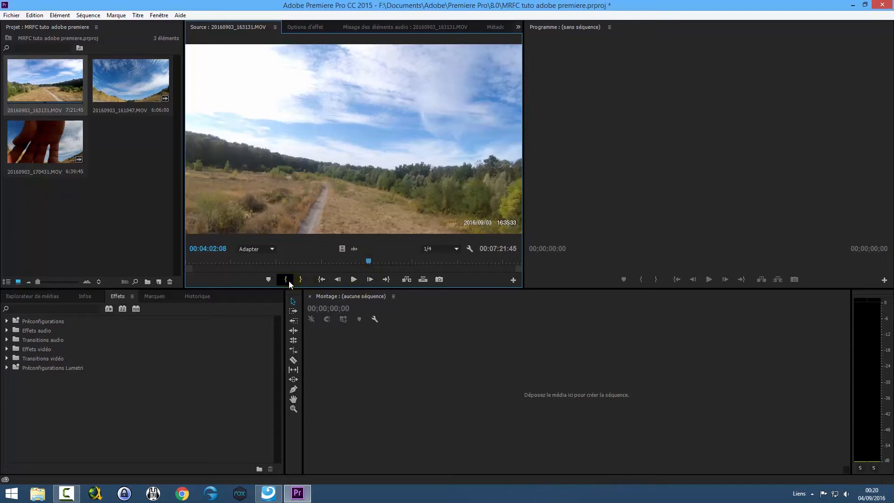
{"action": "left_click", "coordinate": [287, 279]}
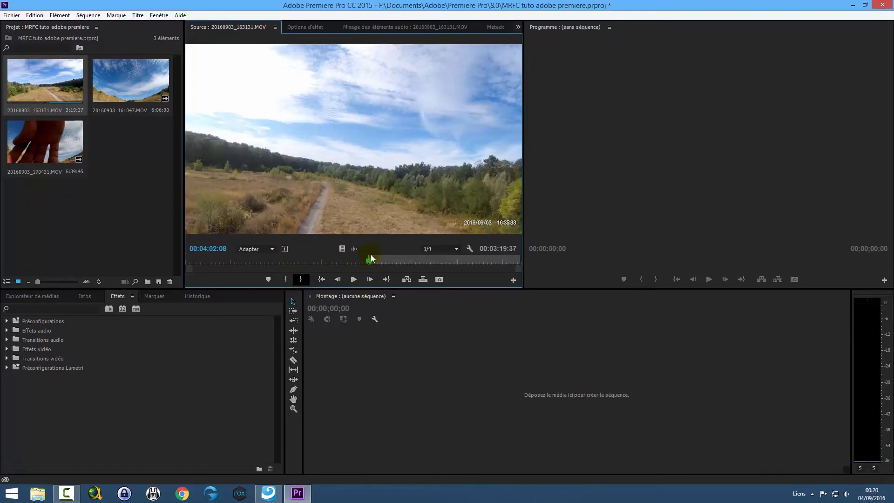
{"action": "left_click_drag", "start_coordinate": [369, 262], "coordinate": [382, 256]}
{"action": "left_click", "coordinate": [299, 280]}
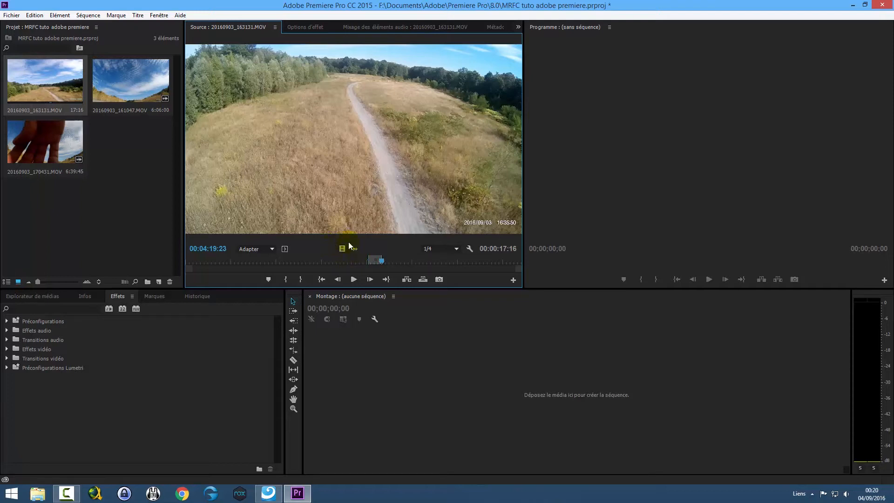
- Jump back and forth between the source clip's in and out points to check the marked range
{"action": "left_click", "coordinate": [322, 279]}
{"action": "left_click", "coordinate": [387, 278]}
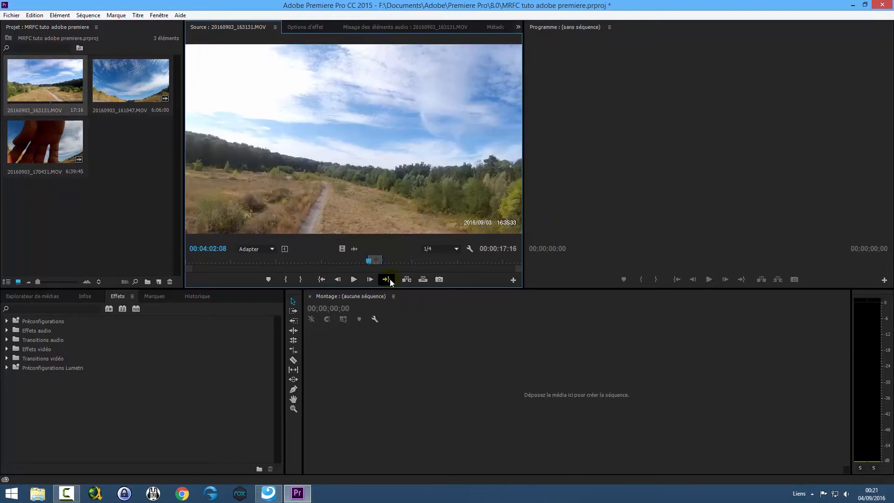
{"action": "left_click", "coordinate": [326, 279]}
{"action": "left_click", "coordinate": [388, 279]}
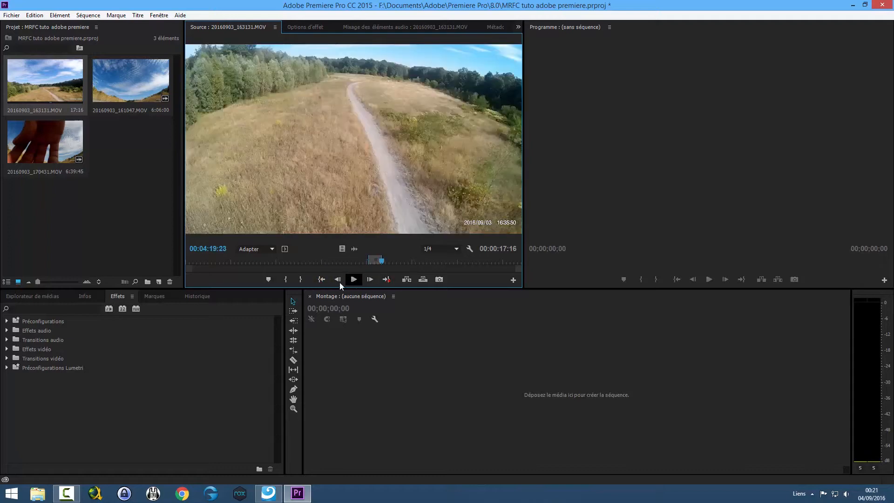
- Return to the source clip's in point, play the marked excerpt and stop playback at about 00:04:05:13
{"action": "left_click", "coordinate": [325, 280]}
{"action": "left_click", "coordinate": [387, 280]}
{"action": "left_click", "coordinate": [321, 279]}
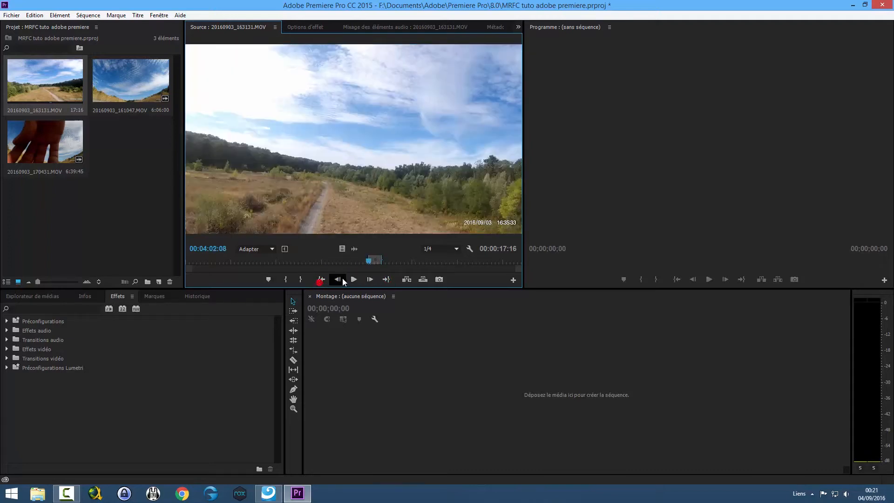
{"action": "left_click", "coordinate": [354, 279]}
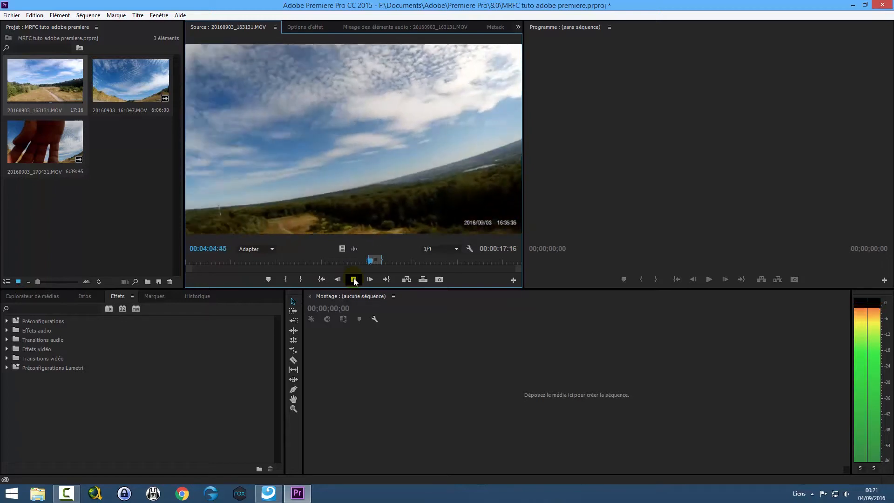
{"action": "left_click", "coordinate": [354, 279]}
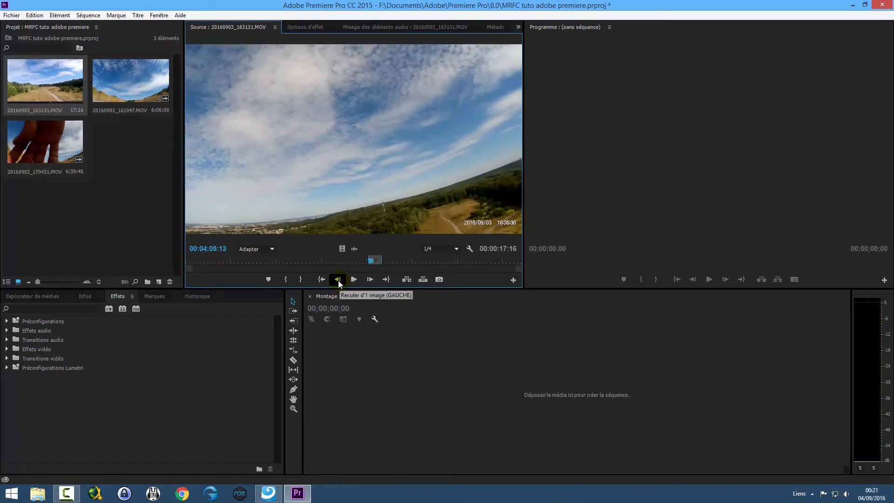
- Step the source clip forward frame by frame to 00:04:05:28
{"action": "left_click", "coordinate": [369, 280]}
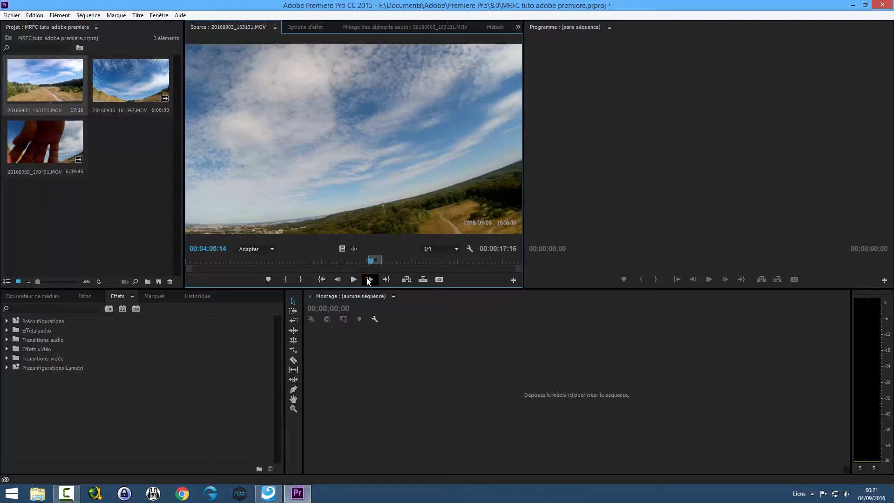
{"action": "left_click", "coordinate": [368, 280]}
{"action": "left_click", "coordinate": [369, 280]}
{"action": "left_click", "coordinate": [369, 280]}
{"action": "left_click", "coordinate": [369, 280]}
{"action": "left_click", "coordinate": [369, 280]}
{"action": "left_click", "coordinate": [368, 279]}
{"action": "left_click", "coordinate": [369, 280]}
{"action": "left_click", "coordinate": [369, 279]}
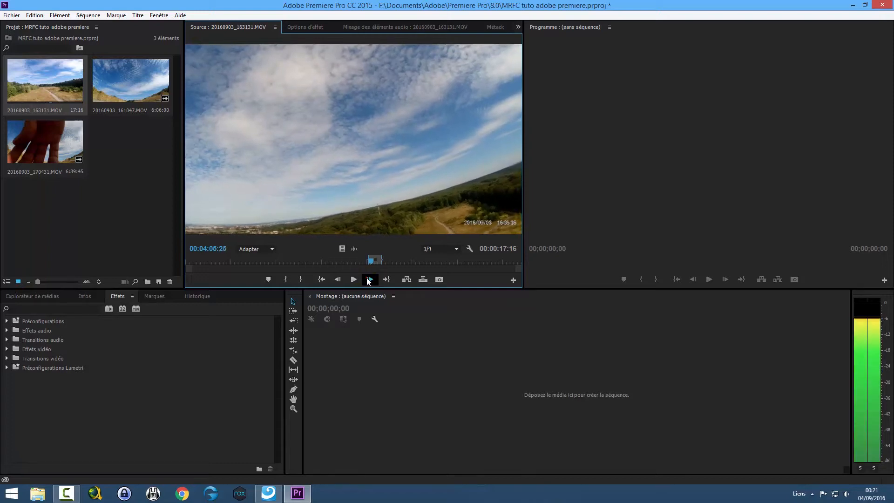
{"action": "left_click", "coordinate": [369, 280]}
{"action": "left_click", "coordinate": [369, 280]}
{"action": "left_click", "coordinate": [368, 279]}
{"action": "key", "text": "ctrl+shift+d"}
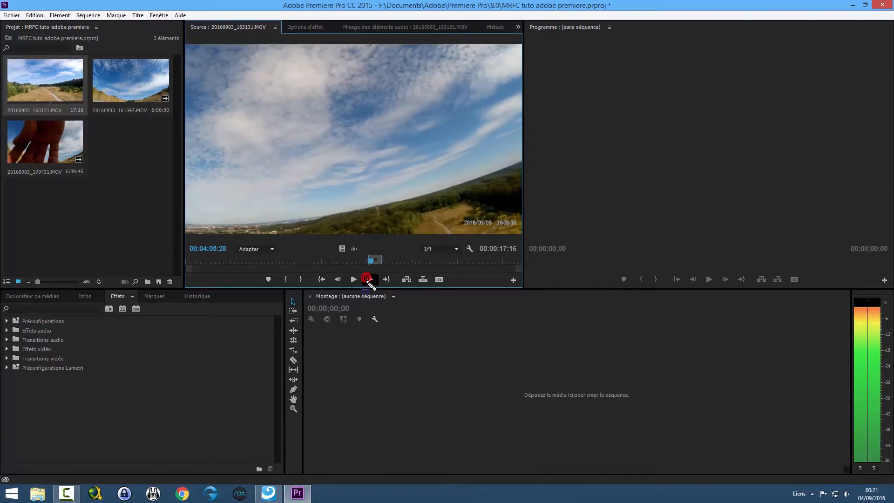
{"action": "left_click_drag", "start_coordinate": [226, 252], "coordinate": [234, 258]}
{"action": "key", "text": "Escape"}
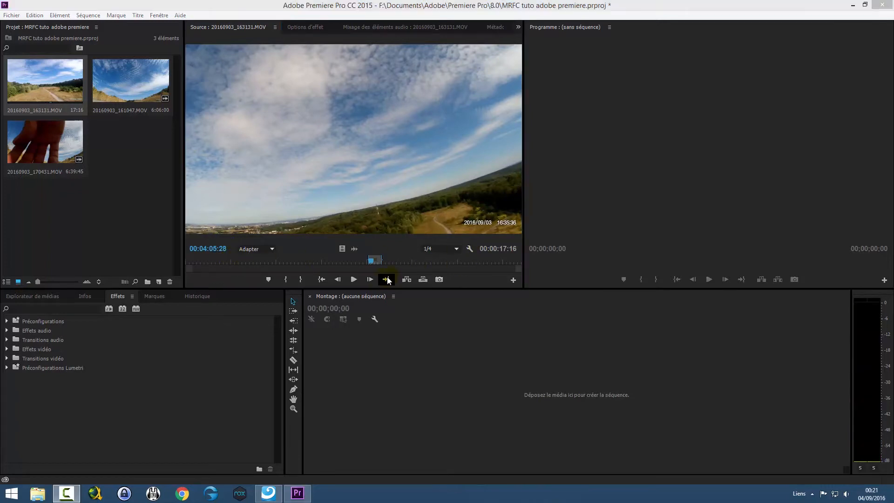
- Continue advancing the source clip one frame at a time up to 00:04:06:48
{"action": "left_click", "coordinate": [371, 280]}
{"action": "left_click", "coordinate": [371, 280]}
{"action": "left_click", "coordinate": [371, 280]}
{"action": "left_click", "coordinate": [371, 280]}
{"action": "left_click", "coordinate": [371, 280]}
{"action": "left_click", "coordinate": [371, 280]}
{"action": "left_click", "coordinate": [371, 280]}
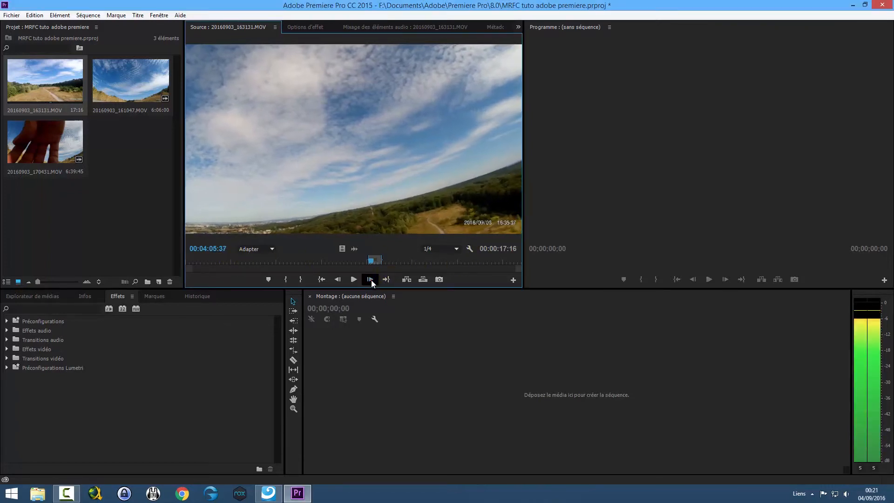
{"action": "left_click", "coordinate": [371, 281]}
{"action": "left_click", "coordinate": [371, 280]}
{"action": "left_click", "coordinate": [370, 280]}
{"action": "left_click", "coordinate": [370, 280]}
{"action": "left_click", "coordinate": [370, 280]}
{"action": "left_click", "coordinate": [370, 280]}
{"action": "left_click", "coordinate": [370, 281]}
{"action": "left_click", "coordinate": [370, 281]}
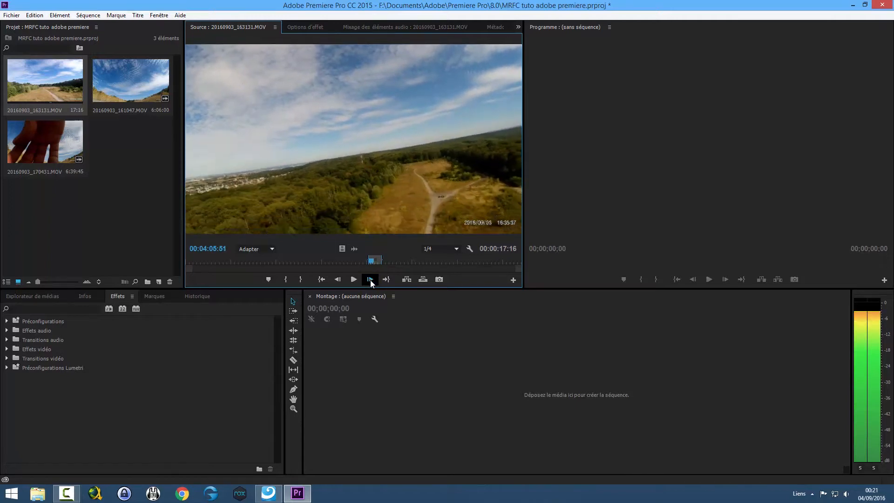
{"action": "left_click", "coordinate": [371, 280]}
{"action": "left_click", "coordinate": [370, 280]}
{"action": "left_click", "coordinate": [370, 280]}
{"action": "left_click", "coordinate": [371, 280]}
{"action": "left_click", "coordinate": [371, 280]}
{"action": "left_click", "coordinate": [370, 280]}
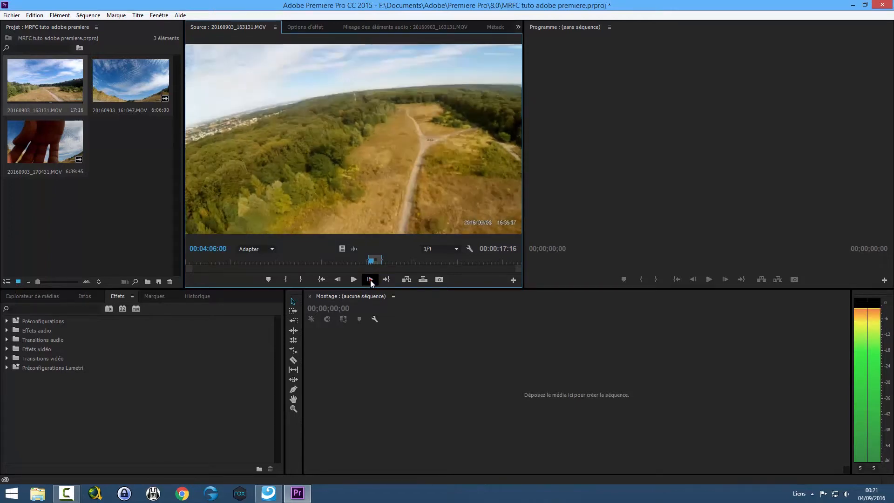
{"action": "left_click", "coordinate": [370, 280]}
{"action": "left_click", "coordinate": [370, 280]}
{"action": "left_click", "coordinate": [371, 280]}
{"action": "left_click", "coordinate": [371, 280]}
{"action": "left_click", "coordinate": [371, 281]}
{"action": "left_click", "coordinate": [371, 280]}
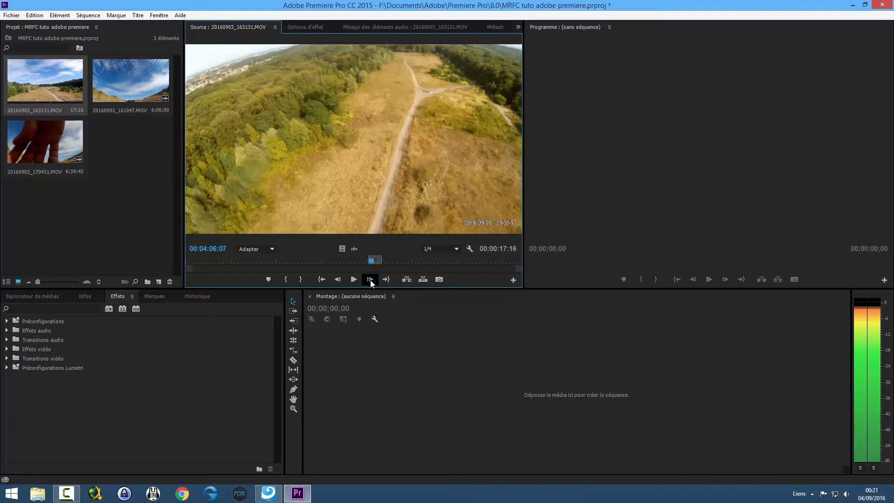
{"action": "left_click", "coordinate": [371, 280]}
{"action": "left_click", "coordinate": [370, 281]}
{"action": "left_click", "coordinate": [370, 280]}
{"action": "left_click", "coordinate": [370, 280]}
{"action": "left_click", "coordinate": [370, 280]}
{"action": "left_click", "coordinate": [370, 280]}
{"action": "left_click", "coordinate": [371, 279]}
{"action": "left_click", "coordinate": [370, 280]}
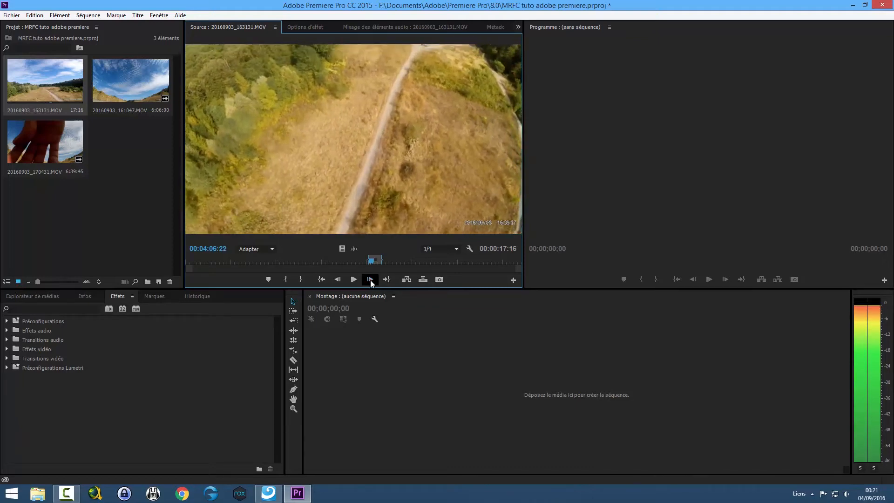
{"action": "left_click", "coordinate": [371, 279]}
{"action": "left_click", "coordinate": [370, 280]}
{"action": "left_click", "coordinate": [370, 279]}
{"action": "left_click", "coordinate": [370, 280]}
{"action": "left_click", "coordinate": [370, 280]}
{"action": "left_click", "coordinate": [370, 280]}
{"action": "left_click", "coordinate": [370, 280]}
{"action": "left_click", "coordinate": [370, 279]}
{"action": "left_click", "coordinate": [370, 279]}
{"action": "left_click", "coordinate": [370, 280]}
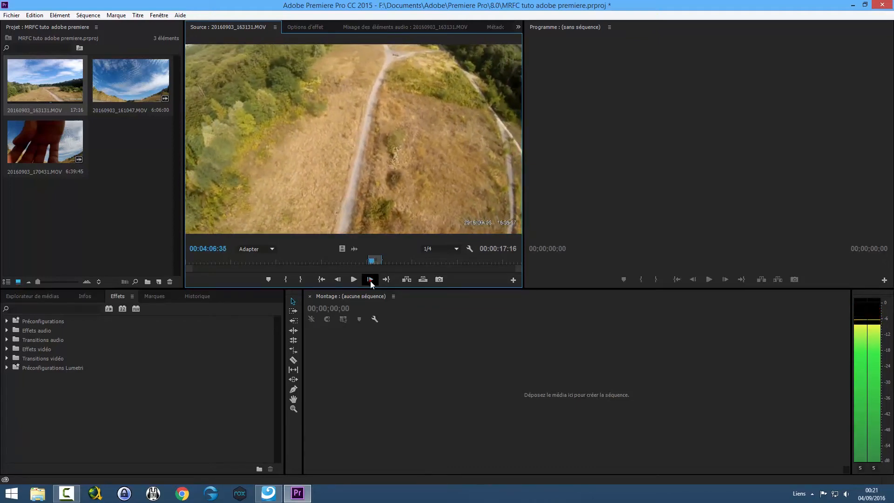
{"action": "left_click", "coordinate": [370, 279]}
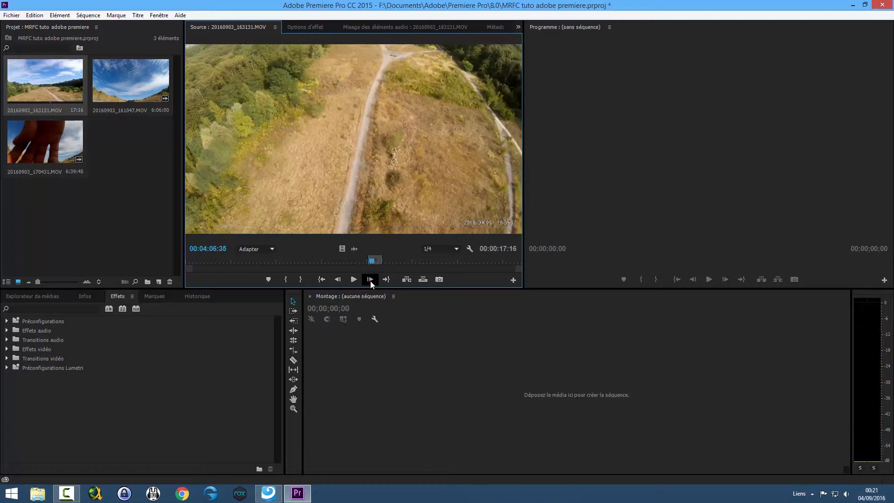
{"action": "left_click", "coordinate": [370, 280]}
{"action": "left_click", "coordinate": [370, 280]}
{"action": "left_click", "coordinate": [370, 280]}
{"action": "left_click", "coordinate": [371, 279]}
{"action": "left_click", "coordinate": [370, 280]}
{"action": "left_click", "coordinate": [370, 280]}
{"action": "left_click", "coordinate": [370, 279]}
{"action": "left_click", "coordinate": [370, 280]}
{"action": "left_click", "coordinate": [371, 280]}
{"action": "left_click", "coordinate": [370, 280]}
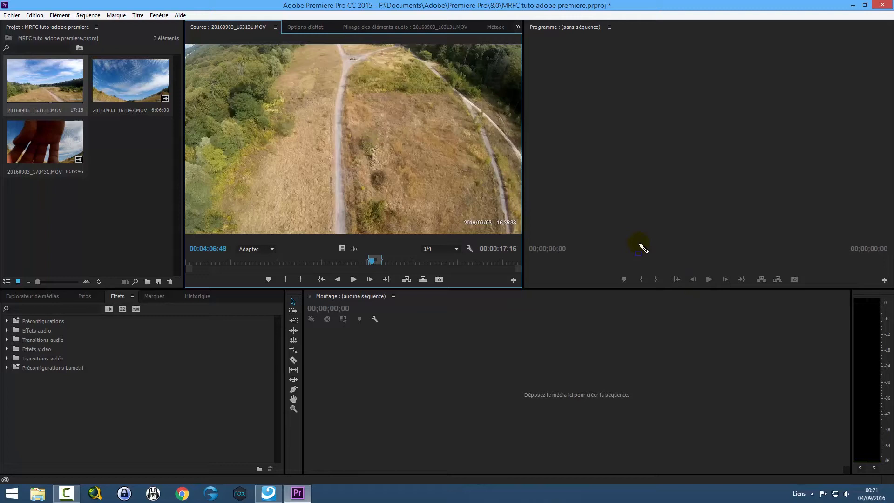
{"action": "left_click_drag", "start_coordinate": [530, 21], "coordinate": [884, 281]}
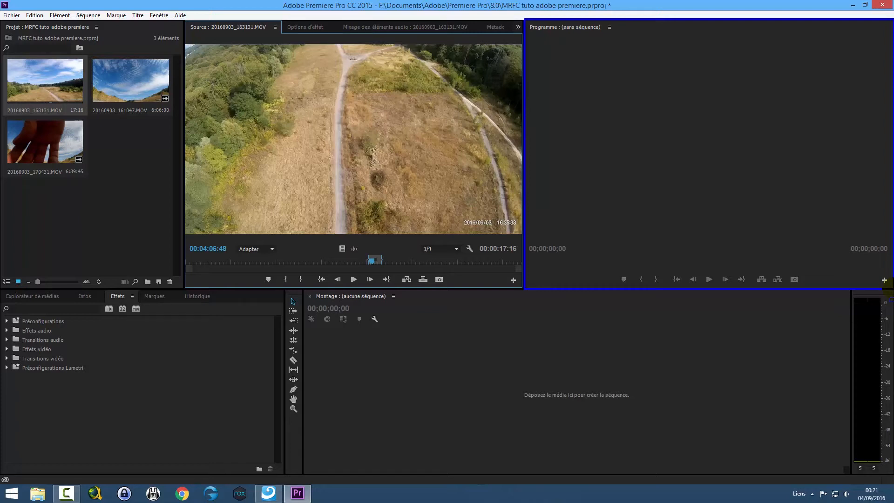
{"action": "key", "text": "Escape"}
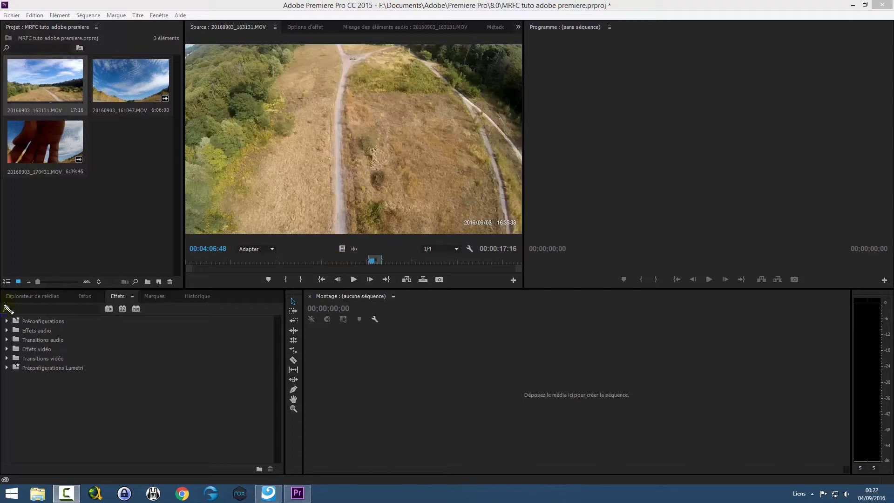
{"action": "left_click_drag", "start_coordinate": [2, 287], "coordinate": [287, 479]}
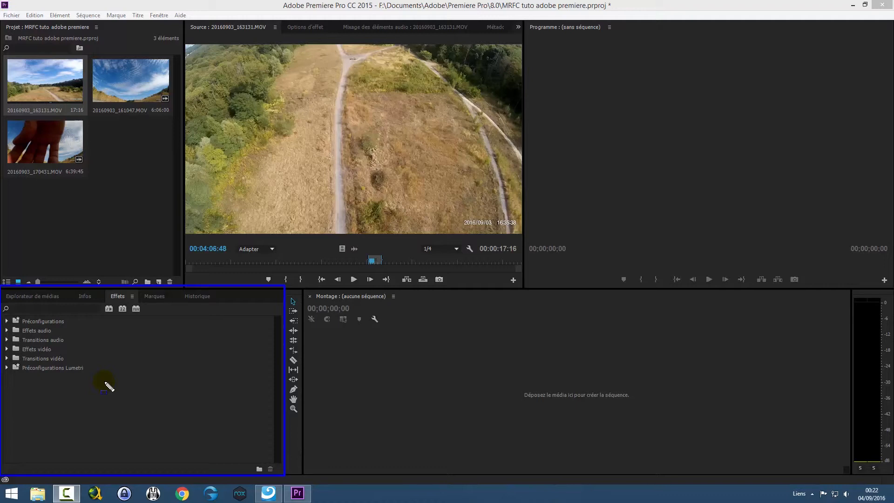
{"action": "left_click_drag", "start_coordinate": [107, 383], "coordinate": [105, 382]}
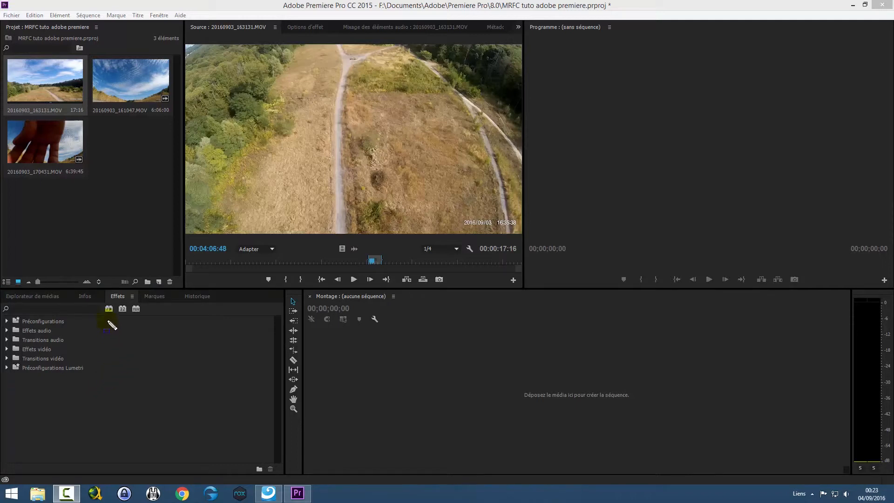
{"action": "left_click_drag", "start_coordinate": [97, 300], "coordinate": [149, 319]}
- Examine the Générer and Transition effects within the Effets vidéo category, then collapse the category
{"action": "left_click", "coordinate": [7, 349]}
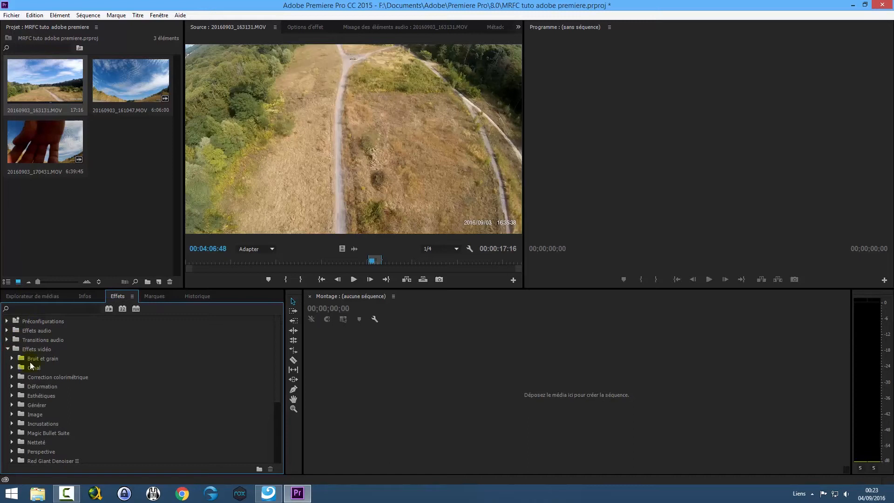
{"action": "left_click", "coordinate": [12, 404]}
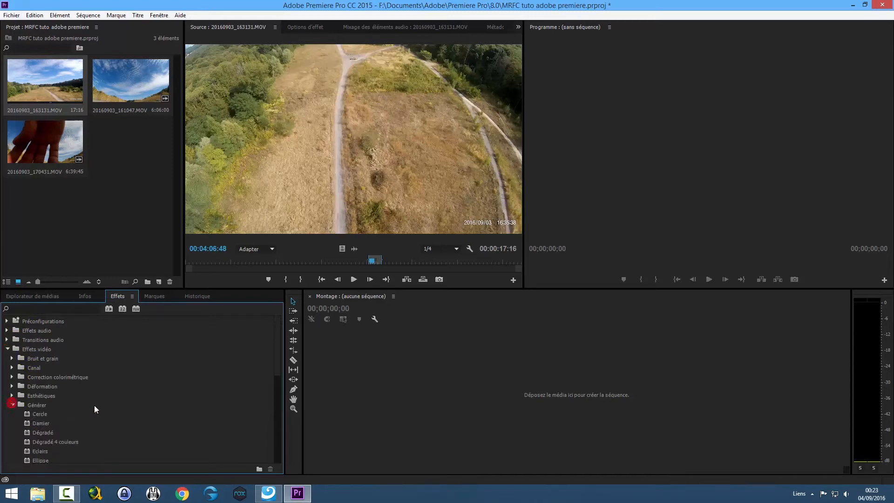
{"action": "scroll", "coordinate": [94, 405], "scroll_direction": "down", "scroll_amount": 5}
{"action": "scroll", "coordinate": [93, 406], "scroll_direction": "up", "scroll_amount": 3}
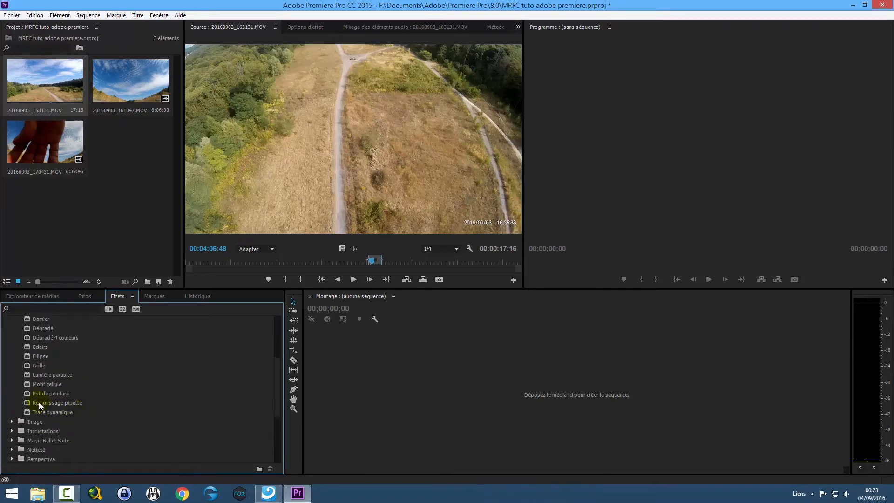
{"action": "scroll", "coordinate": [12, 426], "scroll_direction": "down", "scroll_amount": 5}
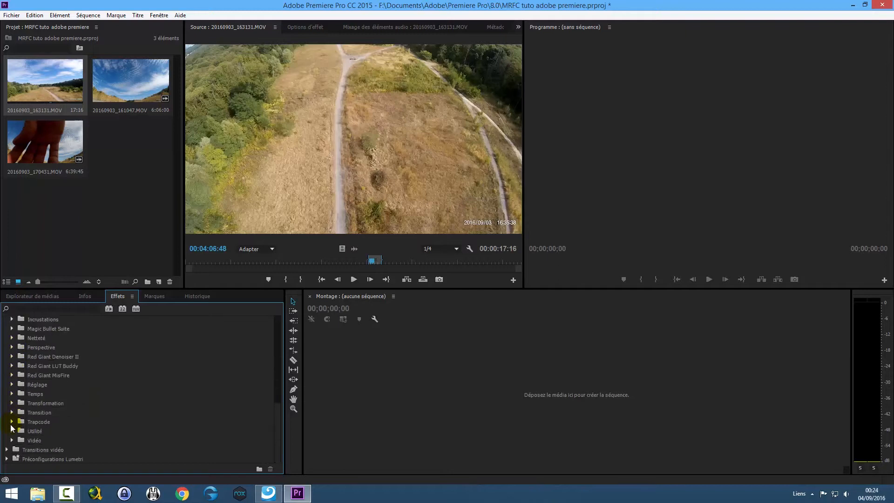
{"action": "left_click", "coordinate": [11, 412]}
{"action": "scroll", "coordinate": [37, 407], "scroll_direction": "down", "scroll_amount": 3}
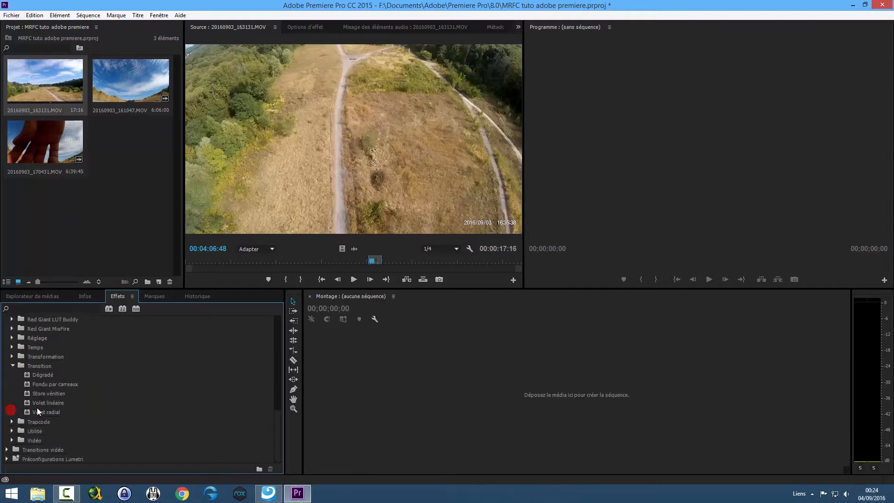
{"action": "scroll", "coordinate": [41, 407], "scroll_direction": "up", "scroll_amount": 2}
{"action": "left_click", "coordinate": [13, 404]}
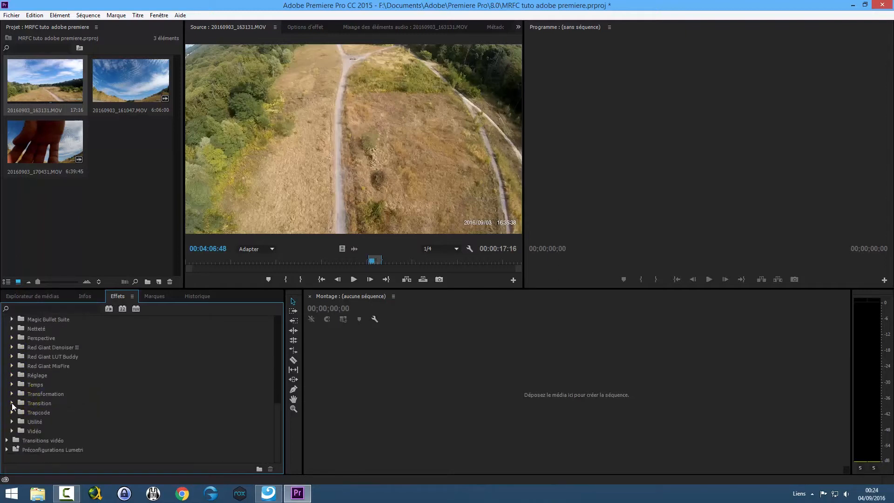
{"action": "scroll", "coordinate": [16, 403], "scroll_direction": "up", "scroll_amount": 8}
{"action": "scroll", "coordinate": [17, 398], "scroll_direction": "up", "scroll_amount": 2}
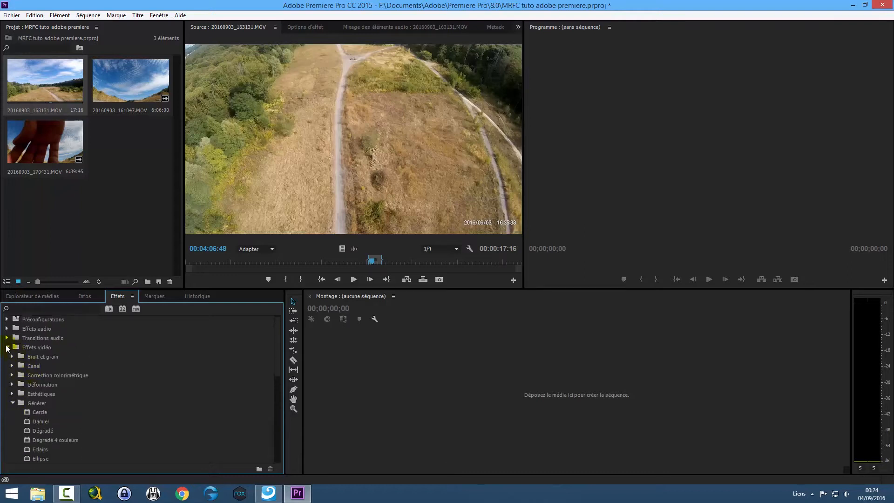
{"action": "left_click", "coordinate": [7, 349]}
- Examine the Fondu transitions in the Transitions vidéo category and their acceleration, 32-bit and YUV badges, then collapse the category
{"action": "left_click", "coordinate": [6, 358]}
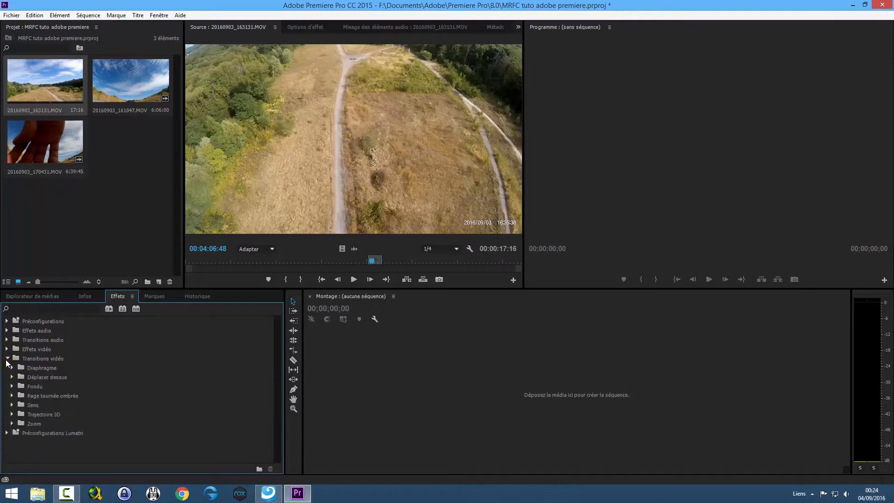
{"action": "left_click", "coordinate": [12, 386]}
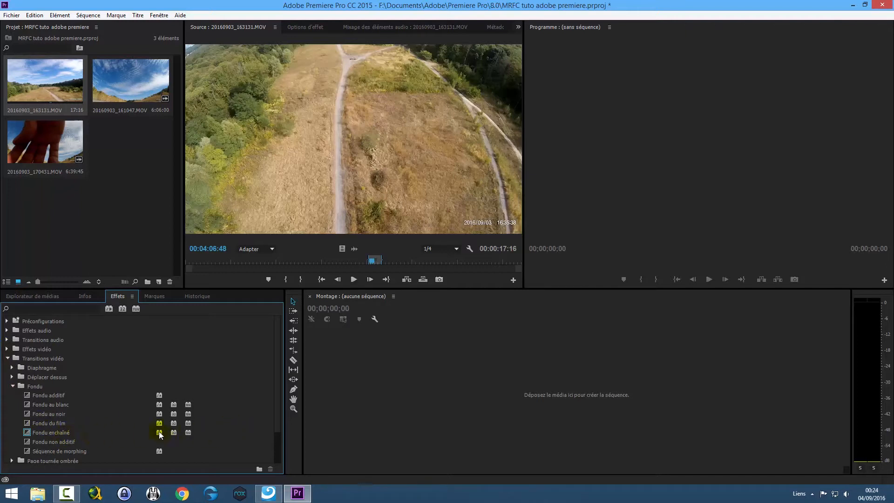
{"action": "left_click", "coordinate": [171, 404]}
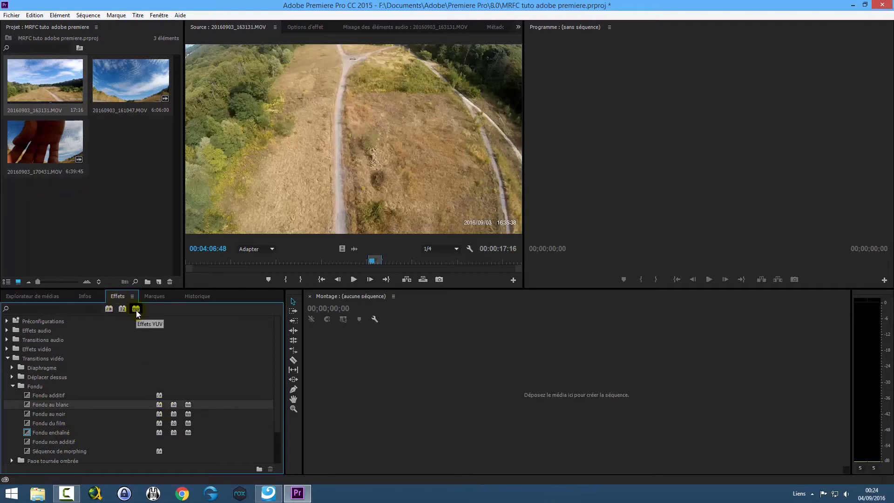
{"action": "left_click", "coordinate": [12, 386]}
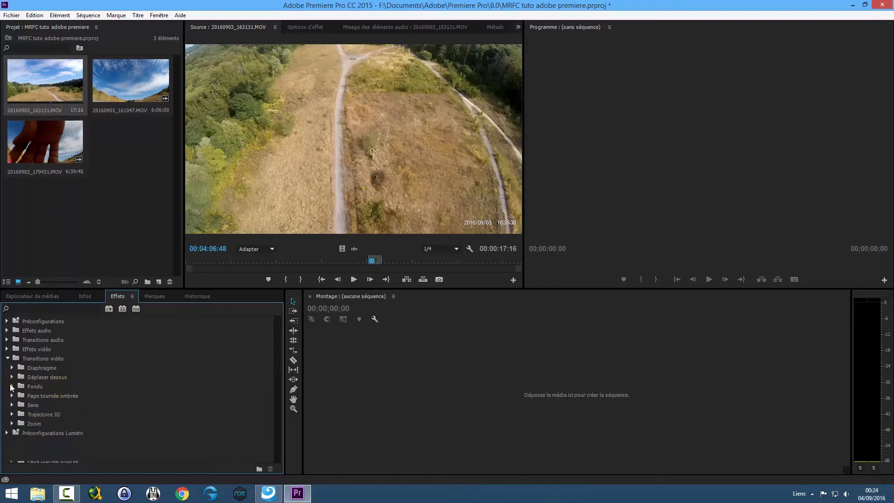
{"action": "left_click", "coordinate": [7, 358]}
- Collapse the Générer group in Effets vidéo and examine the effects in the Réglage group
{"action": "left_click", "coordinate": [7, 350]}
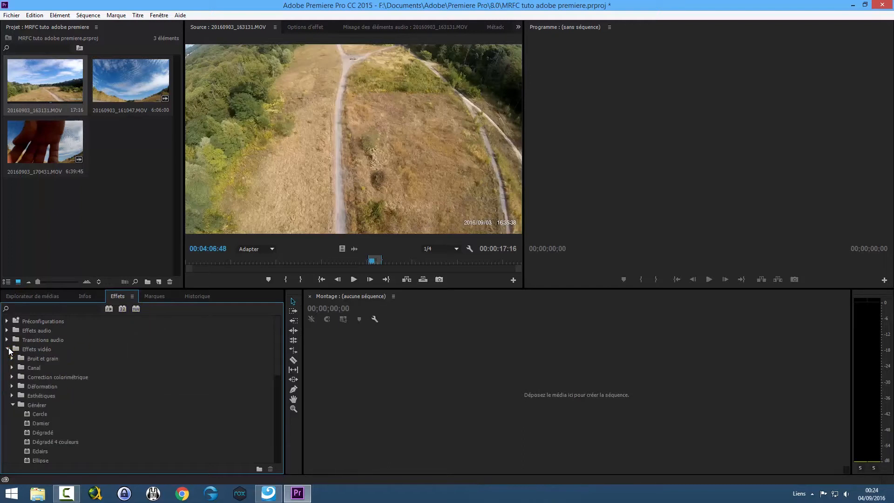
{"action": "left_click", "coordinate": [13, 407]}
{"action": "scroll", "coordinate": [52, 388], "scroll_direction": "down", "scroll_amount": 3}
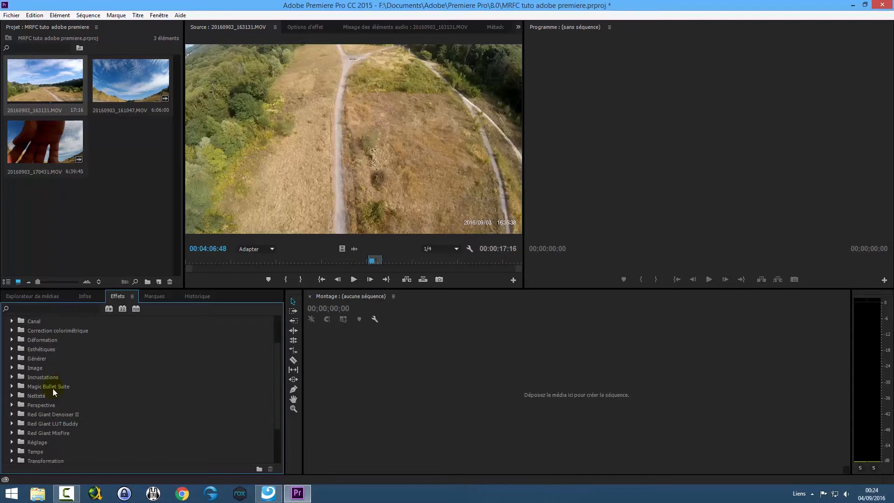
{"action": "left_click", "coordinate": [11, 414]}
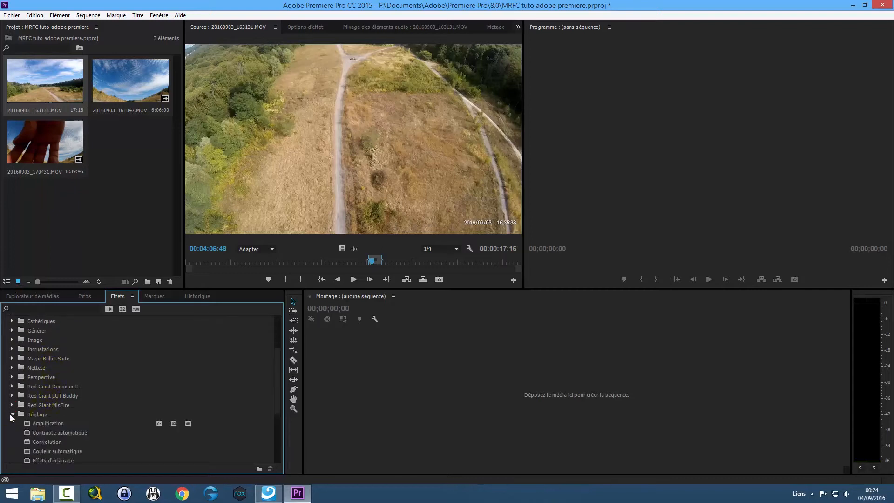
{"action": "scroll", "coordinate": [81, 410], "scroll_direction": "down", "scroll_amount": 2}
{"action": "scroll", "coordinate": [82, 413], "scroll_direction": "down", "scroll_amount": 1}
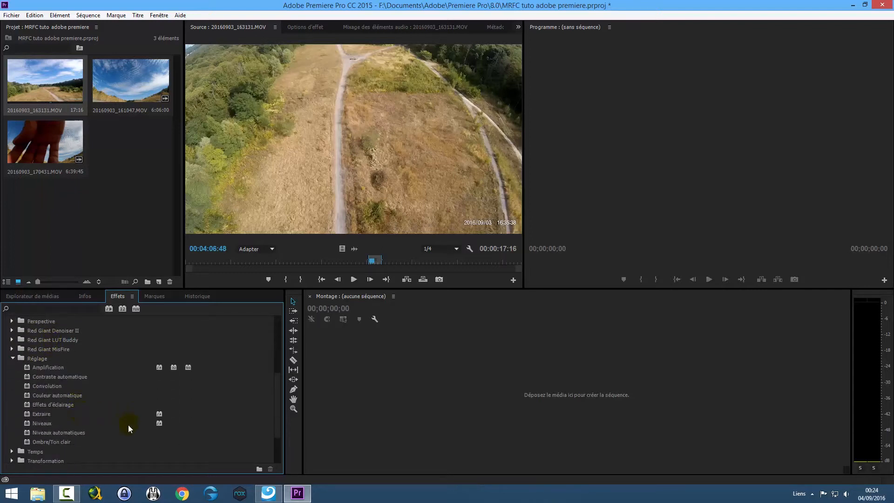
- Search the effects library for "flou"
{"action": "left_click", "coordinate": [37, 308]}
{"action": "type", "text": "flou"}
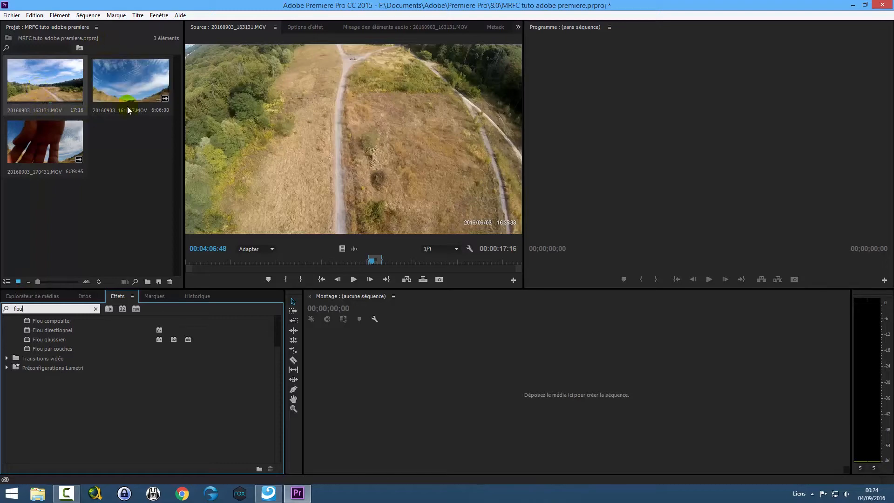
- Create a new sequence from the 20160903_163131.MOV clip in the project
{"action": "right_click", "coordinate": [52, 84]}
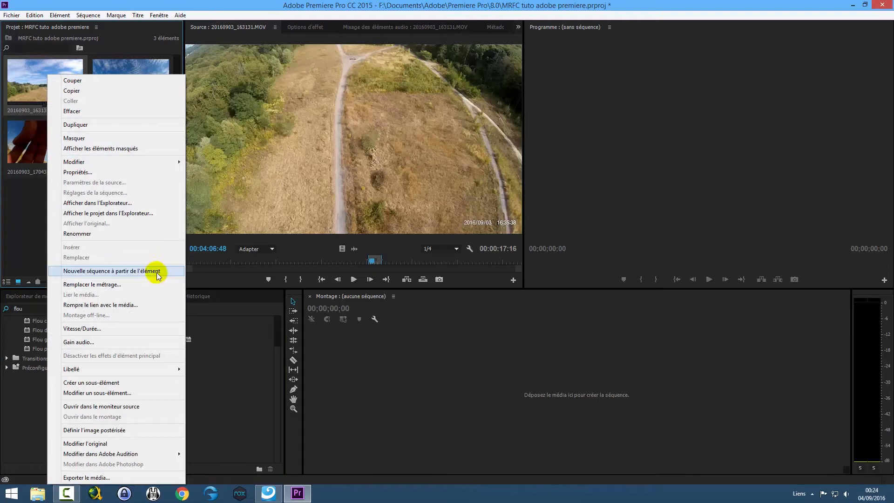
{"action": "left_click", "coordinate": [155, 272]}
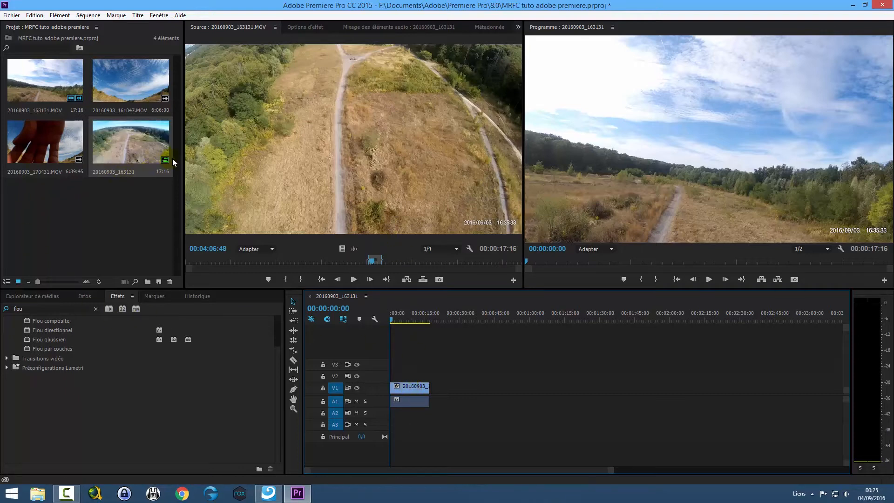
{"action": "key", "text": "ctrl+shift+d"}
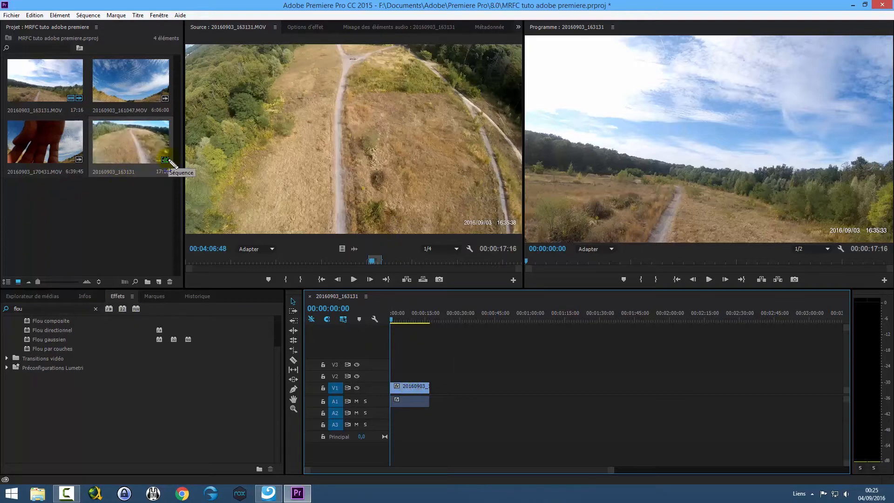
{"action": "left_click_drag", "start_coordinate": [152, 147], "coordinate": [175, 168]}
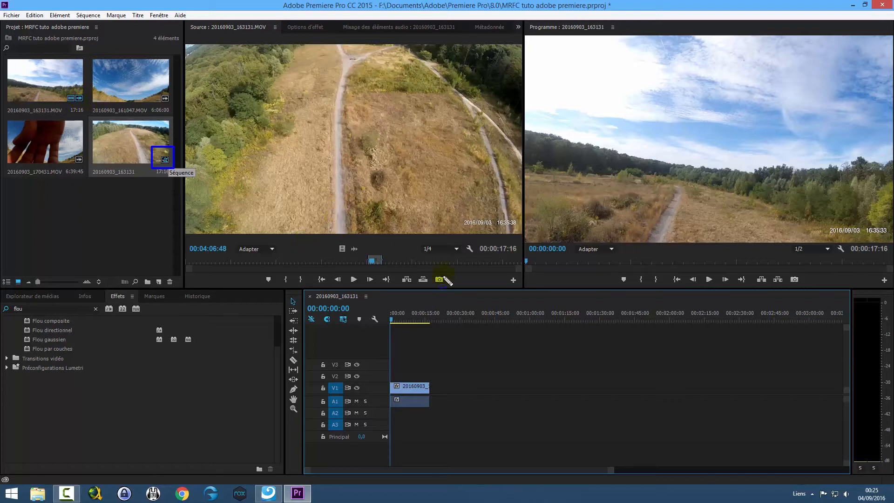
- Examine the marked excerpt in the Source monitor, the matching clip on tracks V1 and A1, and the whole timeline area
{"action": "left_click", "coordinate": [404, 387]}
{"action": "left_click_drag", "start_coordinate": [399, 385], "coordinate": [342, 216]}
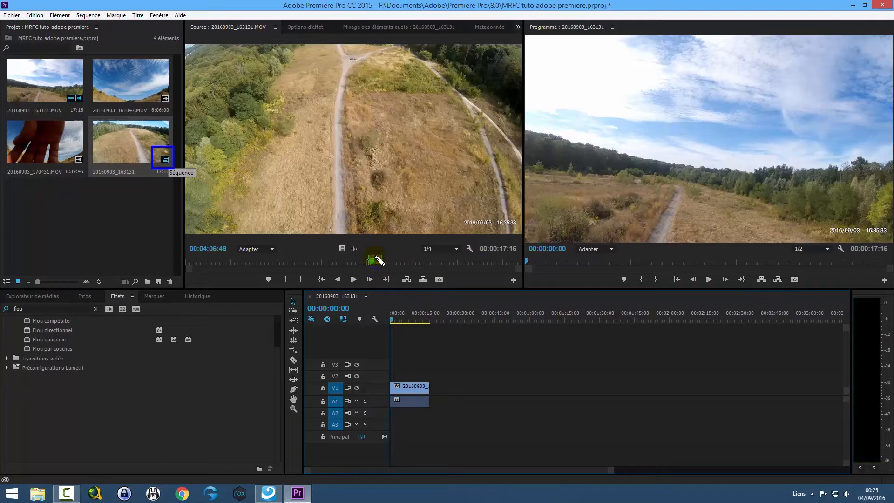
{"action": "key", "text": "Escape"}
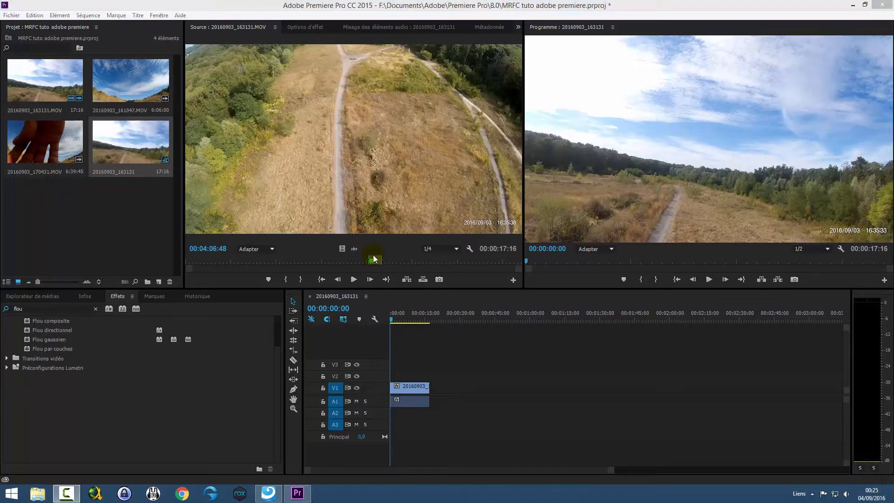
{"action": "left_click_drag", "start_coordinate": [364, 249], "coordinate": [391, 270]}
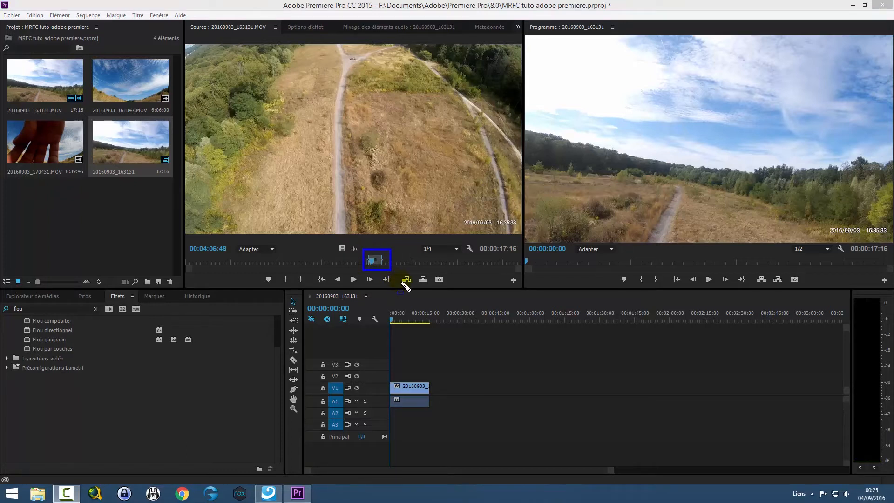
{"action": "key", "text": "Escape"}
{"action": "key", "text": "ctrl+shift+d"}
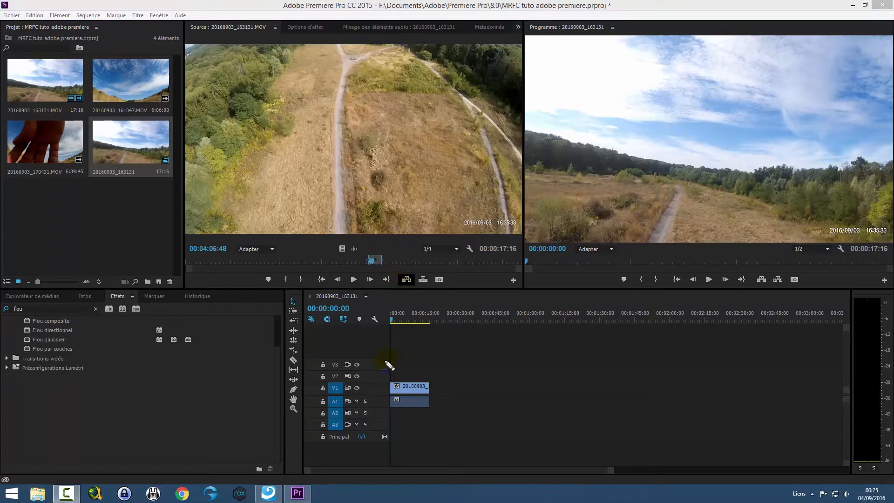
{"action": "left_click_drag", "start_coordinate": [373, 359], "coordinate": [441, 426]}
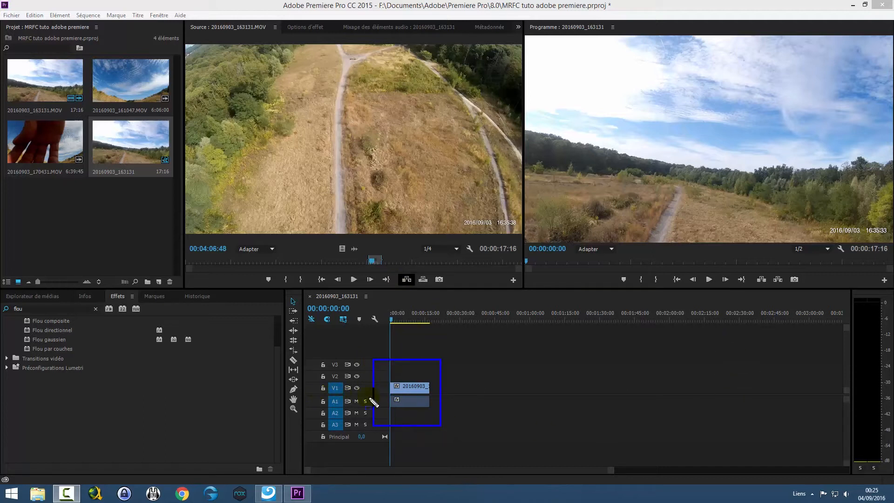
{"action": "key", "text": "Escape"}
{"action": "key", "text": "ctrl+shift+d"}
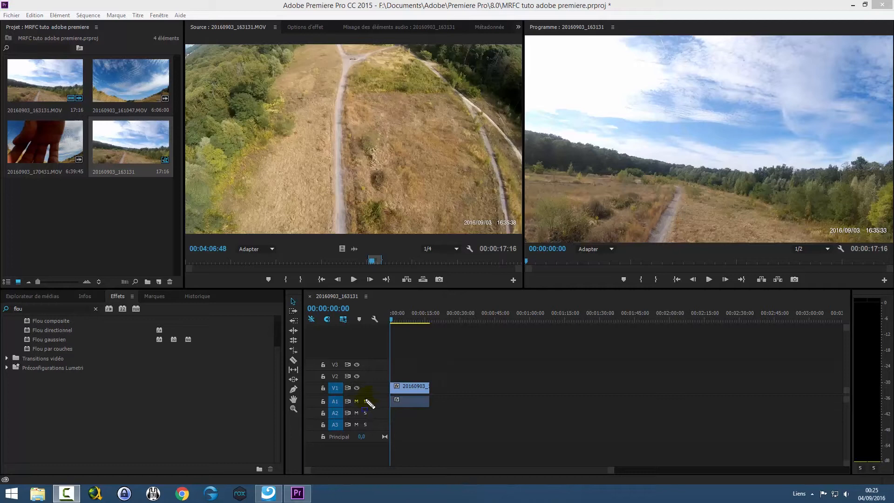
{"action": "mouse_move", "coordinate": [300, 285]}
{"action": "left_mouse_down"}
{"action": "mouse_move", "coordinate": [725, 472]}
{"action": "mouse_move", "coordinate": [852, 476]}
{"action": "left_mouse_up"}
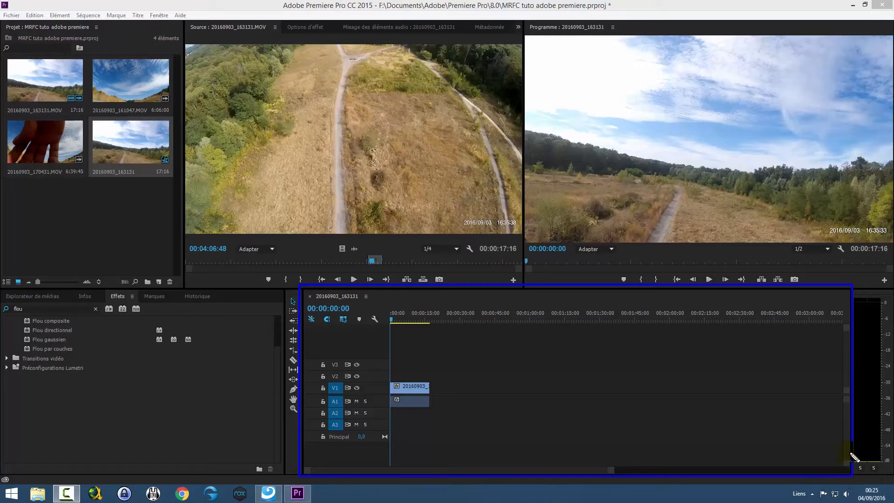
{"action": "key", "text": "Escape"}
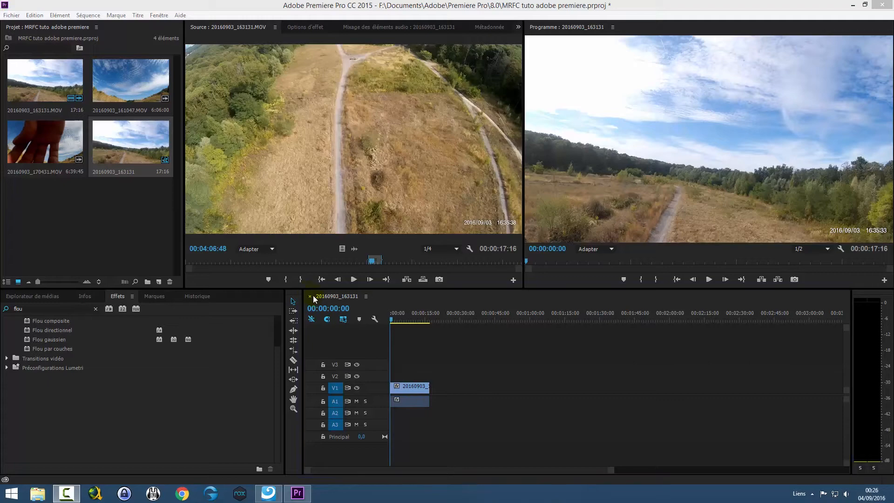
- Move the sequence playhead to 00:00:04:48, examining the audio level meters along the way
{"action": "mouse_move", "coordinate": [393, 317]}
{"action": "left_mouse_down"}
{"action": "mouse_move", "coordinate": [426, 317]}
{"action": "mouse_move", "coordinate": [402, 317]}
{"action": "left_mouse_up"}
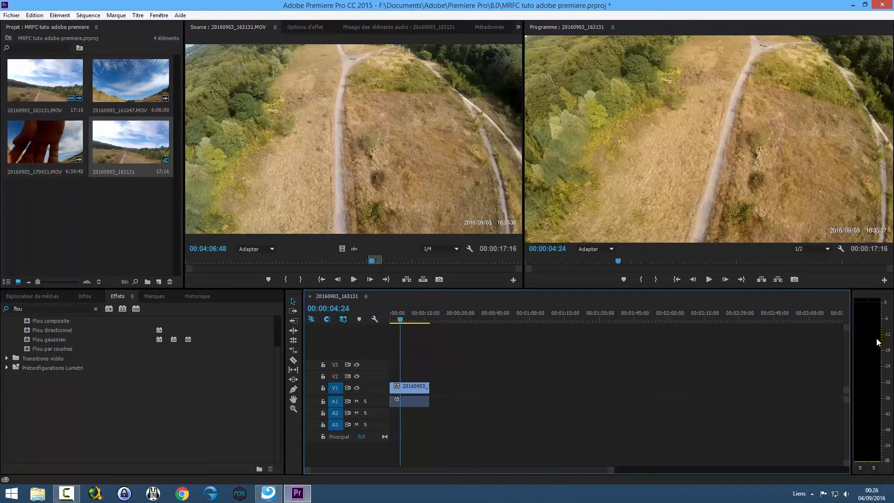
{"action": "left_click_drag", "start_coordinate": [882, 344], "coordinate": [893, 475]}
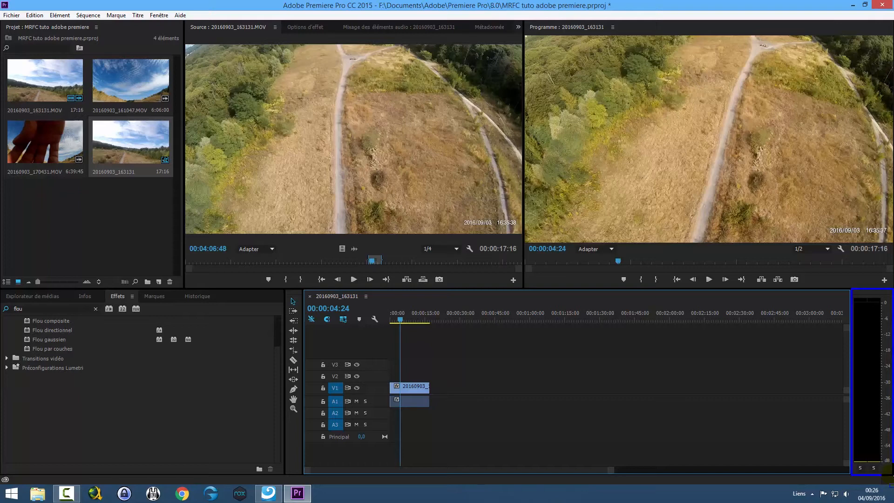
{"action": "key", "text": "Escape"}
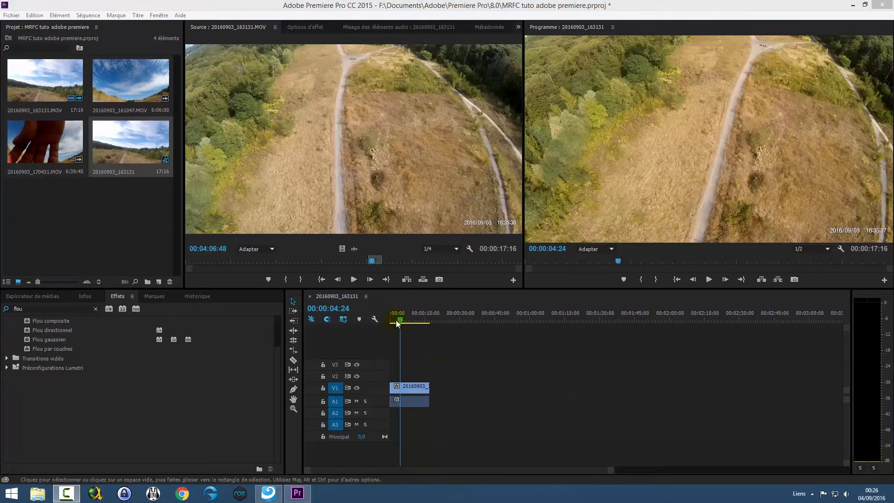
{"action": "mouse_move", "coordinate": [399, 319]}
{"action": "left_mouse_down"}
{"action": "mouse_move", "coordinate": [411, 318]}
{"action": "mouse_move", "coordinate": [401, 318]}
{"action": "left_mouse_up"}
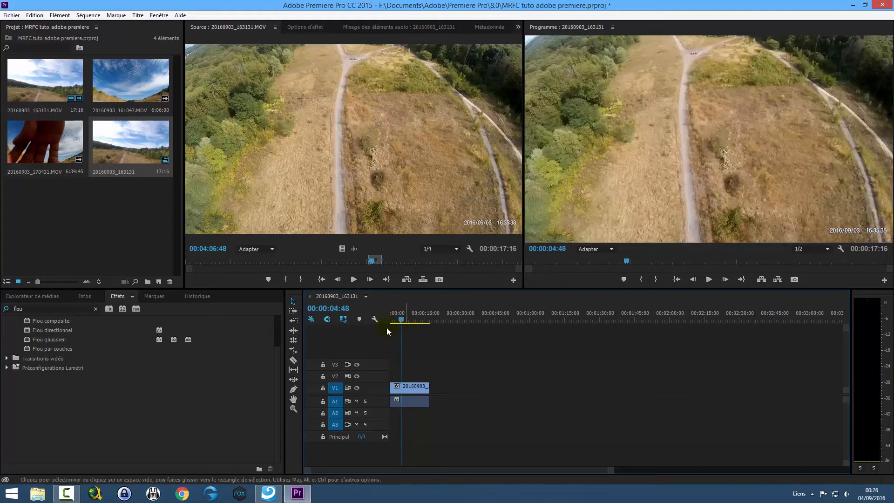
{"action": "right_click", "coordinate": [63, 215]}
{"action": "mouse_move", "coordinate": [130, 253]}
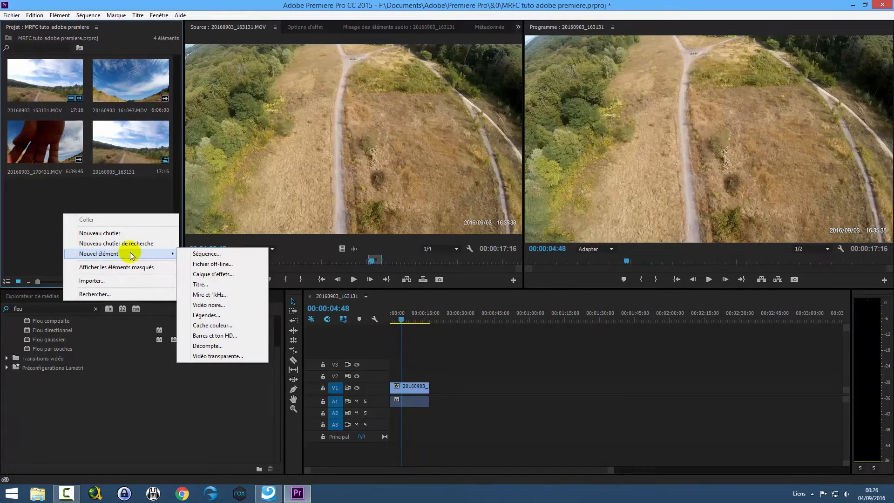
{"action": "left_click", "coordinate": [45, 205]}
{"action": "key", "text": "ctrl+shift+d"}
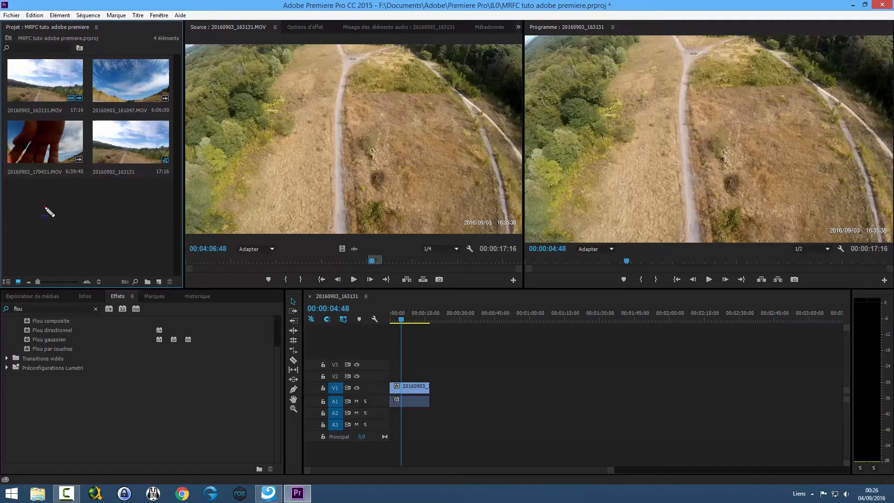
{"action": "left_click", "coordinate": [44, 207]}
{"action": "mouse_move", "coordinate": [4, 25]}
{"action": "left_mouse_down"}
{"action": "mouse_move", "coordinate": [140, 290]}
{"action": "mouse_move", "coordinate": [191, 297]}
{"action": "left_mouse_up"}
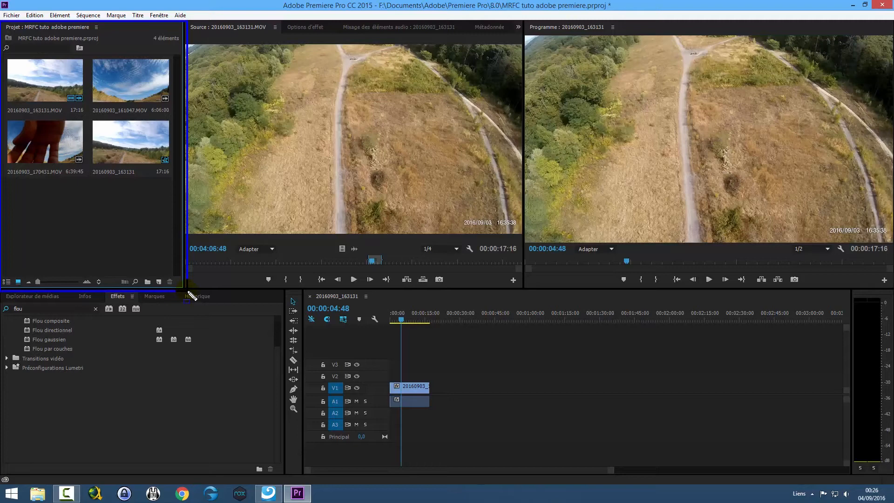
{"action": "key", "text": "ctrl+shift+d"}
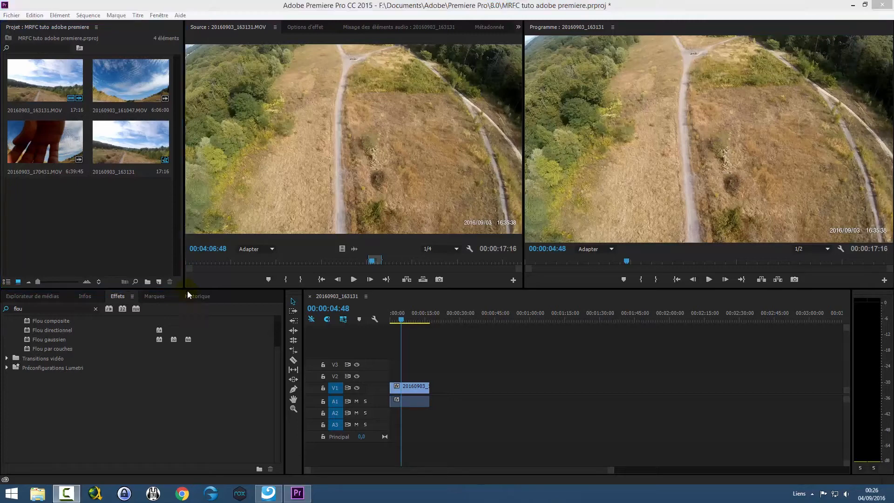
- Create a new title named "bienvenu" in the project, with a width of 1920 and a height of 1080
{"action": "right_click", "coordinate": [88, 218]}
{"action": "mouse_move", "coordinate": [167, 257]}
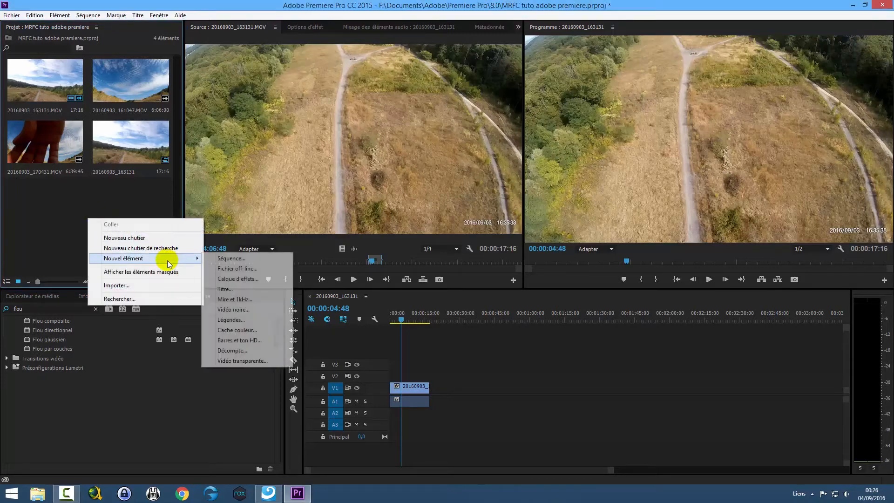
{"action": "left_click", "coordinate": [248, 287]}
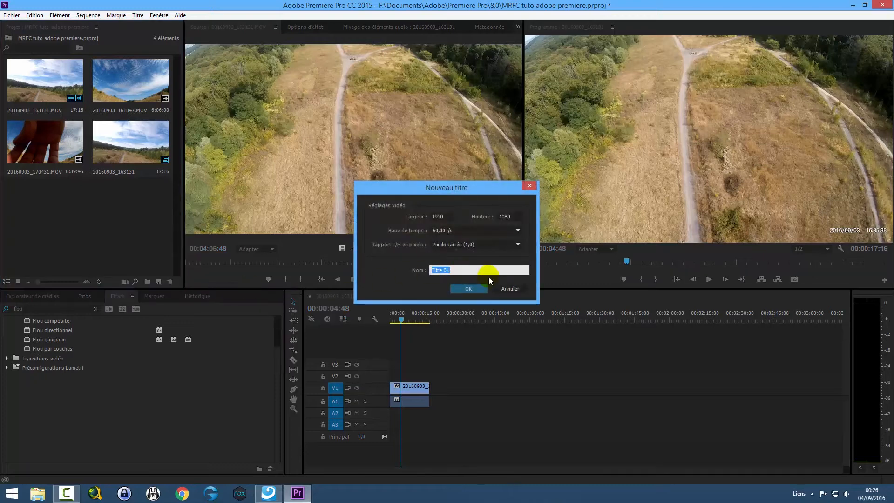
{"action": "type", "text": "bienvenu"}
{"action": "left_click", "coordinate": [439, 216]}
{"action": "left_click", "coordinate": [514, 216]}
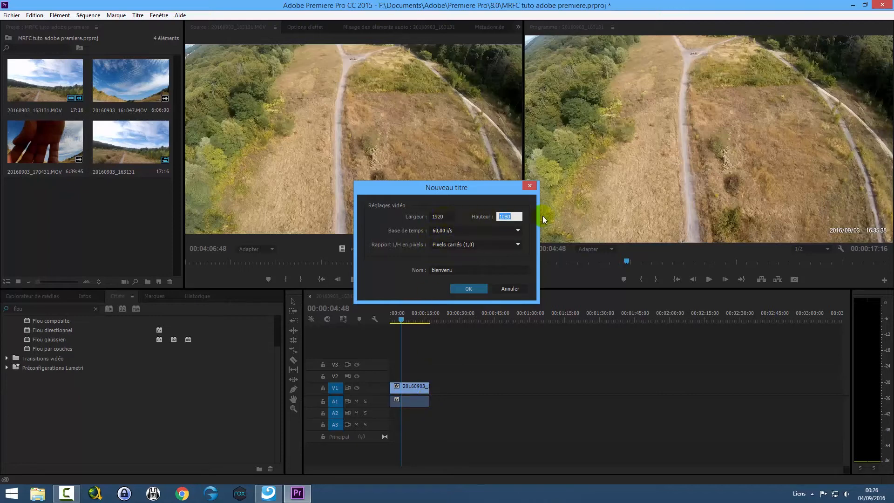
{"action": "left_click", "coordinate": [458, 269]}
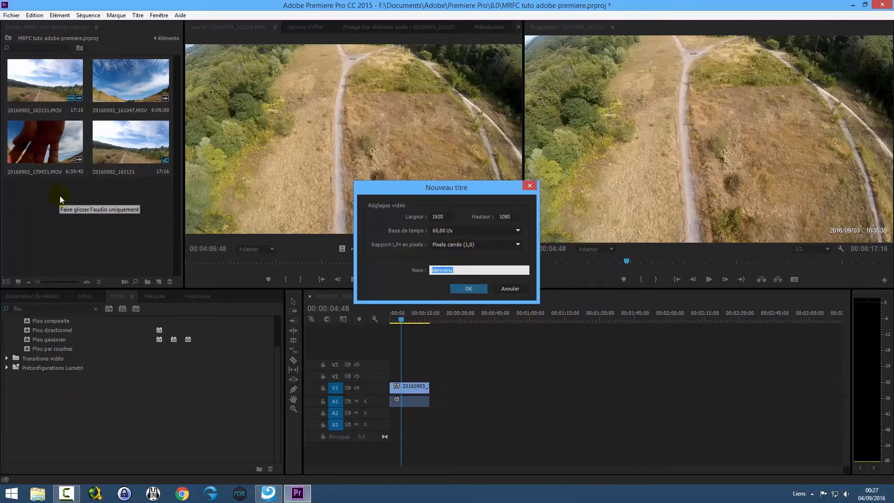
{"action": "left_click", "coordinate": [477, 287]}
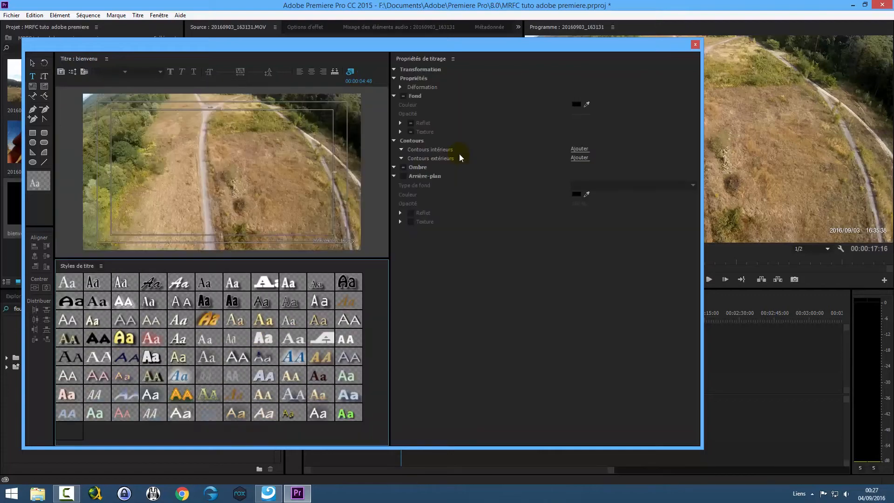
- Add the text "Bienvenu sur le tuto d'adobe premiere" to the title, using the bold white Poplar Std Black style with a black outline
{"action": "left_click_drag", "start_coordinate": [291, 46], "coordinate": [415, 42]}
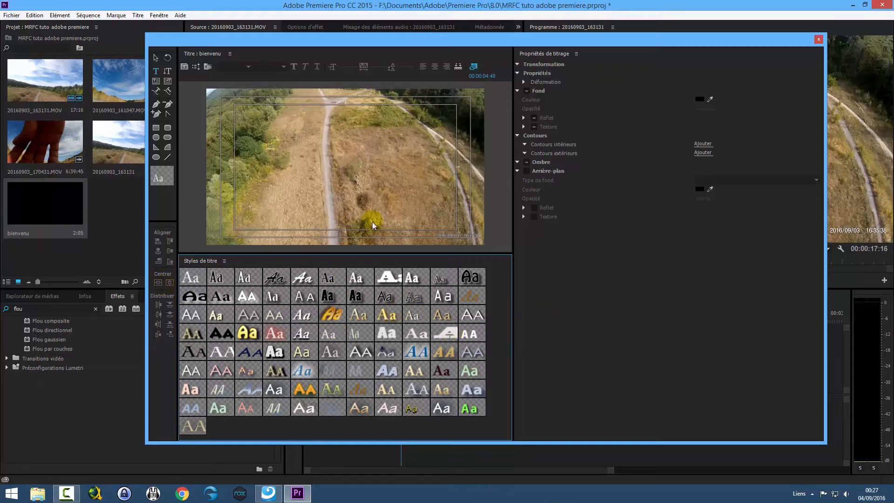
{"action": "left_click", "coordinate": [274, 353]}
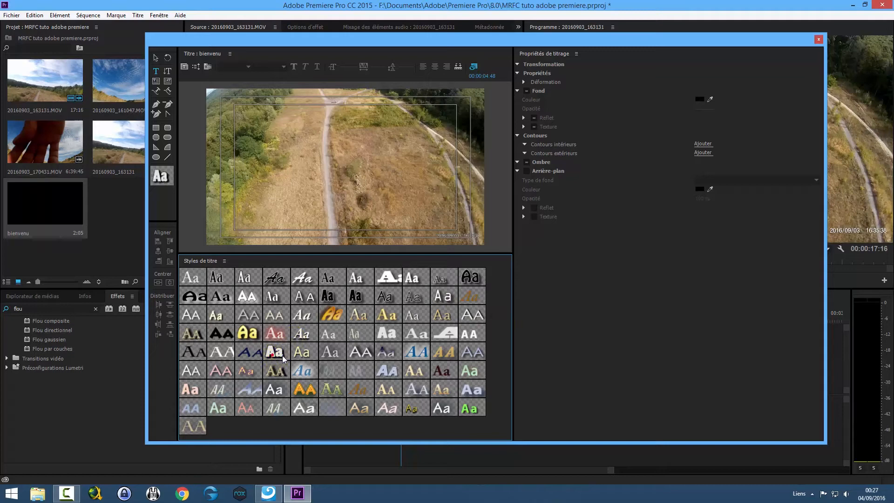
{"action": "left_click", "coordinate": [303, 153]}
{"action": "type", "text": "Bie"}
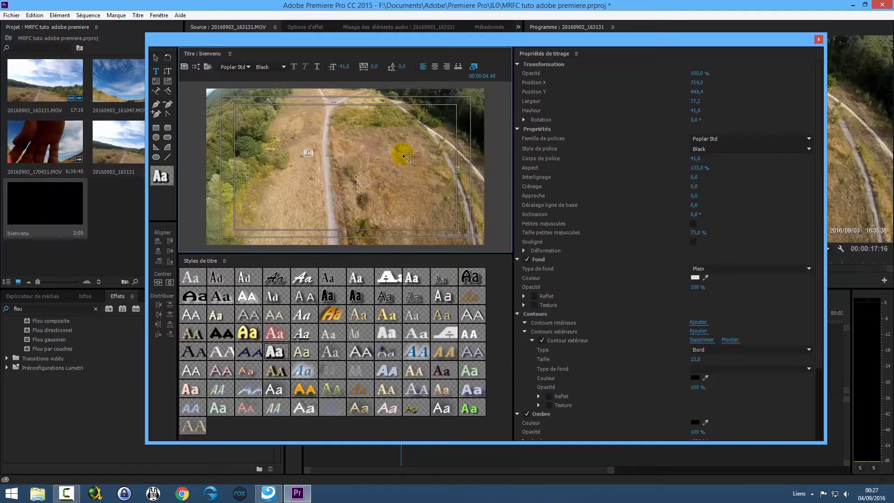
{"action": "type", "text": "nvenu sur le tuto d'adobe premiere"}
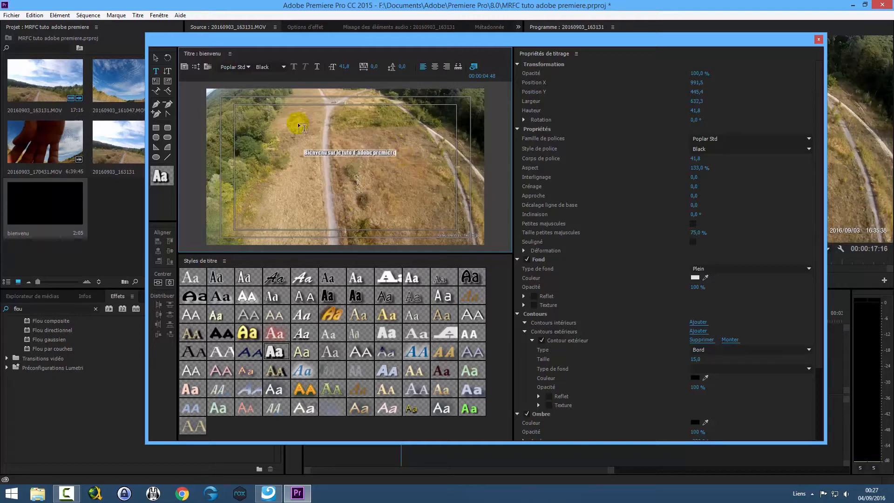
- Enlarge the whole title text to a font size of 98.8 and centre it vertically and horizontally in the frame
{"action": "left_click_drag", "start_coordinate": [304, 153], "coordinate": [422, 160]}
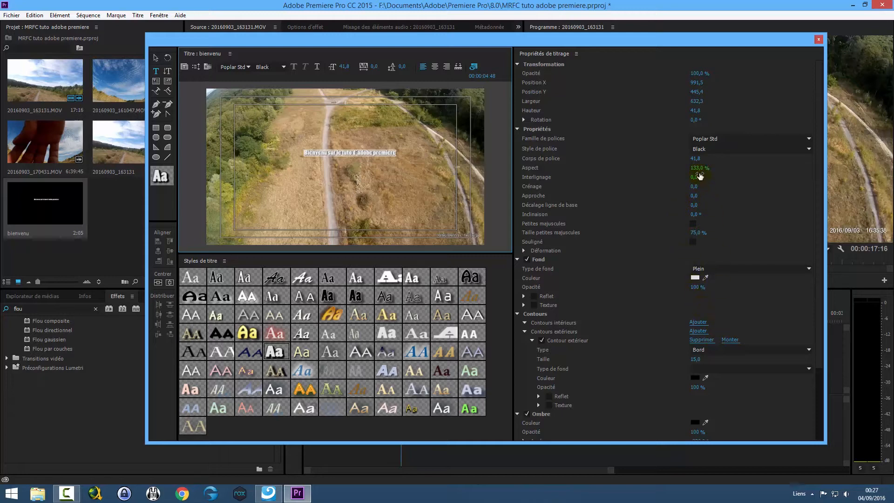
{"action": "left_click_drag", "start_coordinate": [695, 158], "coordinate": [720, 159]}
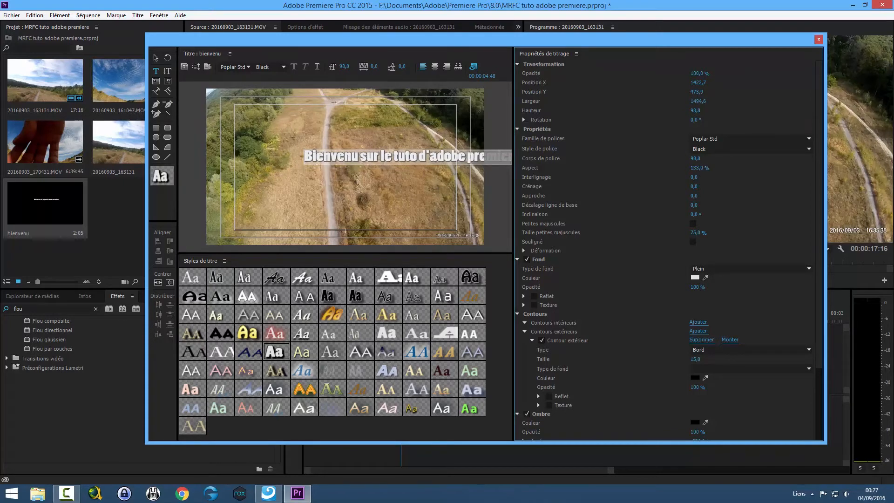
{"action": "left_click", "coordinate": [158, 282]}
{"action": "left_click", "coordinate": [168, 282]}
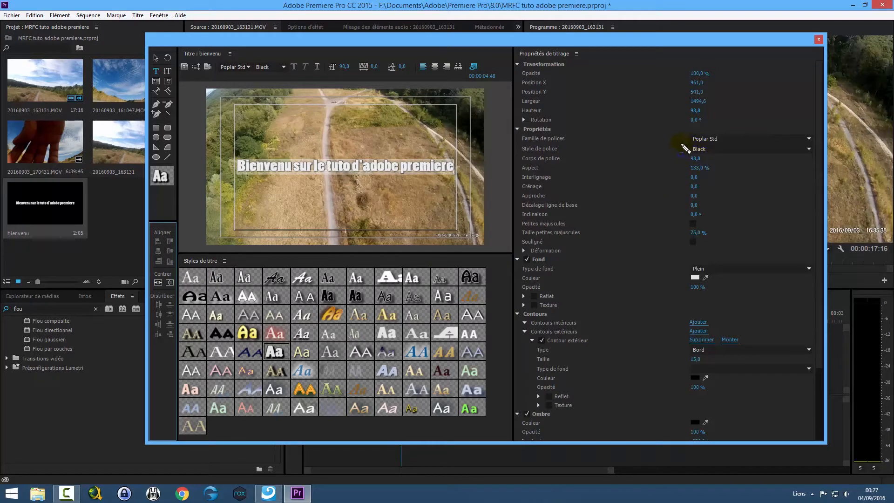
- Set the title text's font size to 97
{"action": "left_click_drag", "start_coordinate": [683, 150], "coordinate": [721, 174]}
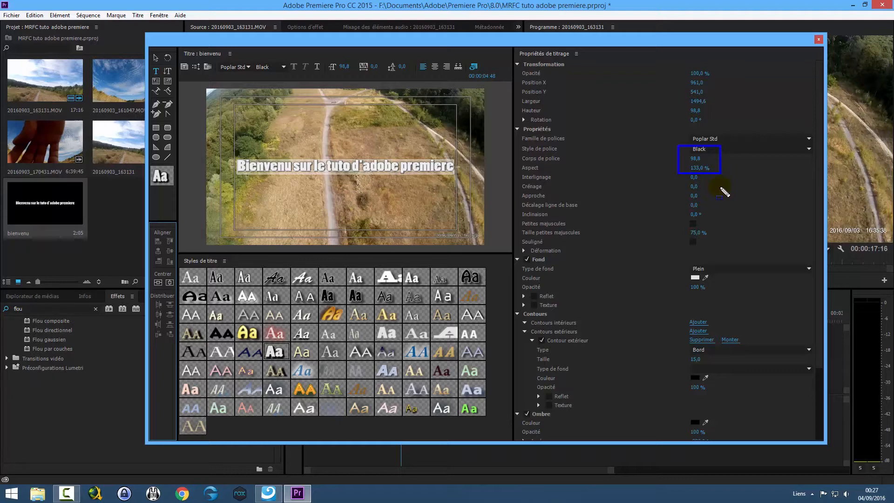
{"action": "key", "text": "Escape"}
{"action": "left_click", "coordinate": [694, 160]}
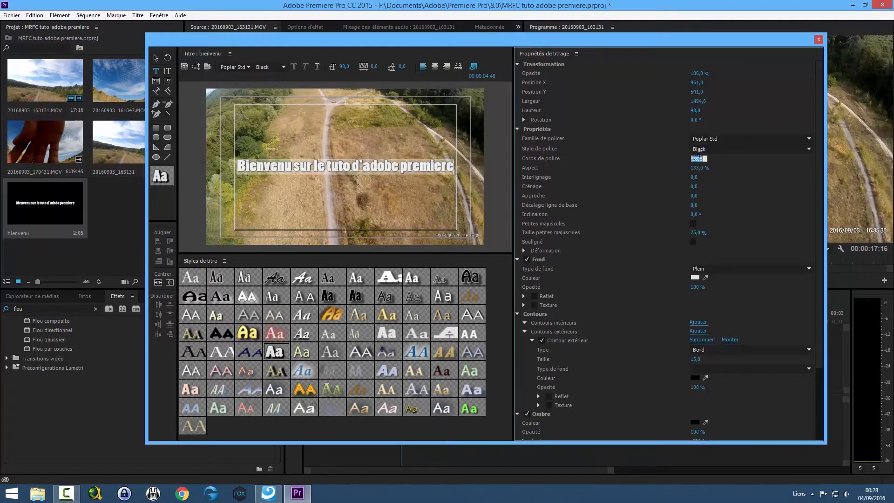
{"action": "type", "text": "97"}
{"action": "key", "text": "Return"}
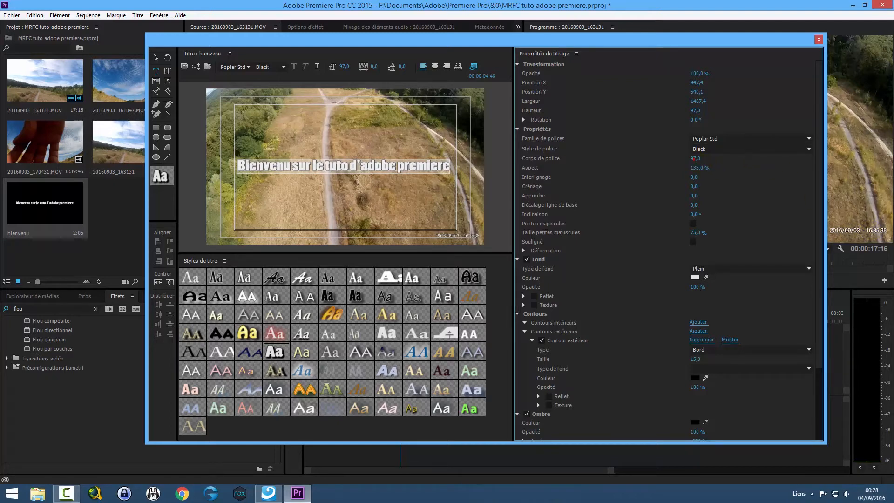
- Set the title text's font size to 99
{"action": "mouse_move", "coordinate": [694, 158]}
{"action": "left_mouse_down"}
{"action": "mouse_move", "coordinate": [819, 159]}
{"action": "mouse_move", "coordinate": [652, 159]}
{"action": "mouse_move", "coordinate": [768, 159]}
{"action": "mouse_move", "coordinate": [661, 158]}
{"action": "mouse_move", "coordinate": [705, 159]}
{"action": "mouse_move", "coordinate": [697, 159]}
{"action": "left_mouse_up"}
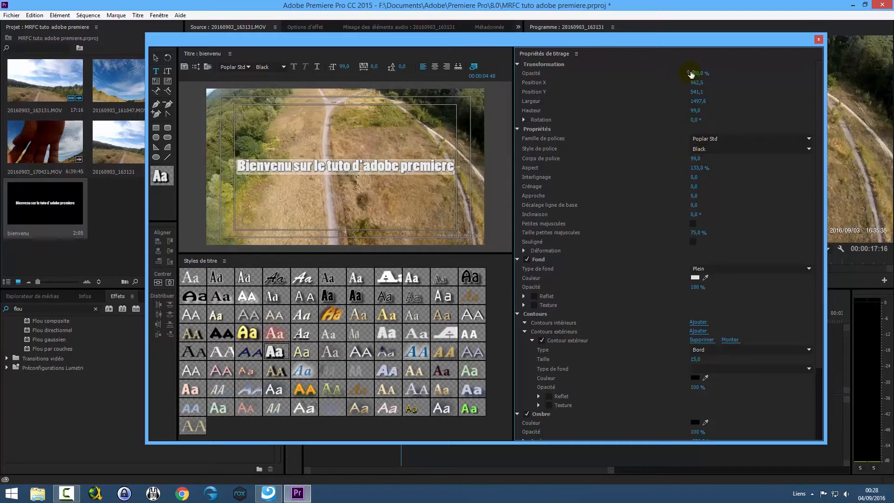
- Try an opacity of 43 % on the whole title text and restore it to 100 %
{"action": "left_click_drag", "start_coordinate": [699, 75], "coordinate": [675, 75]}
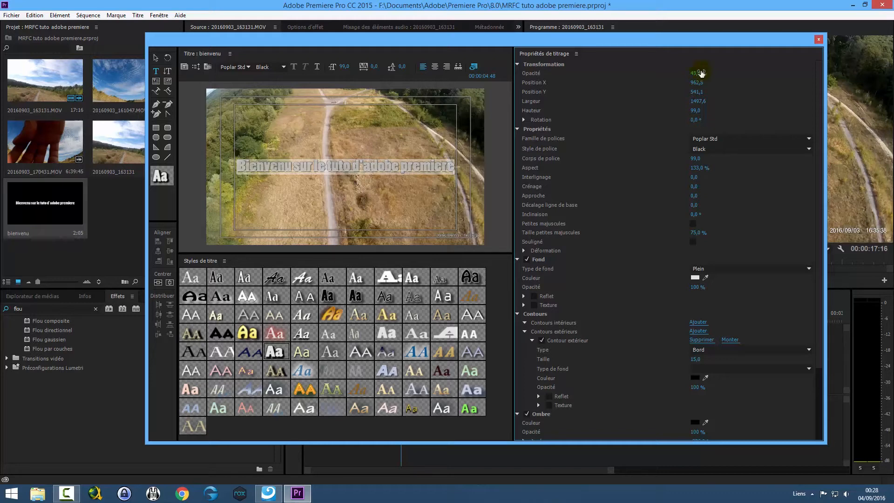
{"action": "left_click", "coordinate": [426, 134]}
{"action": "left_click", "coordinate": [699, 73]}
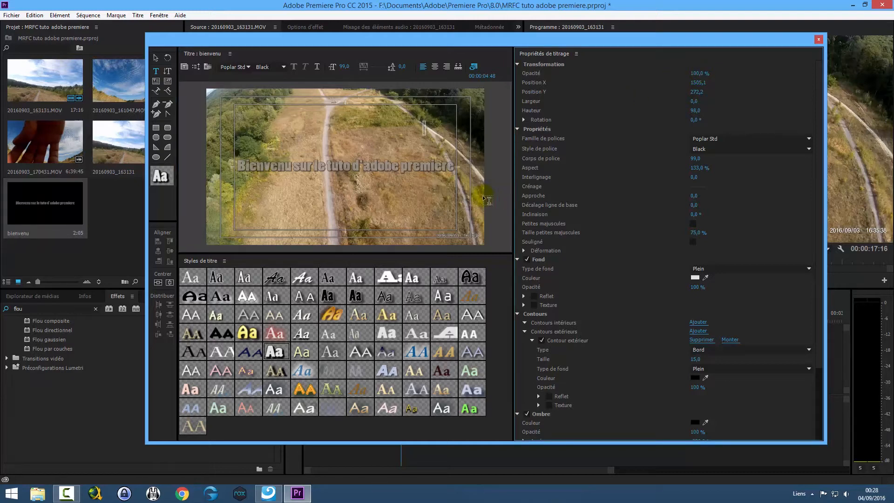
{"action": "left_click", "coordinate": [391, 144]}
{"action": "left_click", "coordinate": [269, 164]}
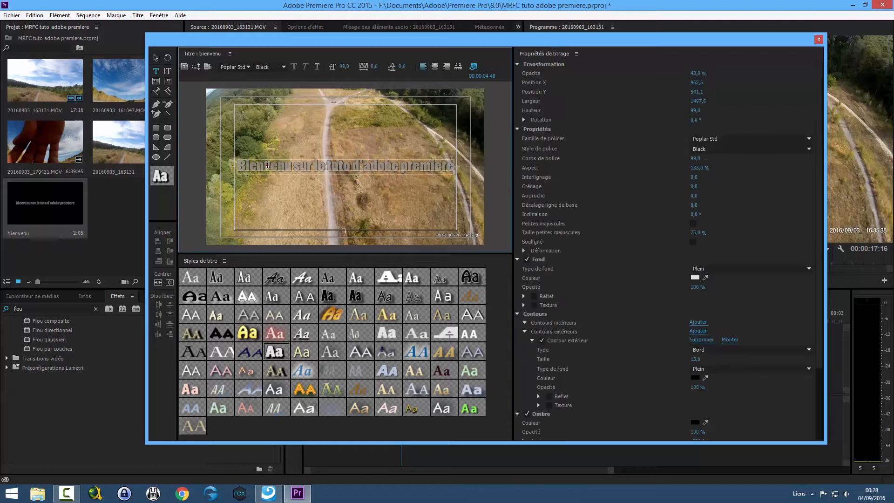
{"action": "double_click", "coordinate": [277, 167]}
{"action": "left_click_drag", "start_coordinate": [696, 74], "coordinate": [733, 76]}
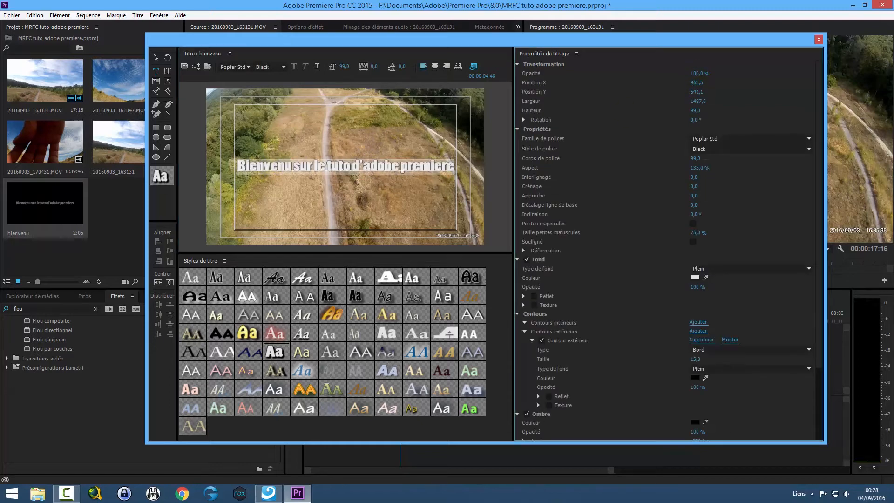
{"action": "left_click", "coordinate": [750, 176]}
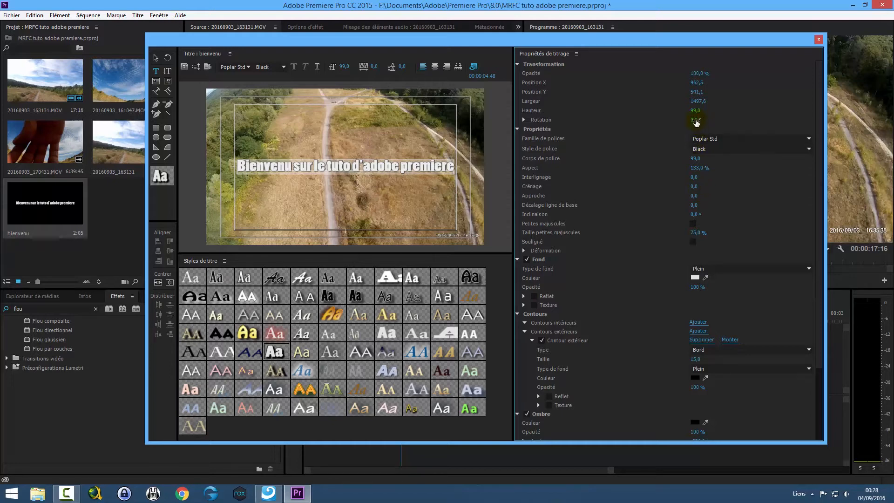
{"action": "mouse_move", "coordinate": [693, 119]}
{"action": "left_mouse_down"}
{"action": "mouse_move", "coordinate": [864, 119]}
{"action": "mouse_move", "coordinate": [693, 120]}
{"action": "left_mouse_up"}
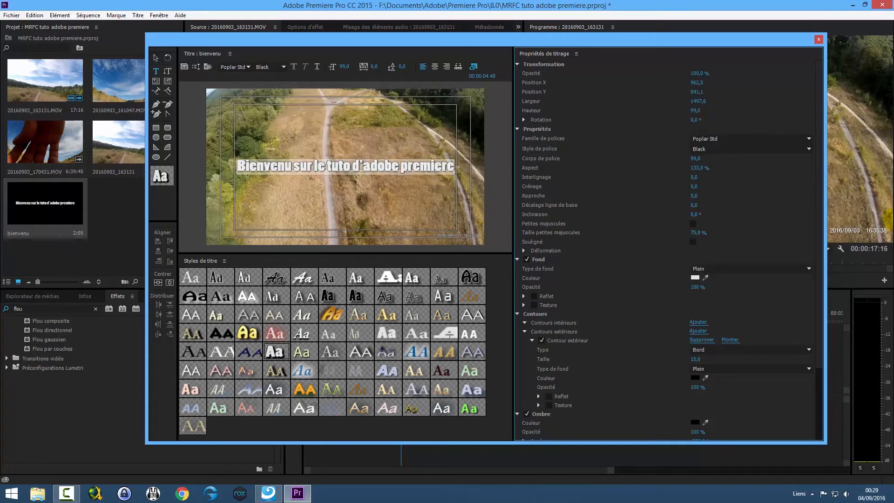
- Change the title's outer stroke type to Face compensée and close the title editor
{"action": "scroll", "coordinate": [755, 276], "scroll_direction": "down", "scroll_amount": 8}
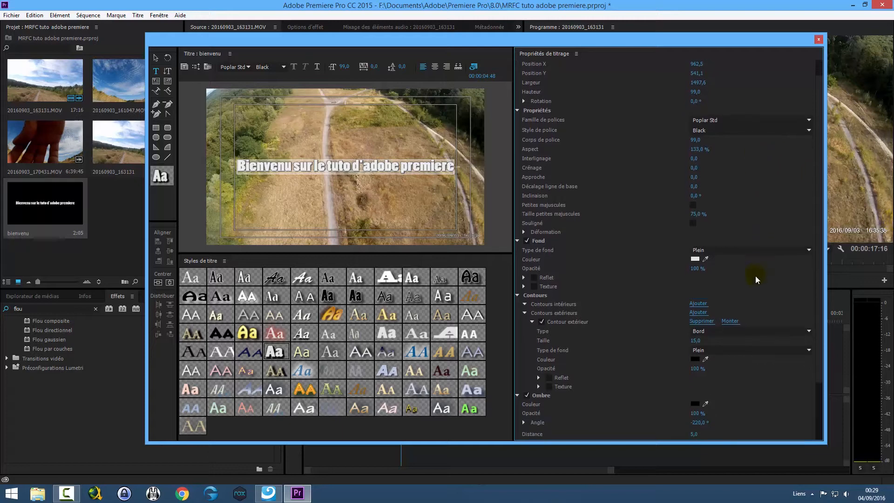
{"action": "scroll", "coordinate": [758, 284], "scroll_direction": "up", "scroll_amount": 3}
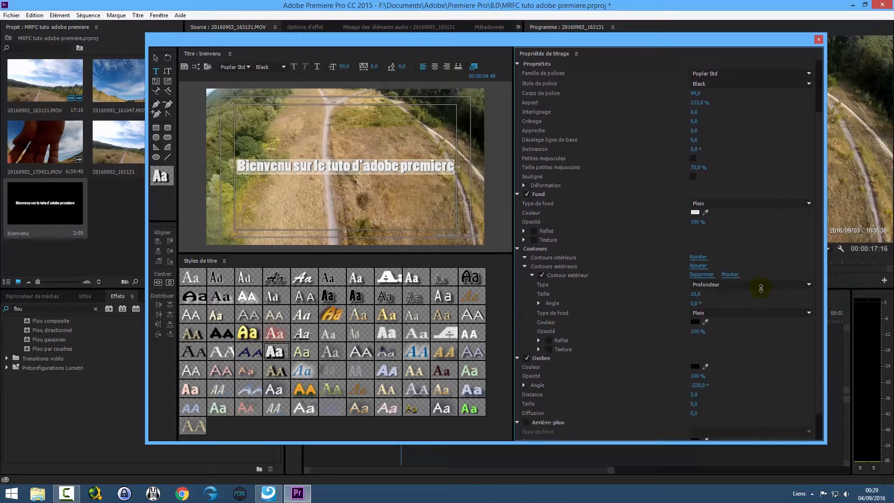
{"action": "scroll", "coordinate": [760, 286], "scroll_direction": "down", "scroll_amount": 2}
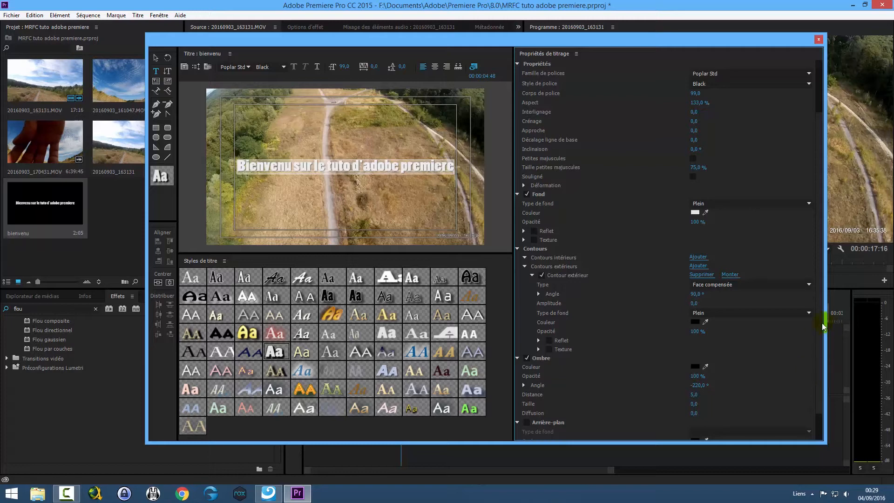
{"action": "left_click_drag", "start_coordinate": [817, 323], "coordinate": [822, 253]}
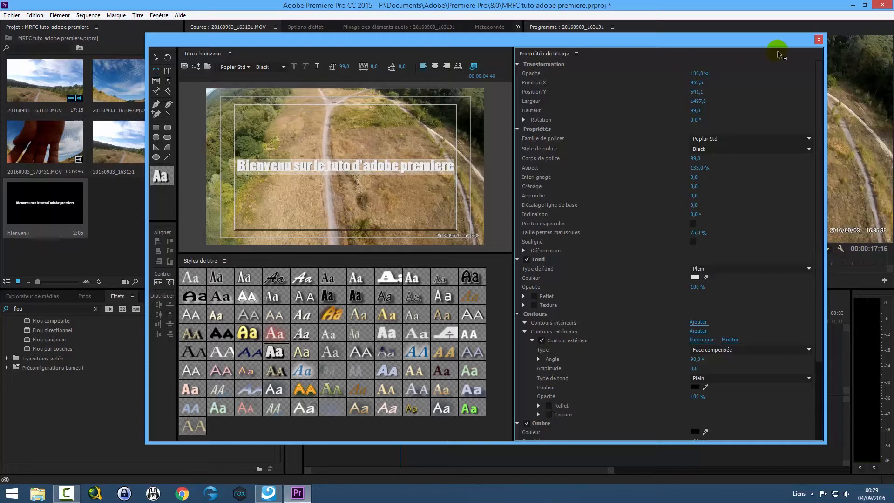
{"action": "left_click", "coordinate": [818, 40]}
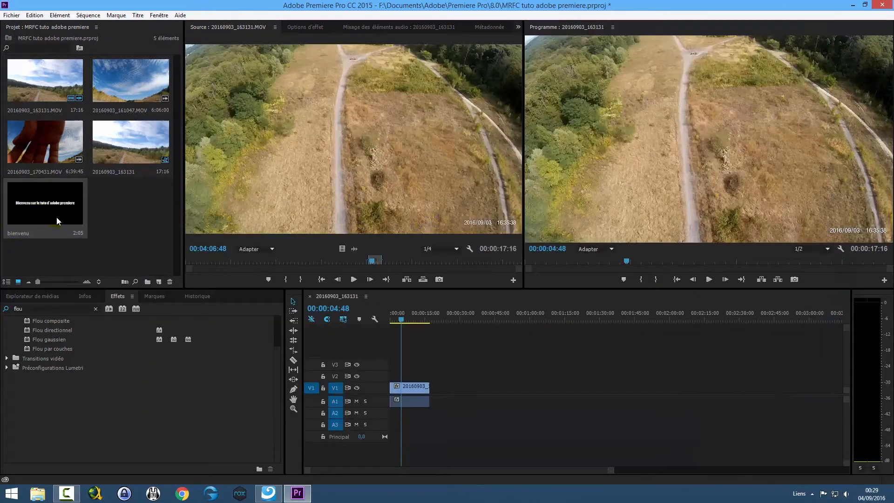
{"action": "key", "text": "ctrl+shift+d"}
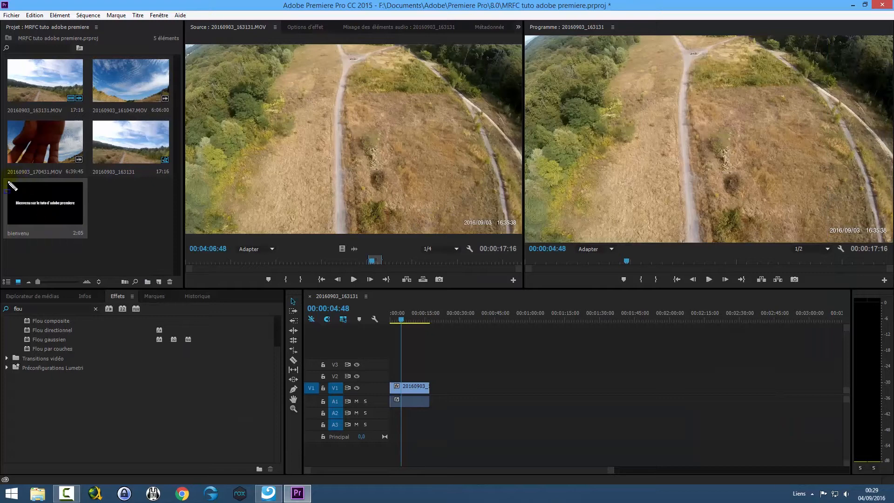
{"action": "mouse_move", "coordinate": [2, 179]}
{"action": "left_mouse_down"}
{"action": "mouse_move", "coordinate": [32, 208]}
{"action": "mouse_move", "coordinate": [97, 242]}
{"action": "left_mouse_up"}
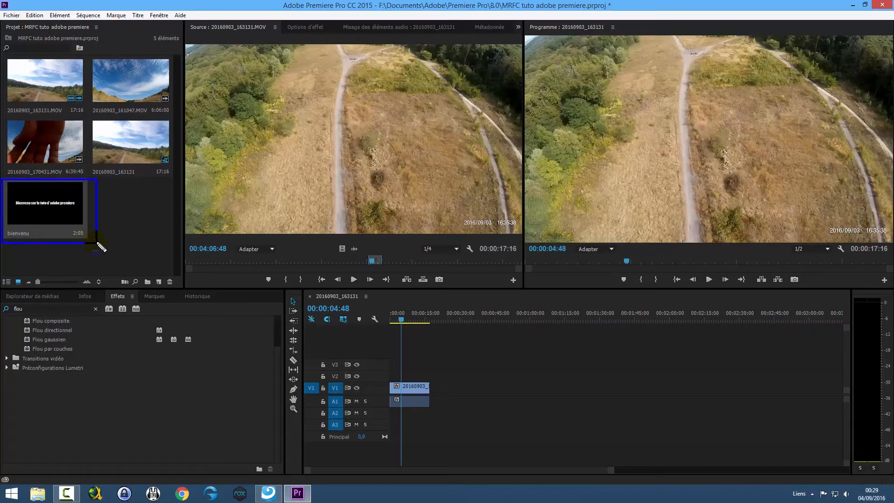
{"action": "key", "text": "Escape"}
- Place the bienvenu title at the start of video track V1 and move the footage clip directly against its end
{"action": "left_click_drag", "start_coordinate": [39, 204], "coordinate": [393, 394]}
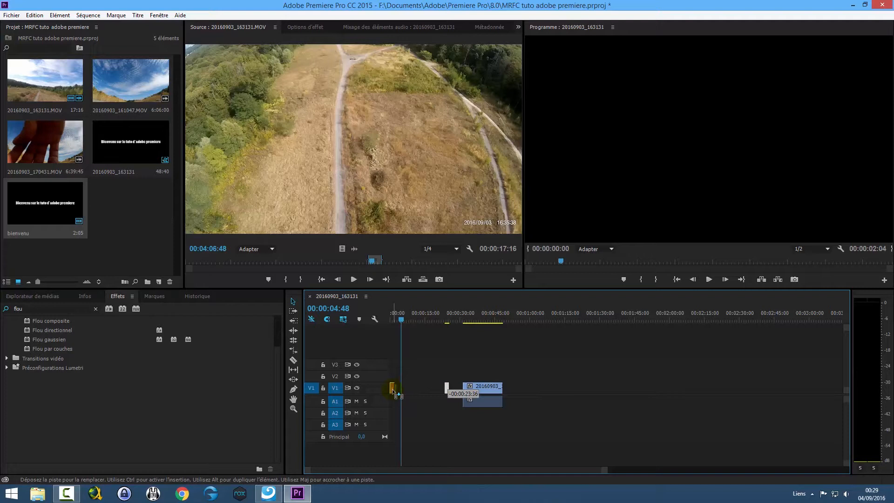
{"action": "left_click_drag", "start_coordinate": [400, 316], "coordinate": [392, 319]}
{"action": "left_click", "coordinate": [484, 392]}
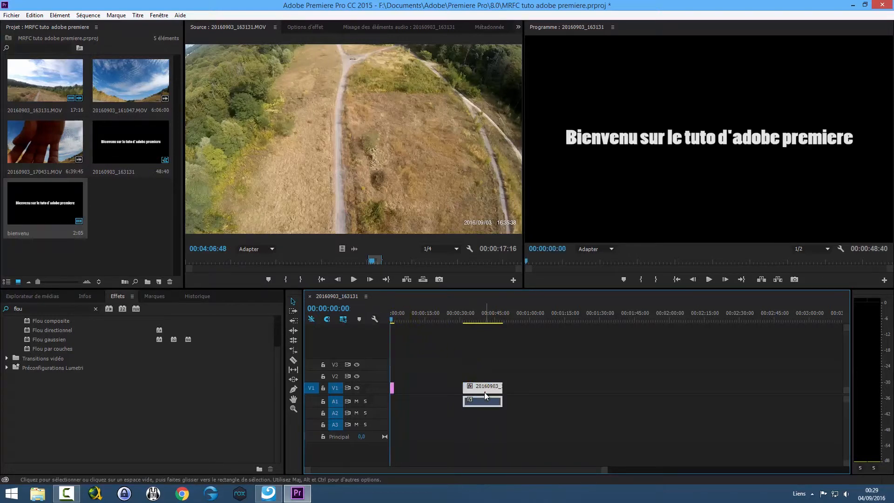
{"action": "left_click_drag", "start_coordinate": [484, 395], "coordinate": [423, 395]}
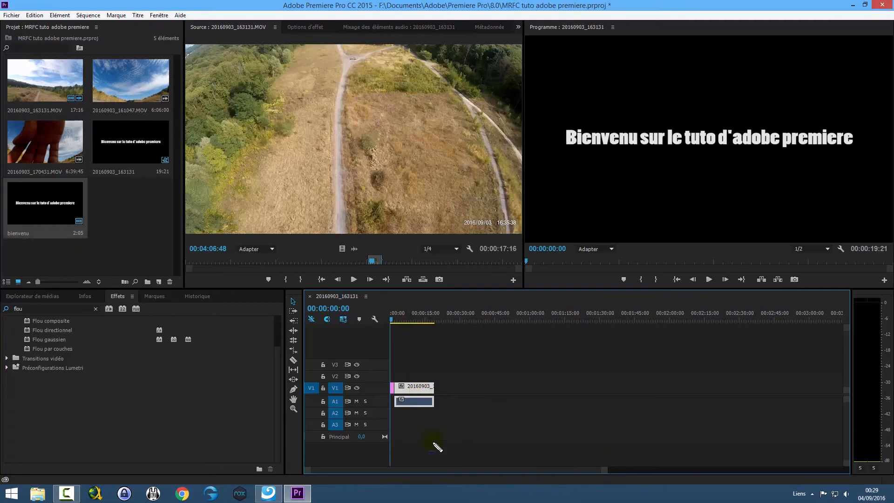
{"action": "mouse_move", "coordinate": [294, 457]}
{"action": "left_mouse_down"}
{"action": "mouse_move", "coordinate": [410, 487]}
{"action": "mouse_move", "coordinate": [638, 484]}
{"action": "mouse_move", "coordinate": [619, 485]}
{"action": "left_mouse_up"}
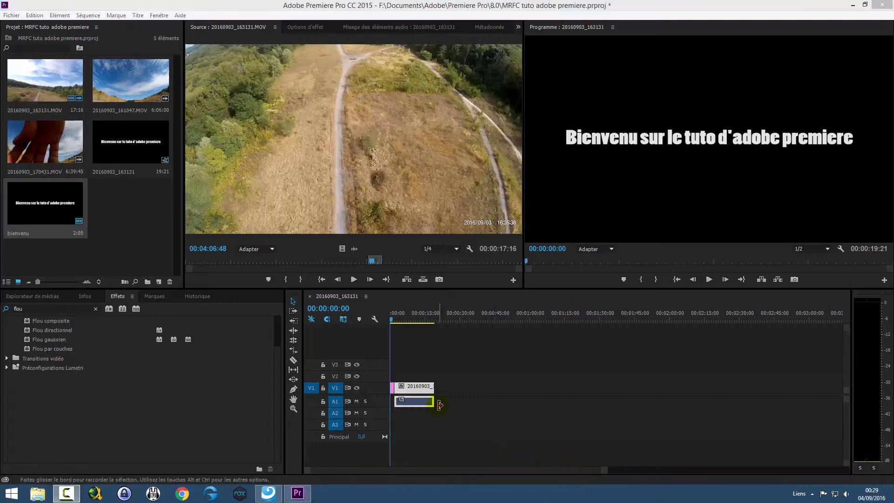
- Trim the end of the bienvenu title to 00:00:01:30 and move the footage clip back to close the gap
{"action": "left_click", "coordinate": [392, 387]}
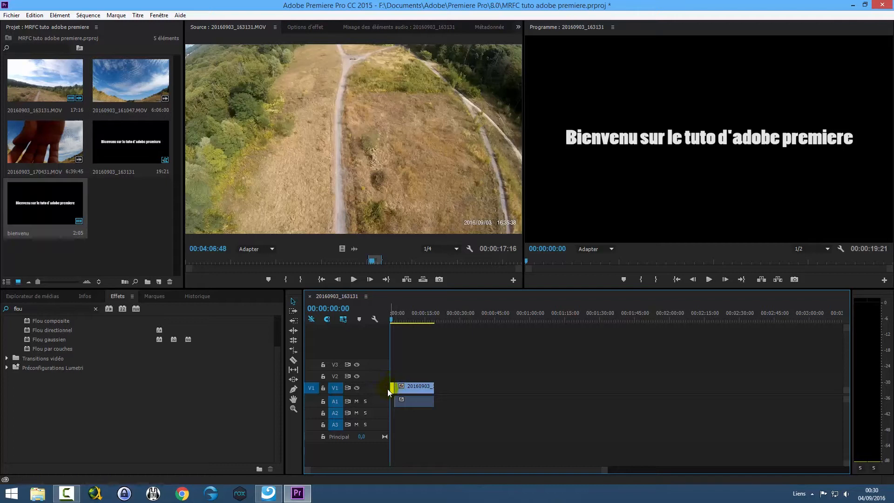
{"action": "left_click_drag", "start_coordinate": [602, 471], "coordinate": [477, 471]}
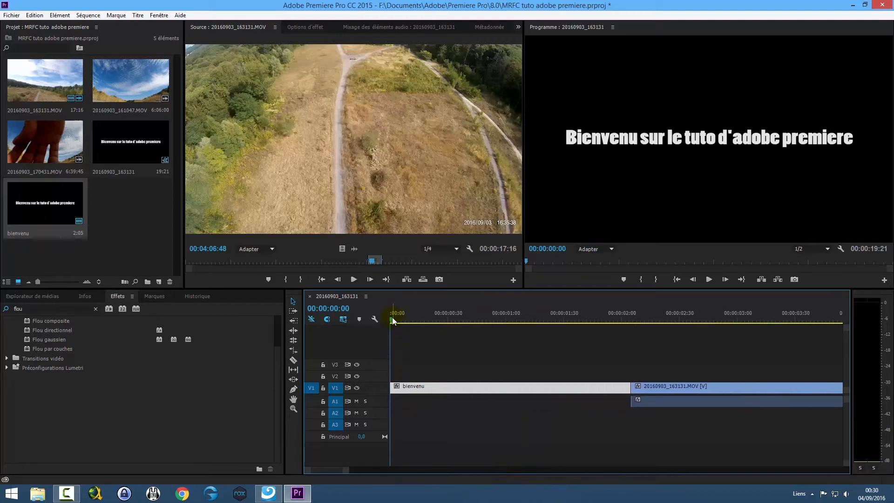
{"action": "left_click_drag", "start_coordinate": [392, 317], "coordinate": [479, 321]}
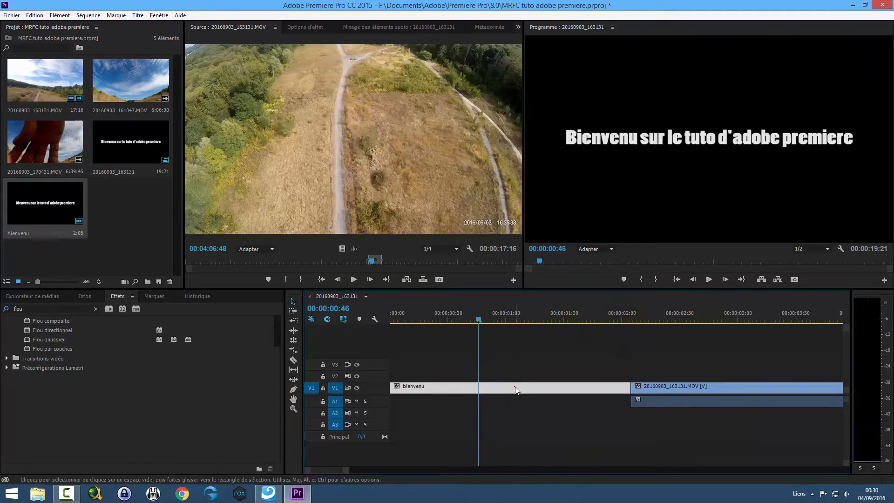
{"action": "left_click_drag", "start_coordinate": [630, 386], "coordinate": [562, 384]}
{"action": "left_click_drag", "start_coordinate": [656, 390], "coordinate": [588, 392]}
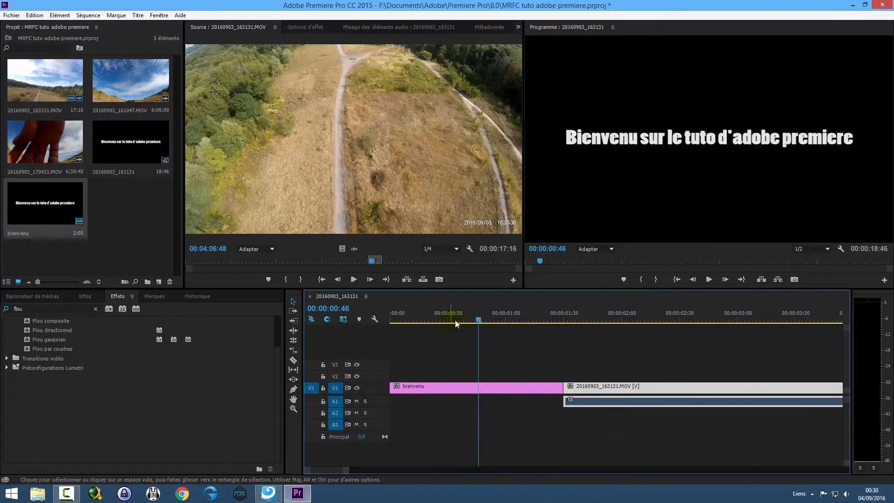
- Scrub the sequence across the cut from the bienvenu title to the footage clip, dismissing the audio configuration window
{"action": "left_click_drag", "start_coordinate": [484, 321], "coordinate": [460, 328]}
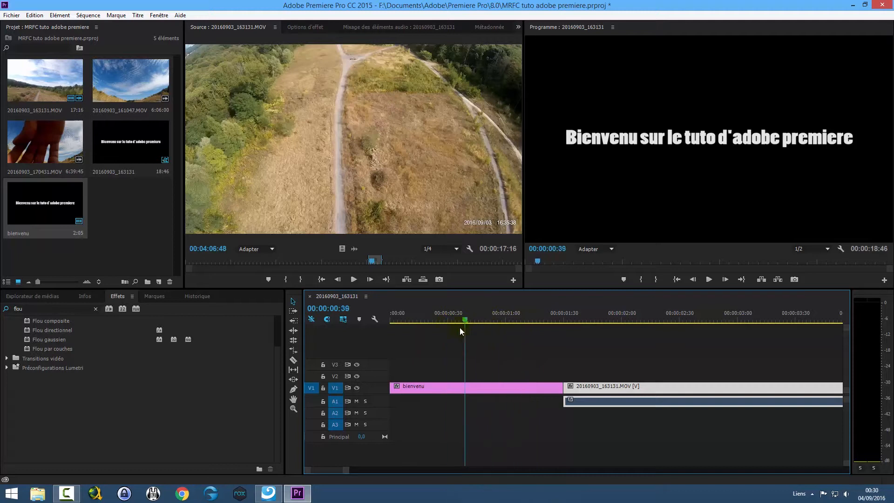
{"action": "left_click", "coordinate": [482, 386]}
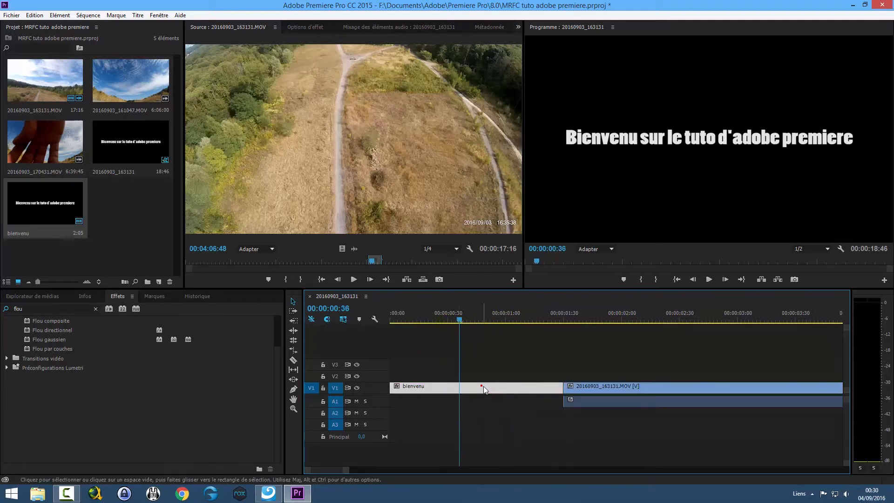
{"action": "left_click", "coordinate": [547, 361]}
{"action": "left_click_drag", "start_coordinate": [460, 321], "coordinate": [595, 340]}
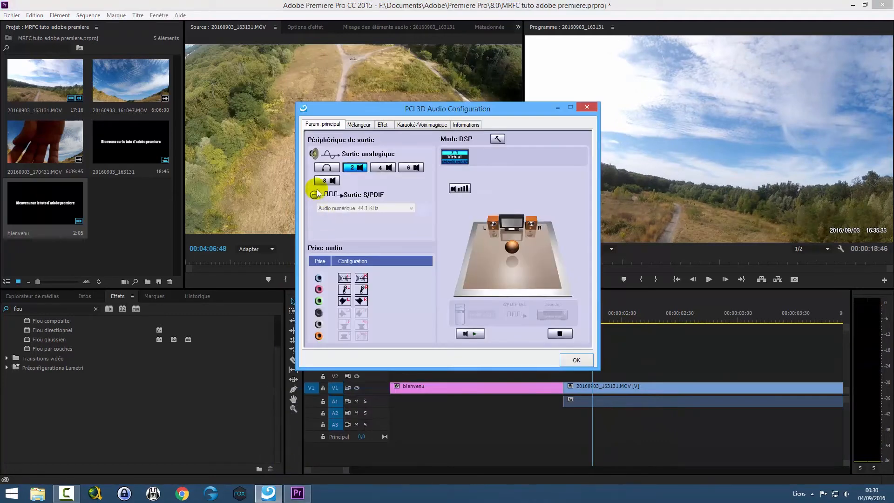
{"action": "left_click", "coordinate": [562, 108]}
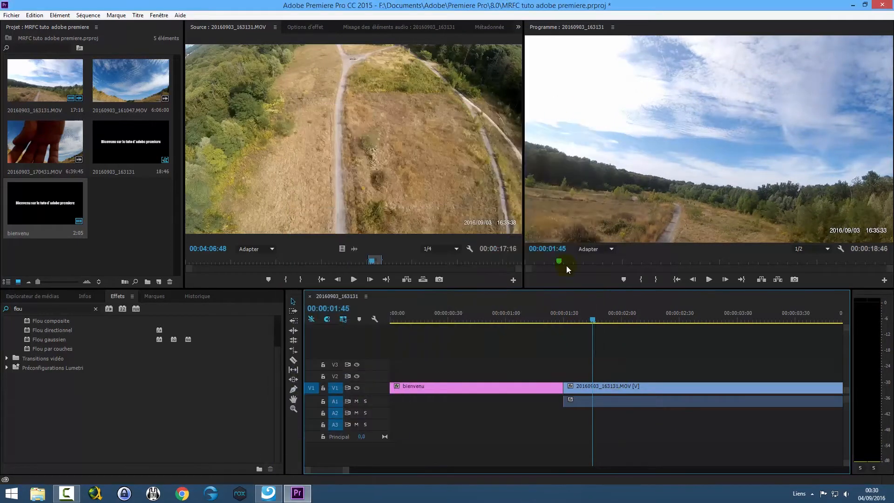
{"action": "mouse_move", "coordinate": [593, 323]}
{"action": "left_mouse_down"}
{"action": "mouse_move", "coordinate": [633, 320]}
{"action": "mouse_move", "coordinate": [574, 322]}
{"action": "mouse_move", "coordinate": [646, 322]}
{"action": "mouse_move", "coordinate": [581, 327]}
{"action": "left_mouse_up"}
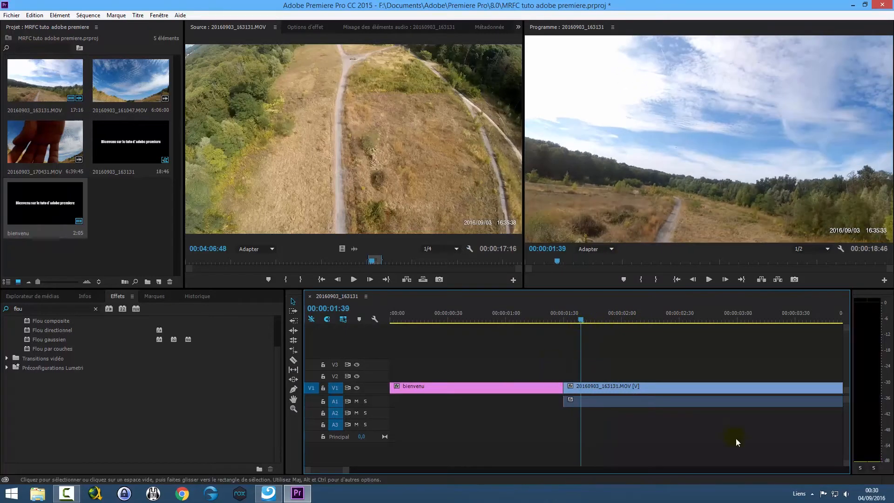
{"action": "left_click", "coordinate": [812, 494]}
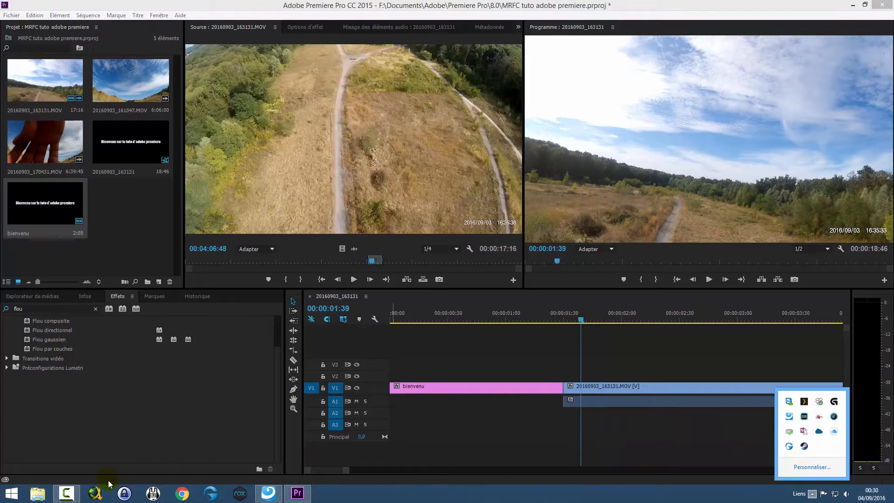
{"action": "left_click", "coordinate": [66, 493]}
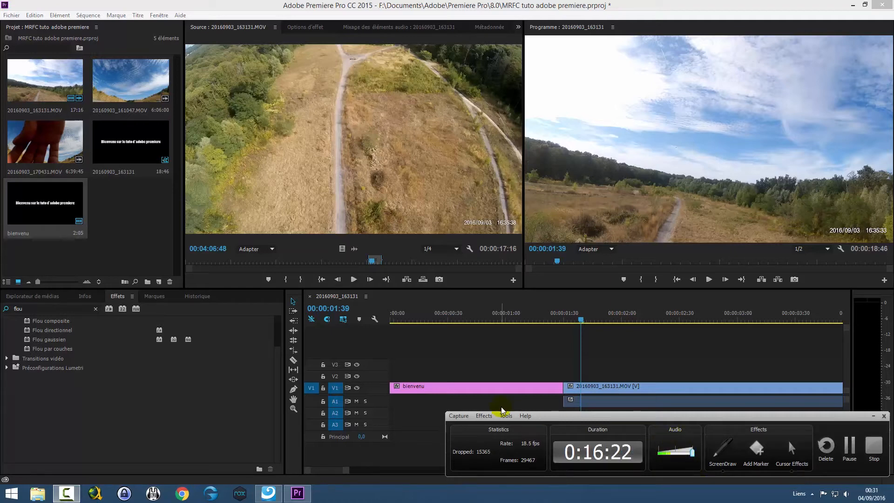
{"action": "left_click", "coordinate": [873, 416]}
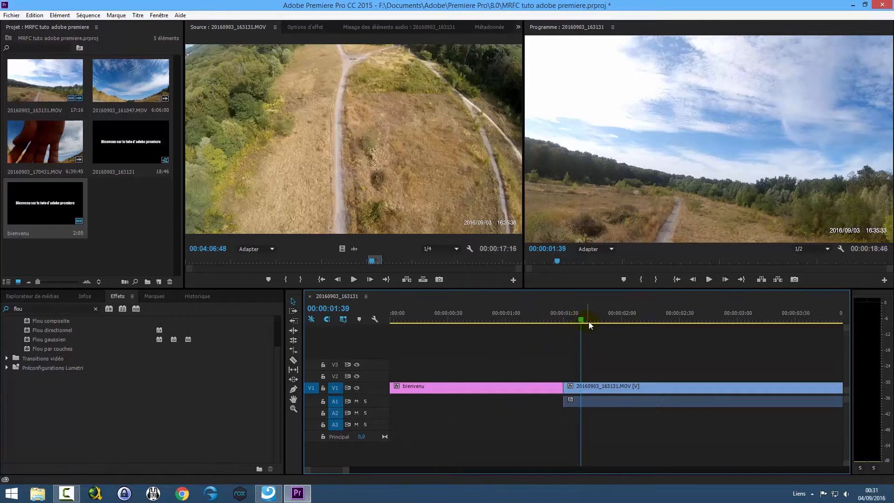
- Search the effects for "fondu", apply Fondu enchaîné at the cut between the title and the footage, and preview it
{"action": "left_click_drag", "start_coordinate": [581, 317], "coordinate": [554, 321]}
{"action": "left_click", "coordinate": [10, 310]}
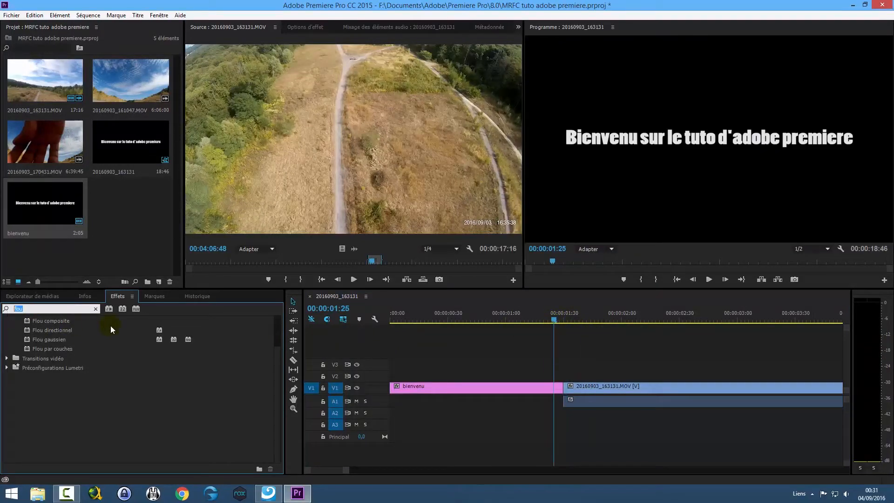
{"action": "type", "text": "fondu"}
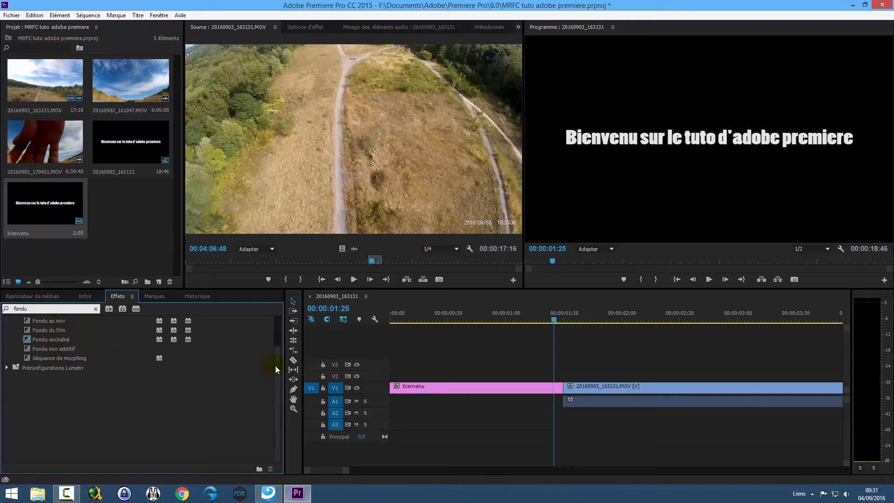
{"action": "mouse_move", "coordinate": [275, 365]}
{"action": "left_mouse_down"}
{"action": "mouse_move", "coordinate": [278, 331]}
{"action": "mouse_move", "coordinate": [277, 370]}
{"action": "left_mouse_up"}
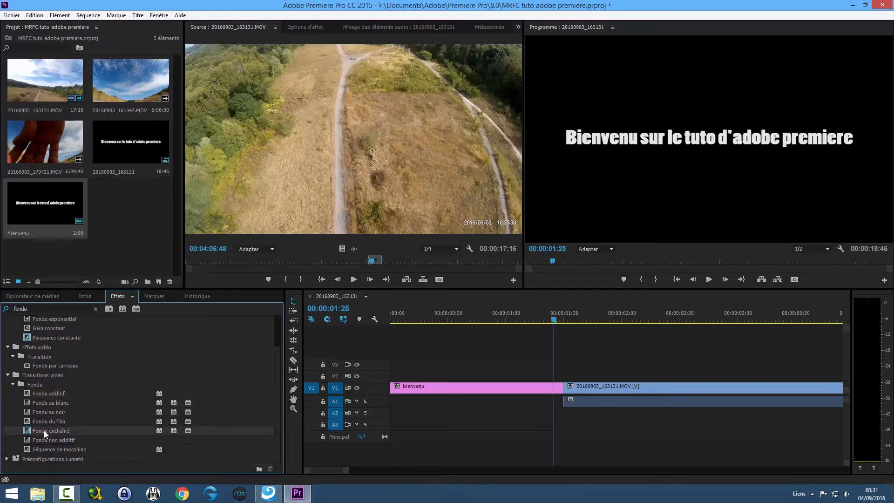
{"action": "left_click_drag", "start_coordinate": [44, 430], "coordinate": [567, 393]}
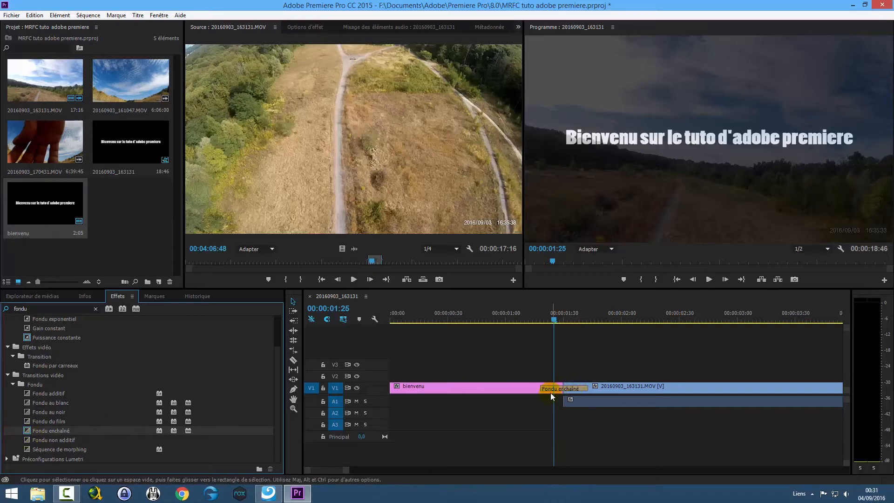
{"action": "mouse_move", "coordinate": [553, 322]}
{"action": "left_mouse_down"}
{"action": "mouse_move", "coordinate": [536, 322]}
{"action": "mouse_move", "coordinate": [597, 321]}
{"action": "mouse_move", "coordinate": [525, 321]}
{"action": "mouse_move", "coordinate": [564, 321]}
{"action": "left_mouse_up"}
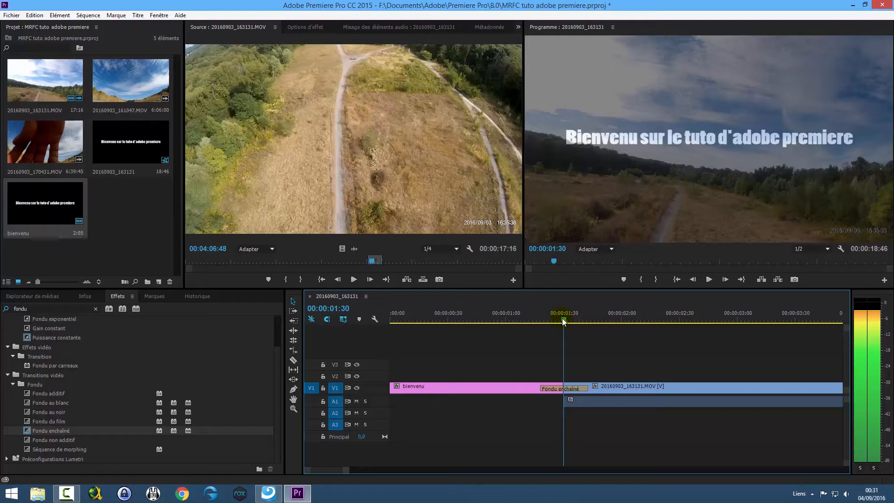
- Mute audio track A1 and play the sequence from the bienvenu title through the dissolve into the footage
{"action": "left_click_drag", "start_coordinate": [563, 321], "coordinate": [588, 321]}
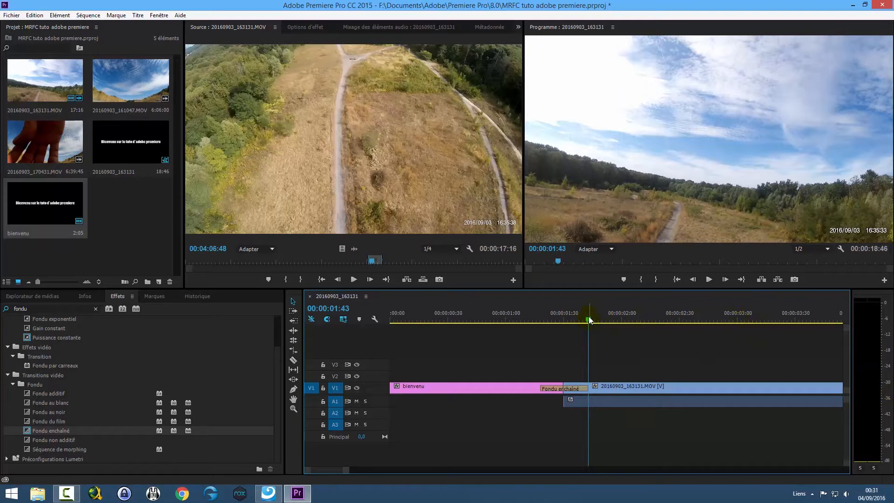
{"action": "left_click_drag", "start_coordinate": [588, 320], "coordinate": [674, 336]}
{"action": "left_click", "coordinate": [356, 400]}
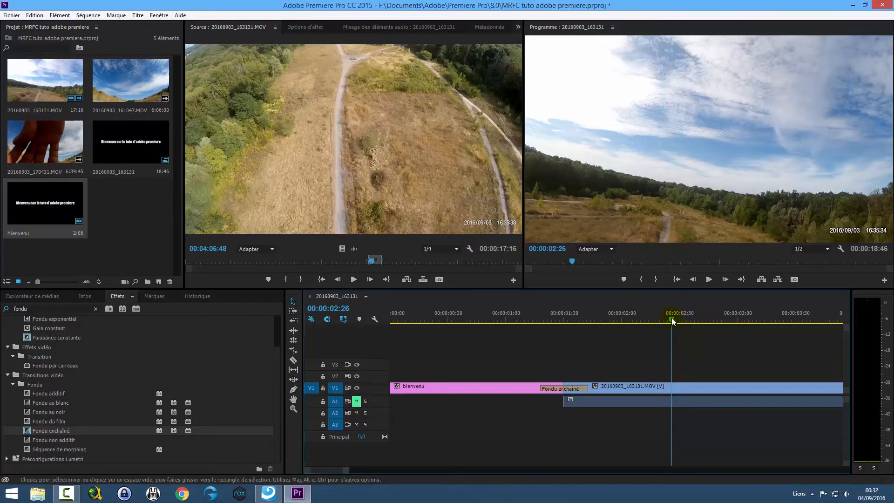
{"action": "left_click_drag", "start_coordinate": [671, 317], "coordinate": [456, 328]}
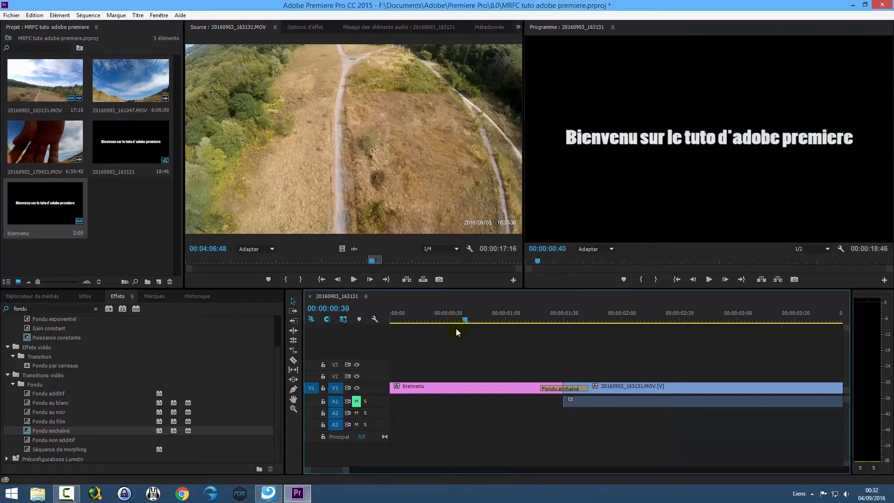
{"action": "left_click", "coordinate": [708, 279]}
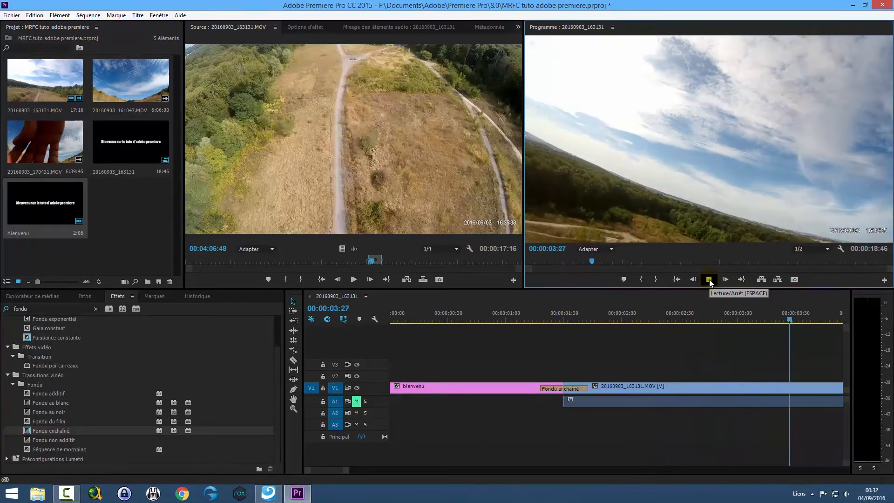
{"action": "left_click_drag", "start_coordinate": [352, 471], "coordinate": [481, 475]}
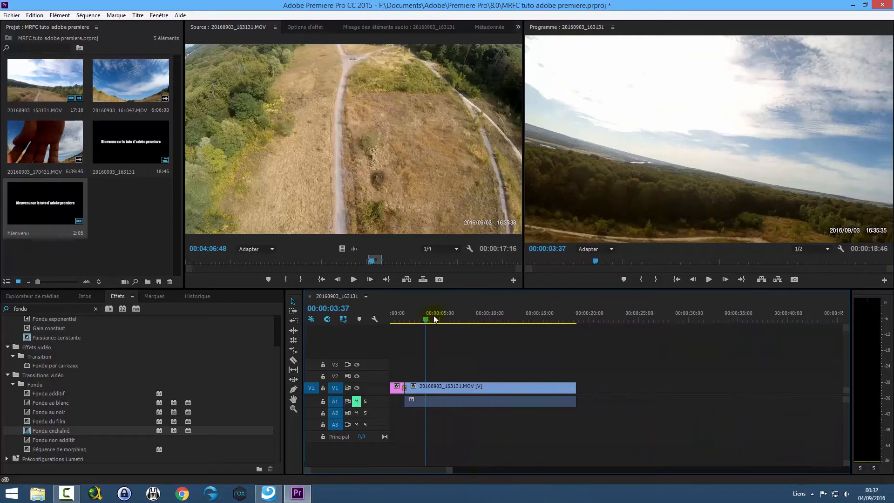
{"action": "left_click_drag", "start_coordinate": [426, 319], "coordinate": [479, 327]}
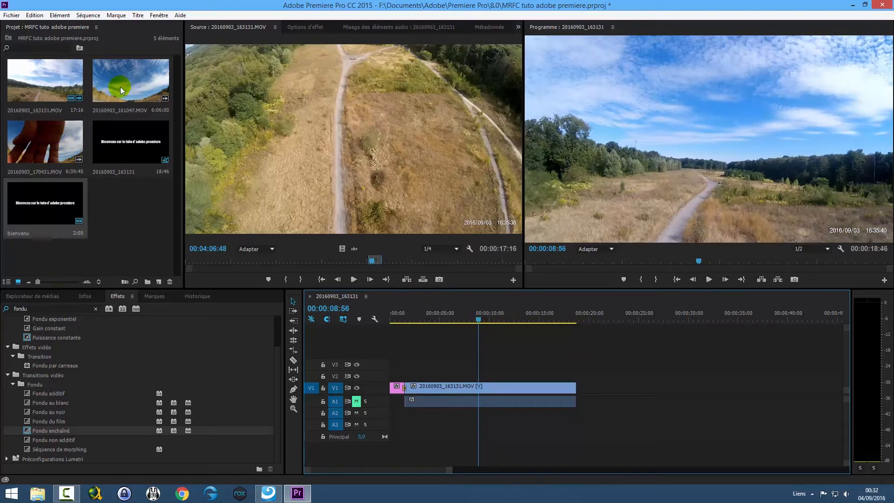
- Open the 20160903_170431.MOV clip from the project in the Source monitor
{"action": "left_click", "coordinate": [30, 143]}
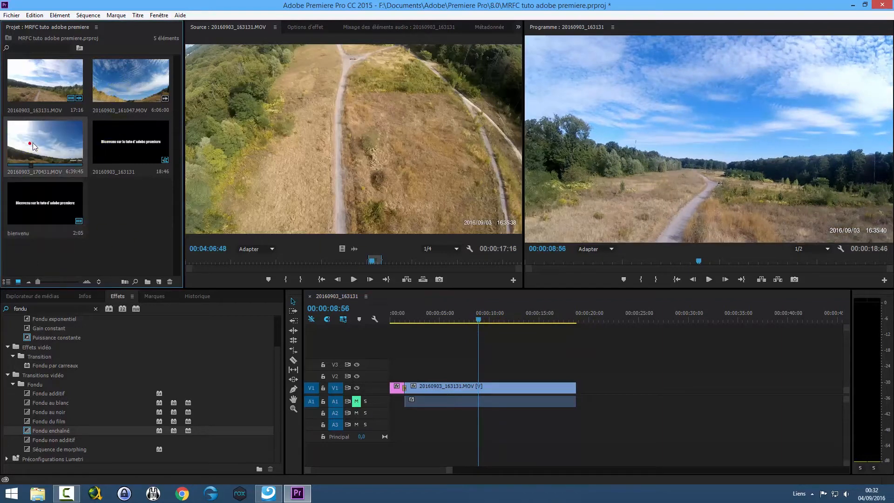
{"action": "double_click", "coordinate": [32, 143]}
{"action": "left_click", "coordinate": [35, 143]}
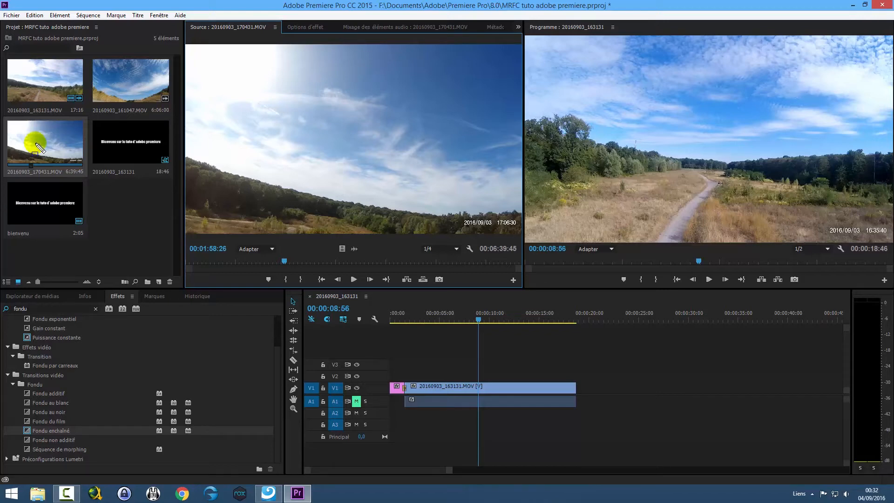
{"action": "left_click_drag", "start_coordinate": [189, 21], "coordinate": [526, 294]}
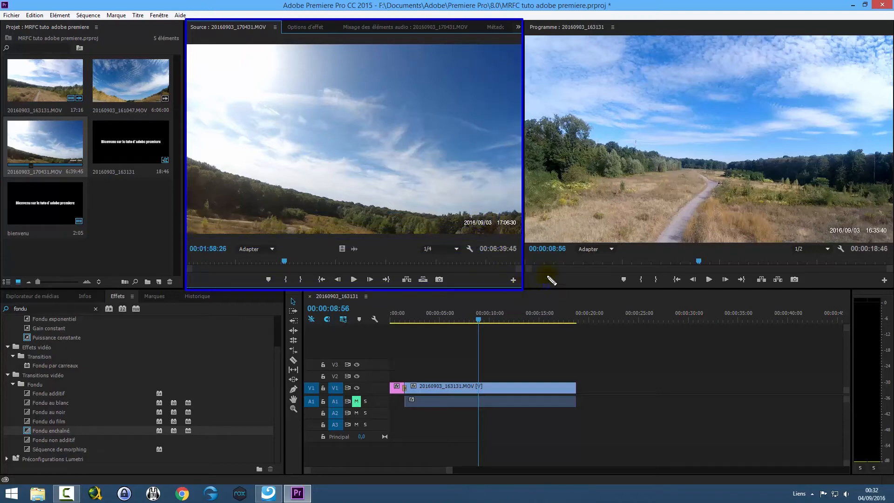
{"action": "key", "text": "Escape"}
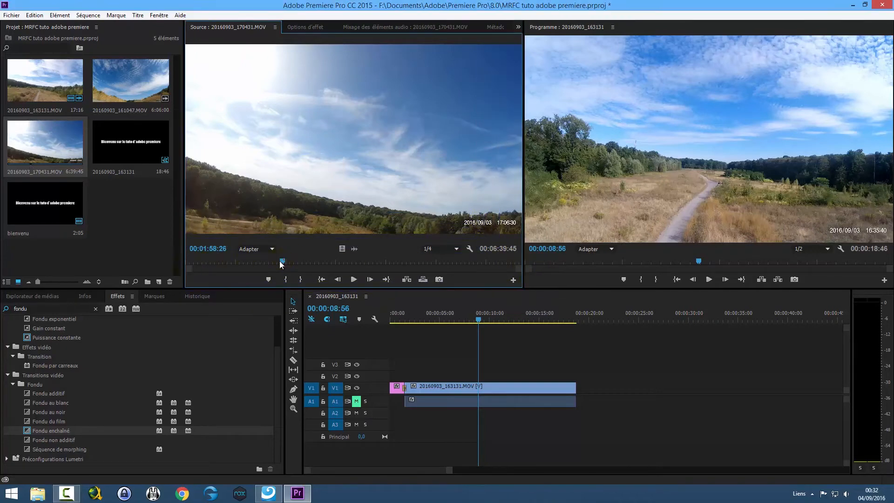
- Mark an excerpt of 20160903_170431.MOV with the in point at 00:01:18:37 and the out point at 00:01:28:27
{"action": "mouse_move", "coordinate": [282, 260]}
{"action": "left_mouse_down"}
{"action": "mouse_move", "coordinate": [192, 269]}
{"action": "mouse_move", "coordinate": [333, 267]}
{"action": "mouse_move", "coordinate": [208, 265]}
{"action": "mouse_move", "coordinate": [258, 263]}
{"action": "mouse_move", "coordinate": [251, 263]}
{"action": "left_mouse_up"}
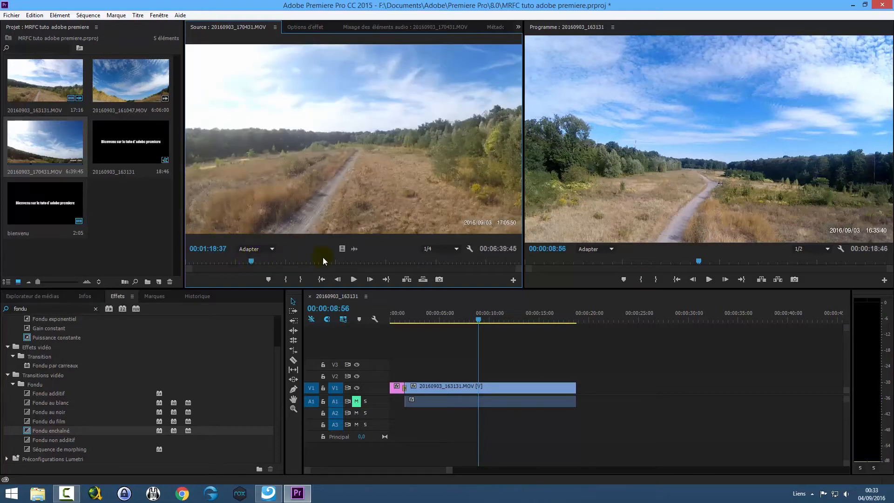
{"action": "left_click", "coordinate": [286, 279]}
{"action": "left_click", "coordinate": [353, 280]}
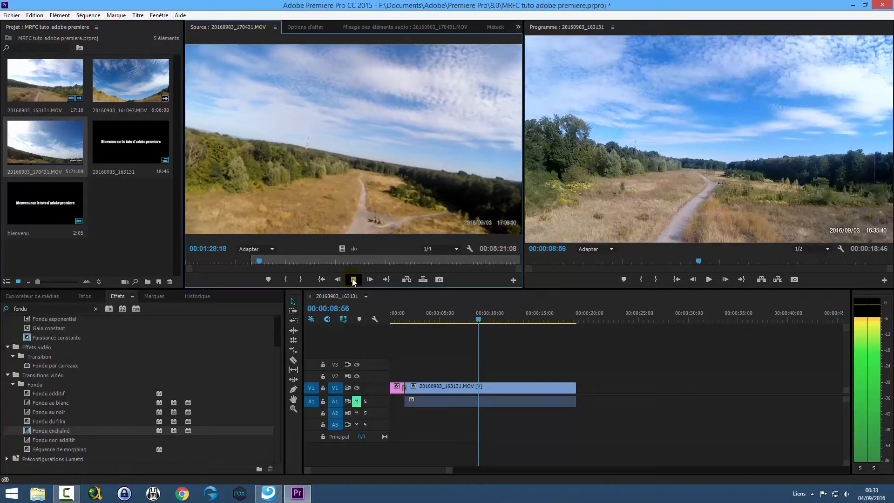
{"action": "left_click", "coordinate": [354, 279]}
{"action": "left_click", "coordinate": [300, 278]}
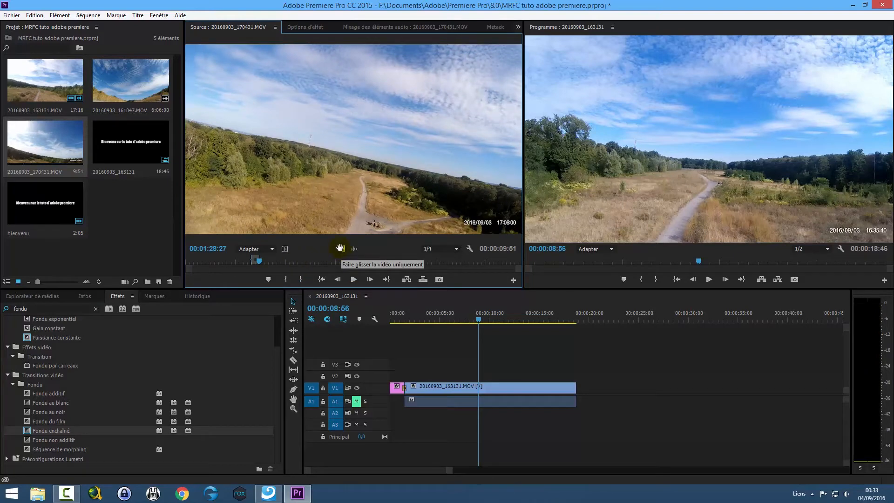
- Place the excerpt's video on V1 and its audio on A1 after the first footage clip, and link the two parts
{"action": "left_click_drag", "start_coordinate": [342, 249], "coordinate": [591, 388]}
{"action": "left_click_drag", "start_coordinate": [354, 249], "coordinate": [598, 407]}
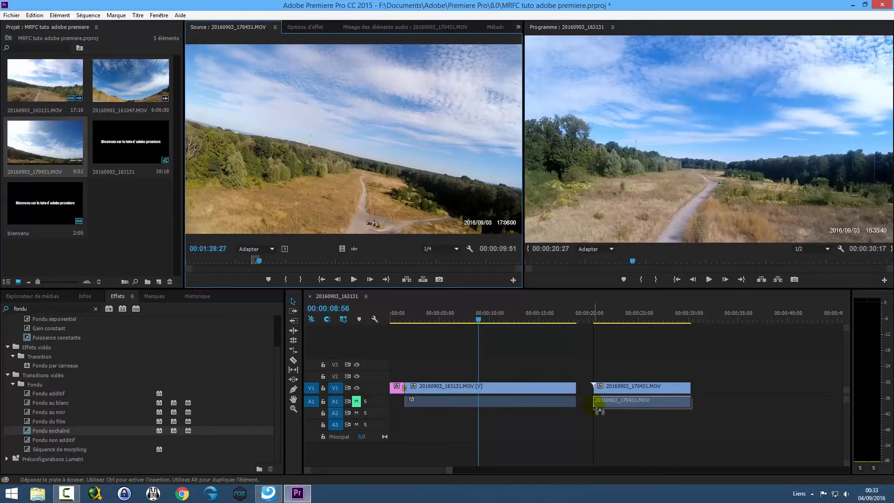
{"action": "left_click_drag", "start_coordinate": [596, 349], "coordinate": [657, 434]}
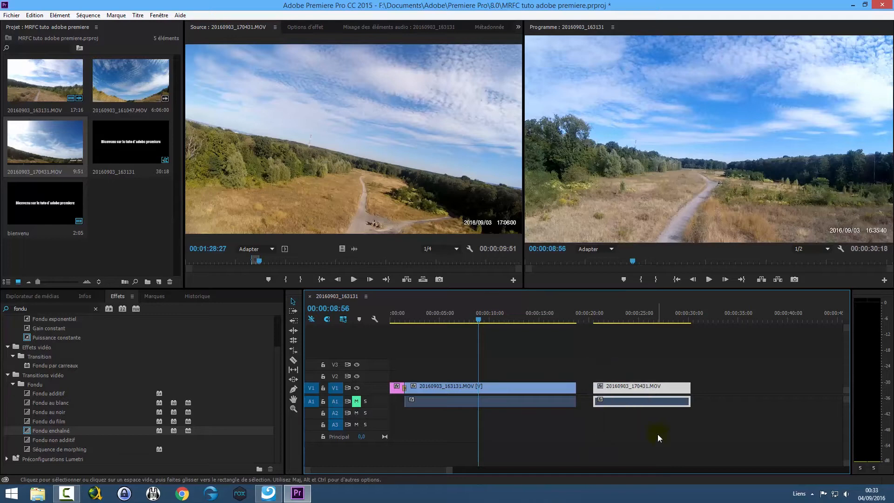
{"action": "right_click", "coordinate": [631, 390]}
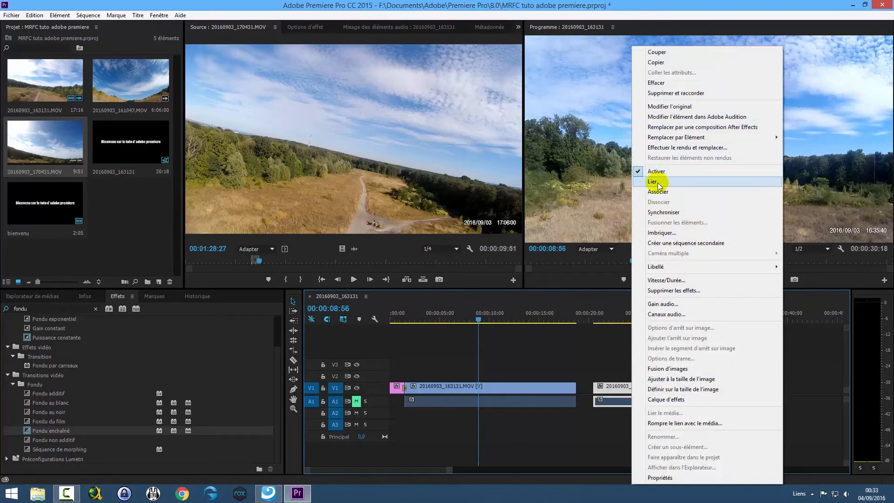
{"action": "left_click", "coordinate": [656, 172]}
{"action": "left_click_drag", "start_coordinate": [631, 386], "coordinate": [694, 395]}
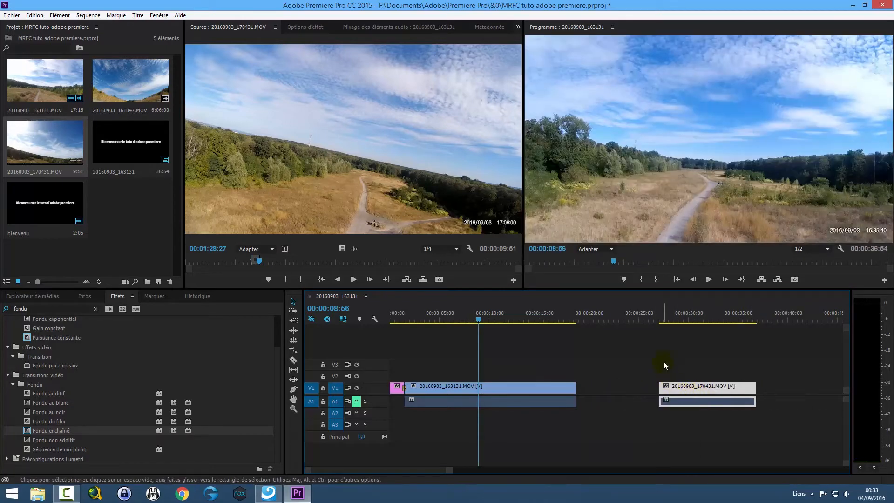
- Unlink the video and audio of the 20160903_170431.MOV clip in the sequence and link them again
{"action": "right_click", "coordinate": [684, 389]}
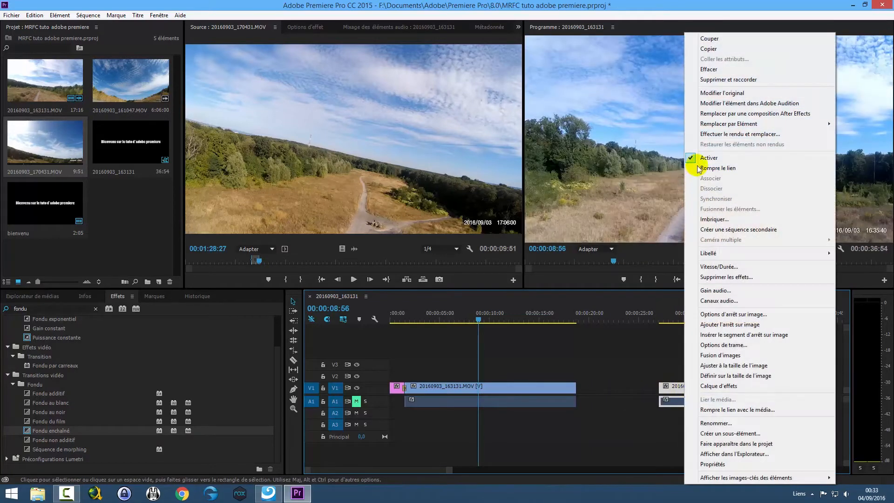
{"action": "left_click", "coordinate": [712, 167]}
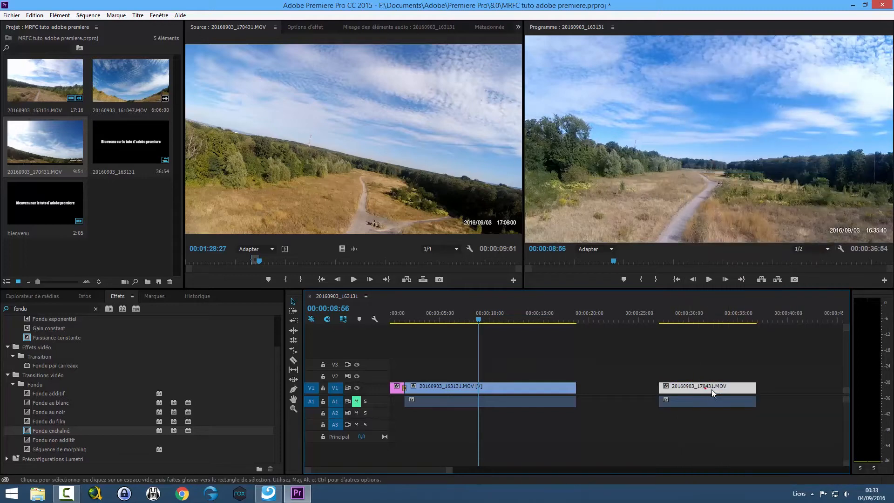
{"action": "mouse_move", "coordinate": [711, 389]}
{"action": "left_mouse_down"}
{"action": "mouse_move", "coordinate": [671, 389]}
{"action": "mouse_move", "coordinate": [756, 386]}
{"action": "mouse_move", "coordinate": [703, 396]}
{"action": "left_mouse_up"}
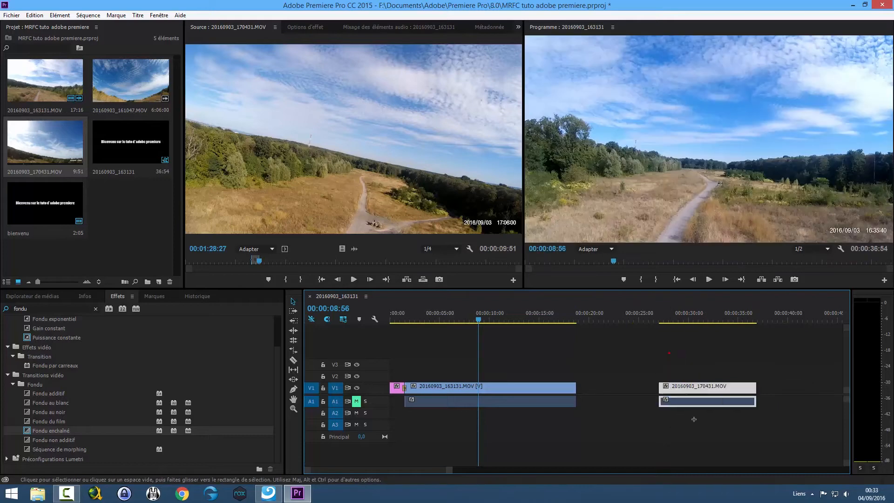
{"action": "right_click", "coordinate": [700, 397]}
{"action": "left_click", "coordinate": [728, 181]}
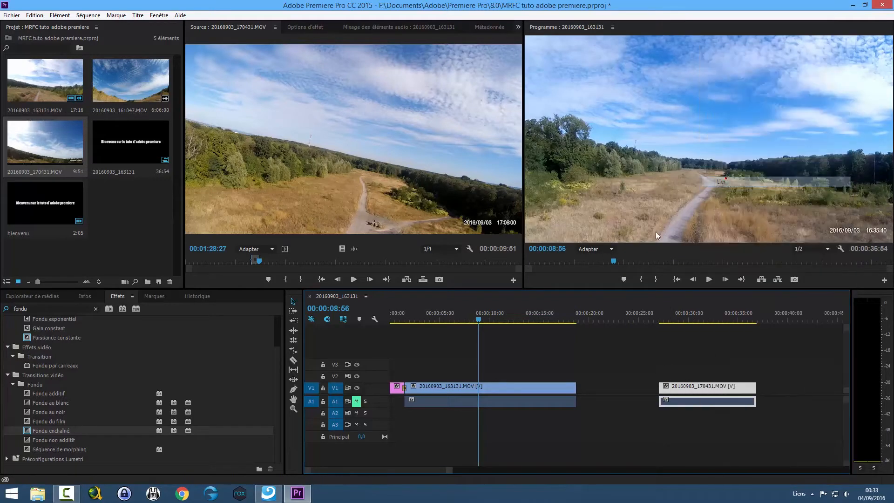
- Move the 20160903_170431.MOV clip against the end of the first footage clip, and apply and preview Fondu enchaîné at the cut
{"action": "left_click_drag", "start_coordinate": [705, 392], "coordinate": [623, 391]}
{"action": "left_click_drag", "start_coordinate": [41, 431], "coordinate": [577, 393]}
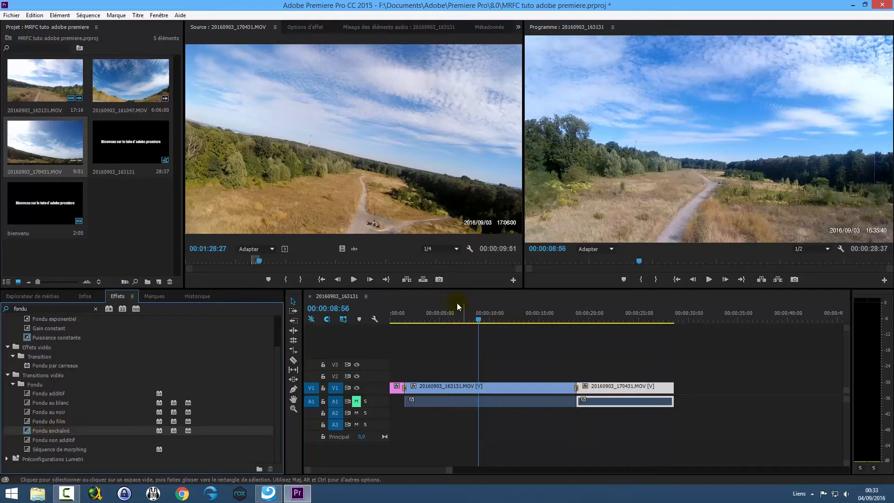
{"action": "left_click_drag", "start_coordinate": [478, 318], "coordinate": [571, 327]}
{"action": "left_click", "coordinate": [709, 279]}
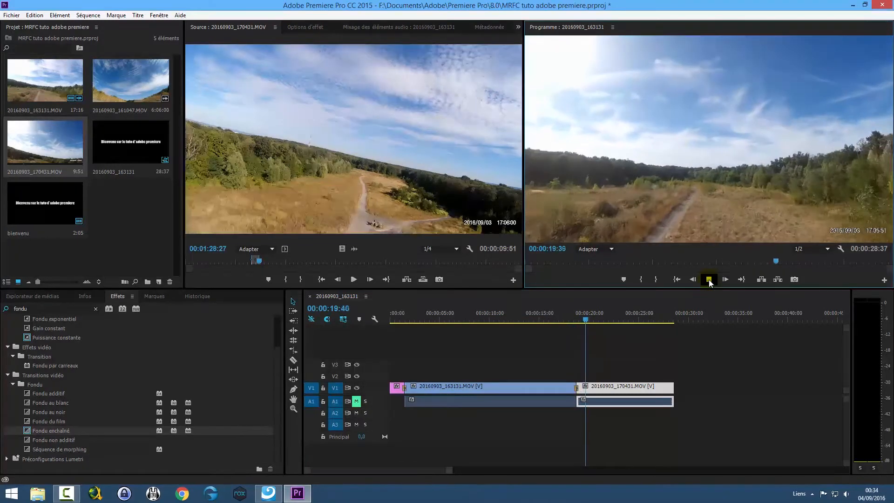
{"action": "left_click", "coordinate": [709, 280]}
- Lengthen the Fondu enchaîné transition between the two footage clips on both sides of the cut and play it back
{"action": "left_click_drag", "start_coordinate": [448, 471], "coordinate": [423, 468]}
{"action": "left_click_drag", "start_coordinate": [352, 469], "coordinate": [351, 469]}
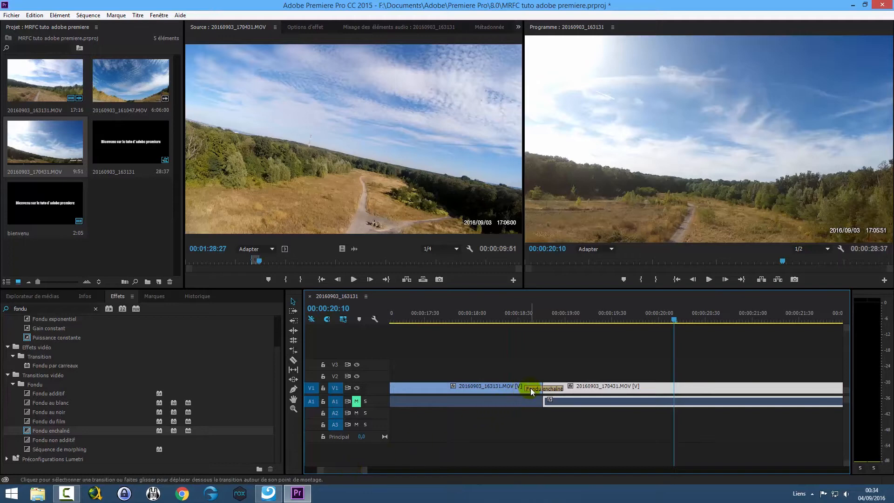
{"action": "left_click_drag", "start_coordinate": [561, 387], "coordinate": [587, 388]}
{"action": "left_click_drag", "start_coordinate": [676, 324], "coordinate": [477, 319]}
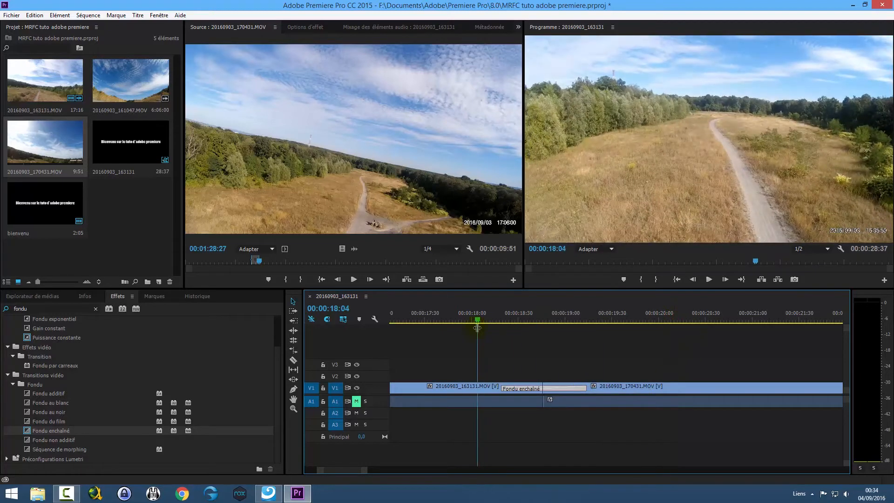
{"action": "left_click", "coordinate": [709, 280]}
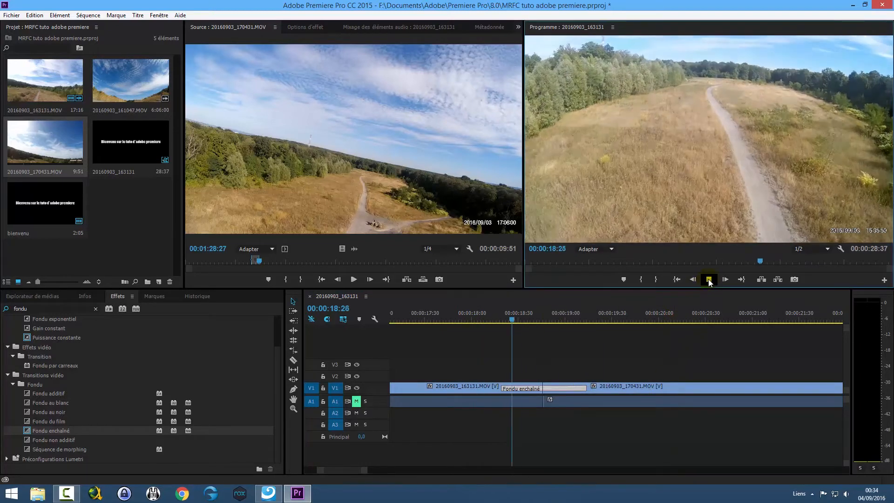
{"action": "left_click", "coordinate": [708, 279]}
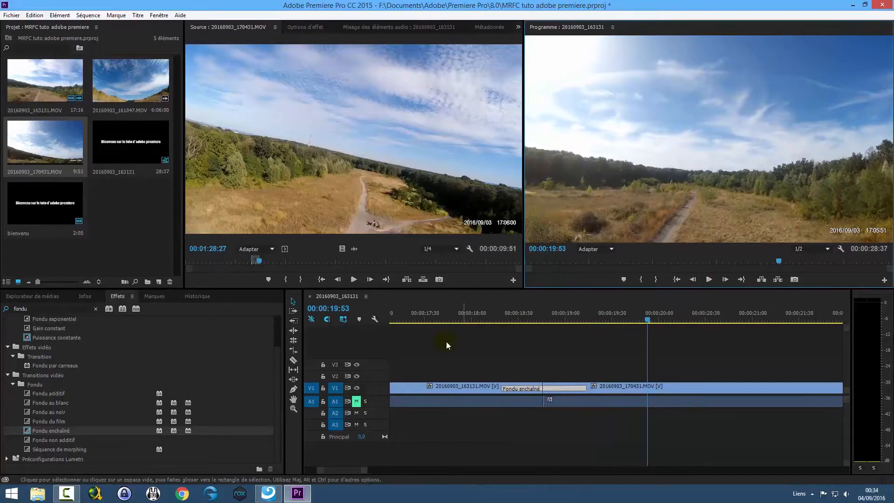
{"action": "left_click", "coordinate": [406, 318]}
{"action": "left_click", "coordinate": [709, 279]}
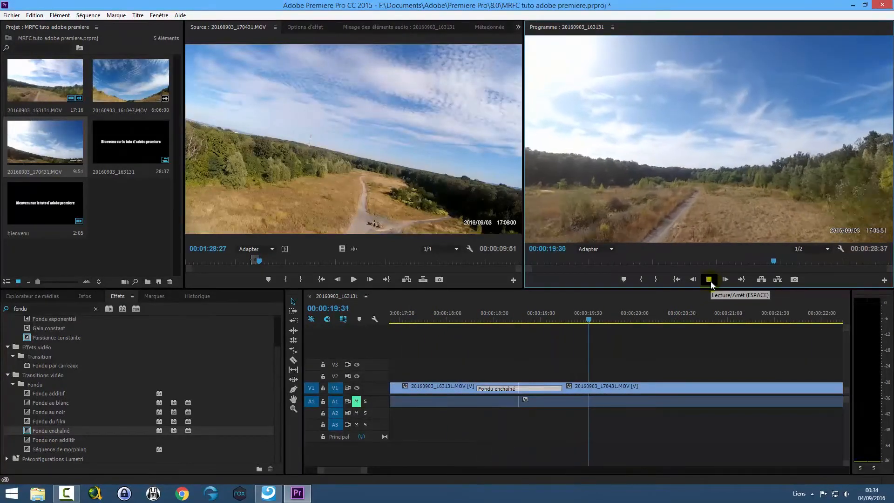
{"action": "left_click", "coordinate": [708, 281]}
- Move the sequence playhead to 00:00:24:38 and create a new title named "tondeuse" with the default video settings
{"action": "left_click_drag", "start_coordinate": [367, 468], "coordinate": [433, 471]}
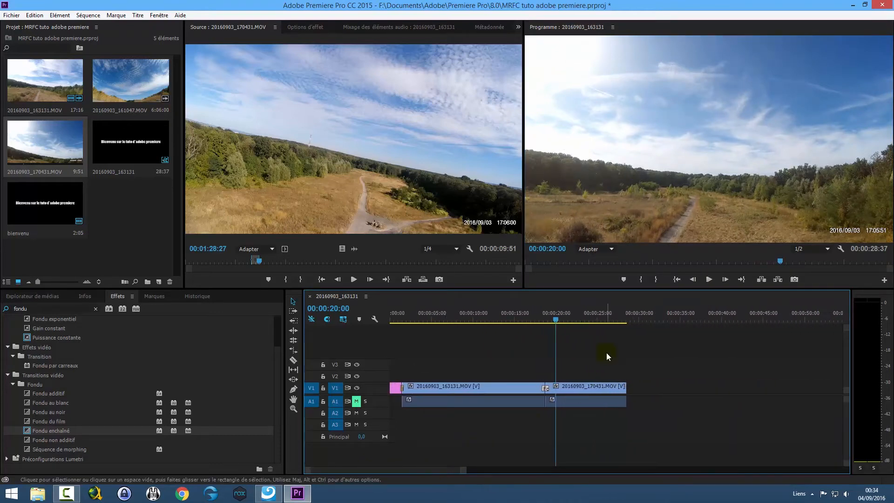
{"action": "left_click_drag", "start_coordinate": [555, 317], "coordinate": [593, 320]}
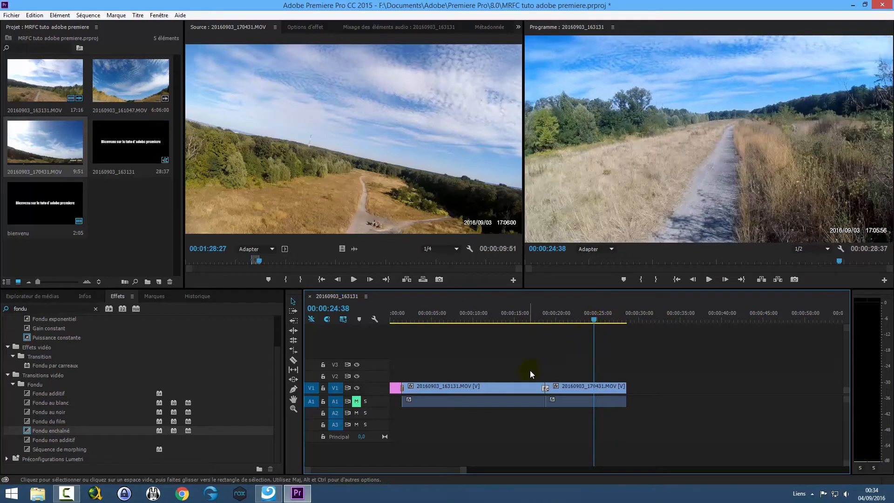
{"action": "right_click", "coordinate": [81, 232]}
{"action": "right_click", "coordinate": [63, 251]}
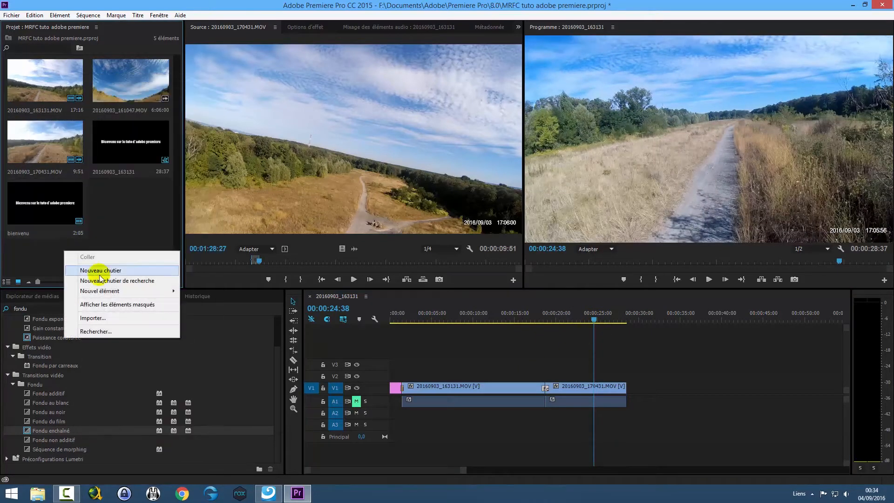
{"action": "mouse_move", "coordinate": [151, 293]}
{"action": "left_click", "coordinate": [206, 319]}
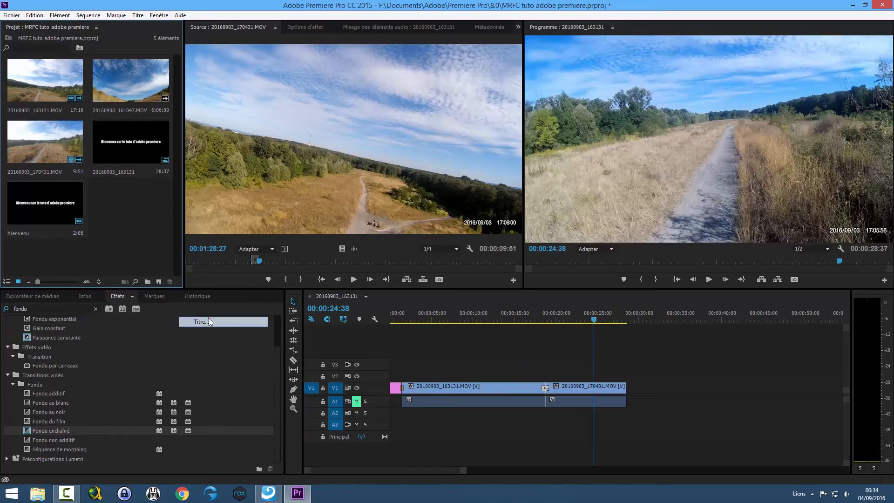
{"action": "type", "text": "tondeuse"}
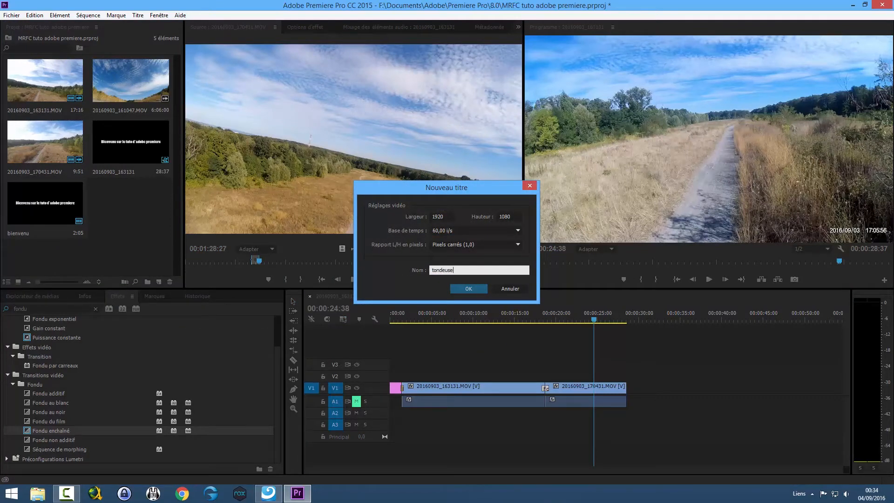
{"action": "left_click", "coordinate": [468, 289]}
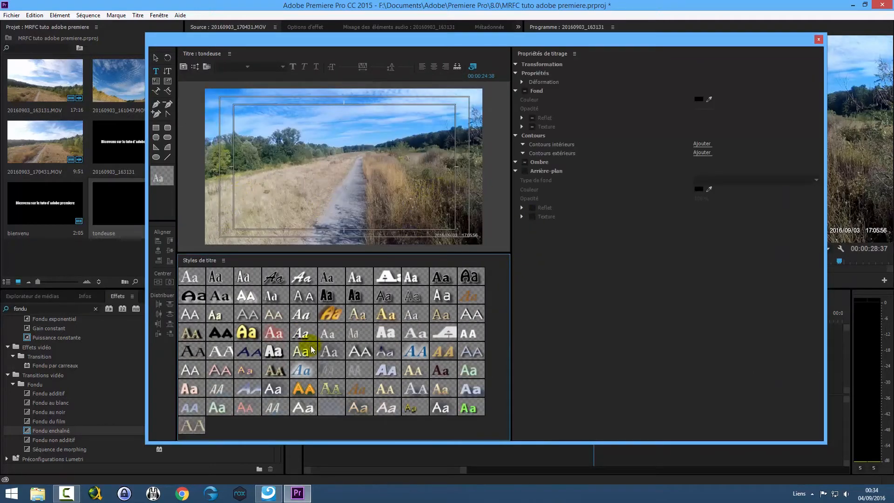
- Write "Mode tondeuse à gazon ON" in the tondeuse title, with font size about 74 and position about X 1304.7, Y 163.6
{"action": "left_click", "coordinate": [285, 116]}
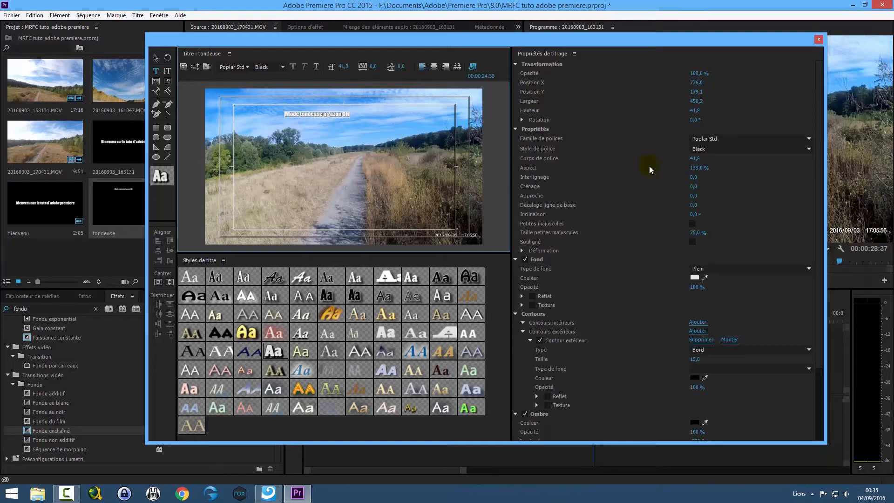
{"action": "left_click_drag", "start_coordinate": [696, 159], "coordinate": [711, 159]}
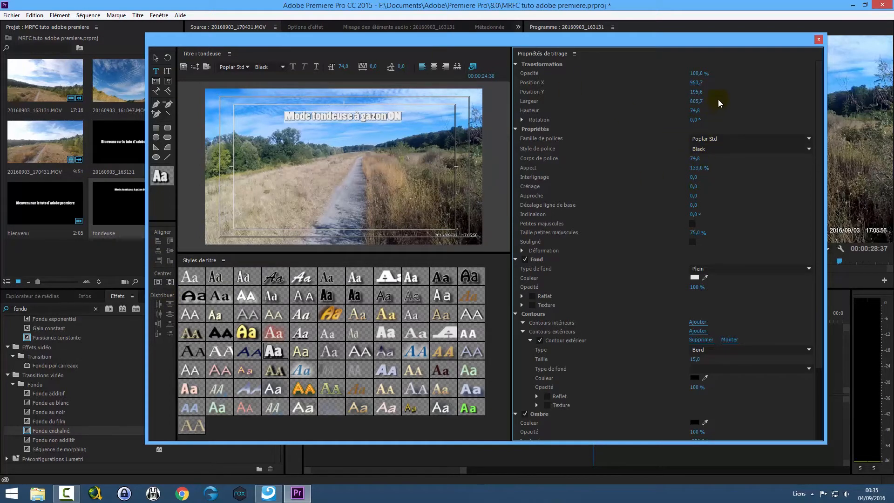
{"action": "left_click_drag", "start_coordinate": [696, 83], "coordinate": [866, 82]}
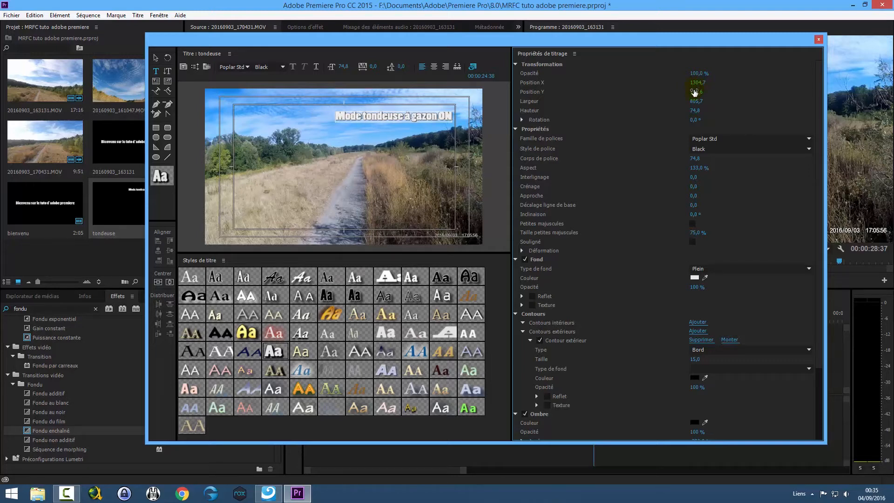
{"action": "mouse_move", "coordinate": [695, 92]}
{"action": "left_mouse_down"}
{"action": "mouse_move", "coordinate": [827, 91]}
{"action": "mouse_move", "coordinate": [693, 91]}
{"action": "left_mouse_up"}
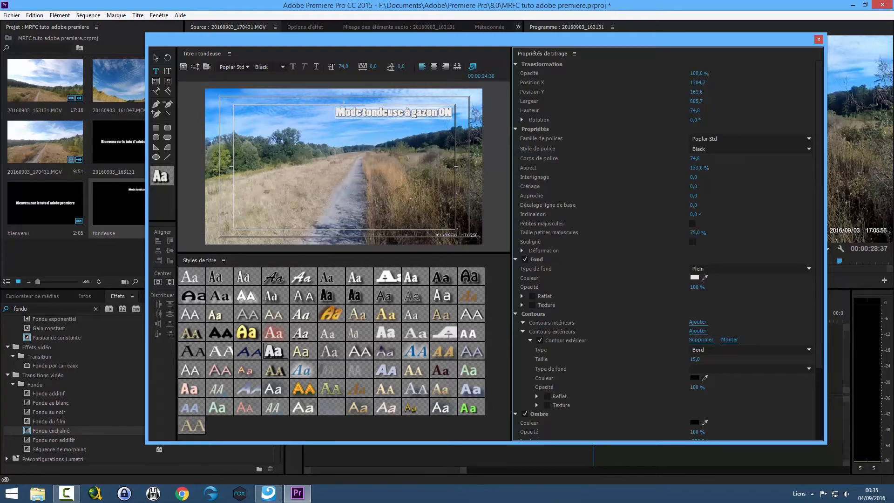
{"action": "left_click", "coordinate": [819, 41]}
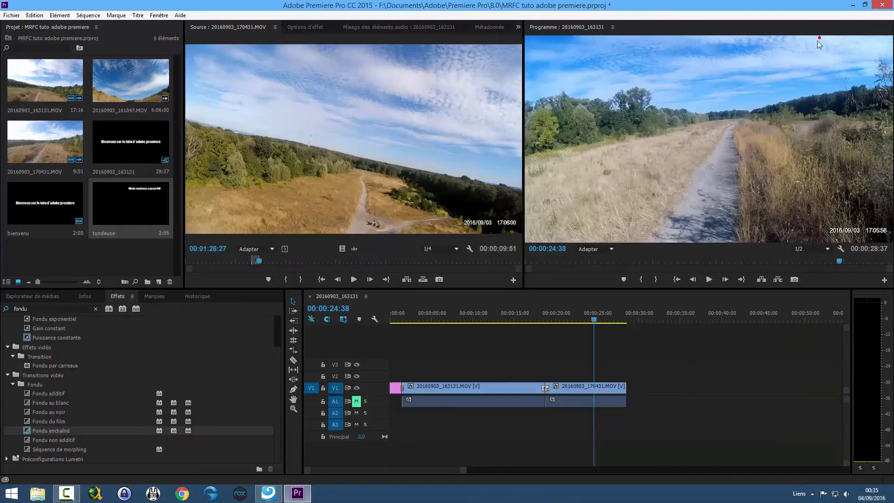
- Place the tondeuse title on track V2 at 00:00:24:38 and apply Fondu enchaîné to its start
{"action": "left_click_drag", "start_coordinate": [130, 203], "coordinate": [598, 375]}
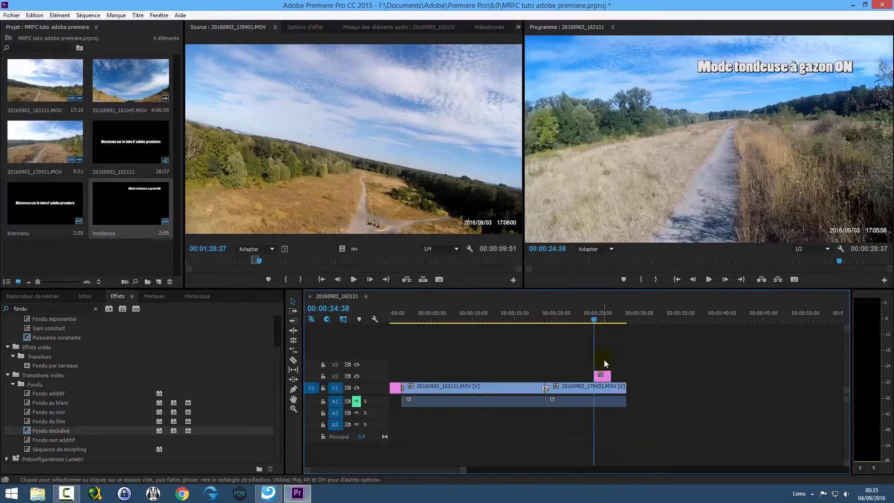
{"action": "mouse_move", "coordinate": [594, 319]}
{"action": "left_mouse_down"}
{"action": "mouse_move", "coordinate": [602, 316]}
{"action": "mouse_move", "coordinate": [594, 316]}
{"action": "left_mouse_up"}
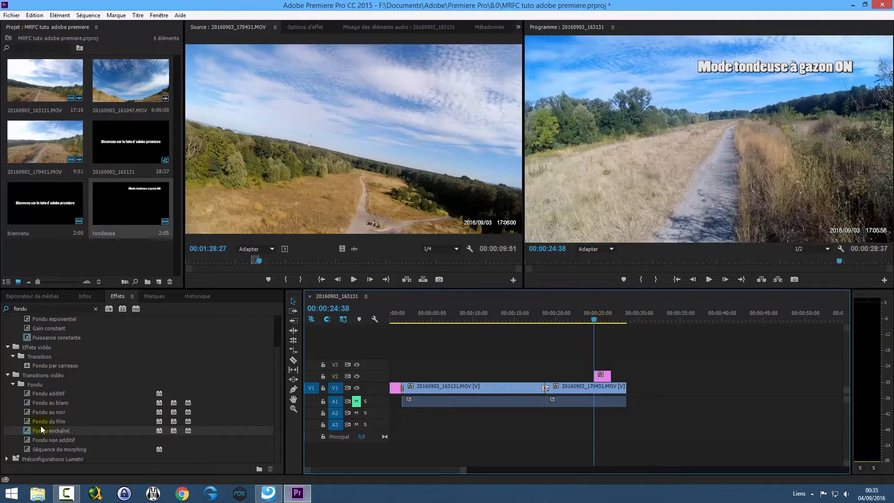
{"action": "left_click_drag", "start_coordinate": [43, 428], "coordinate": [598, 375]}
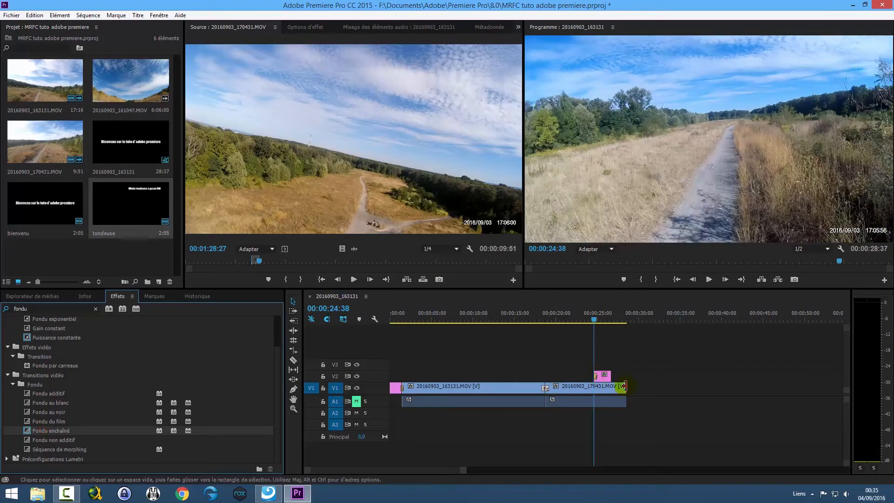
- Shift the tondeuse title slightly earlier on V2 and preview its fade-in up to 00:00:25:34
{"action": "left_click_drag", "start_coordinate": [463, 469], "coordinate": [420, 465]}
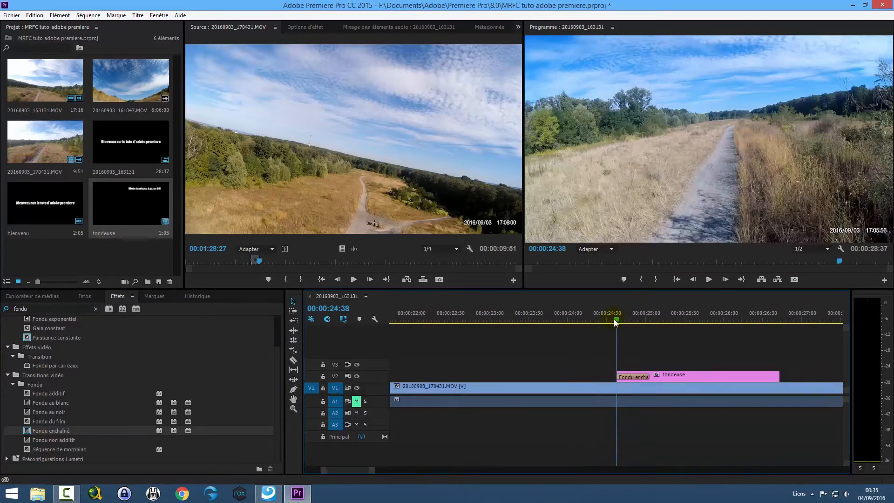
{"action": "left_click_drag", "start_coordinate": [613, 319], "coordinate": [636, 317]}
{"action": "left_click_drag", "start_coordinate": [714, 376], "coordinate": [705, 375]}
{"action": "left_click_drag", "start_coordinate": [637, 321], "coordinate": [691, 317]}
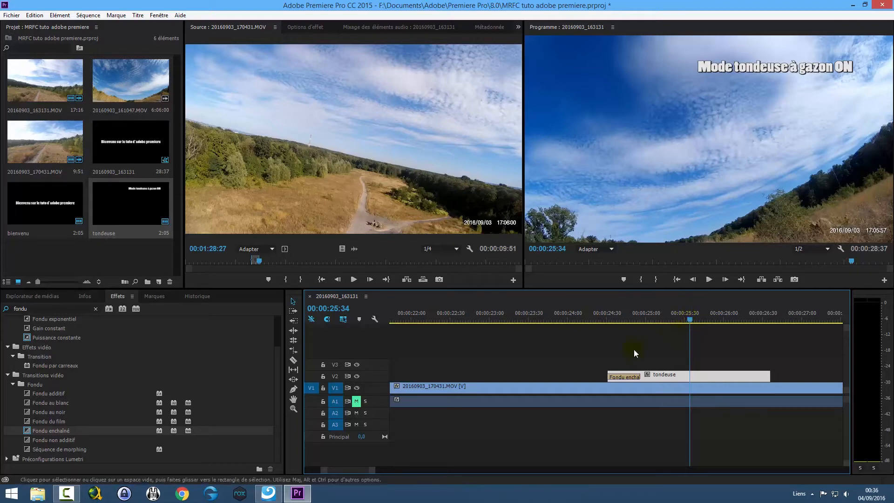
- Apply Fondu enchaîné to the end of the tondeuse title and play the sequence through it
{"action": "left_click_drag", "start_coordinate": [372, 474], "coordinate": [436, 471]}
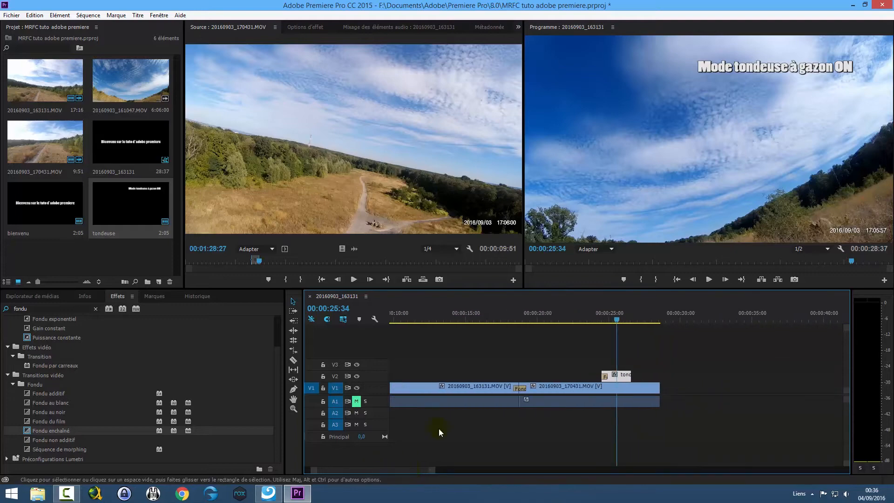
{"action": "left_click", "coordinate": [619, 320]}
{"action": "mouse_move", "coordinate": [619, 318]}
{"action": "left_mouse_down"}
{"action": "mouse_move", "coordinate": [640, 318]}
{"action": "mouse_move", "coordinate": [605, 319]}
{"action": "mouse_move", "coordinate": [627, 319]}
{"action": "left_mouse_up"}
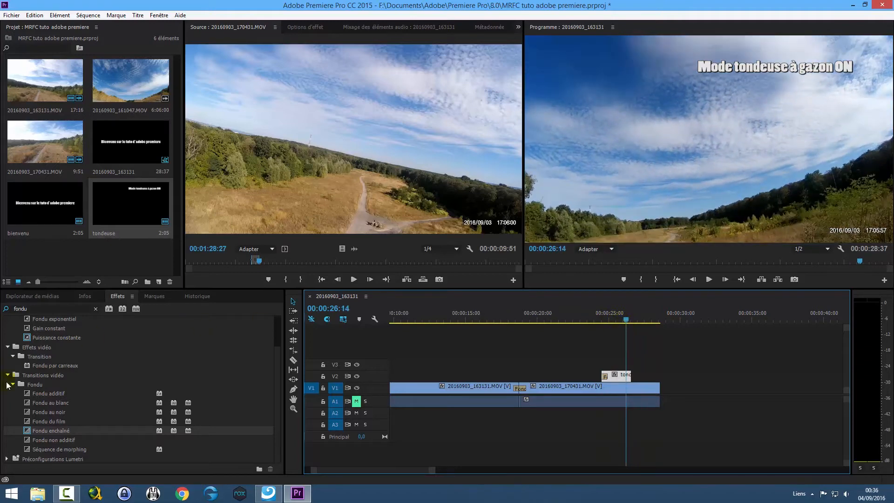
{"action": "left_click_drag", "start_coordinate": [49, 428], "coordinate": [629, 377]}
{"action": "mouse_move", "coordinate": [624, 318]}
{"action": "left_mouse_down"}
{"action": "mouse_move", "coordinate": [637, 320]}
{"action": "mouse_move", "coordinate": [537, 323]}
{"action": "left_mouse_up"}
{"action": "left_click", "coordinate": [709, 279]}
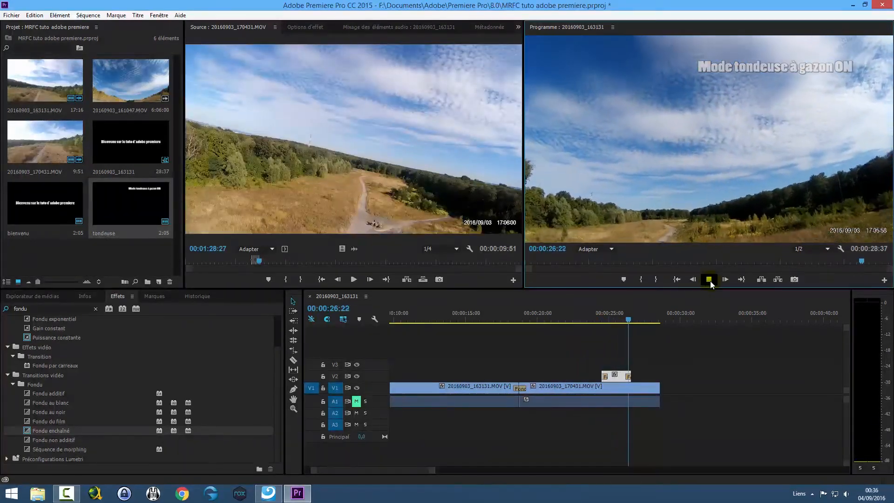
{"action": "left_click", "coordinate": [709, 279]}
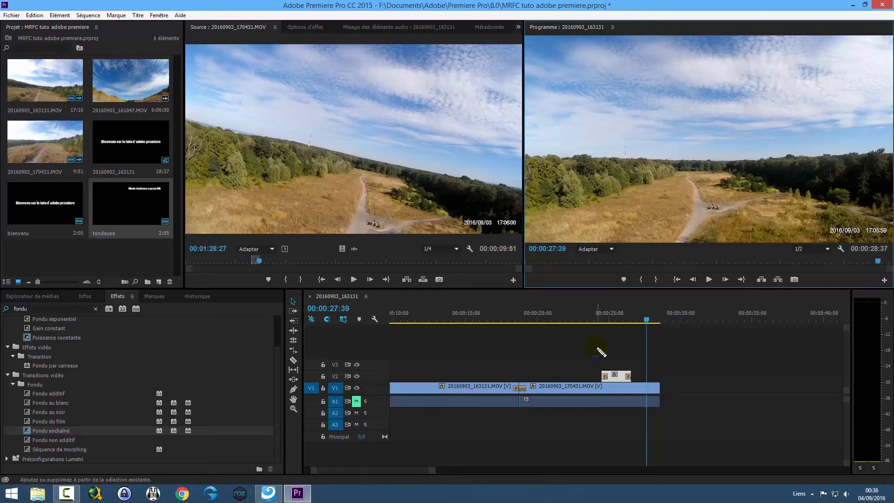
- Move the 20160903_170431.MOV clip from V1 to V3, above the tondeuse title, and check the frame at 00:00:25:35
{"action": "left_click_drag", "start_coordinate": [581, 339], "coordinate": [663, 394]}
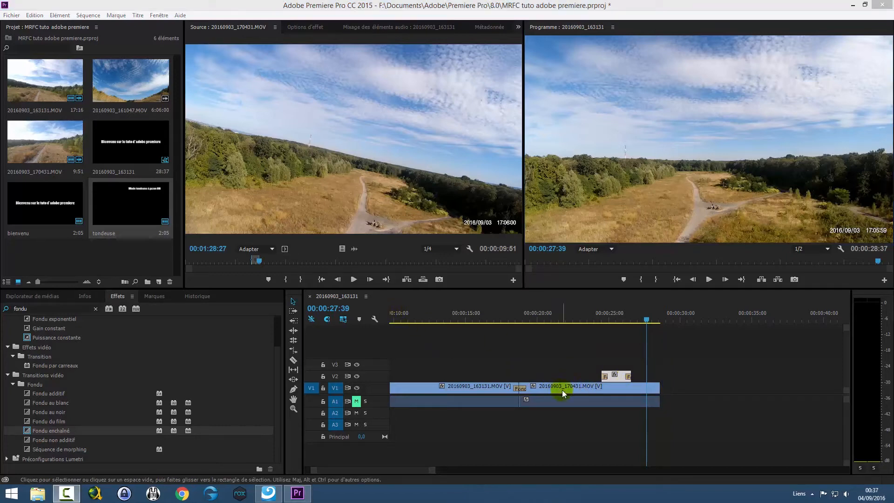
{"action": "left_click_drag", "start_coordinate": [562, 389], "coordinate": [564, 364]}
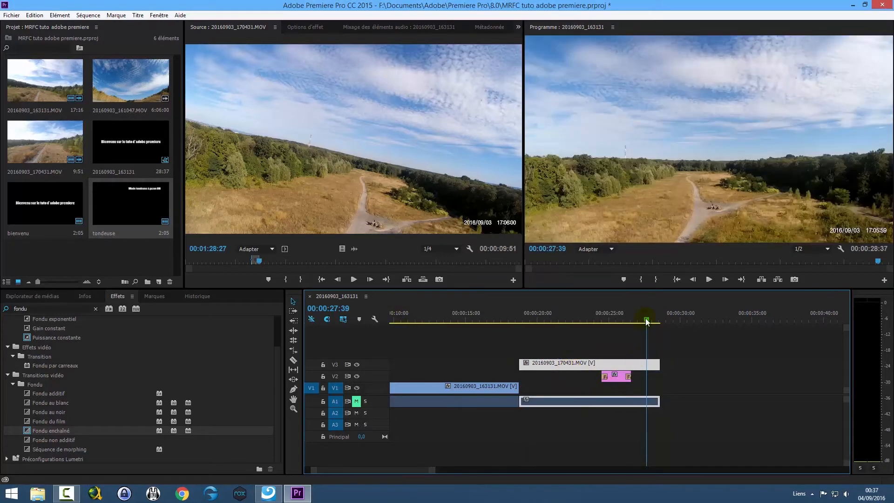
{"action": "left_click", "coordinate": [617, 319]}
{"action": "mouse_move", "coordinate": [619, 320]}
{"action": "left_mouse_down"}
{"action": "mouse_move", "coordinate": [604, 322]}
{"action": "mouse_move", "coordinate": [624, 322]}
{"action": "mouse_move", "coordinate": [605, 323]}
{"action": "mouse_move", "coordinate": [617, 330]}
{"action": "left_mouse_up"}
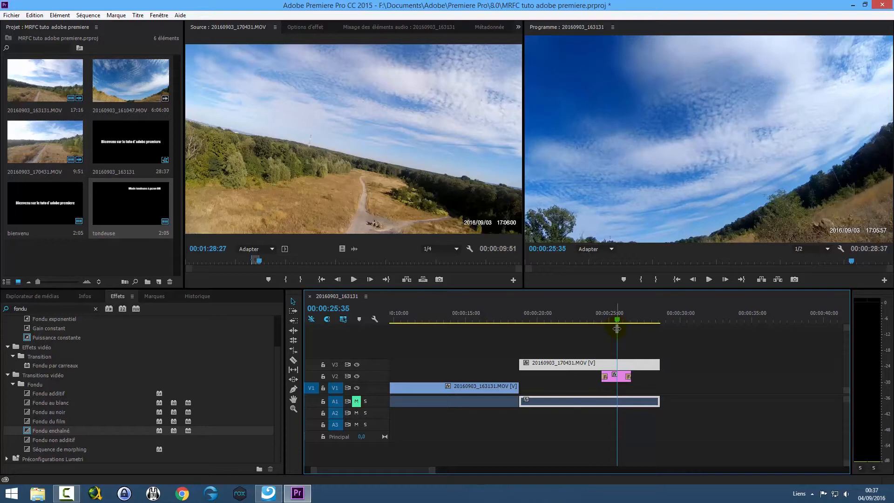
- Enable Calque d'effets for the 20160903_170431.MOV clip on V3, check the frame, and disable it again
{"action": "right_click", "coordinate": [573, 366]}
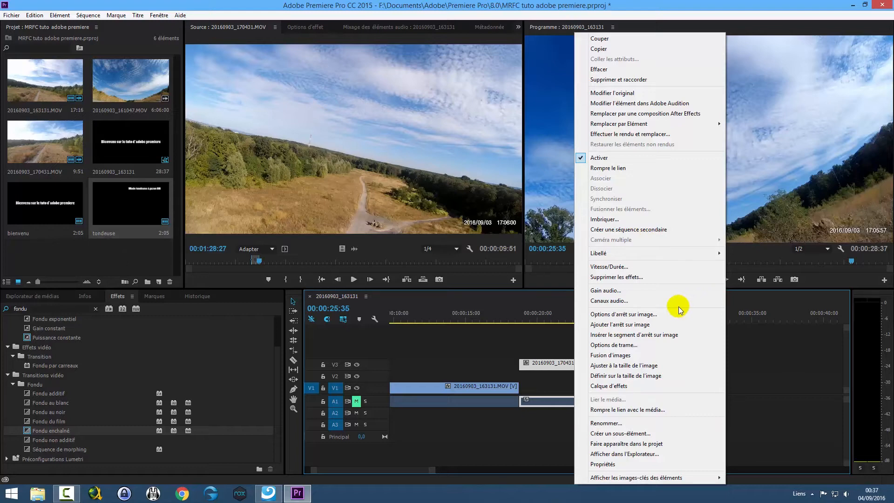
{"action": "left_click", "coordinate": [668, 385]}
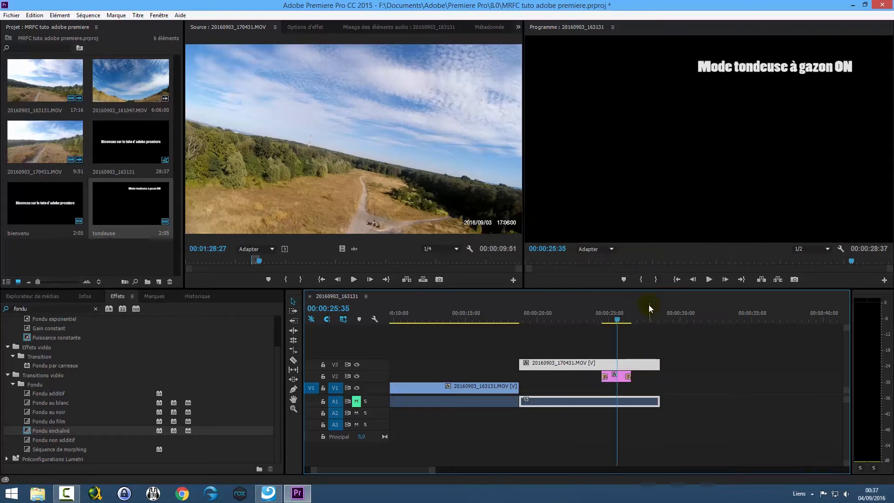
{"action": "mouse_move", "coordinate": [618, 323]}
{"action": "left_mouse_down"}
{"action": "mouse_move", "coordinate": [504, 322]}
{"action": "mouse_move", "coordinate": [619, 322]}
{"action": "left_mouse_up"}
{"action": "left_click", "coordinate": [676, 393]}
{"action": "right_click", "coordinate": [608, 364]}
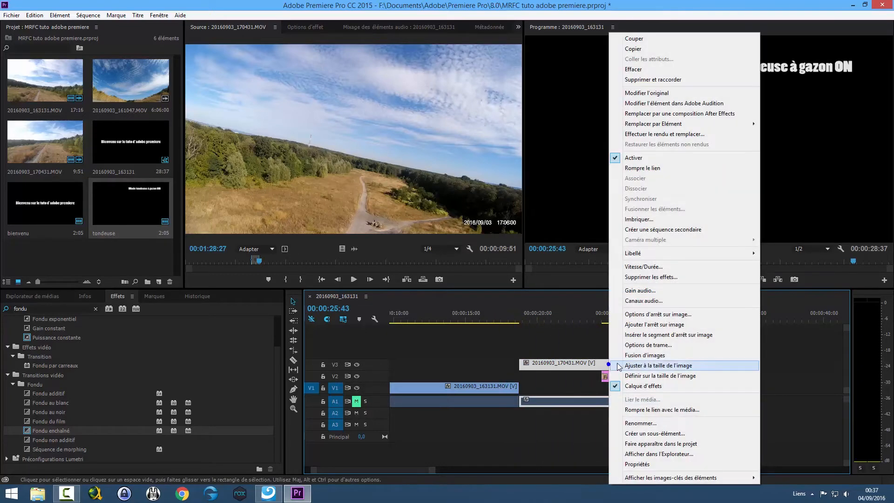
{"action": "left_click", "coordinate": [641, 376]}
{"action": "mouse_move", "coordinate": [619, 321]}
{"action": "left_mouse_down"}
{"action": "mouse_move", "coordinate": [602, 319]}
{"action": "mouse_move", "coordinate": [620, 321]}
{"action": "left_mouse_up"}
- Search the effects library for "trans"
{"action": "double_click", "coordinate": [44, 304]}
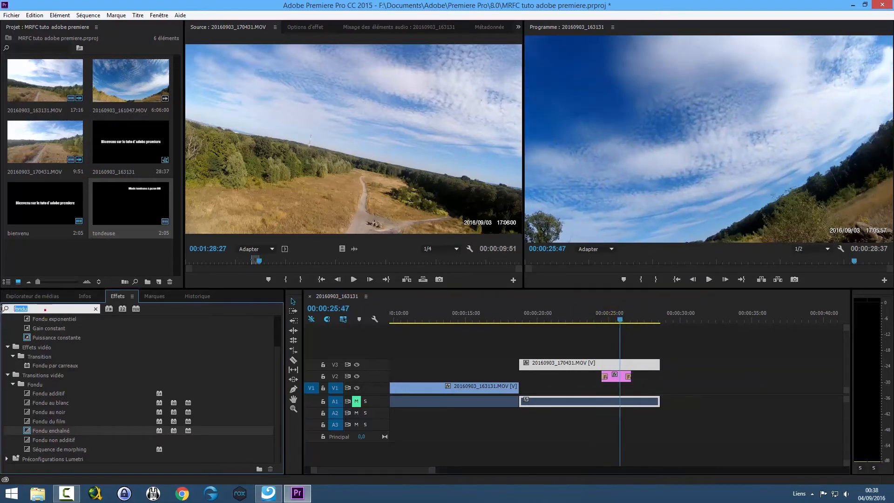
{"action": "type", "text": "transa"}
{"action": "key", "text": "BackSpace"}
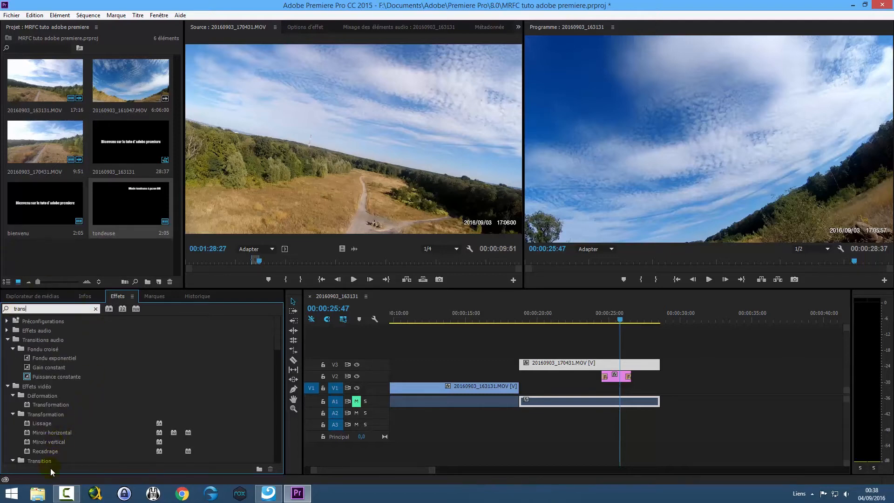
- Show the effect options of the 20160903_170431.MOV clip on V3 and examine its video and audio effects
{"action": "left_click", "coordinate": [574, 364]}
{"action": "left_click", "coordinate": [293, 29]}
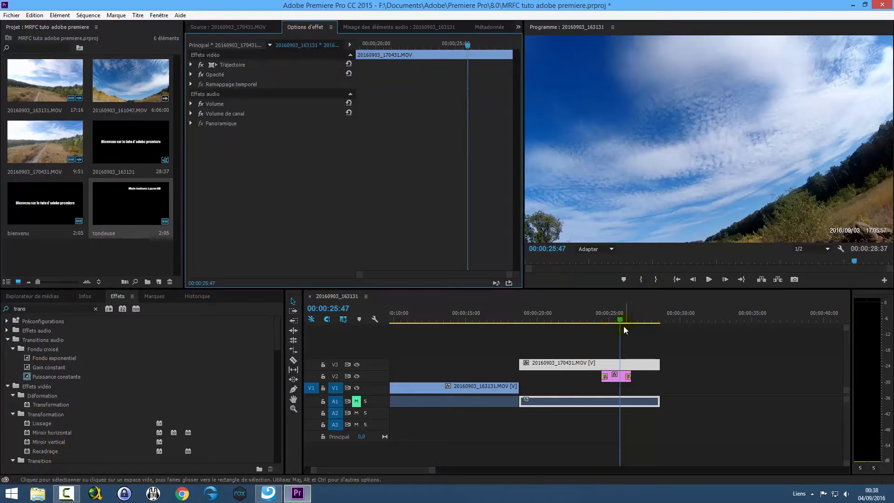
{"action": "left_click", "coordinate": [228, 27]}
{"action": "left_click", "coordinate": [295, 29]}
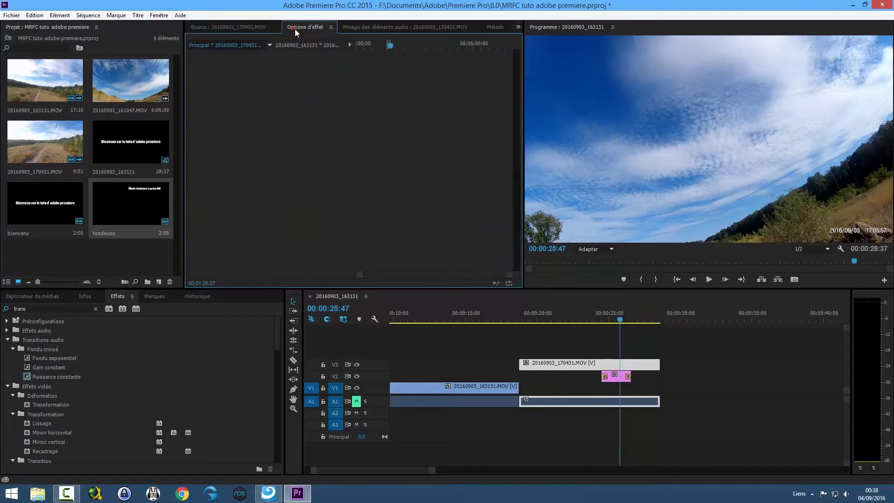
{"action": "key", "text": "ctrl+shift+d"}
{"action": "mouse_move", "coordinate": [276, 16]}
{"action": "left_mouse_down"}
{"action": "mouse_move", "coordinate": [315, 37]}
{"action": "mouse_move", "coordinate": [342, 38]}
{"action": "left_mouse_up"}
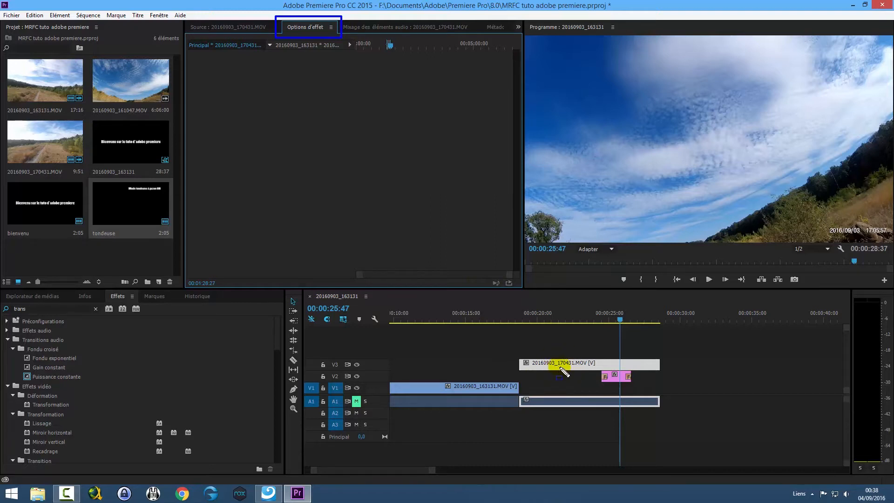
{"action": "key", "text": "Escape"}
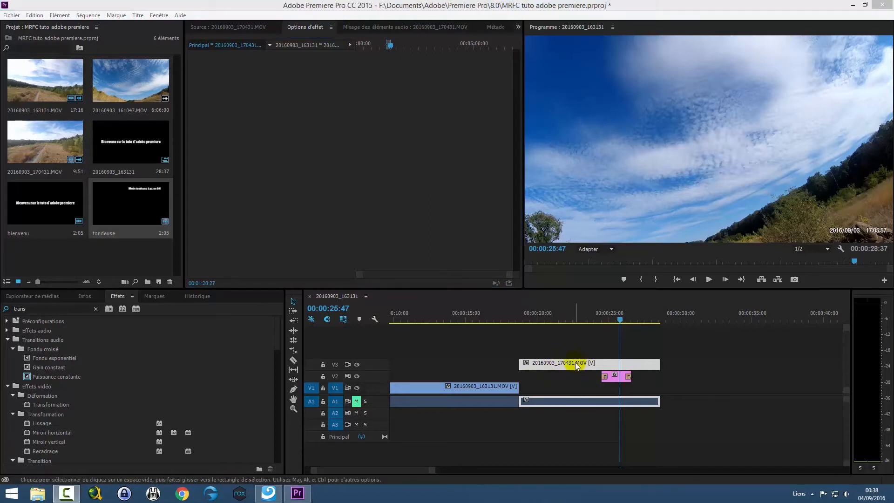
{"action": "key", "text": "ctrl+2"}
{"action": "left_click_drag", "start_coordinate": [504, 343], "coordinate": [676, 389]}
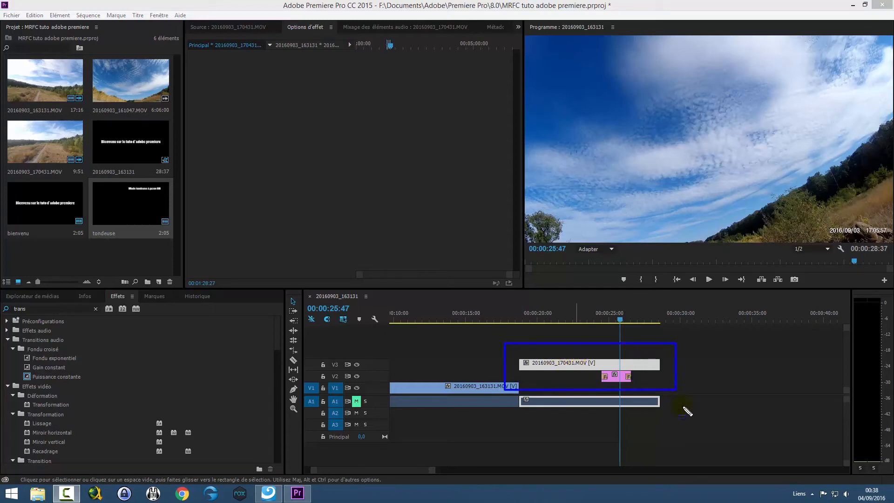
{"action": "key", "text": "Escape"}
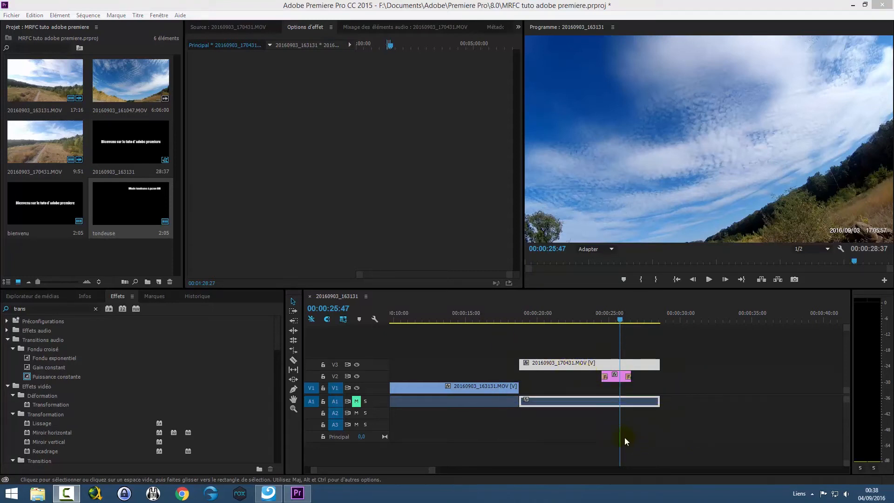
{"action": "left_click", "coordinate": [555, 361]}
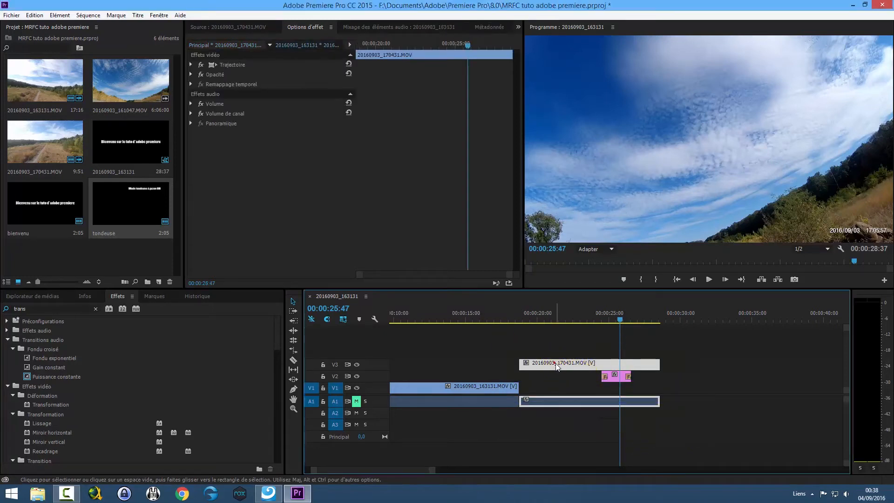
{"action": "left_click", "coordinate": [286, 46]}
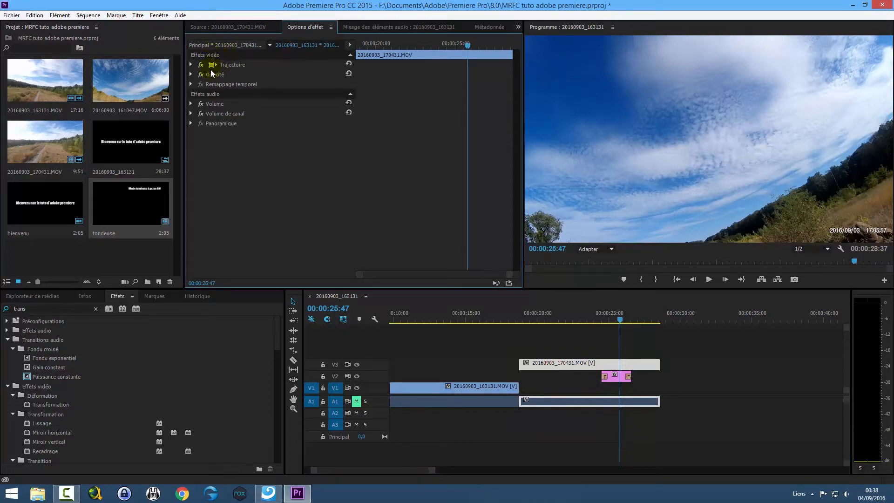
{"action": "mouse_move", "coordinate": [186, 49]}
{"action": "left_mouse_down"}
{"action": "mouse_move", "coordinate": [230, 70]}
{"action": "mouse_move", "coordinate": [354, 92]}
{"action": "left_mouse_up"}
{"action": "left_click_drag", "start_coordinate": [362, 96], "coordinate": [357, 134]}
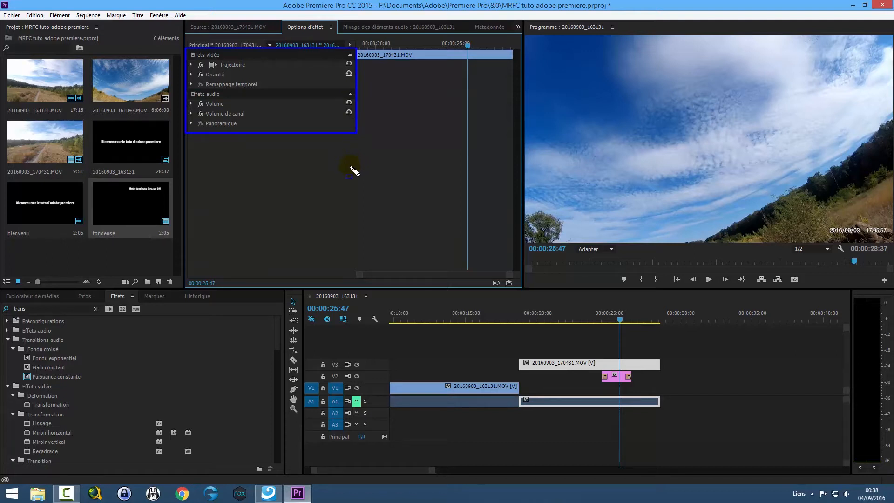
{"action": "key", "text": "Escape"}
- Search the effects library for "flou" and apply Flou gaussien to the 20160903_170431.MOV clip on V3
{"action": "left_click", "coordinate": [41, 308]}
{"action": "double_click", "coordinate": [40, 308]}
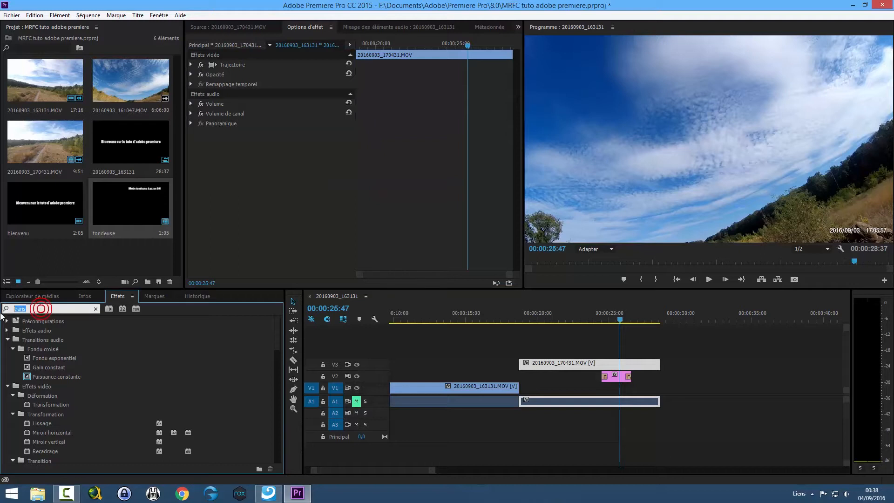
{"action": "type", "text": "flou"}
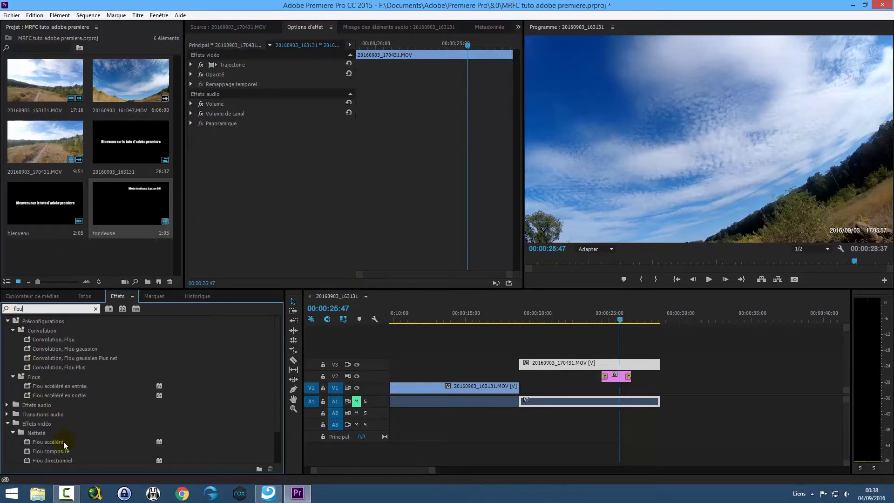
{"action": "left_click", "coordinate": [275, 382]}
{"action": "left_click_drag", "start_coordinate": [61, 431], "coordinate": [545, 367]}
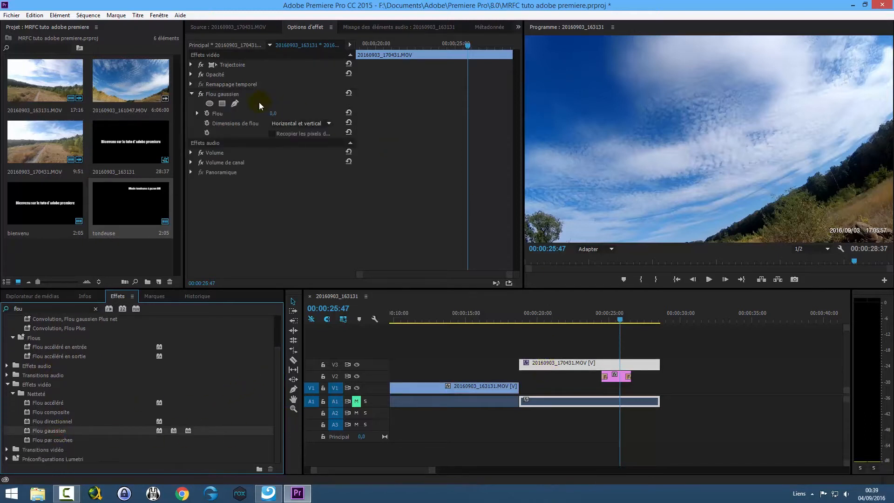
{"action": "key", "text": "ctrl+shift+d"}
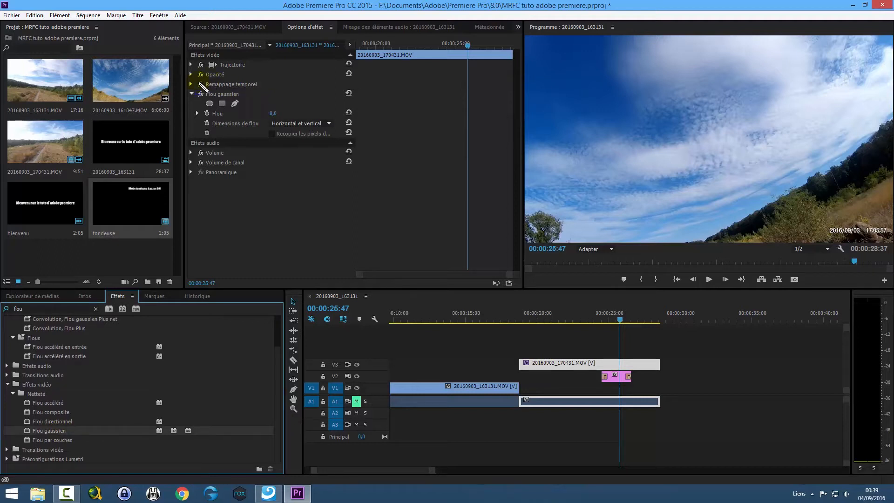
{"action": "mouse_move", "coordinate": [183, 98]}
{"action": "left_mouse_down"}
{"action": "mouse_move", "coordinate": [187, 88]}
{"action": "mouse_move", "coordinate": [361, 142]}
{"action": "left_mouse_up"}
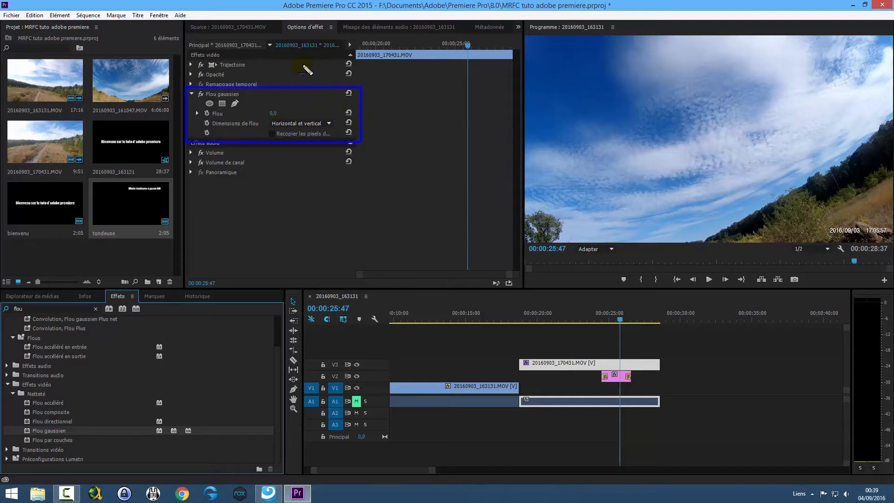
{"action": "key", "text": "Escape"}
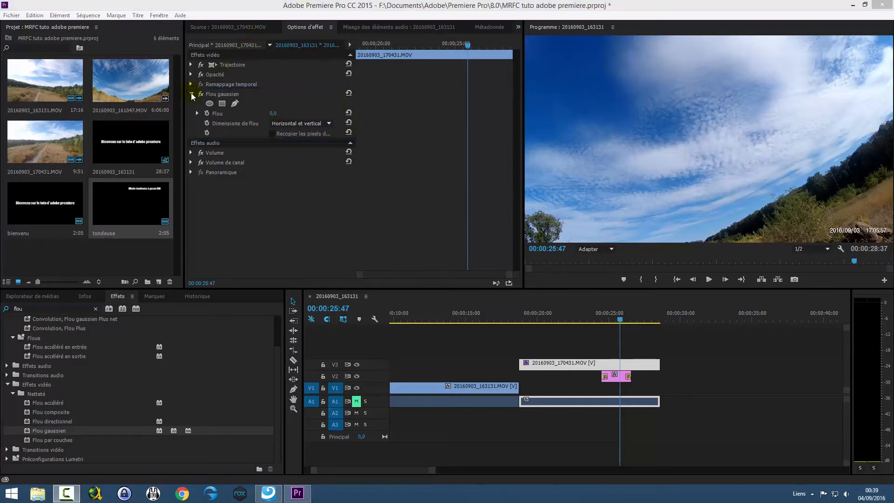
- Lower the V3 clip's Opacité to 73 % and 50 % at 00:00:25:47 to compare, and restore it to 100 %
{"action": "left_click", "coordinate": [192, 94]}
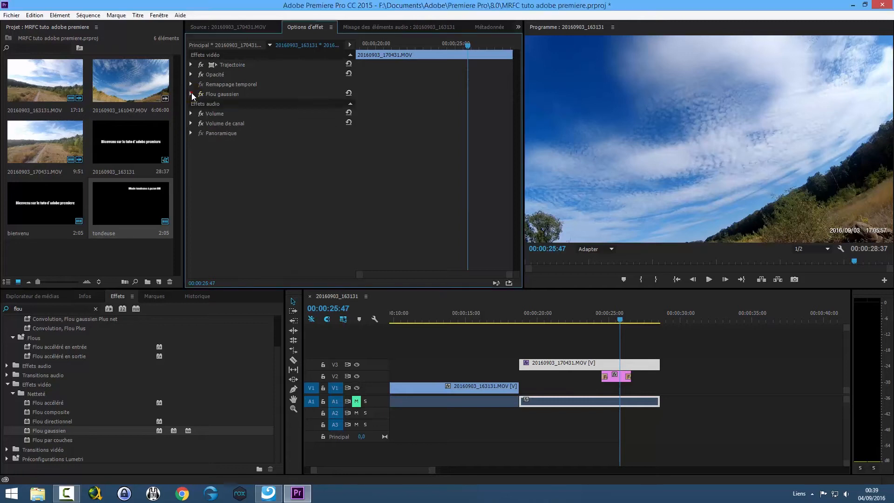
{"action": "left_click", "coordinate": [191, 76]}
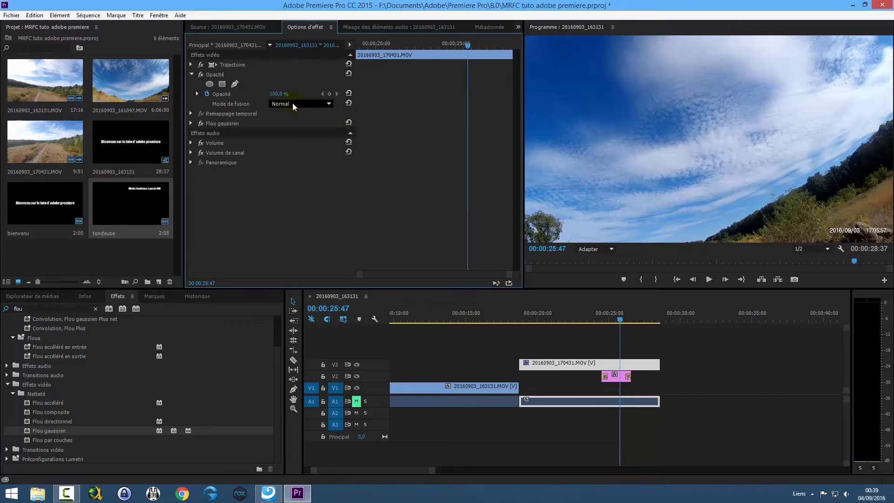
{"action": "left_click", "coordinate": [278, 94]}
{"action": "type", "text": "73"}
{"action": "key", "text": "Return"}
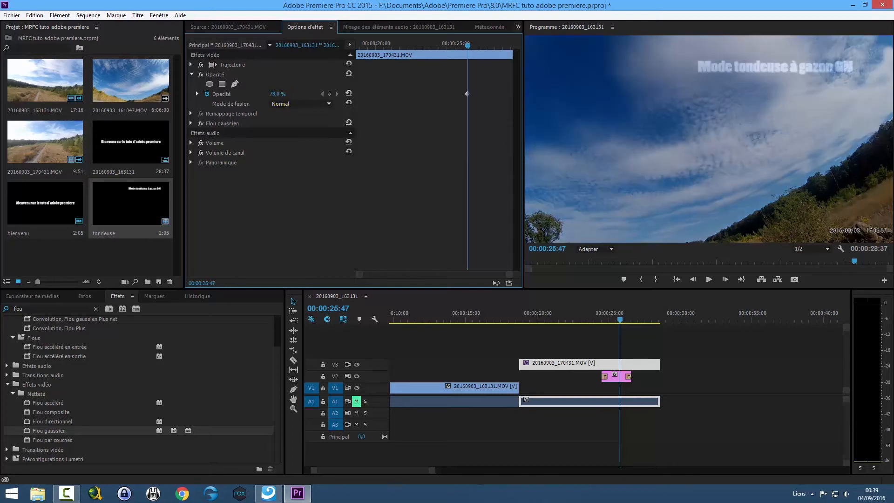
{"action": "left_click_drag", "start_coordinate": [278, 94], "coordinate": [266, 94]}
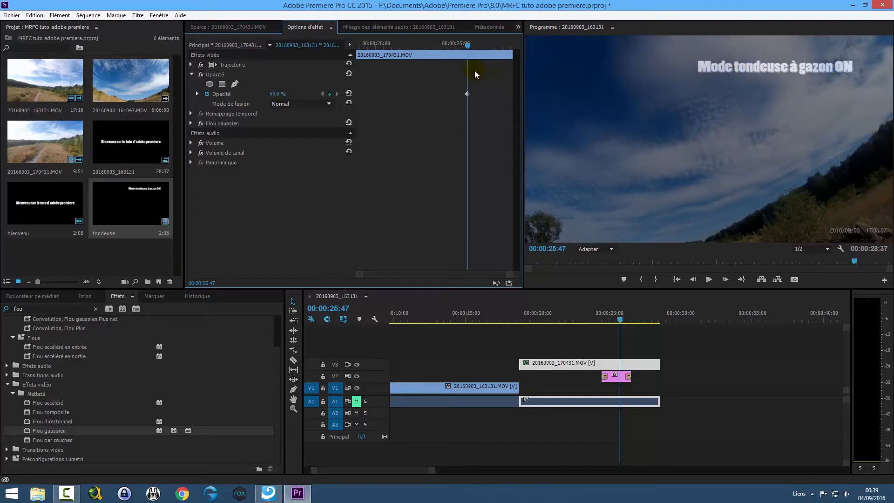
{"action": "left_click_drag", "start_coordinate": [281, 94], "coordinate": [305, 94]}
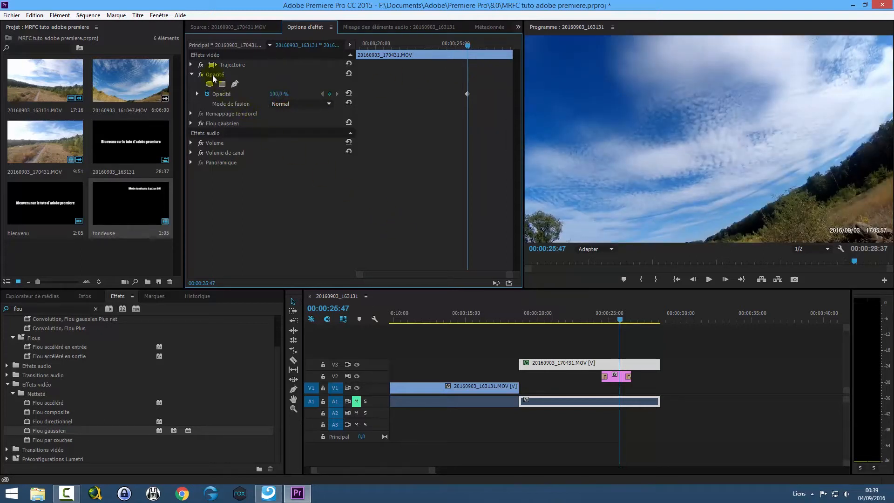
{"action": "left_click", "coordinate": [192, 74]}
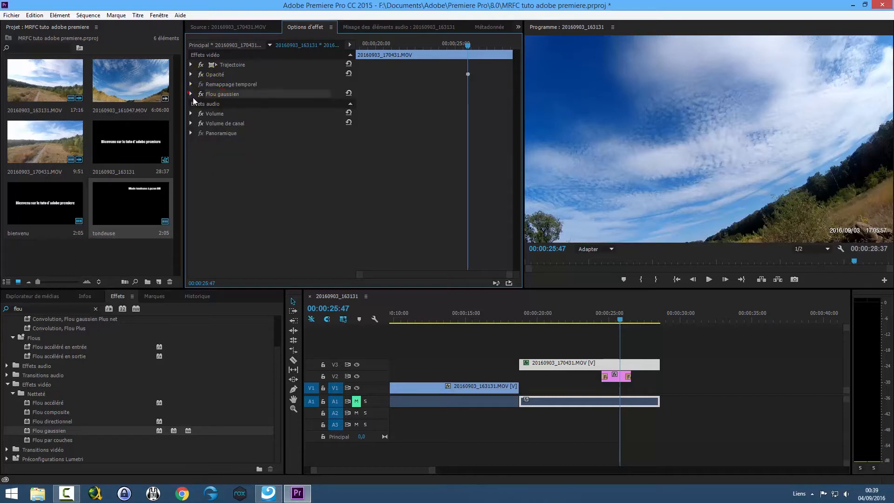
- Set the Flou amount of Flou gaussien on the 20160903_170431.MOV clip to 58
{"action": "mouse_move", "coordinate": [619, 319]}
{"action": "left_mouse_down"}
{"action": "mouse_move", "coordinate": [574, 320]}
{"action": "mouse_move", "coordinate": [608, 316]}
{"action": "left_mouse_up"}
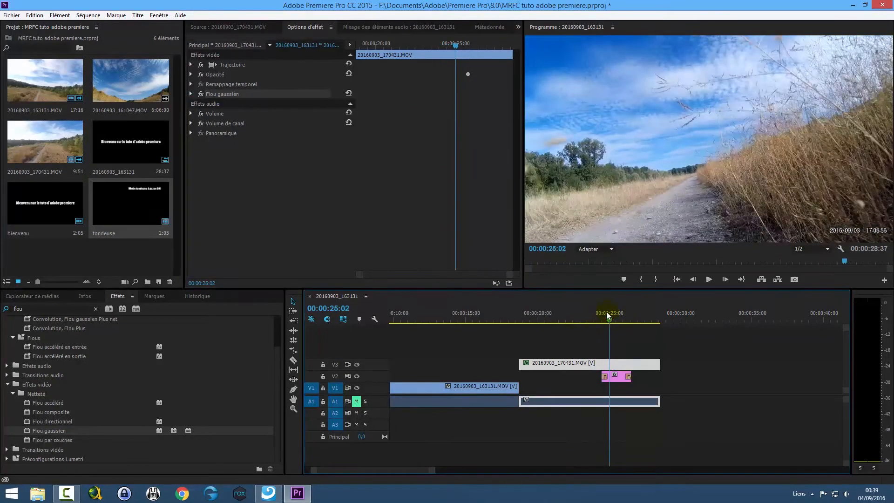
{"action": "left_click", "coordinate": [191, 94]}
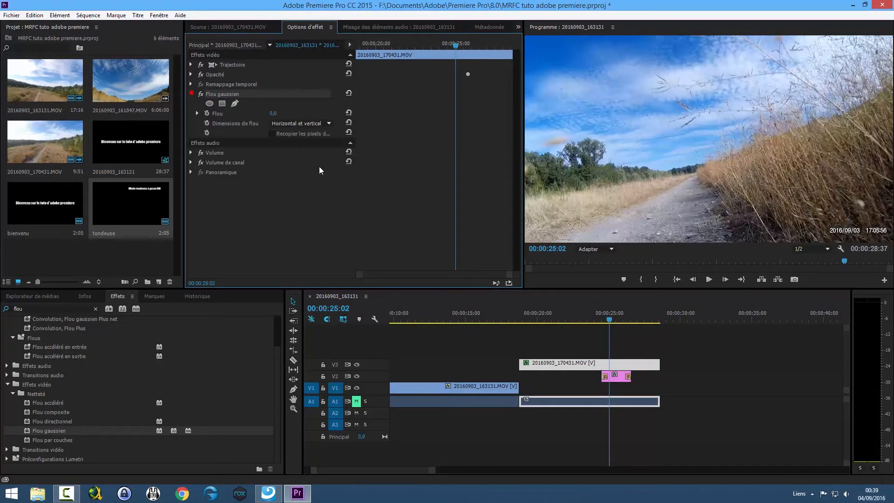
{"action": "left_click_drag", "start_coordinate": [272, 113], "coordinate": [689, 199]}
- Check the Gaussian blur on the V3 clip by scrubbing to 00:00:21:10 and playing the sequence
{"action": "left_click_drag", "start_coordinate": [610, 322], "coordinate": [555, 325]}
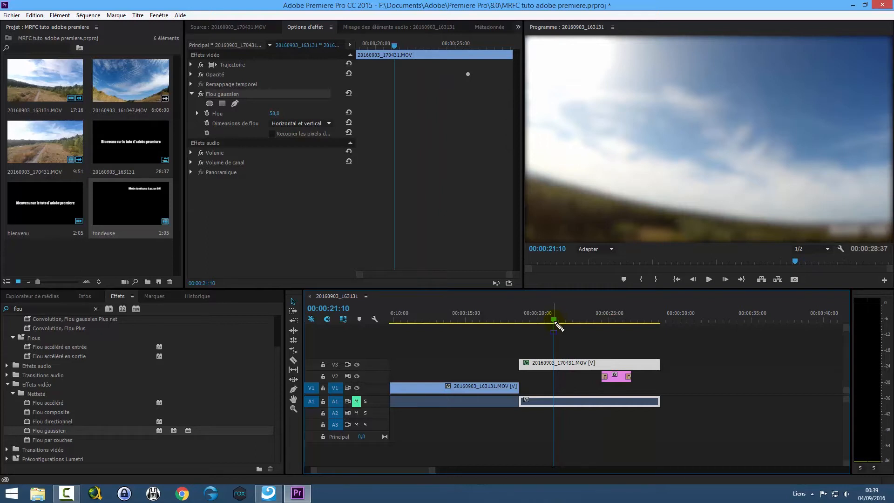
{"action": "left_click_drag", "start_coordinate": [515, 310], "coordinate": [668, 336]}
{"action": "left_click", "coordinate": [709, 280]}
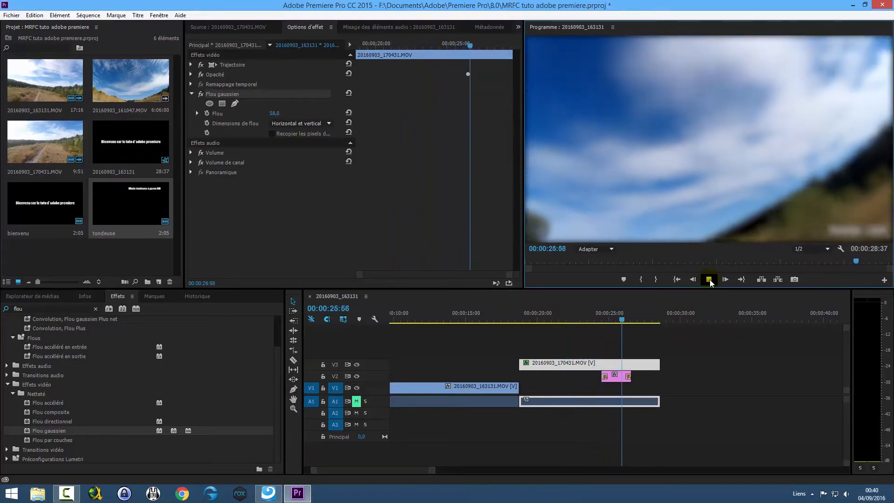
{"action": "left_click", "coordinate": [709, 279]}
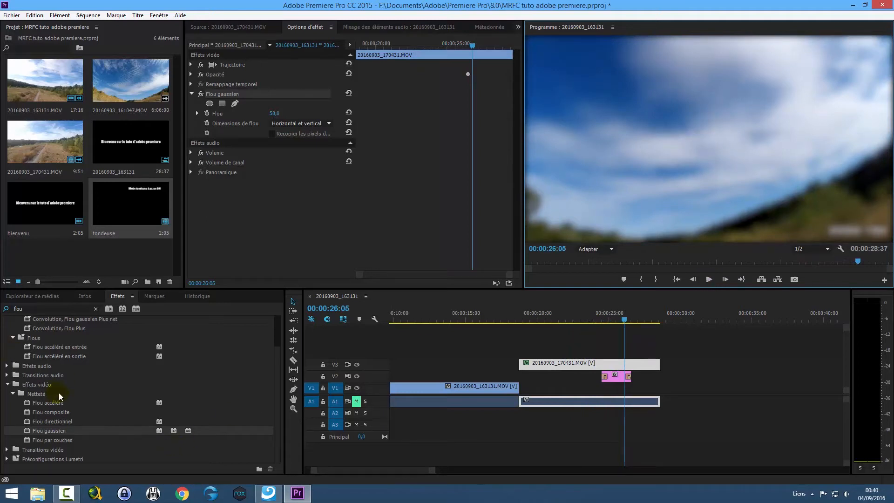
- Replace Flou gaussien with the Flou composite effect on the 20160903_170431.MOV clip on V3
{"action": "left_click", "coordinate": [278, 365]}
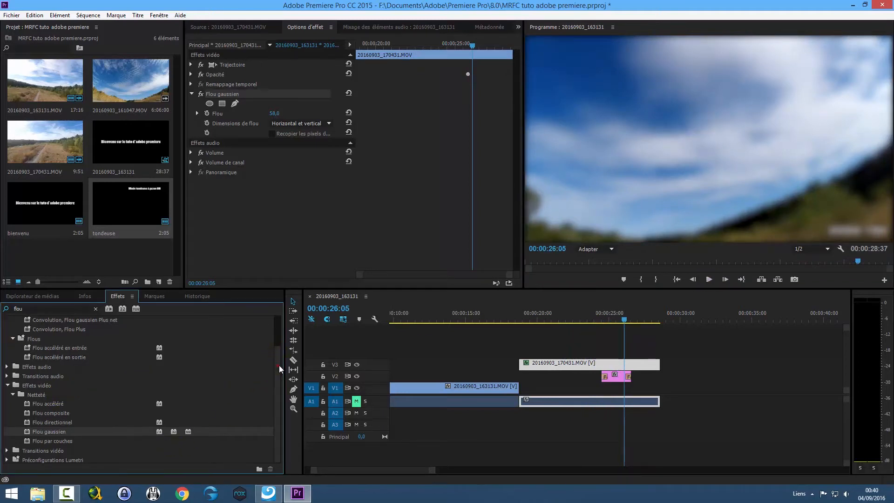
{"action": "left_click", "coordinate": [211, 96]}
{"action": "key", "text": "Delete"}
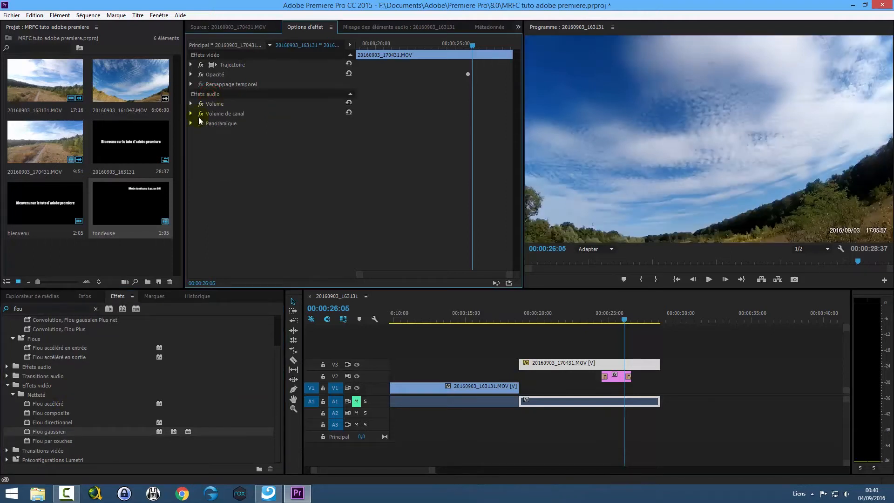
{"action": "left_click_drag", "start_coordinate": [64, 414], "coordinate": [554, 367]}
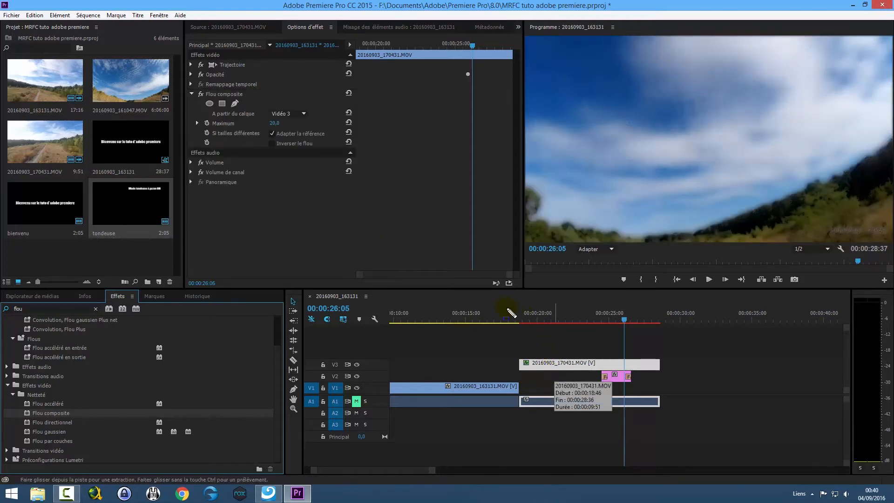
- Play the section with Flou composite twice, starting from 00:00:19:22 and from 00:00:18:26
{"action": "left_click_drag", "start_coordinate": [504, 306], "coordinate": [668, 343]}
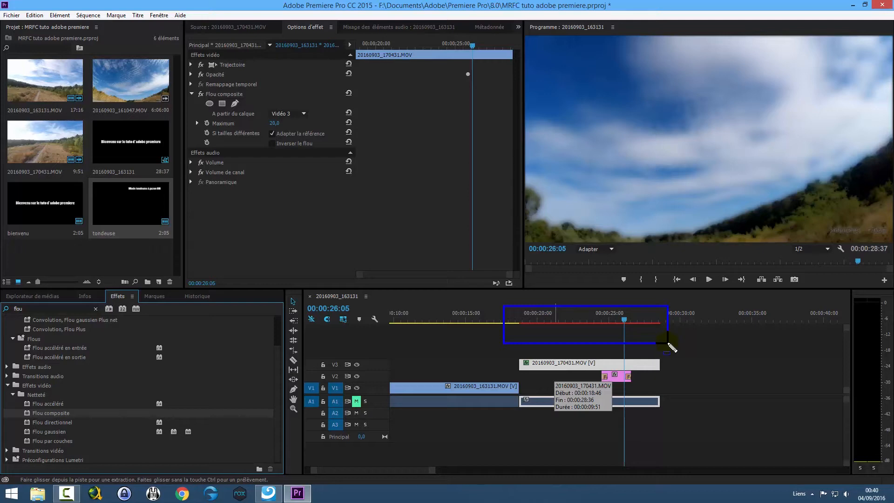
{"action": "key", "text": "Escape"}
{"action": "left_click_drag", "start_coordinate": [624, 321], "coordinate": [526, 323]}
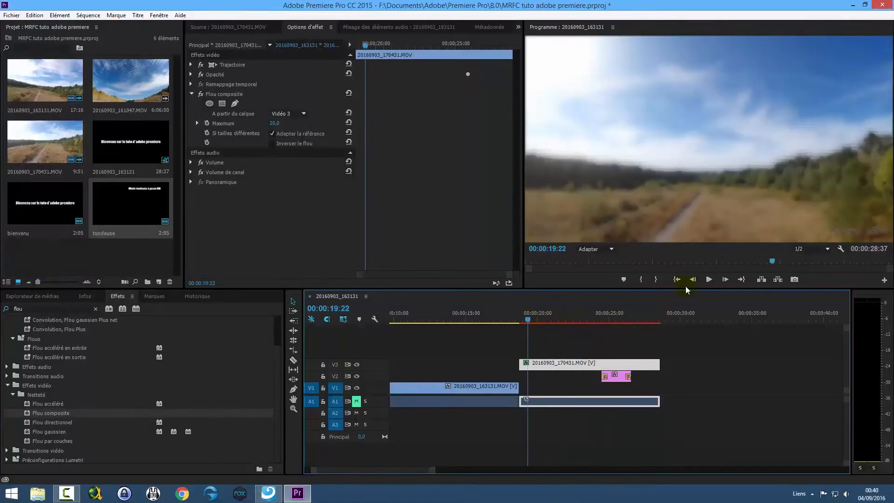
{"action": "left_click", "coordinate": [708, 279]}
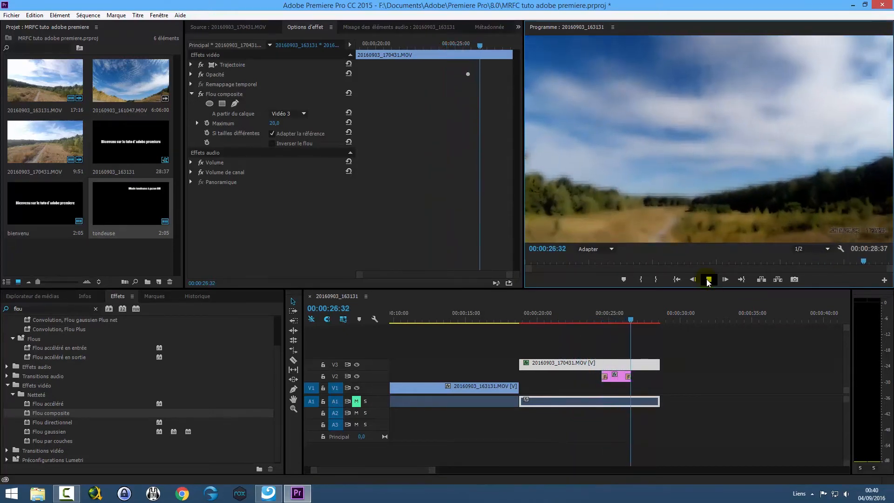
{"action": "left_click", "coordinate": [708, 279]}
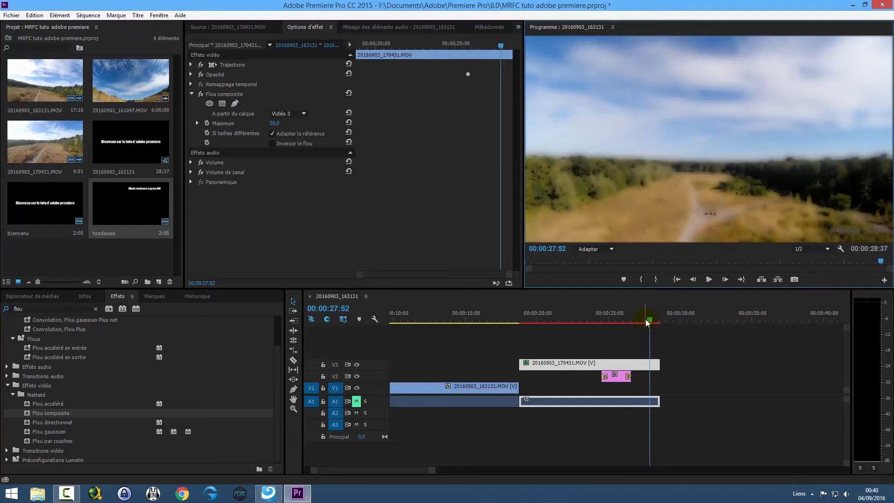
{"action": "left_click_drag", "start_coordinate": [605, 321], "coordinate": [515, 324]}
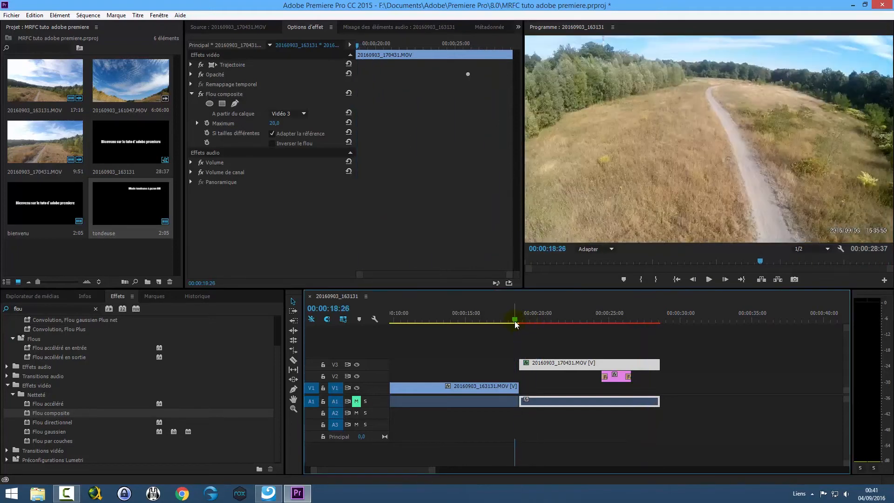
{"action": "left_click", "coordinate": [708, 280]}
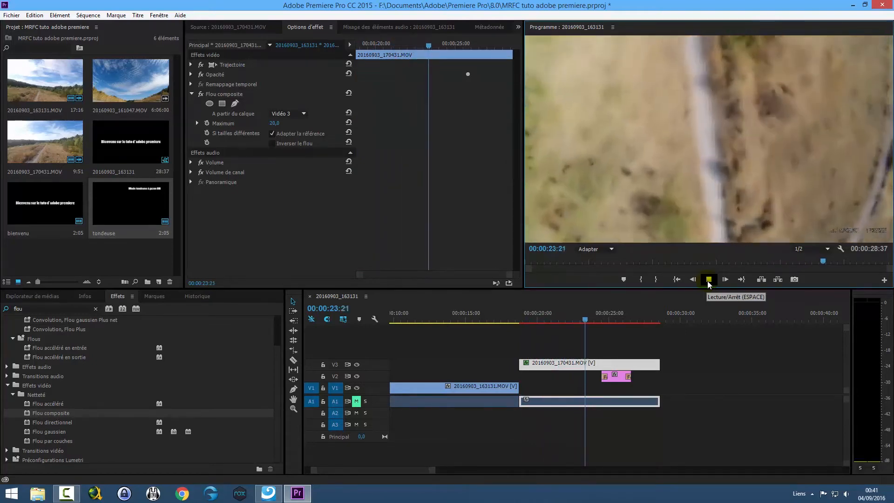
{"action": "left_click", "coordinate": [708, 279]}
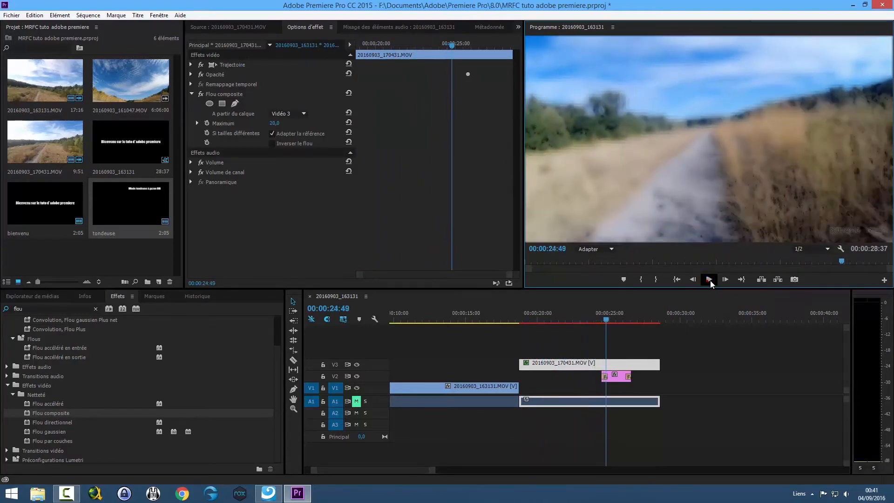
- Render the video previews of the 20160903_163131 sequence
{"action": "left_click", "coordinate": [708, 280]}
{"action": "key", "text": "Return"}
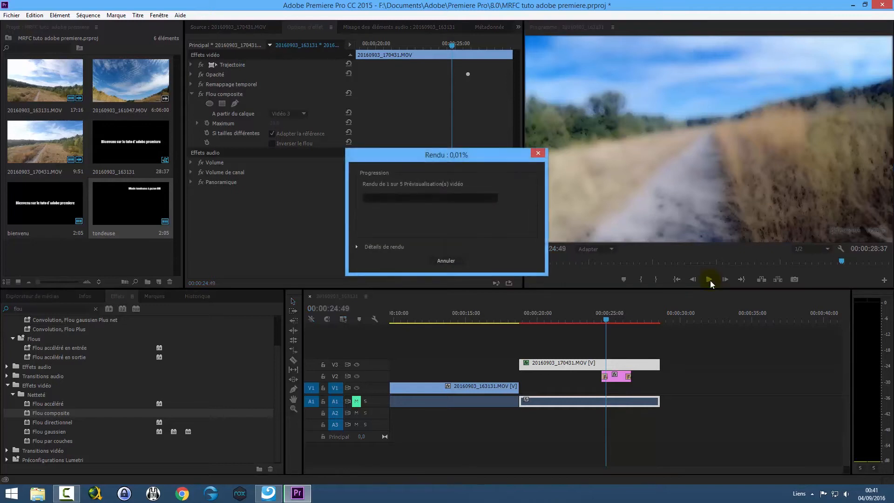
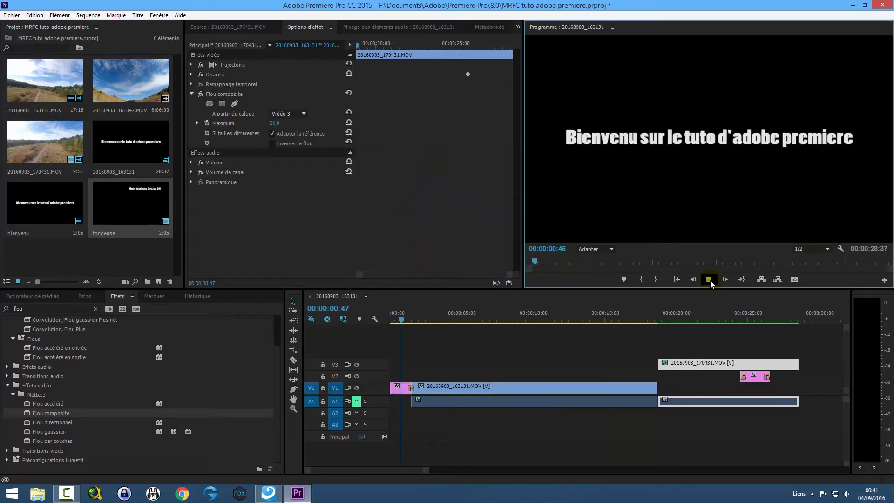
- Stop the sequence playback and set the Maximum of the Flou composite effect on 20160903_170431.MOV to 25
{"action": "left_click", "coordinate": [707, 279]}
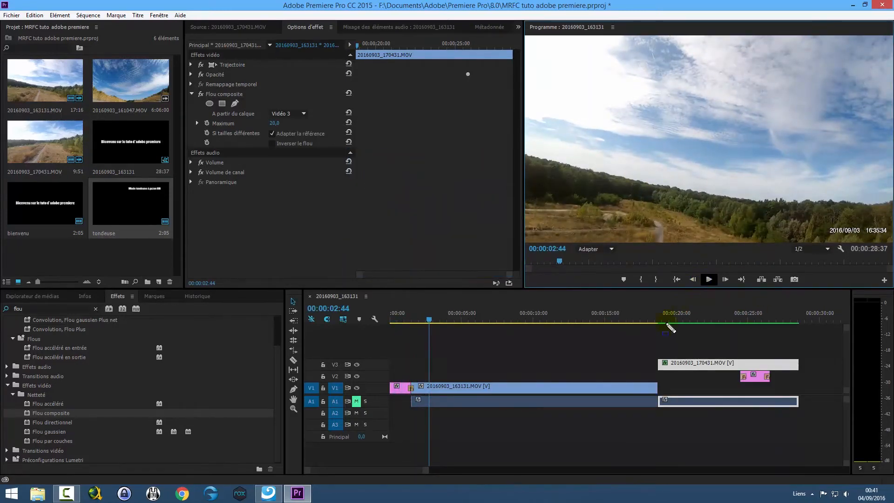
{"action": "left_click_drag", "start_coordinate": [644, 306], "coordinate": [806, 344]}
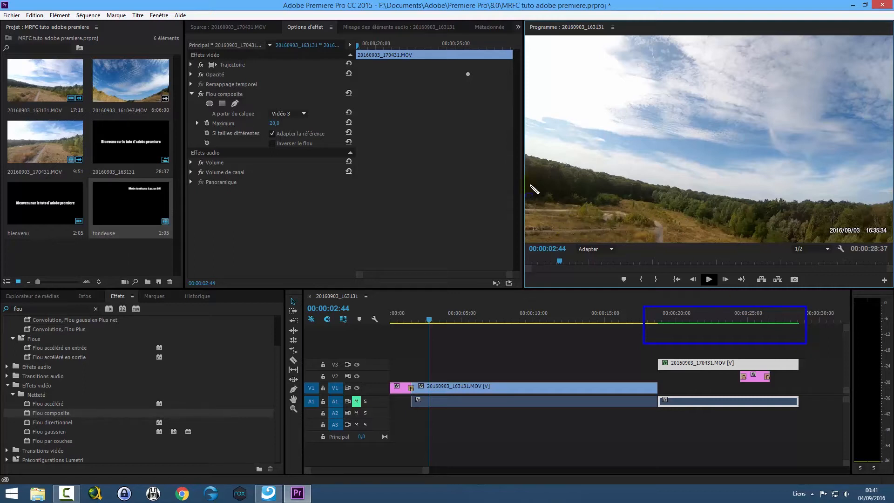
{"action": "left_click", "coordinate": [274, 123]}
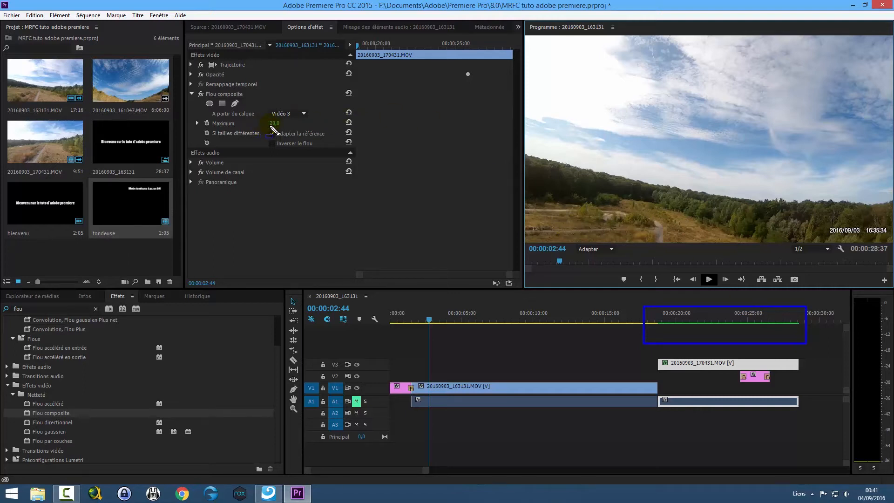
{"action": "left_click", "coordinate": [235, 103]}
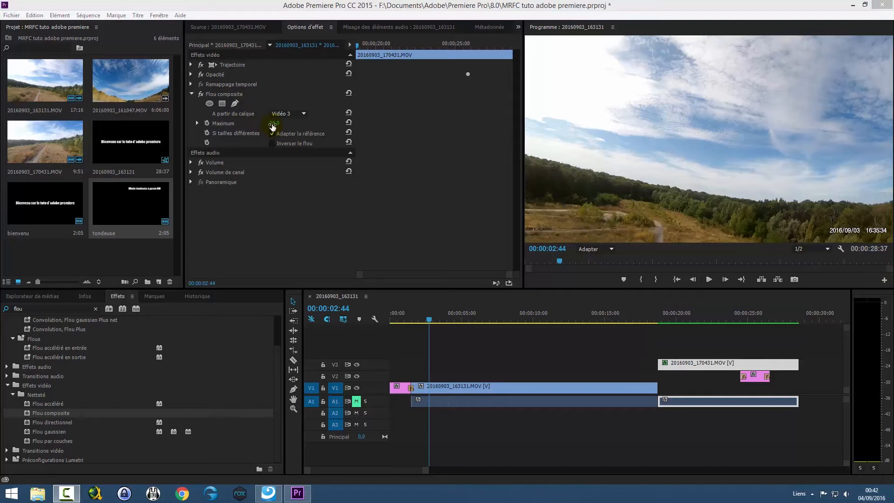
{"action": "left_click", "coordinate": [274, 124]}
{"action": "type", "text": "25"}
{"action": "key", "text": "Return"}
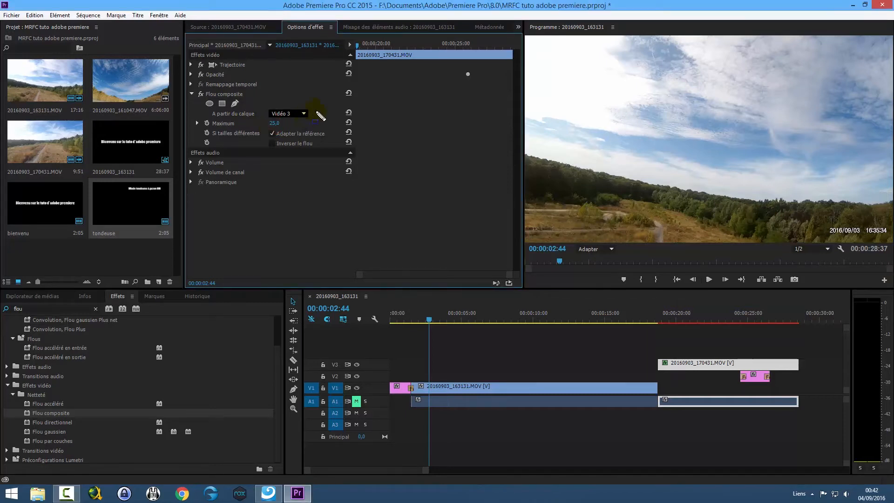
{"action": "left_click_drag", "start_coordinate": [654, 308], "coordinate": [819, 342]}
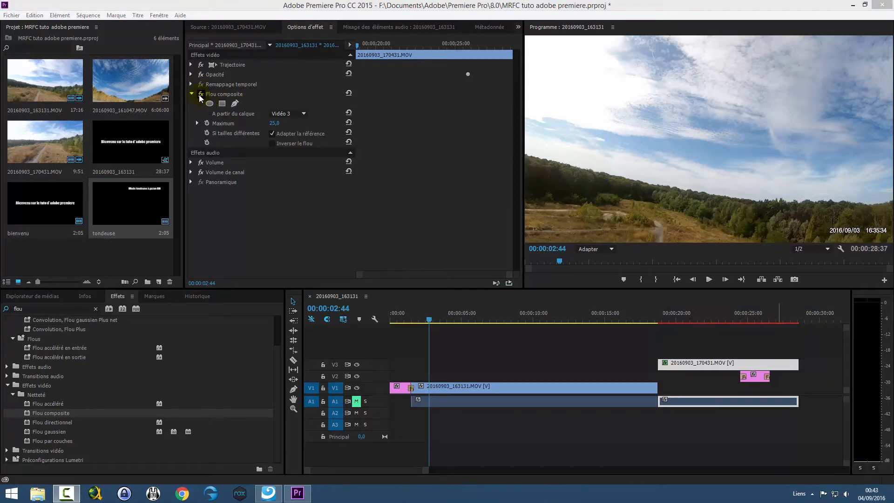
- Disable the Flou composite effect on 20160903_170431.MOV and enable it again
{"action": "left_click", "coordinate": [201, 96]}
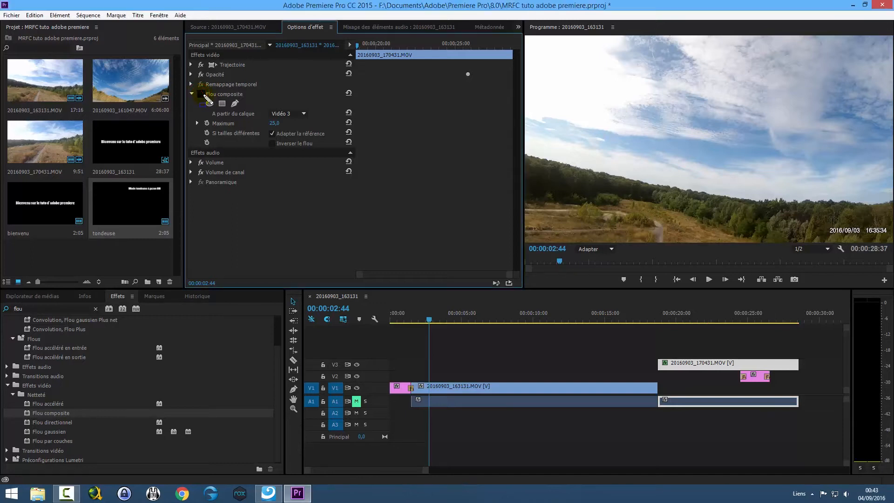
{"action": "mouse_move", "coordinate": [652, 309]}
{"action": "left_mouse_down"}
{"action": "mouse_move", "coordinate": [714, 343]}
{"action": "mouse_move", "coordinate": [808, 346]}
{"action": "left_mouse_up"}
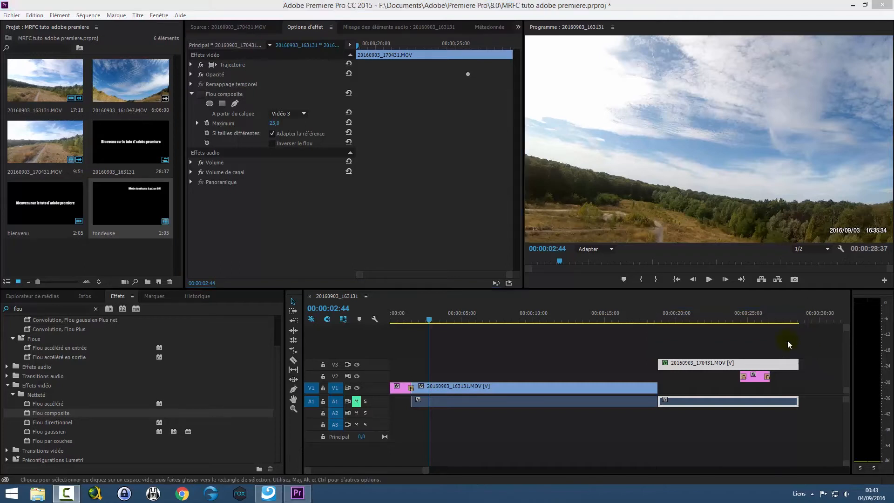
{"action": "left_click", "coordinate": [200, 95]}
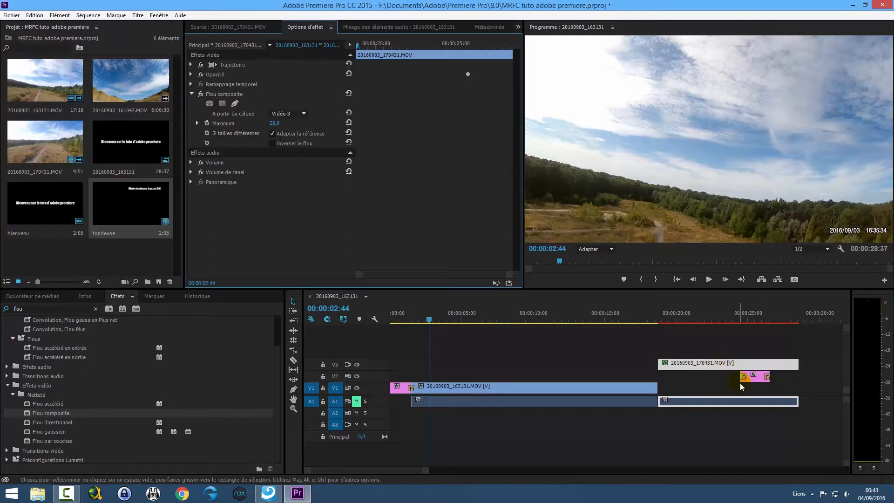
- Move the 20160903_170431.MOV clip from track V3 down to V1 and delete its Flou composite effect
{"action": "left_click_drag", "start_coordinate": [742, 365], "coordinate": [742, 387]}
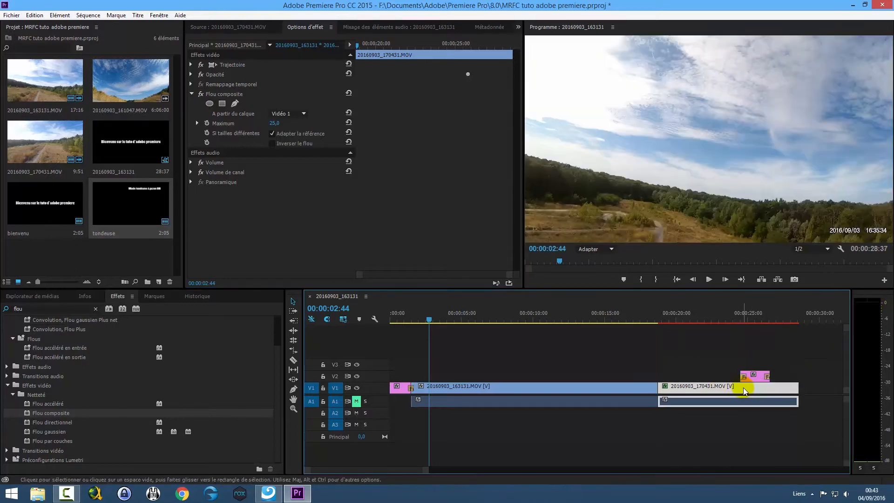
{"action": "left_click_drag", "start_coordinate": [739, 317], "coordinate": [747, 320]}
{"action": "left_click", "coordinate": [219, 96]}
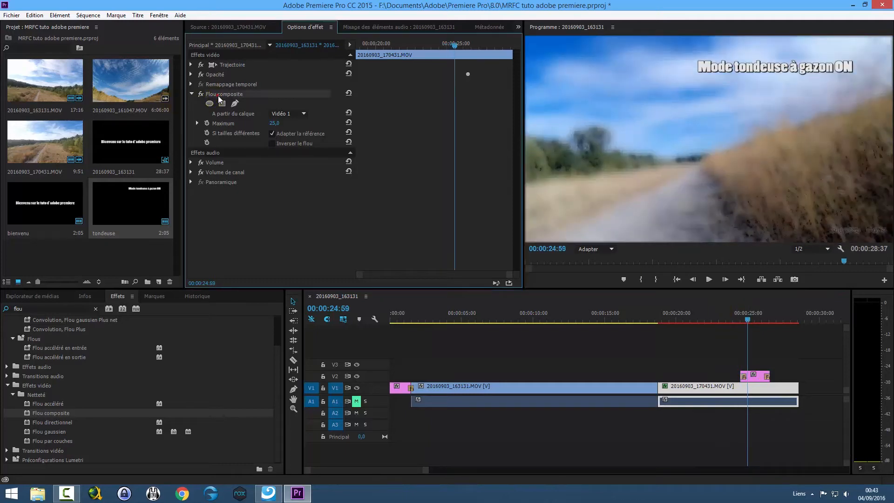
{"action": "key", "text": "Delete"}
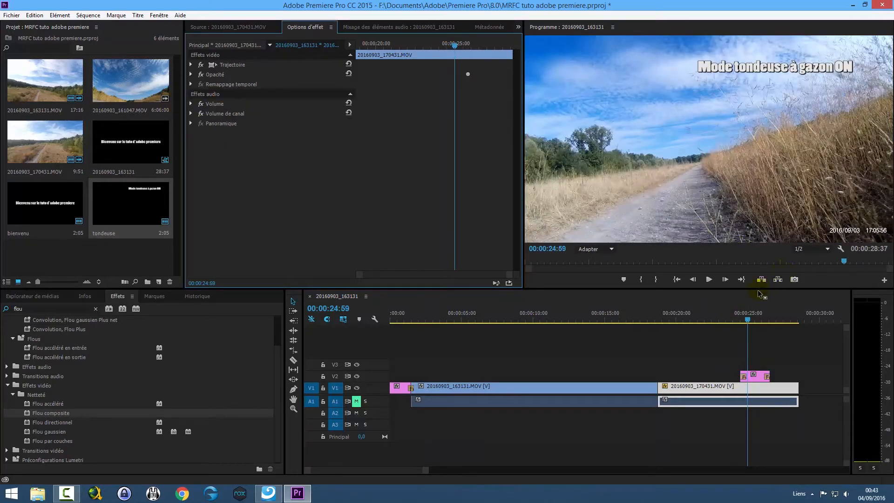
{"action": "left_click_drag", "start_coordinate": [747, 326], "coordinate": [751, 327]}
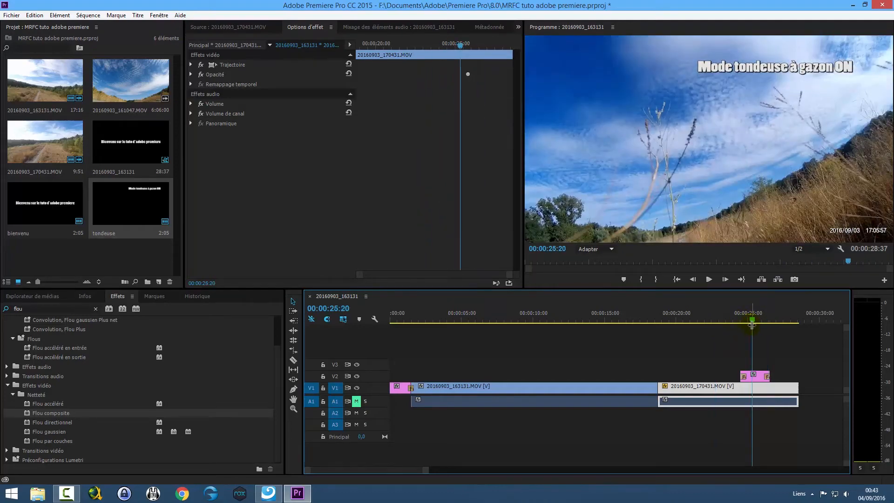
- Collapse the expanded Préconfigurations and Effets vidéo folders in the effects list, including their subfolders
{"action": "left_click", "coordinate": [13, 394]}
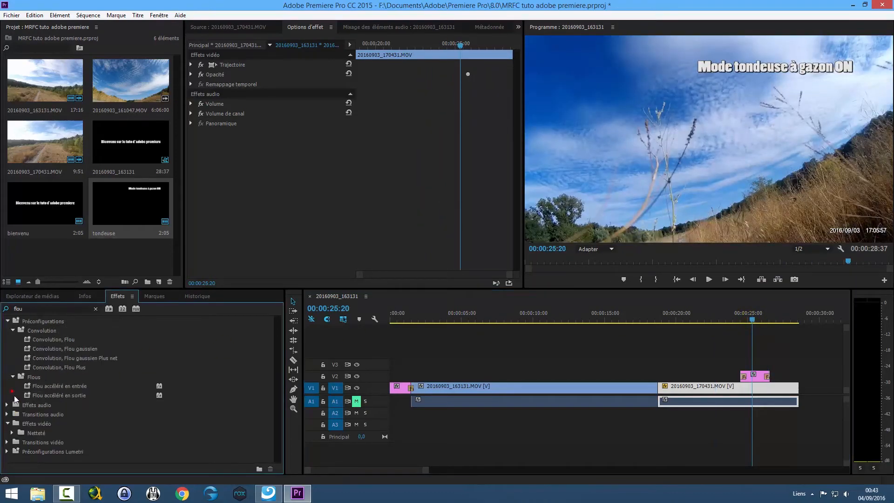
{"action": "left_click", "coordinate": [13, 330]}
{"action": "left_click", "coordinate": [13, 340]}
{"action": "left_click", "coordinate": [7, 322]}
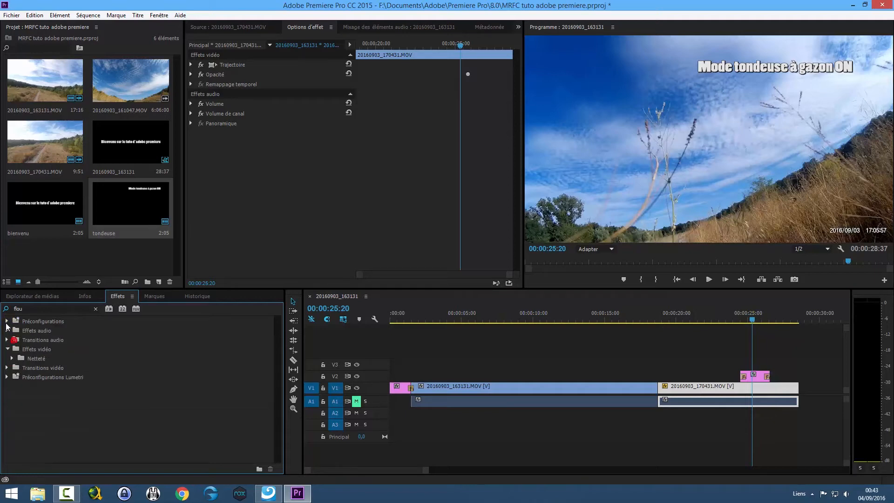
{"action": "left_click", "coordinate": [7, 349]}
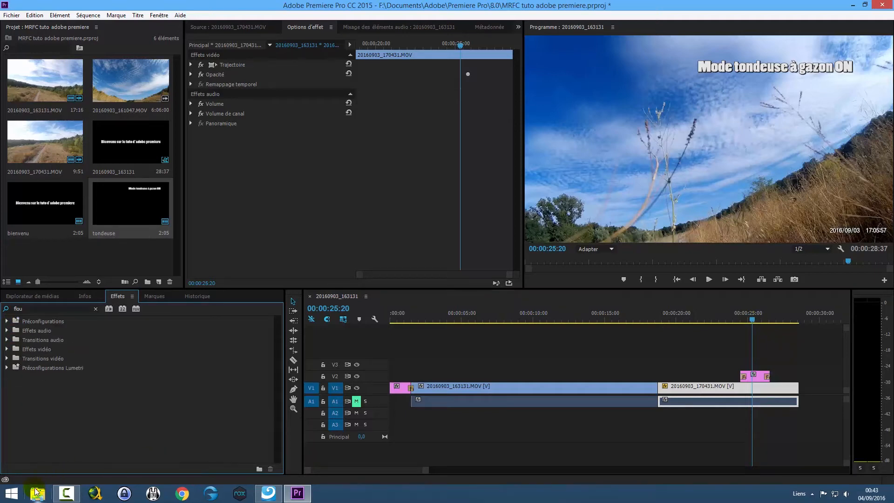
- Import GOPR1503.MP4 into the project from the metabief 22-02-2016 folder inside video drone TBS discovery
{"action": "right_click", "coordinate": [88, 260]}
{"action": "left_click", "coordinate": [127, 329]}
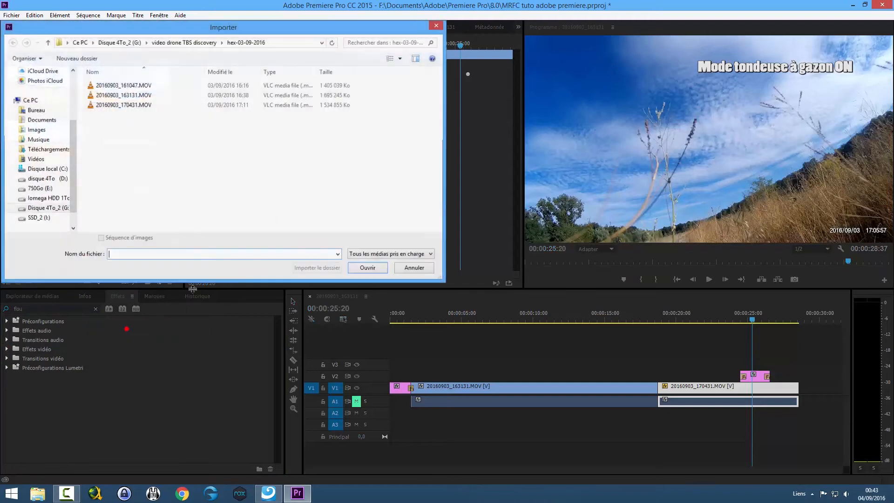
{"action": "left_click", "coordinate": [208, 44]}
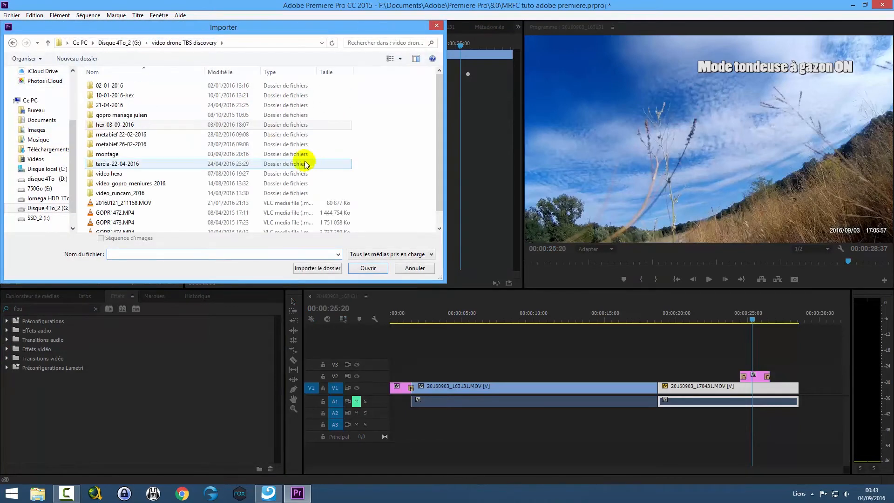
{"action": "left_click", "coordinate": [121, 86]}
{"action": "double_click", "coordinate": [121, 86]}
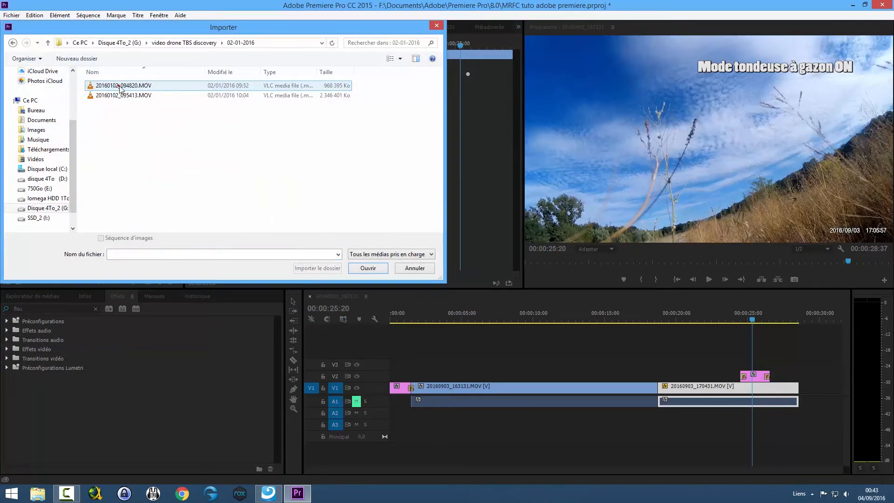
{"action": "left_click", "coordinate": [155, 96]}
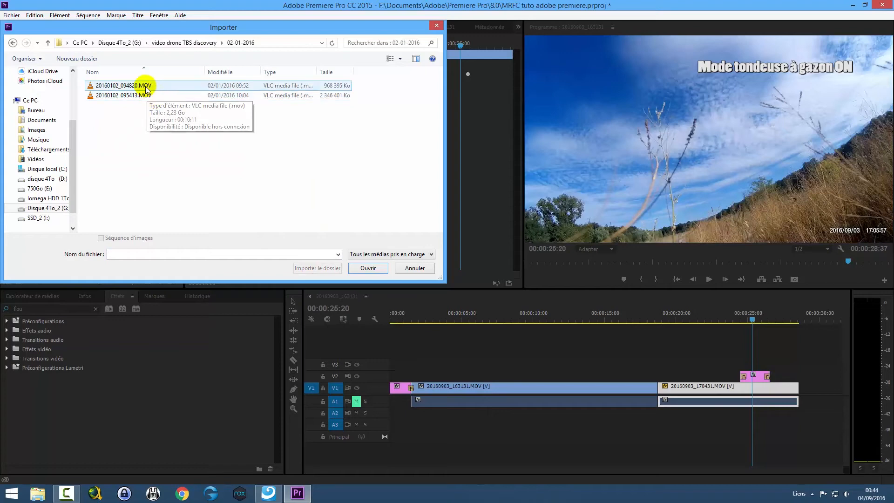
{"action": "left_click", "coordinate": [200, 43]}
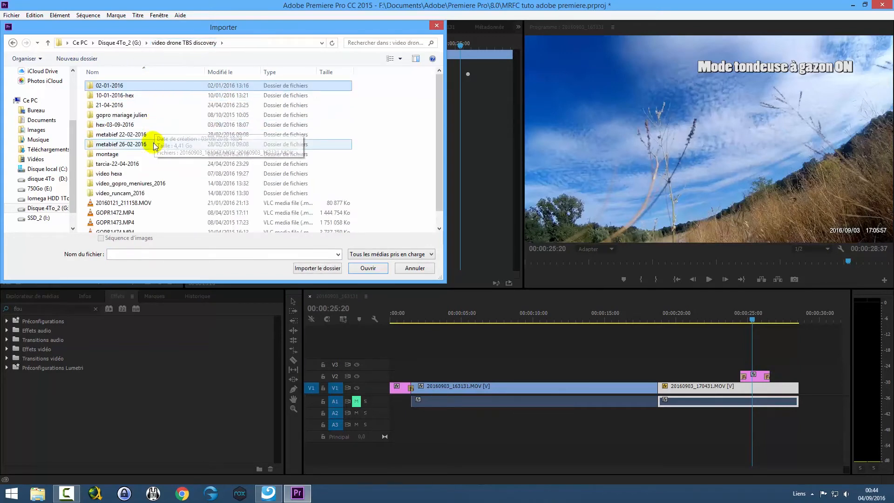
{"action": "left_click", "coordinate": [123, 136]}
{"action": "double_click", "coordinate": [123, 136]}
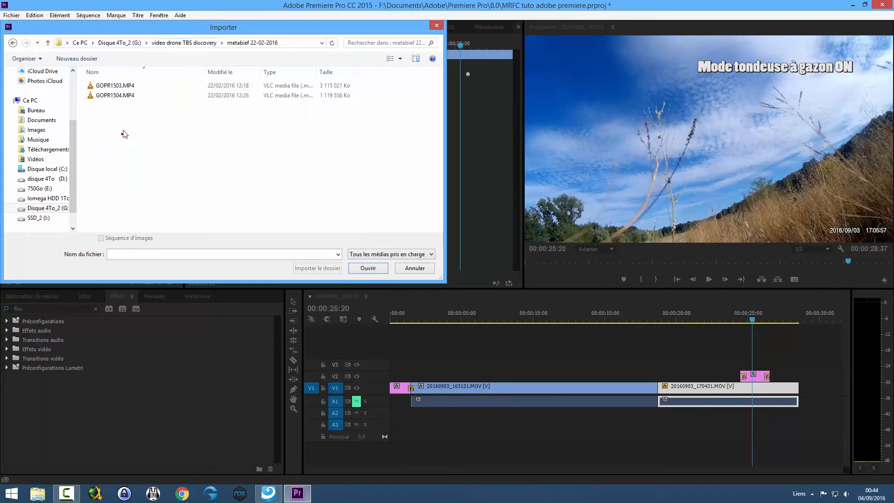
{"action": "left_click", "coordinate": [121, 86]}
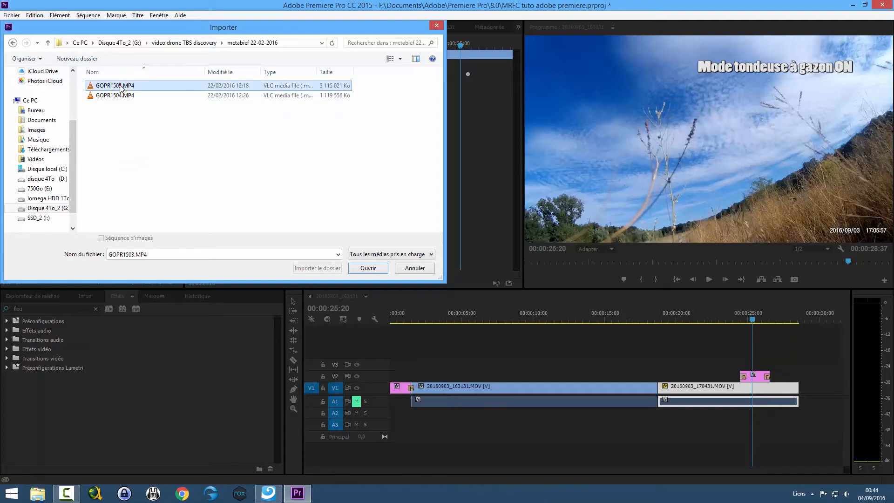
{"action": "left_click", "coordinate": [367, 268]}
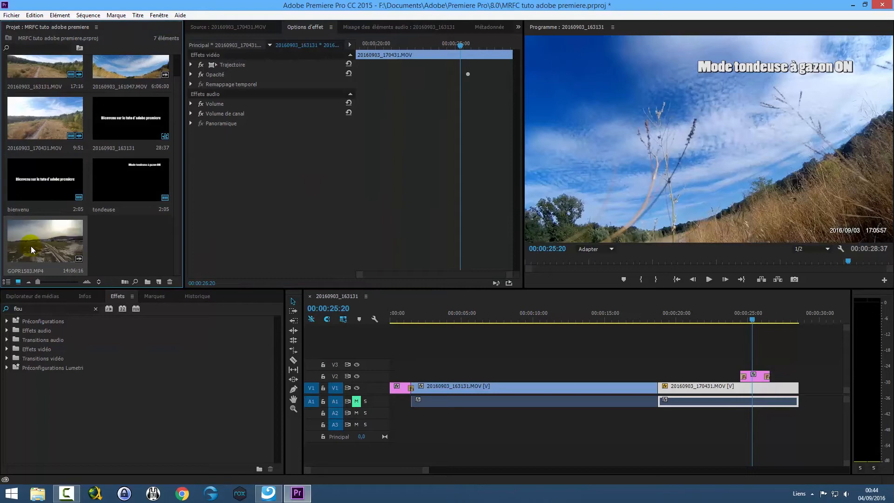
- Preview GOPR1503.MP4 in the source monitor at about 00:05:13:49 and display the clip's information
{"action": "double_click", "coordinate": [31, 246]}
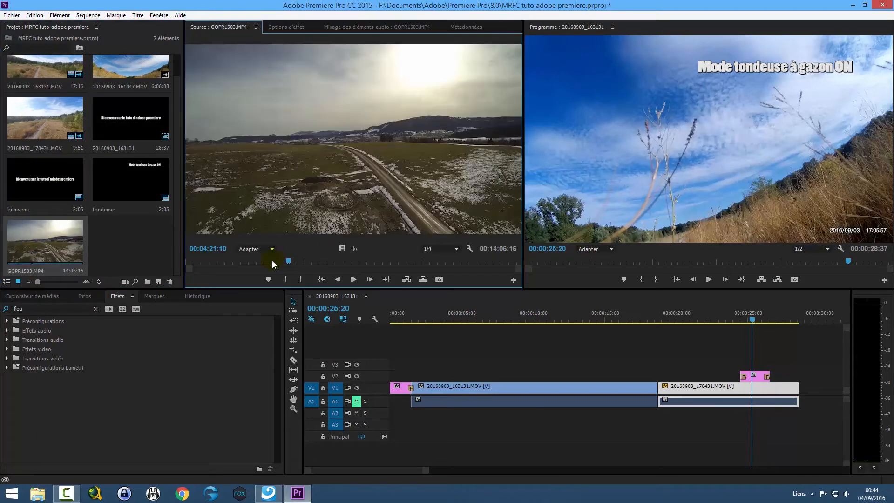
{"action": "left_click_drag", "start_coordinate": [289, 261], "coordinate": [309, 261]}
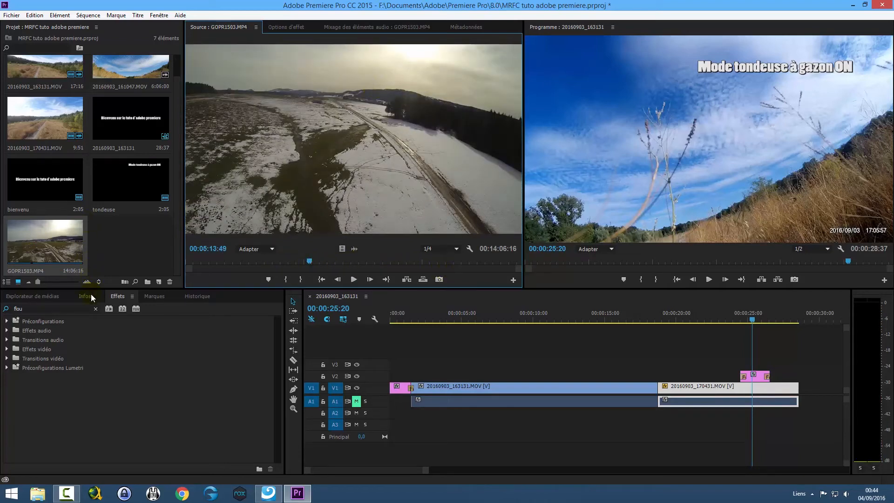
{"action": "key", "text": "ctrl+shift+d"}
{"action": "left_click_drag", "start_coordinate": [70, 289], "coordinate": [105, 305]}
{"action": "left_click", "coordinate": [93, 296]}
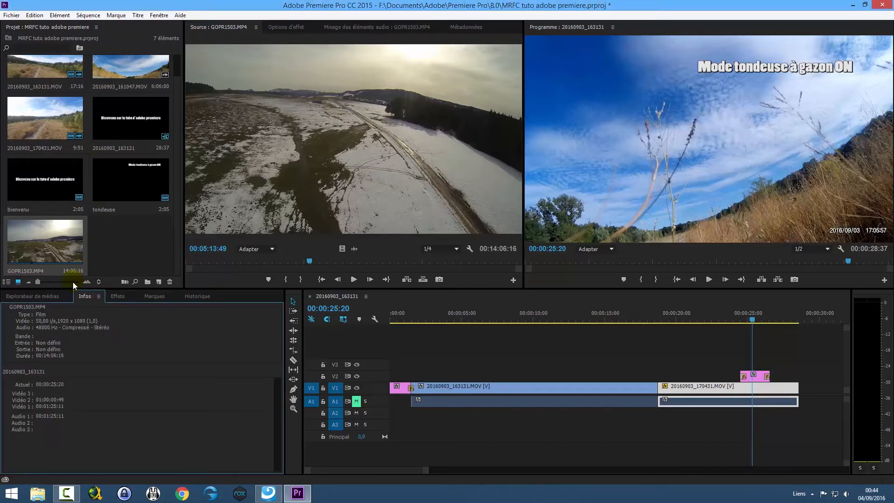
{"action": "mouse_move", "coordinate": [5, 303]}
{"action": "left_mouse_down"}
{"action": "mouse_move", "coordinate": [149, 365]}
{"action": "mouse_move", "coordinate": [131, 442]}
{"action": "mouse_move", "coordinate": [117, 442]}
{"action": "left_mouse_up"}
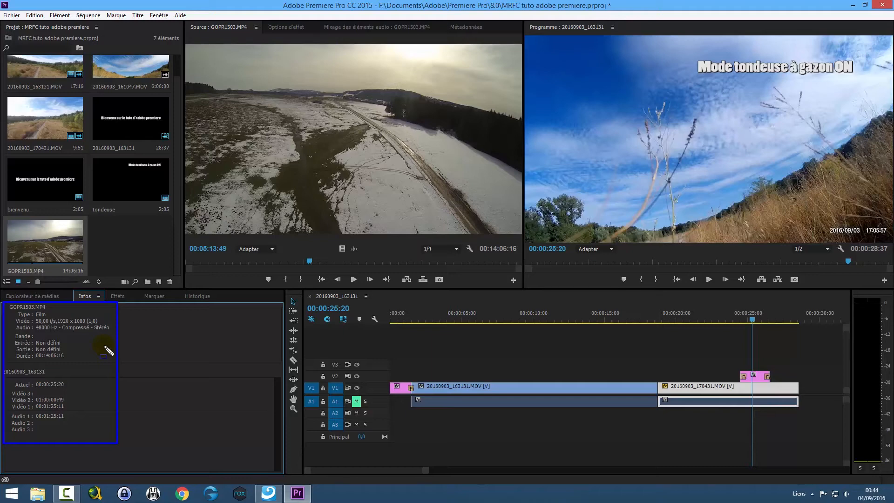
{"action": "key", "text": "Escape"}
- Search the effects for "gop" and examine the GoPro presets under Suppression de déformation de la lentille
{"action": "left_click", "coordinate": [117, 296]}
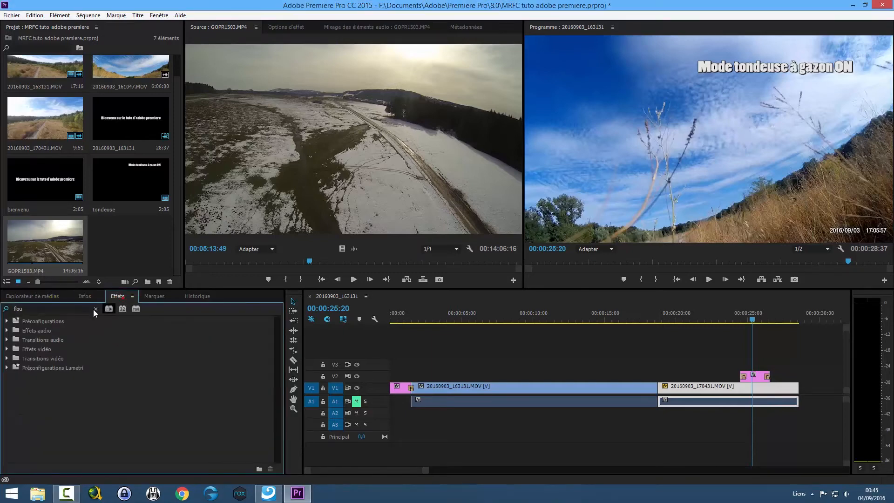
{"action": "left_click", "coordinate": [7, 321]}
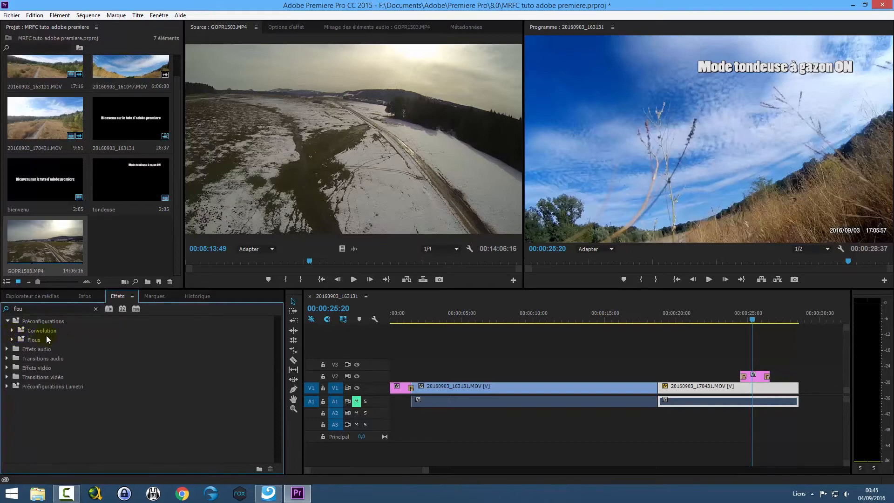
{"action": "left_click", "coordinate": [52, 306]}
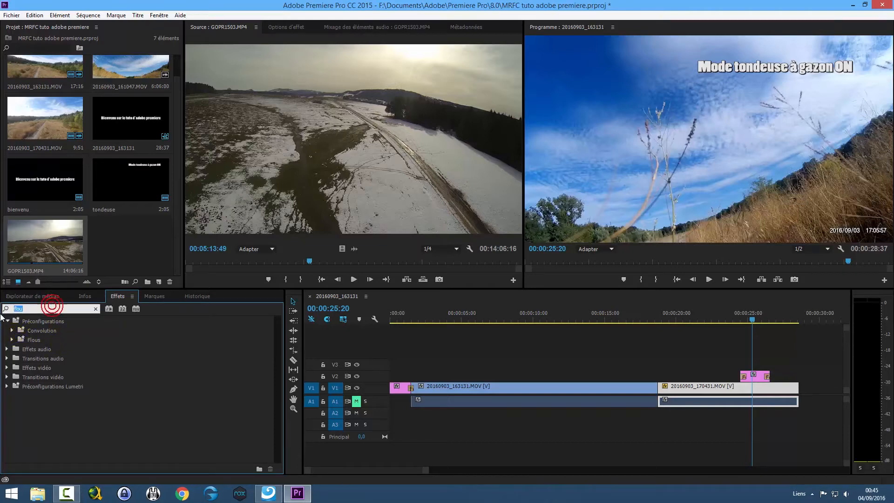
{"action": "type", "text": "gop"}
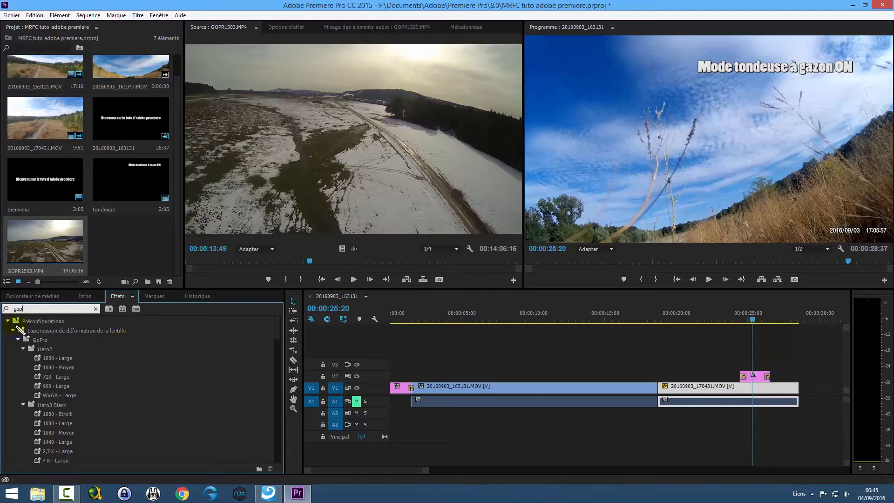
{"action": "left_click_drag", "start_coordinate": [20, 330], "coordinate": [137, 345]}
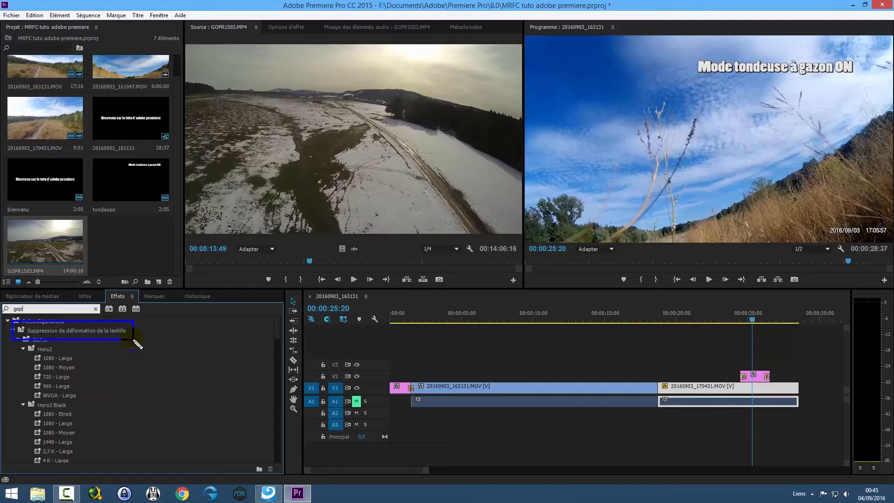
{"action": "mouse_move", "coordinate": [138, 343]}
{"action": "left_mouse_down"}
{"action": "mouse_move", "coordinate": [139, 475]}
{"action": "mouse_move", "coordinate": [131, 476]}
{"action": "left_mouse_up"}
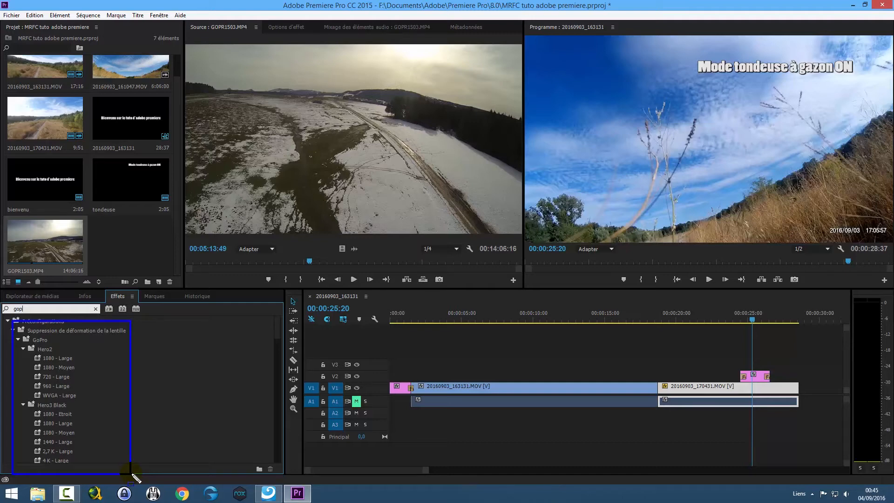
- Locate and select the 1080 - Large preset under Hero3 Black in the GoPro lens distortion removal presets
{"action": "key", "text": "Escape"}
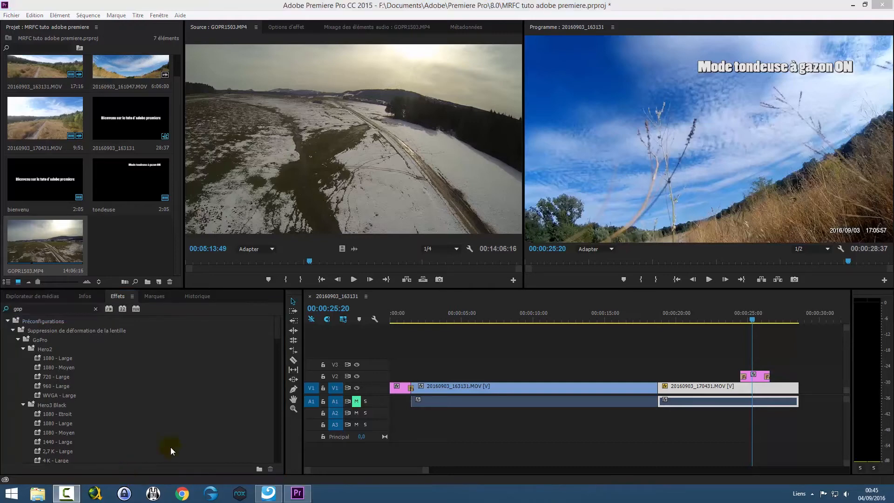
{"action": "mouse_move", "coordinate": [276, 334]}
{"action": "left_mouse_down"}
{"action": "mouse_move", "coordinate": [284, 382]}
{"action": "mouse_move", "coordinate": [279, 343]}
{"action": "left_mouse_up"}
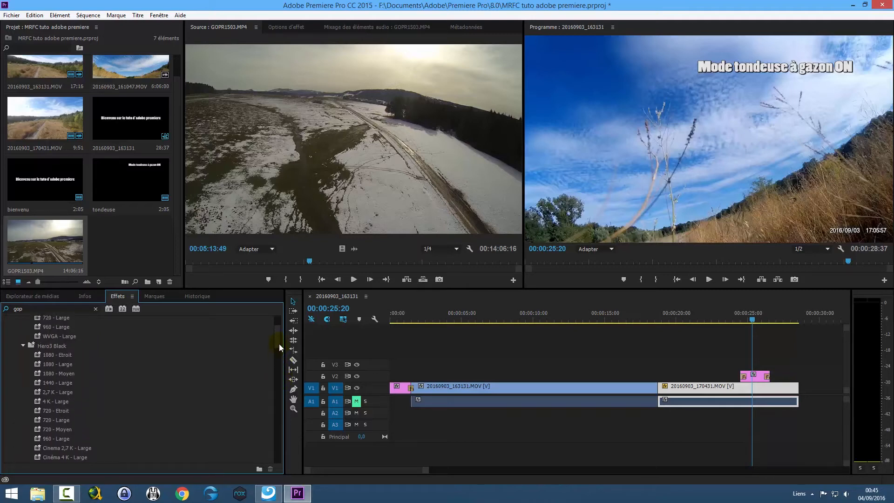
{"action": "left_click", "coordinate": [69, 366]}
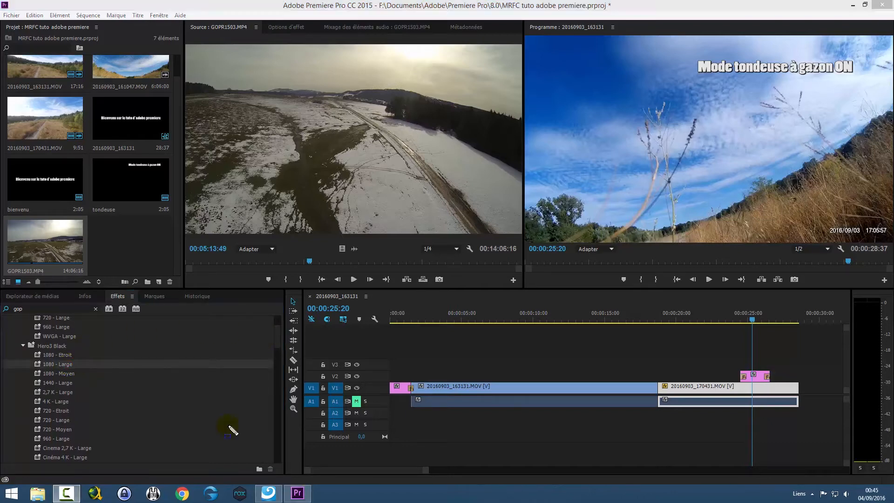
{"action": "left_click", "coordinate": [61, 364]}
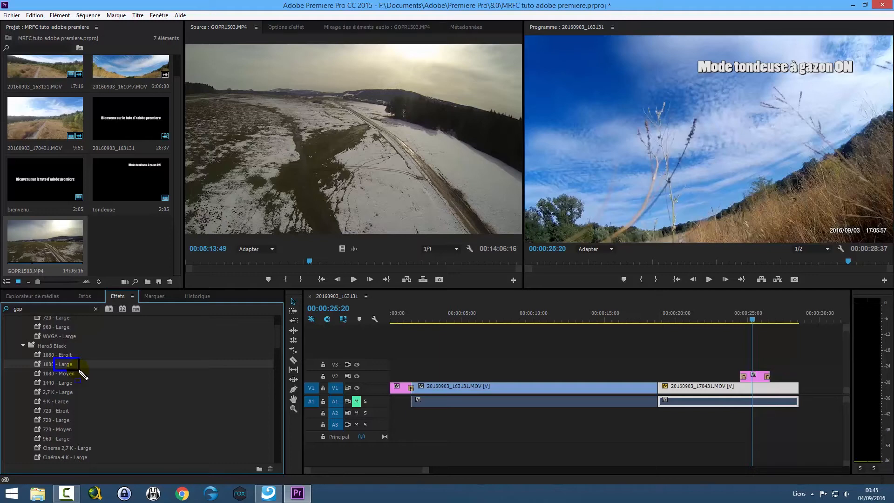
{"action": "left_click", "coordinate": [63, 364]}
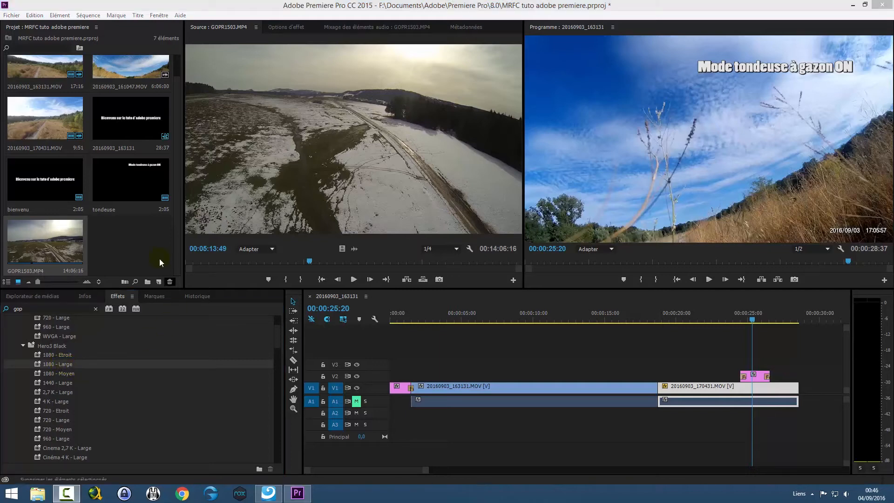
- Mark GOPR1503.MP4 from 00:05:04:27 to 00:05:32:43 and place the excerpt on V1 and A1 directly after 20160903_170431.MOV
{"action": "left_click_drag", "start_coordinate": [316, 261], "coordinate": [799, 390]}
{"action": "left_click", "coordinate": [286, 278]}
{"action": "left_click", "coordinate": [300, 279]}
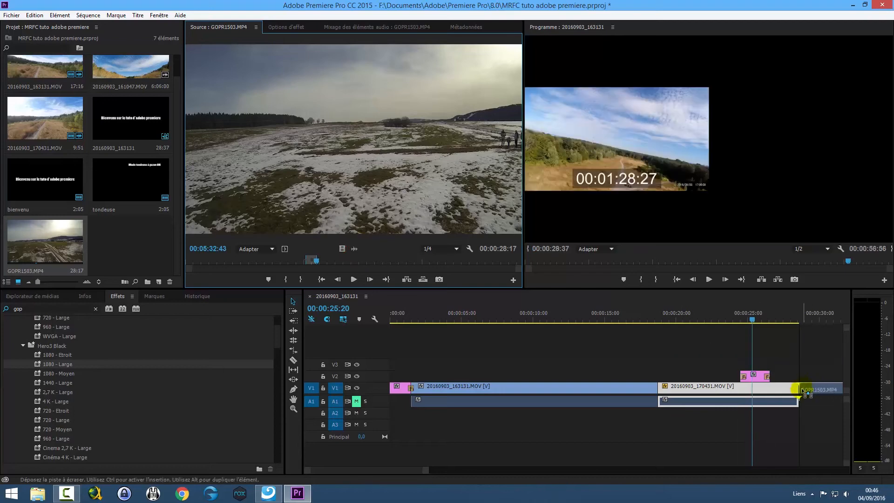
{"action": "left_click_drag", "start_coordinate": [354, 248], "coordinate": [810, 398]}
- Link the video and audio of the GOPR1503.MP4 excerpt in the sequence
{"action": "left_click", "coordinate": [810, 366]}
{"action": "right_click", "coordinate": [817, 392]}
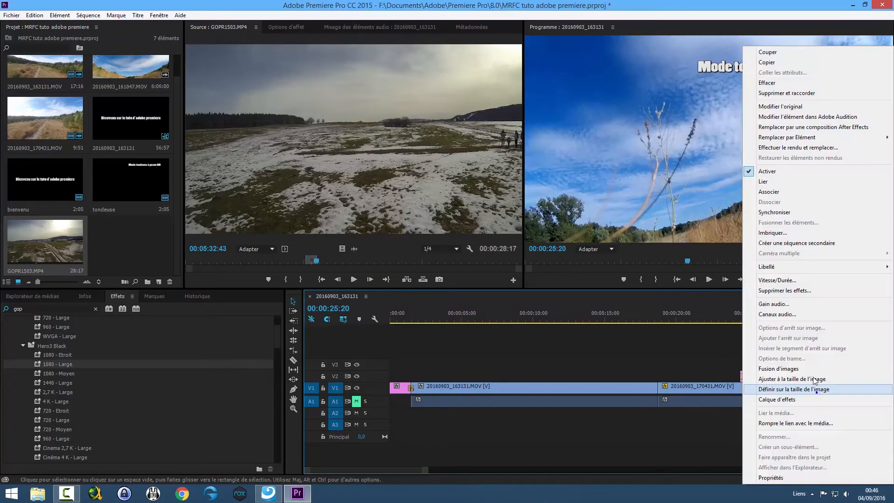
{"action": "left_click", "coordinate": [764, 181]}
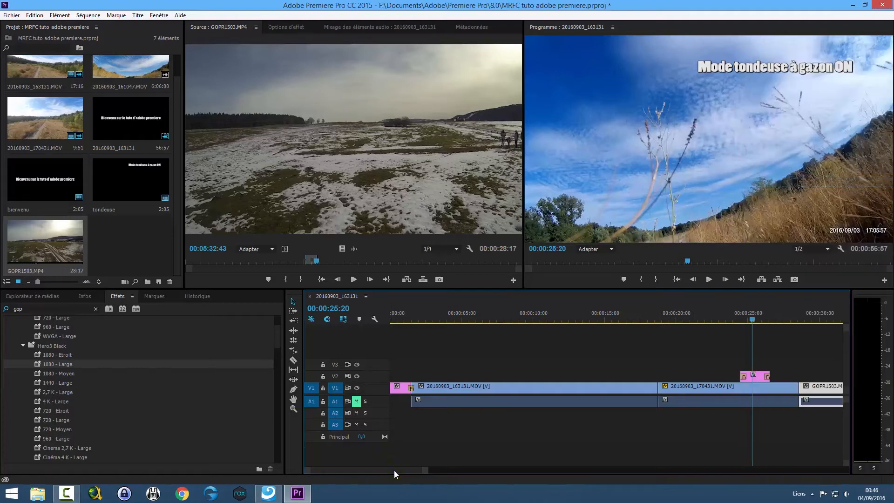
- Scrub through the GOPR1503.MP4 excerpt in the sequence up to 00:00:54:47
{"action": "left_click_drag", "start_coordinate": [393, 471], "coordinate": [412, 469]}
{"action": "left_click", "coordinate": [435, 321]}
{"action": "left_click_drag", "start_coordinate": [435, 320], "coordinate": [771, 293]}
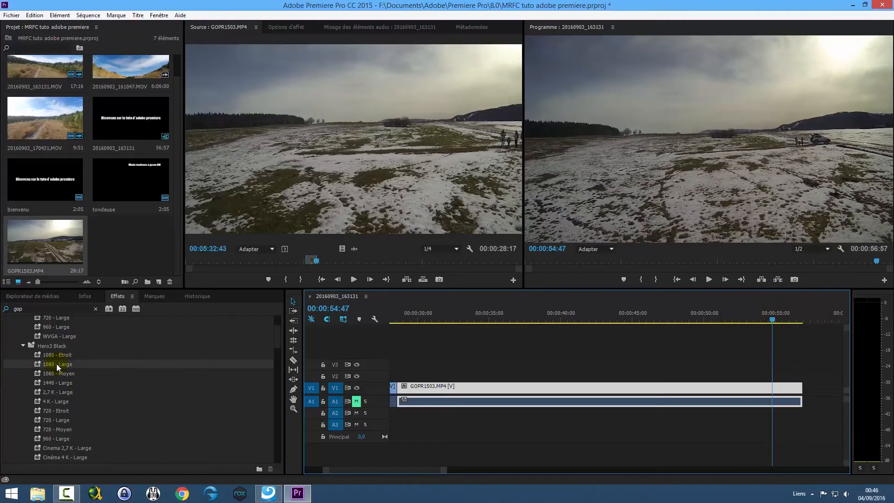
- Refine the effects search to "gopro" and check the resolution information of GOPR1503.MP4
{"action": "left_click", "coordinate": [28, 308]}
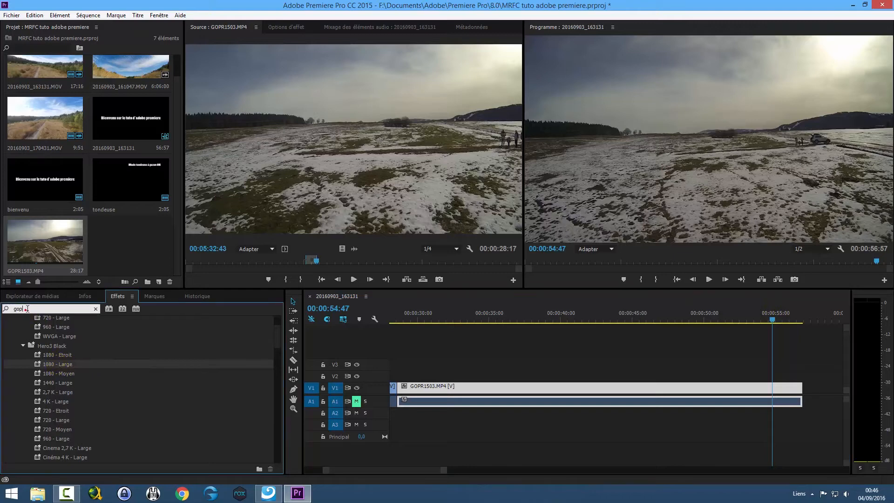
{"action": "type", "text": "ro"}
{"action": "left_click", "coordinate": [86, 296]}
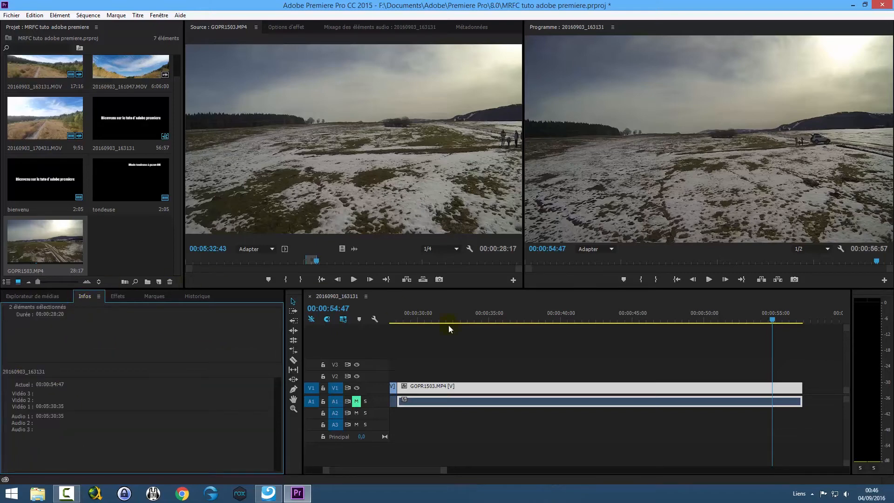
{"action": "left_click", "coordinate": [48, 238]}
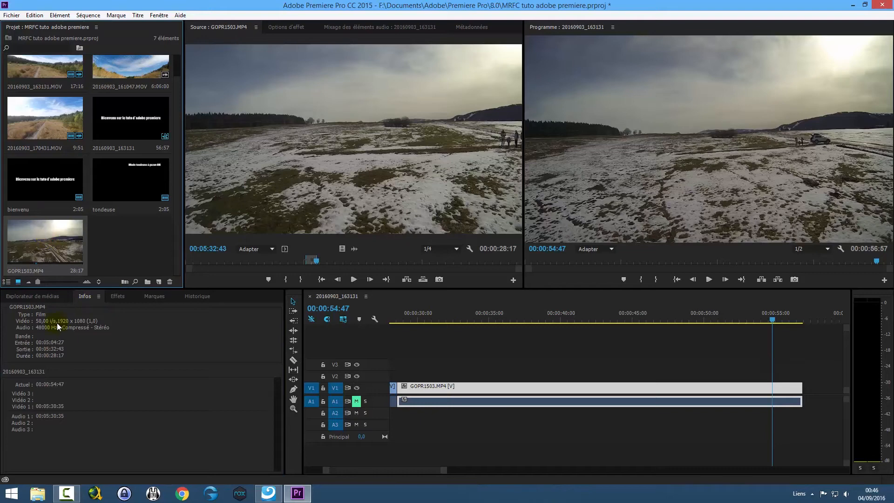
- Apply the Hero3 Black 1080 - Large preset to the GOPR1503.MP4 clip in the sequence and preview it at 00:00:42:10
{"action": "left_click", "coordinate": [115, 298]}
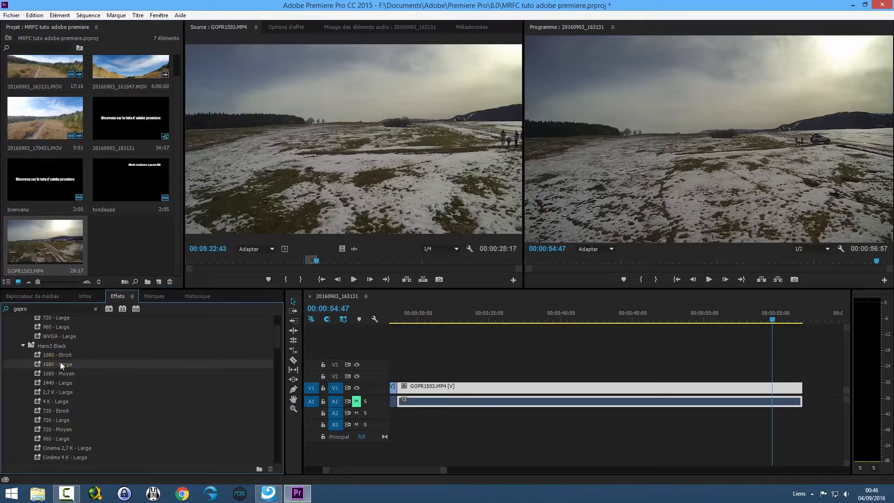
{"action": "left_click_drag", "start_coordinate": [61, 366], "coordinate": [501, 390]}
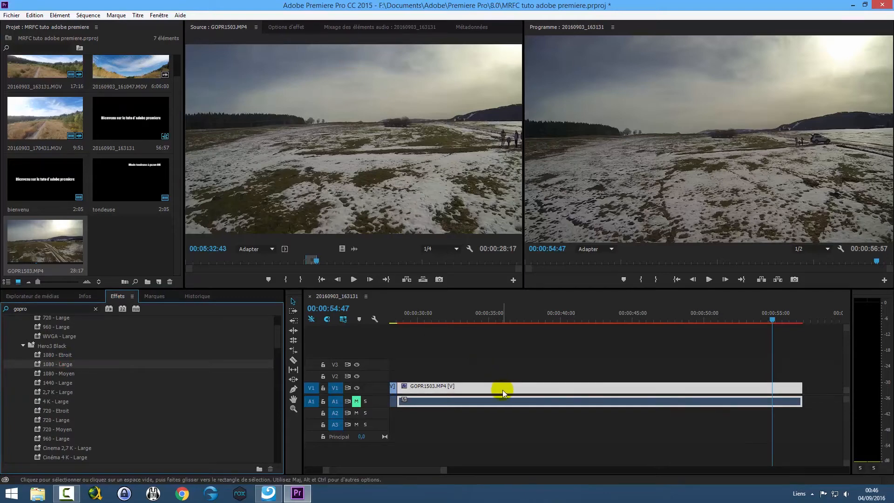
{"action": "left_click_drag", "start_coordinate": [775, 320], "coordinate": [591, 307]}
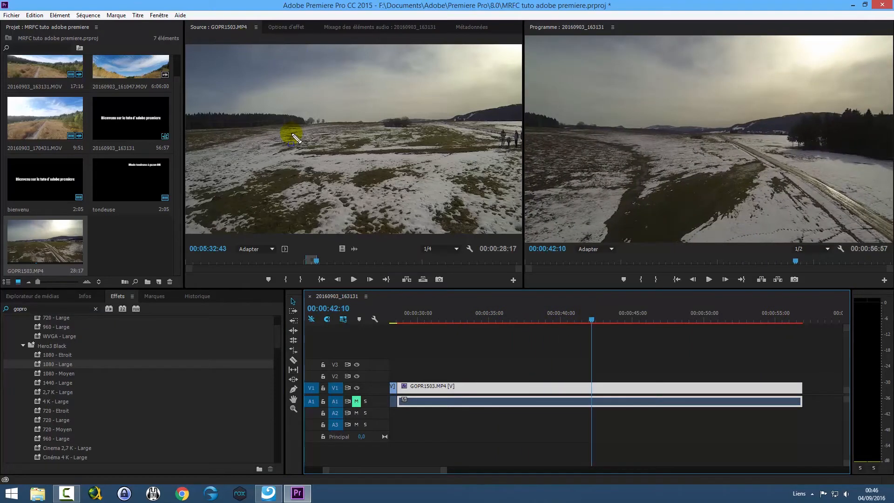
- Display the GOPR1503.MP4 clip's effect options and examine the Déformation de la lentille (1080 - Large) effect
{"action": "left_click_drag", "start_coordinate": [258, 14], "coordinate": [319, 40]}
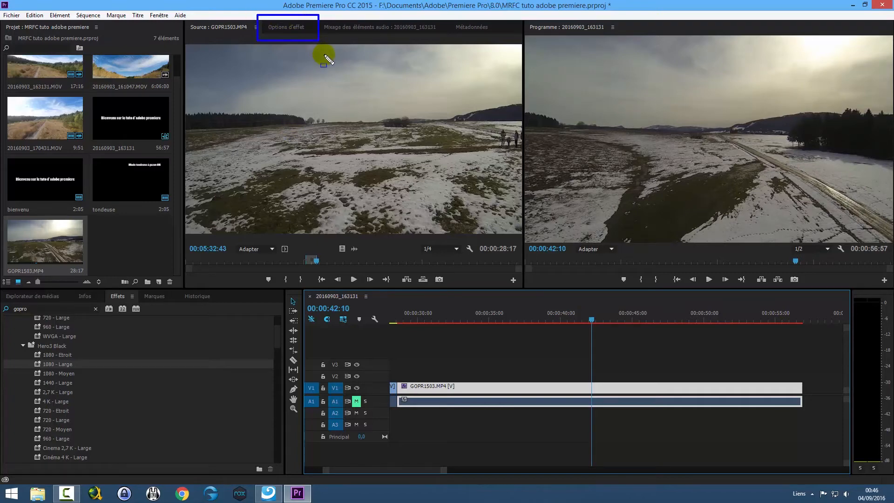
{"action": "key", "text": "Escape"}
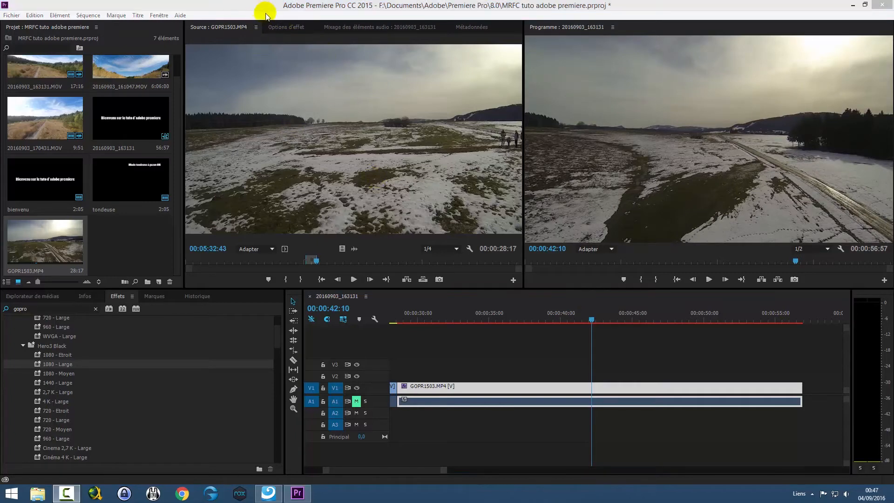
{"action": "left_click", "coordinate": [279, 29]}
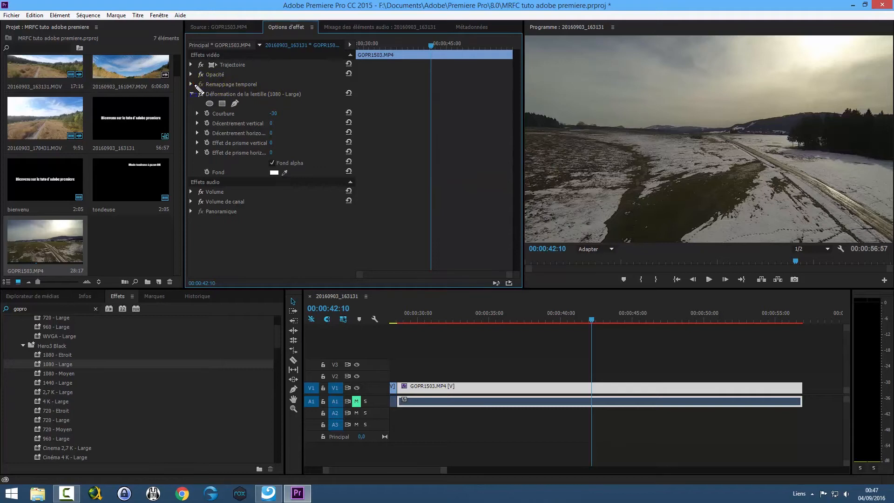
{"action": "left_click_drag", "start_coordinate": [194, 84], "coordinate": [315, 106]}
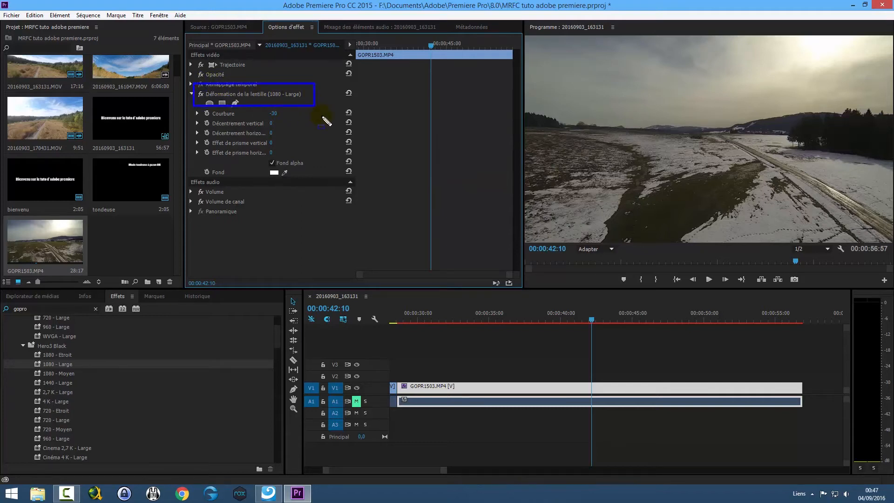
{"action": "key", "text": "Escape"}
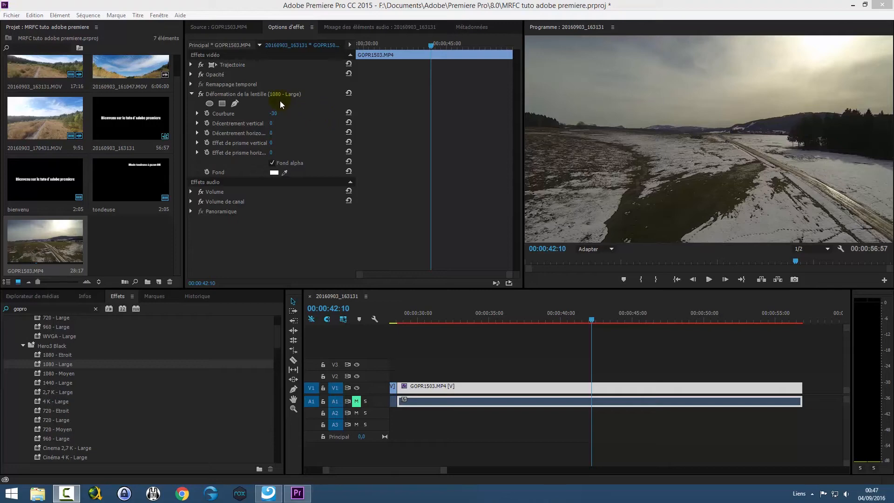
- Compare the image at 00:00:42:10 with and without the lens distortion effect by switching it off and on repeatedly, leaving it enabled
{"action": "left_click", "coordinate": [201, 94]}
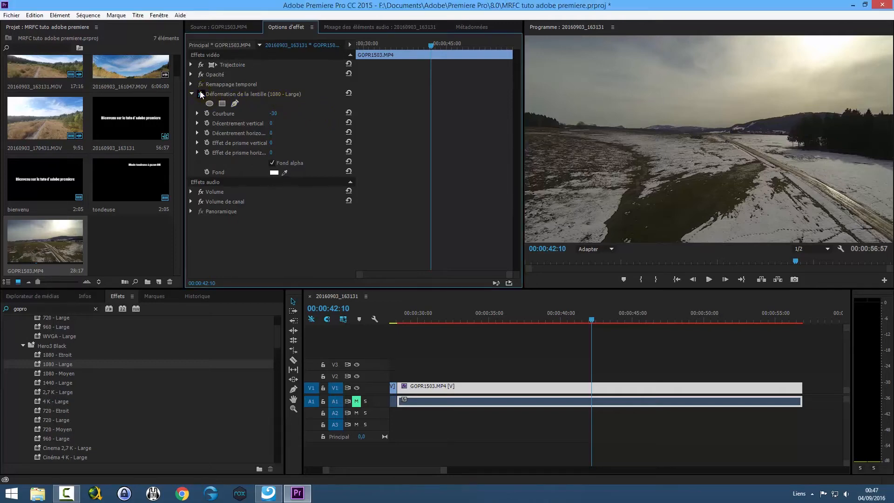
{"action": "left_click", "coordinate": [201, 94]}
{"action": "left_click", "coordinate": [201, 94]}
{"action": "left_click", "coordinate": [201, 94]}
{"action": "left_click", "coordinate": [201, 95]}
{"action": "left_click", "coordinate": [201, 95]}
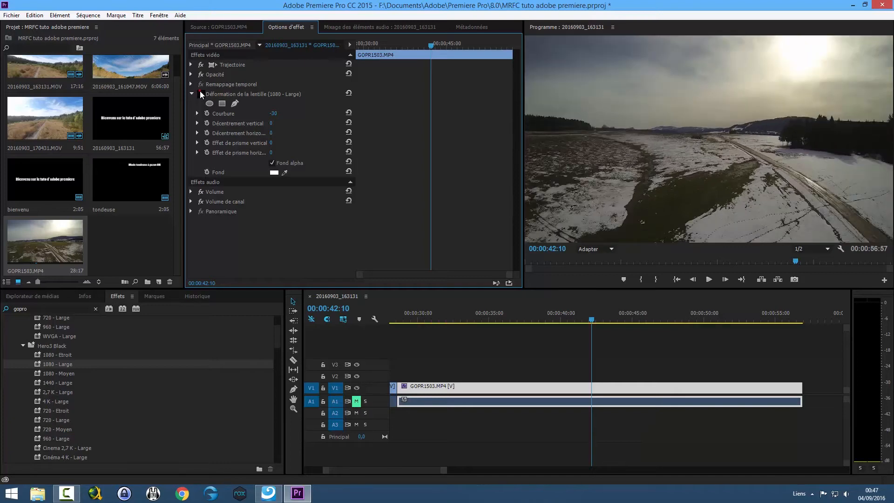
{"action": "left_click", "coordinate": [201, 95]}
{"action": "left_click", "coordinate": [201, 95]}
{"action": "left_click", "coordinate": [201, 94]}
{"action": "left_click", "coordinate": [201, 95]}
{"action": "left_click", "coordinate": [201, 95]}
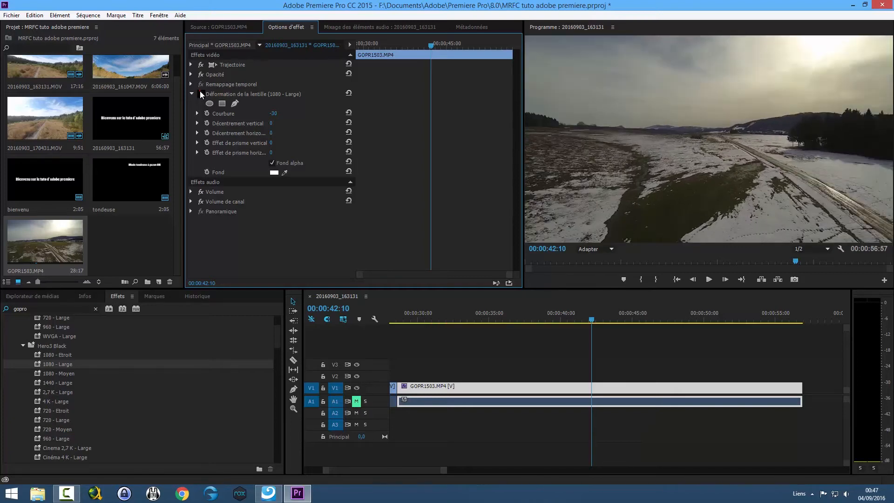
{"action": "left_click", "coordinate": [201, 94]}
{"action": "left_click", "coordinate": [201, 95]}
{"action": "left_click", "coordinate": [201, 95]}
{"action": "left_click", "coordinate": [201, 95]}
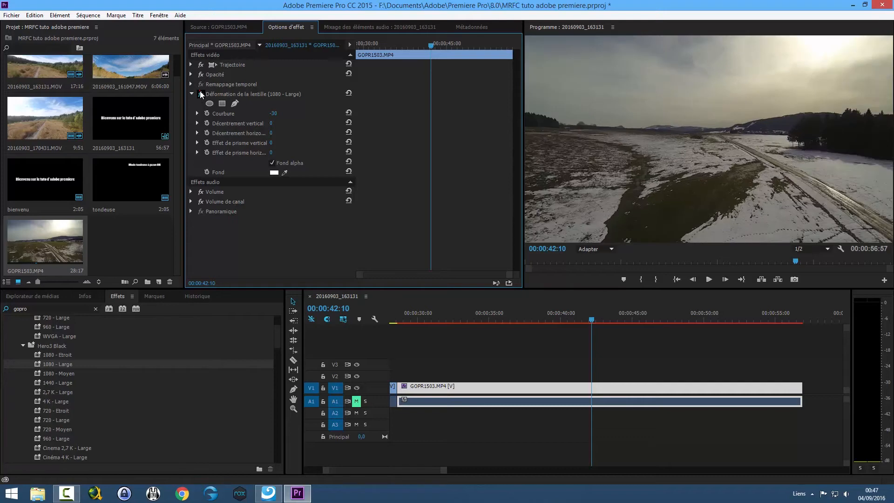
{"action": "left_click", "coordinate": [201, 95]}
{"action": "left_click", "coordinate": [201, 95]}
{"action": "left_click", "coordinate": [201, 95]}
{"action": "left_click", "coordinate": [201, 94]}
{"action": "left_click", "coordinate": [201, 94]}
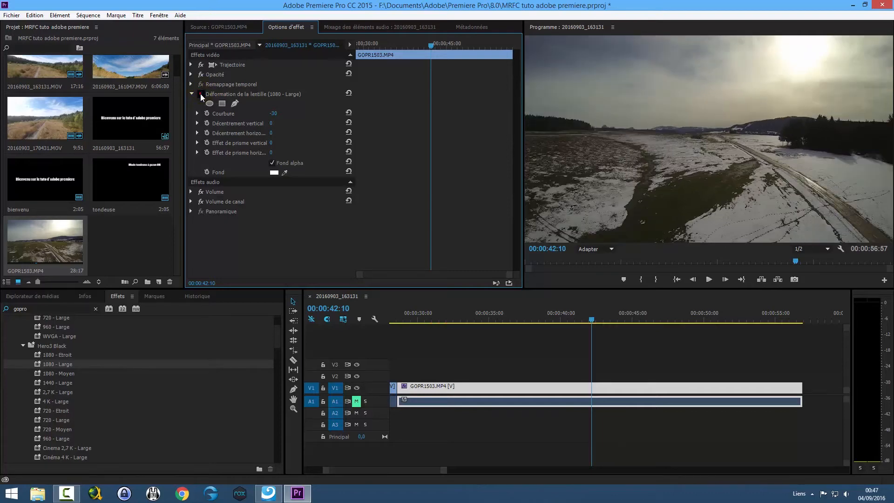
{"action": "left_click", "coordinate": [201, 95]}
{"action": "left_click", "coordinate": [201, 95]}
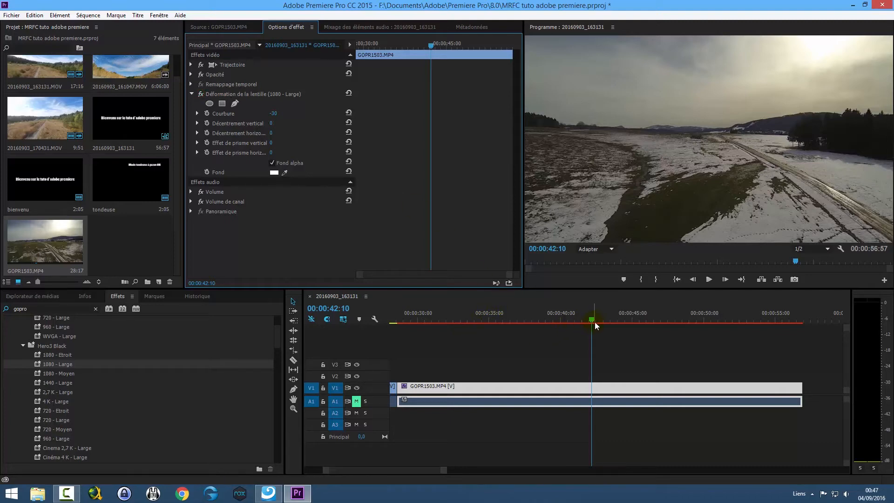
- Scrub through the whole GOPR1503.MP4 clip with the lens correction enabled, ending at 00:00:39:43
{"action": "left_click_drag", "start_coordinate": [591, 320], "coordinate": [395, 323]}
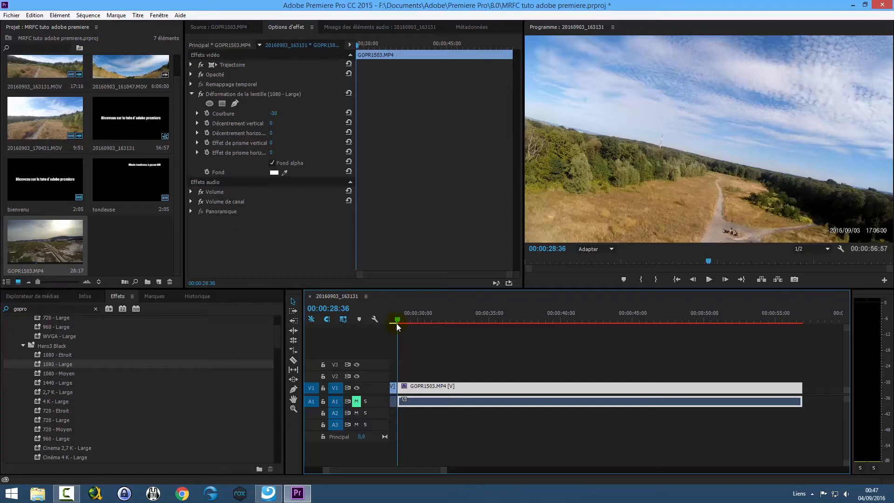
{"action": "left_click_drag", "start_coordinate": [397, 324], "coordinate": [802, 351]}
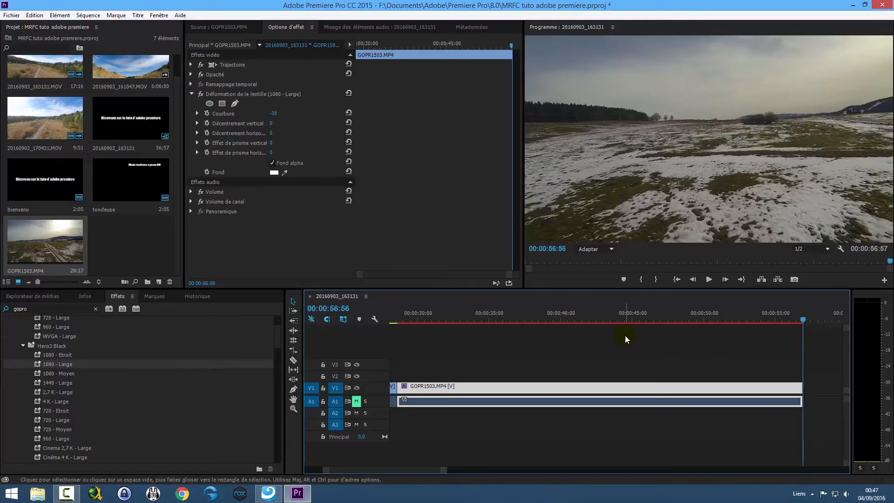
{"action": "left_click_drag", "start_coordinate": [801, 319], "coordinate": [557, 324]}
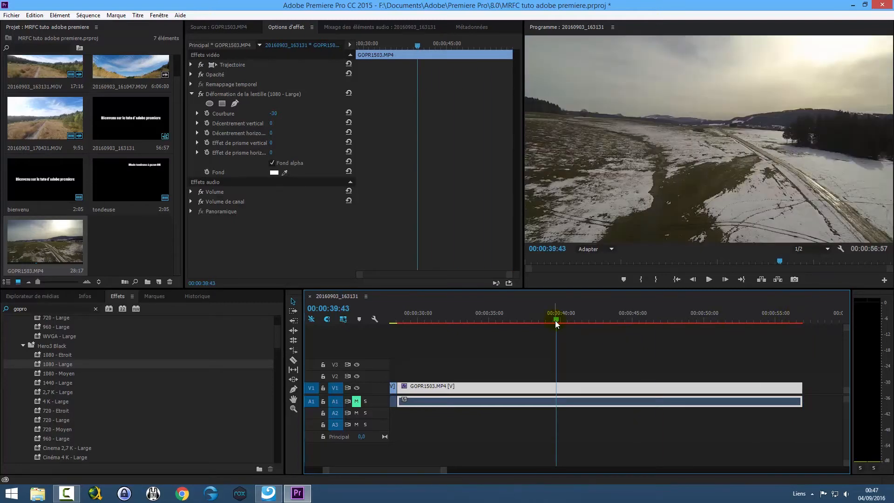
- Start and cancel a preview render of the sequence, and play the lens-corrected clip from 00:00:39:43 to about 00:00:47:21
{"action": "key", "text": "Return"}
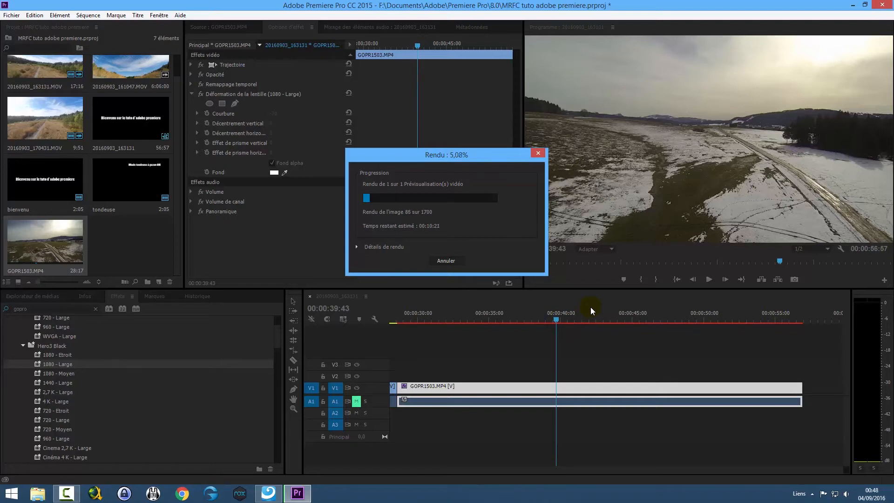
{"action": "left_click", "coordinate": [436, 262]}
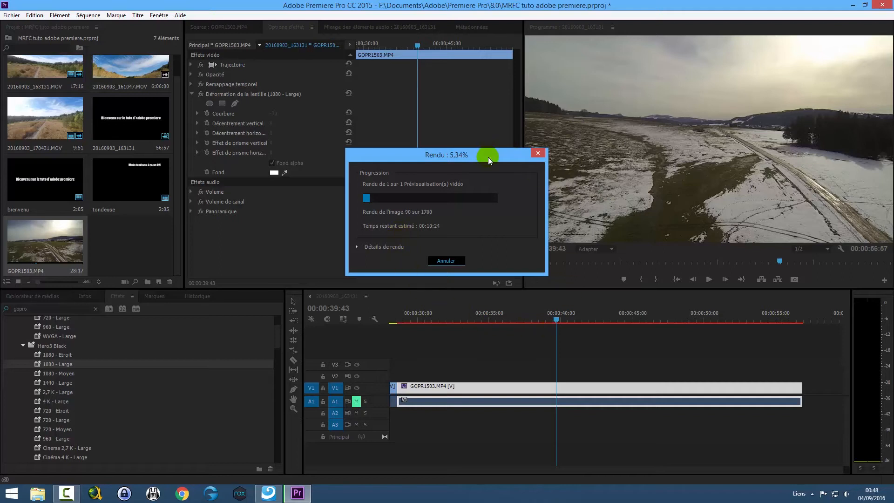
{"action": "left_click", "coordinate": [708, 279]}
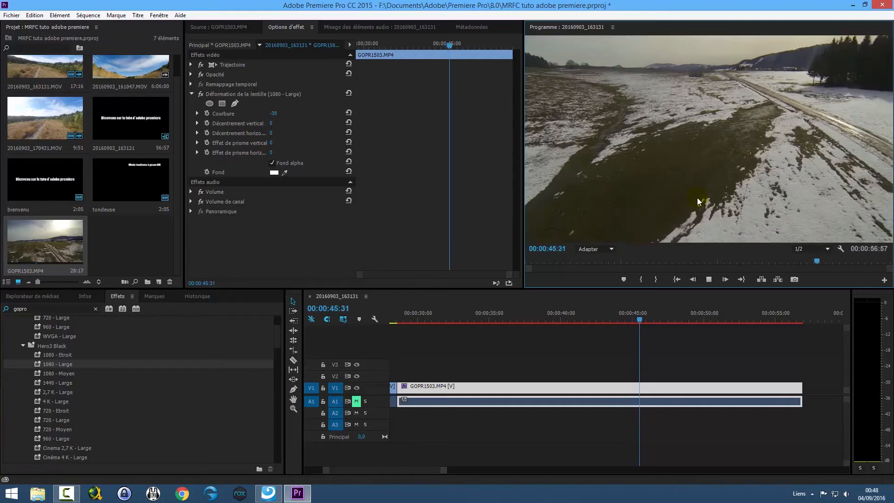
{"action": "left_click", "coordinate": [709, 279]}
- Disable the lens distortion effect on GOPR1503.MP4 and play the uncorrected clip to about 00:00:52:22
{"action": "left_click", "coordinate": [200, 94]}
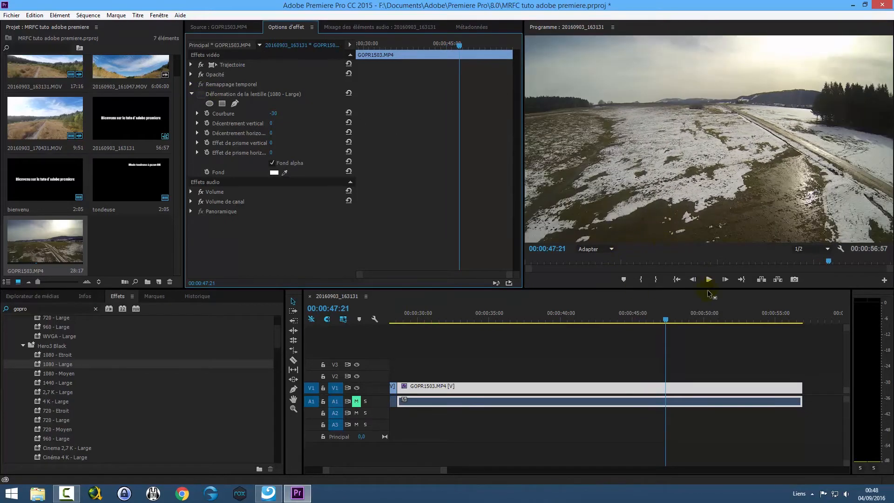
{"action": "left_click", "coordinate": [708, 279]}
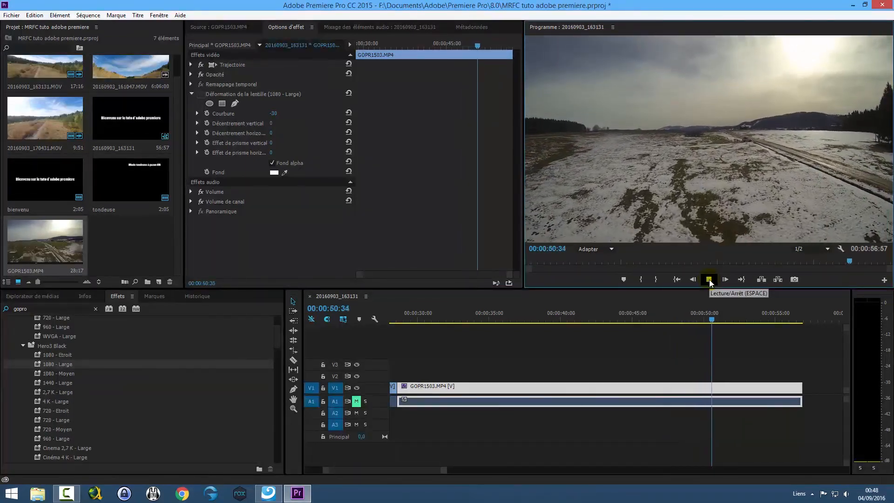
{"action": "left_click", "coordinate": [709, 279]}
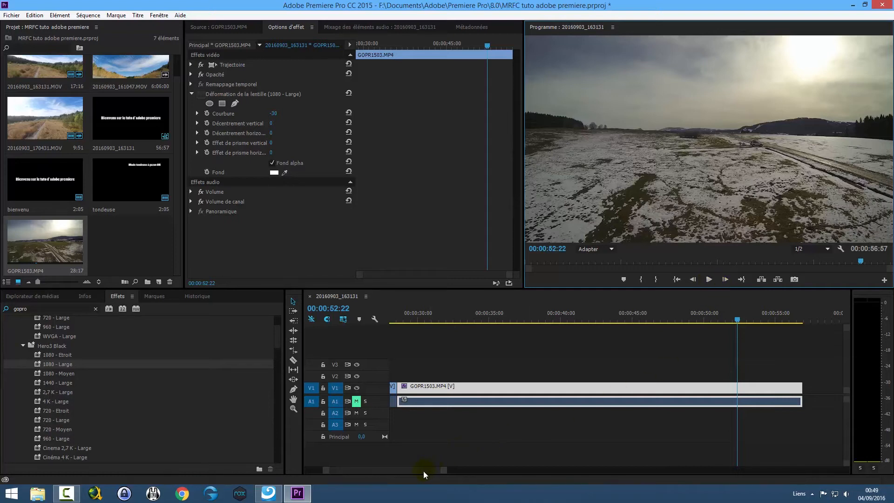
- Search the effects for "fondu" and apply the Fondu additif transition at the cut between 20160903_170431.MOV and GOPR1503.MP4
{"action": "left_click_drag", "start_coordinate": [424, 471], "coordinate": [545, 473]}
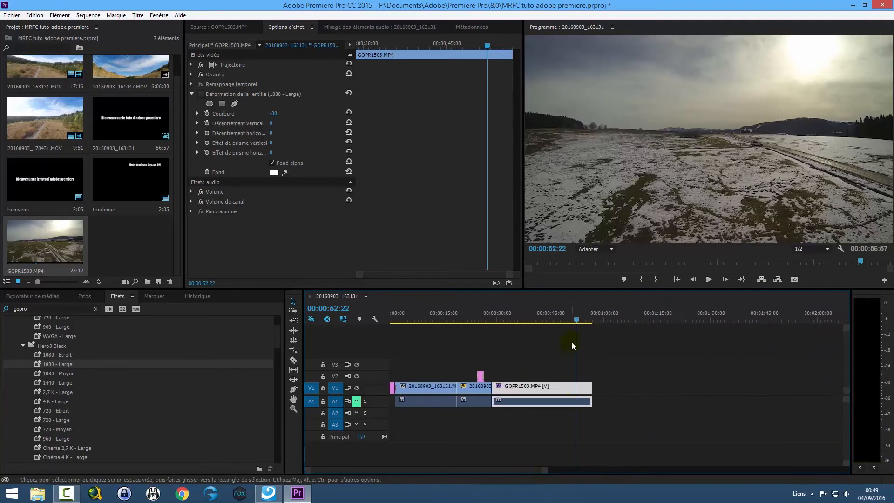
{"action": "left_click_drag", "start_coordinate": [578, 320], "coordinate": [534, 323]}
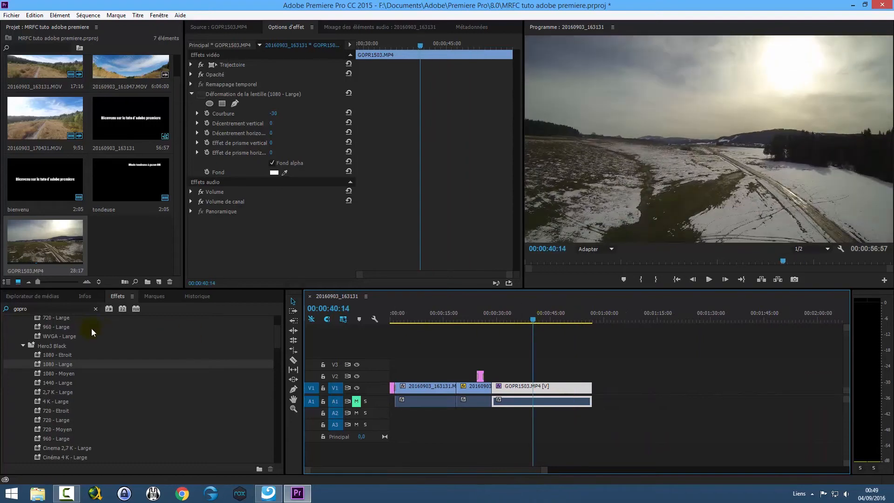
{"action": "left_click", "coordinate": [58, 309]}
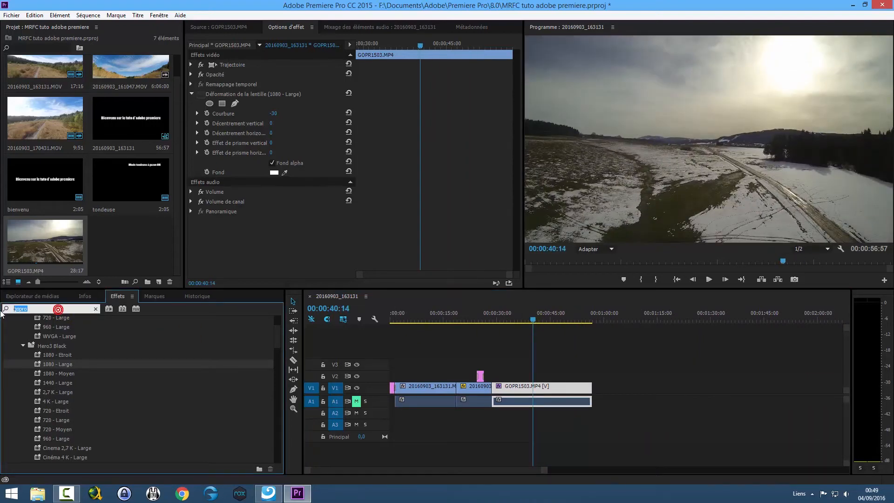
{"action": "type", "text": "fondu"}
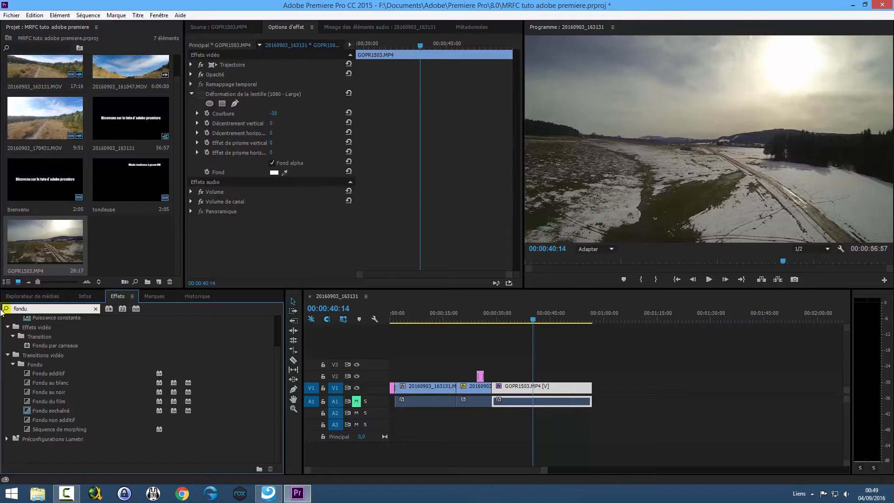
{"action": "left_click_drag", "start_coordinate": [57, 374], "coordinate": [358, 375]}
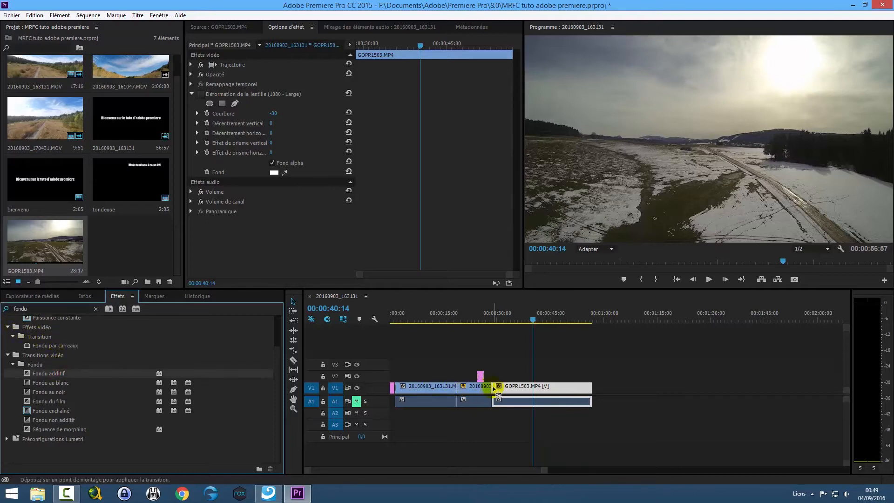
{"action": "left_click_drag", "start_coordinate": [496, 393], "coordinate": [501, 400]}
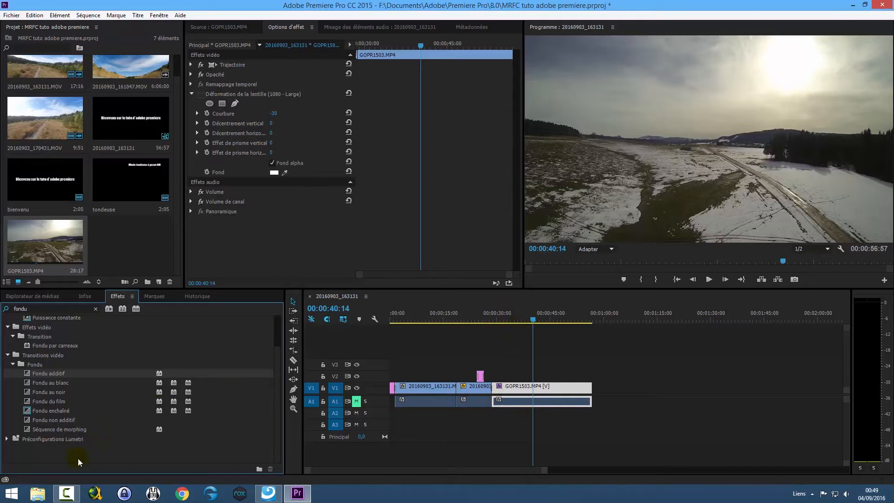
- Import the Jens_East_-_Daybreak music file from the Téléchargements folder and place it on audio track A2 at the sequence start
{"action": "left_click", "coordinate": [38, 493]}
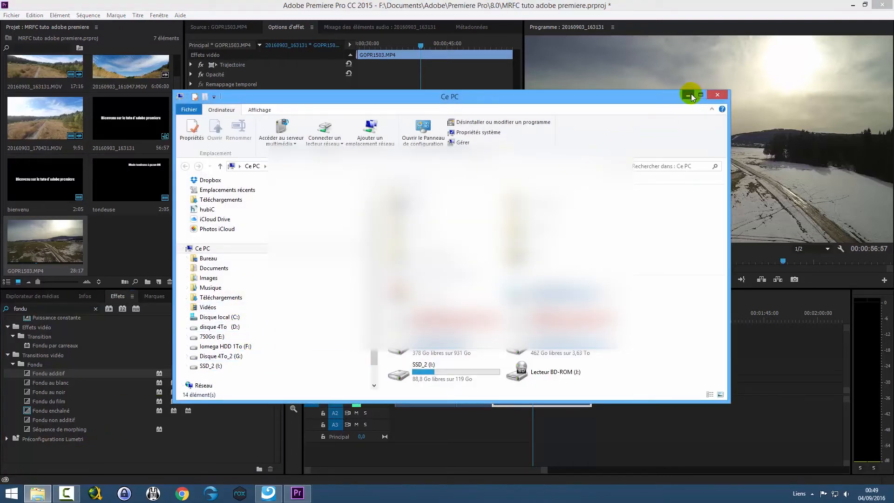
{"action": "left_click", "coordinate": [212, 298]}
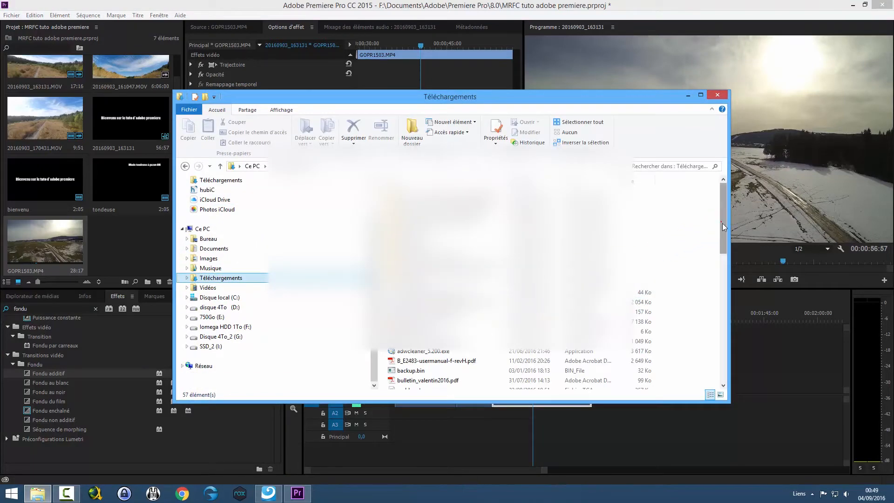
{"action": "left_click_drag", "start_coordinate": [722, 223], "coordinate": [734, 348]}
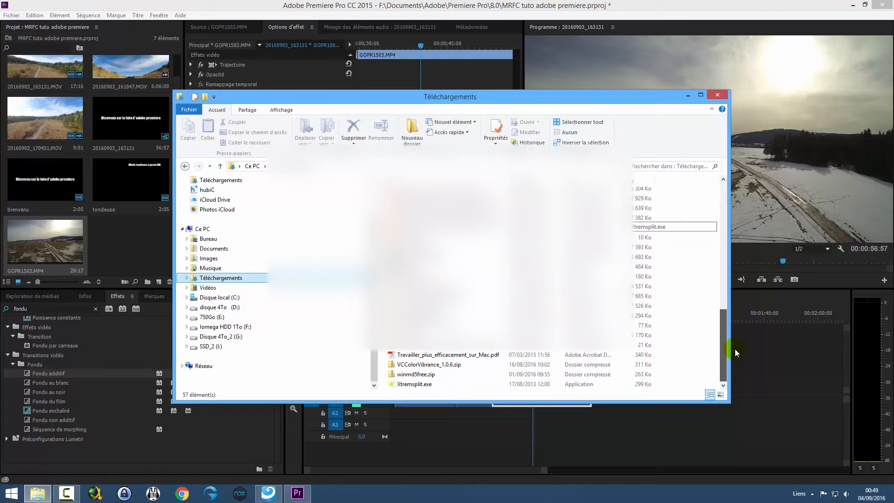
{"action": "left_click_drag", "start_coordinate": [735, 349], "coordinate": [747, 311]}
{"action": "left_click_drag", "start_coordinate": [459, 232], "coordinate": [126, 238]}
{"action": "left_click", "coordinate": [718, 95]}
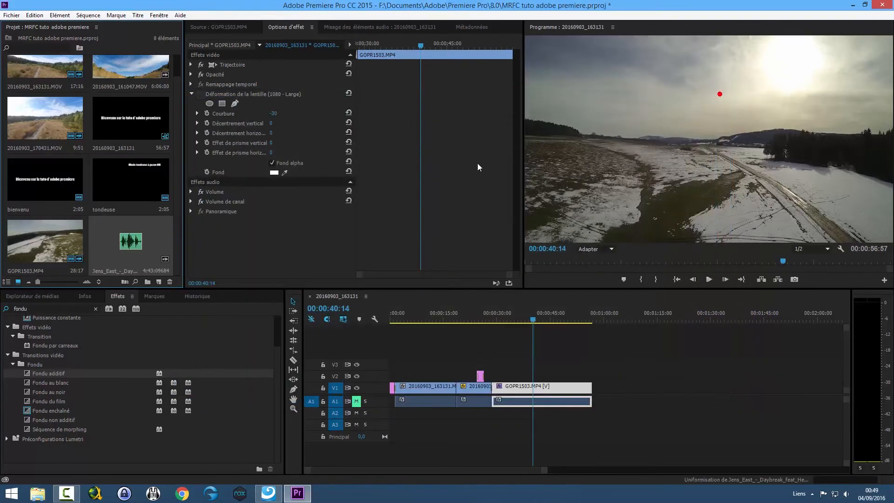
{"action": "left_click_drag", "start_coordinate": [128, 249], "coordinate": [395, 415]}
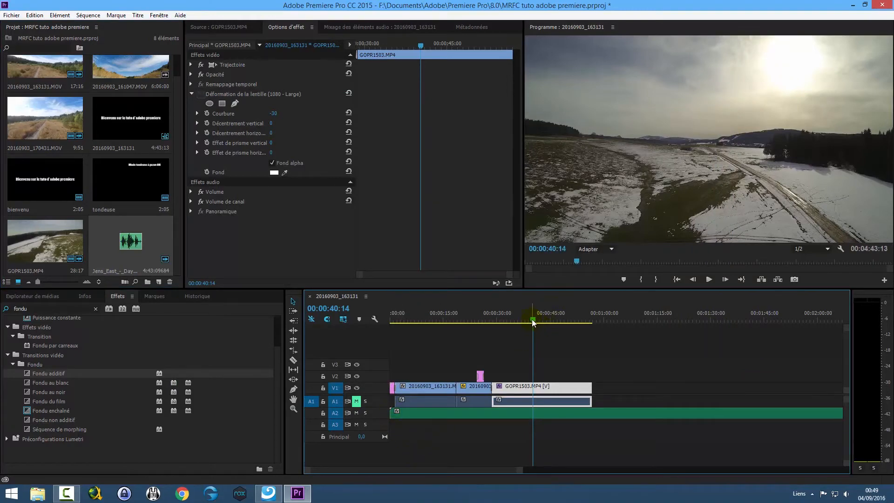
- Play the sequence with the music from the beginning to about 00:00:12:34
{"action": "left_click_drag", "start_coordinate": [533, 320], "coordinate": [388, 325]}
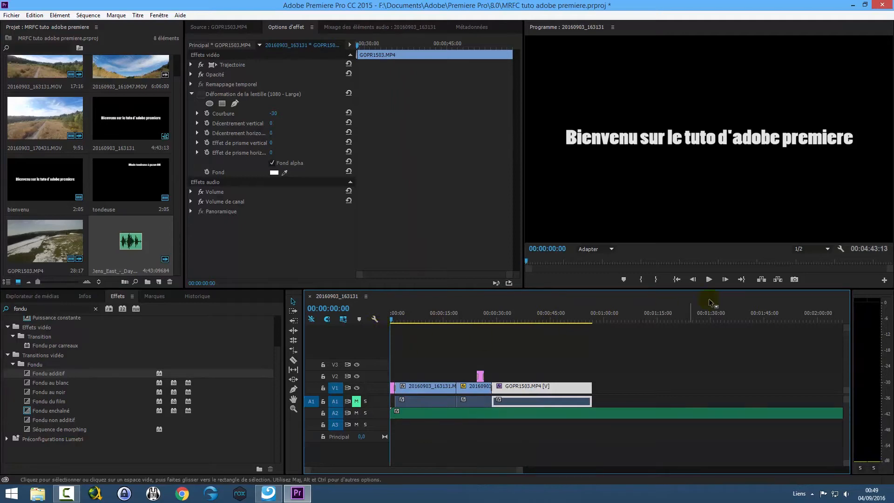
{"action": "left_click", "coordinate": [709, 279]}
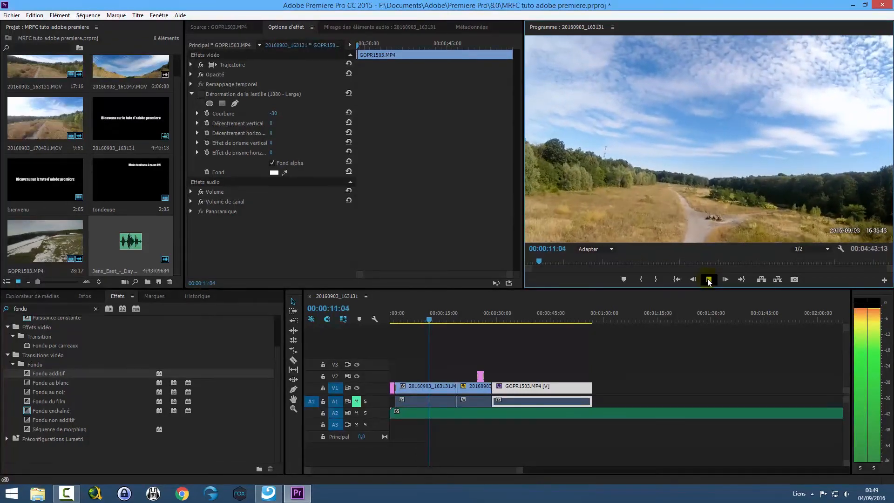
{"action": "left_click", "coordinate": [709, 279]}
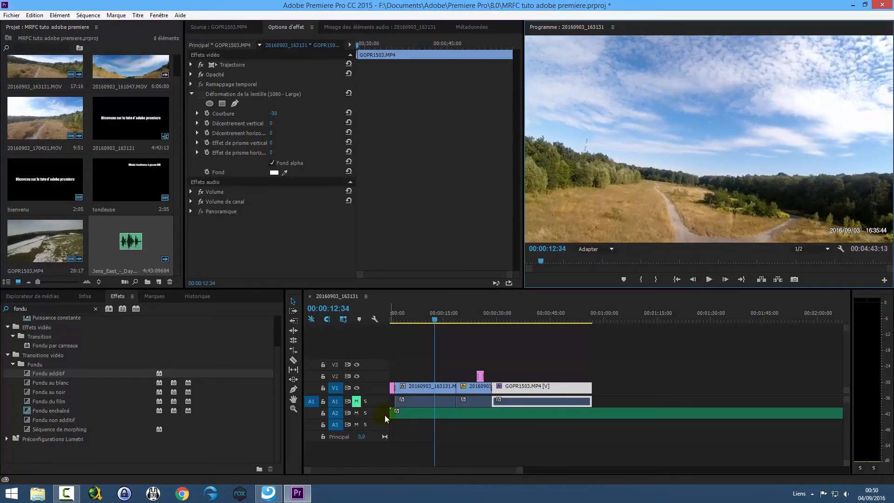
- Enlarge audio track A2 to show the music waveform, and replay the sequence from the start to just past 00:00:16:34
{"action": "left_click_drag", "start_coordinate": [381, 419], "coordinate": [384, 426]}
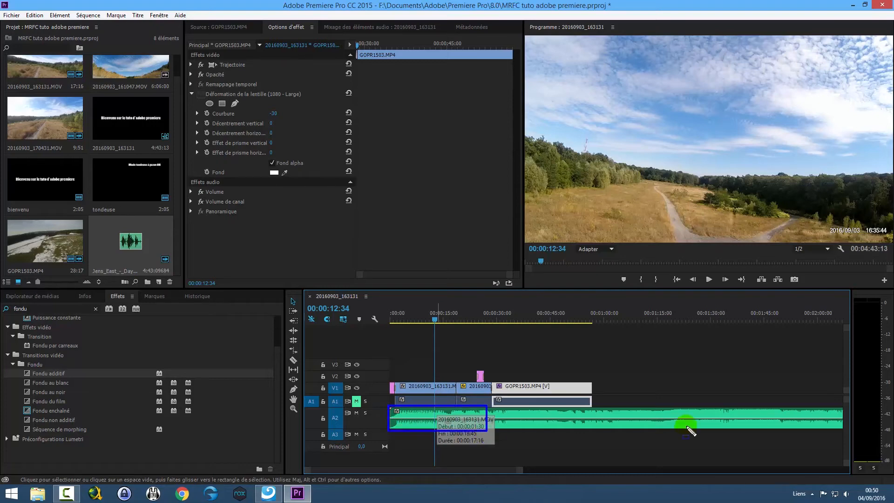
{"action": "left_click_drag", "start_coordinate": [434, 319], "coordinate": [365, 321]}
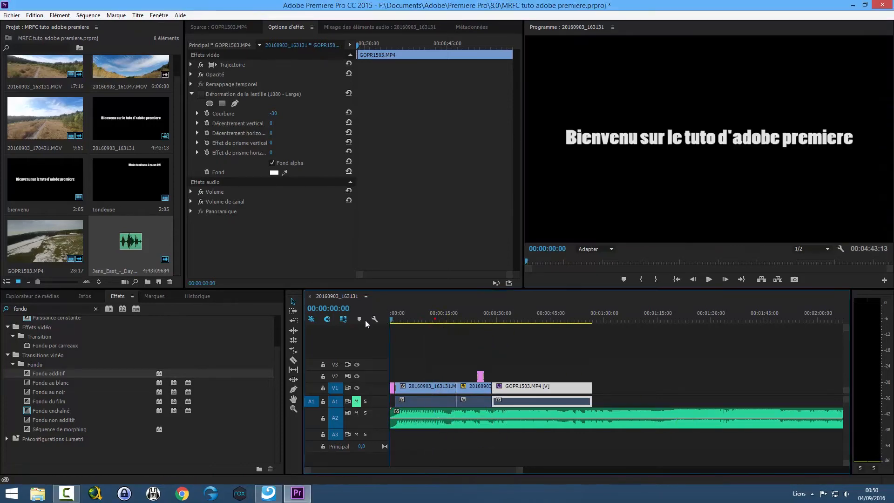
{"action": "left_click", "coordinate": [709, 280]}
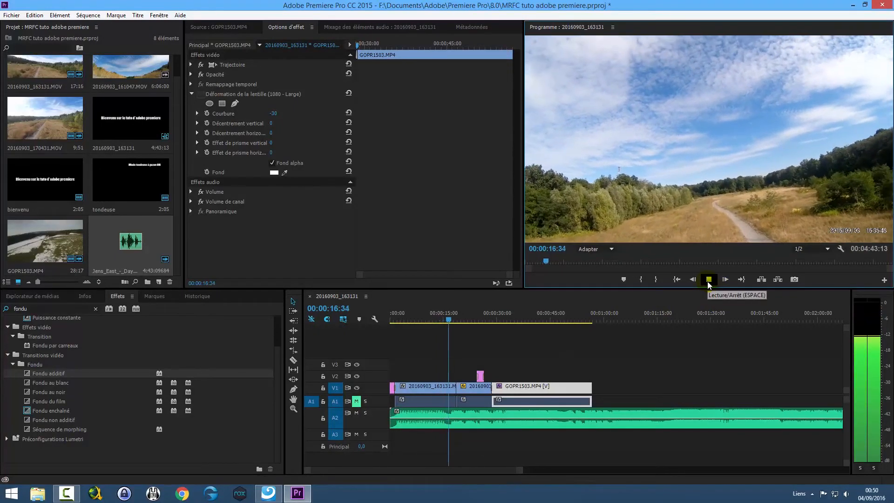
{"action": "left_click", "coordinate": [708, 279]}
- Split 20160903_163131.MOV on V1 at 00:00:11:38 with the Razor tool
{"action": "left_click_drag", "start_coordinate": [451, 319], "coordinate": [432, 318]}
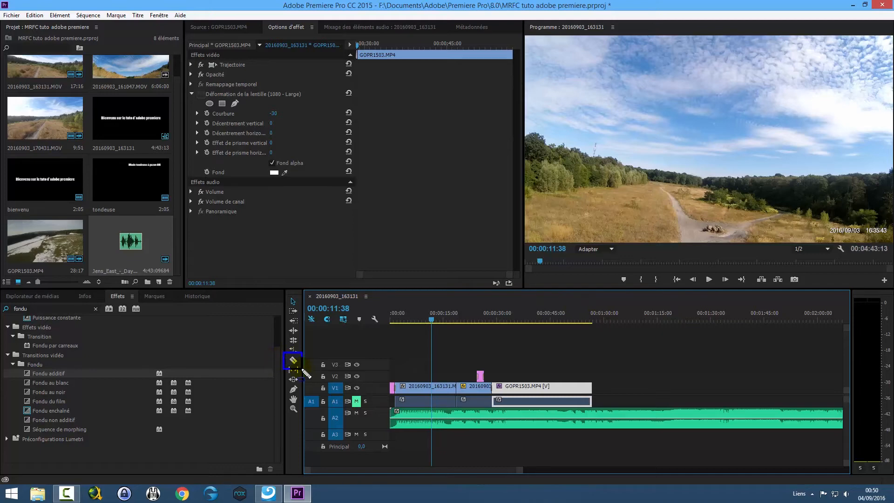
{"action": "key", "text": "Escape"}
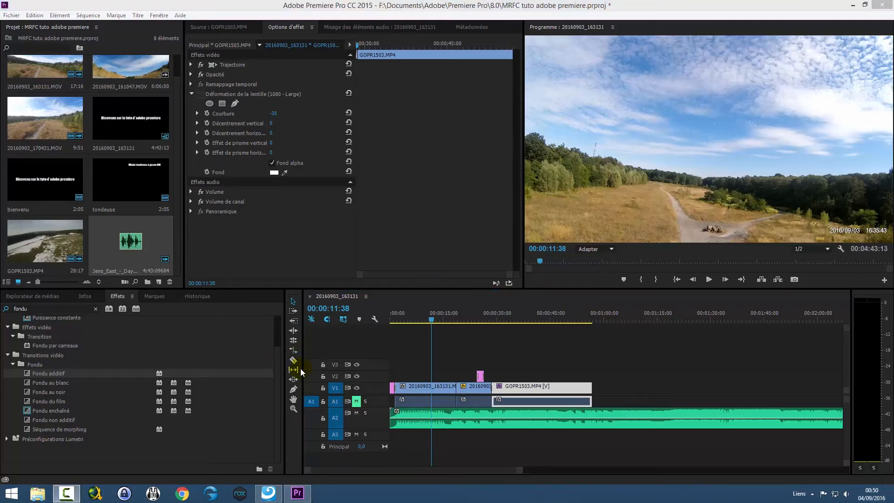
{"action": "left_click", "coordinate": [292, 360]}
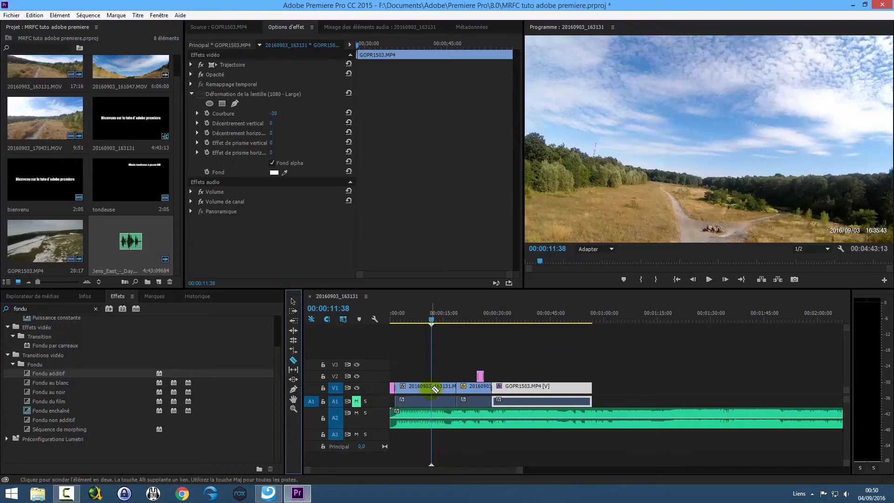
{"action": "left_click", "coordinate": [434, 390]}
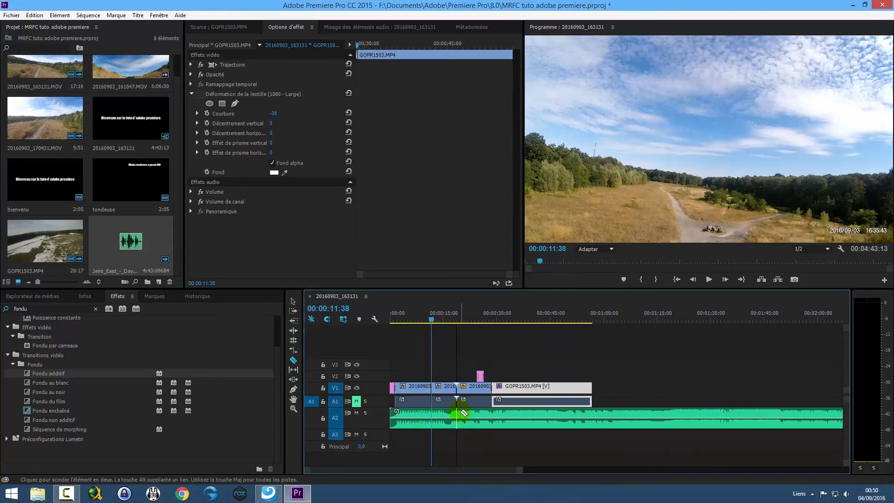
- Delete the second part of 20160903_163131.MOV and shift the following clips and title back to close the gap
{"action": "left_click_drag", "start_coordinate": [431, 320], "coordinate": [474, 322]}
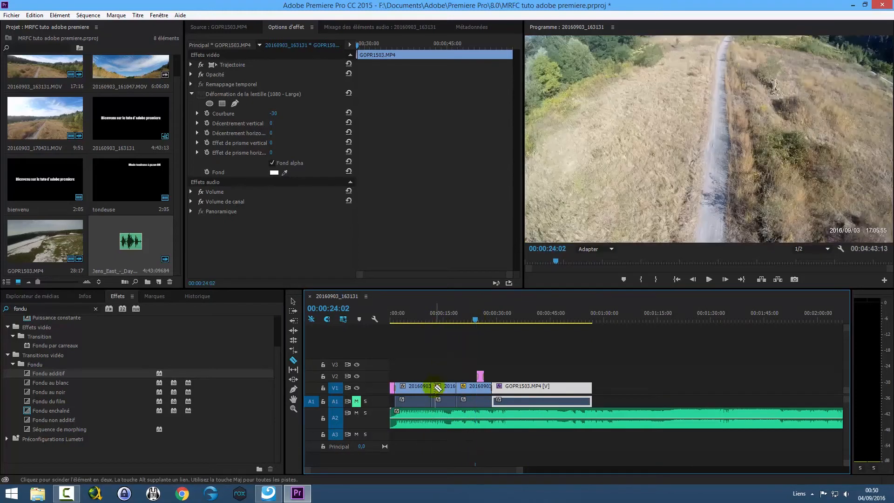
{"action": "left_click", "coordinate": [292, 301]}
{"action": "left_click", "coordinate": [446, 389]}
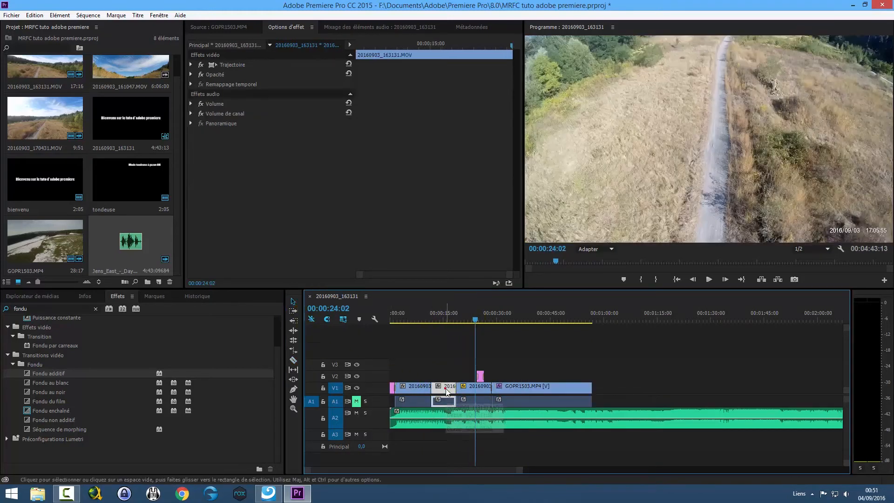
{"action": "key", "text": "Delete"}
{"action": "left_click_drag", "start_coordinate": [442, 366], "coordinate": [540, 391]}
{"action": "left_click", "coordinate": [420, 314]}
{"action": "left_click_drag", "start_coordinate": [419, 315], "coordinate": [429, 315]}
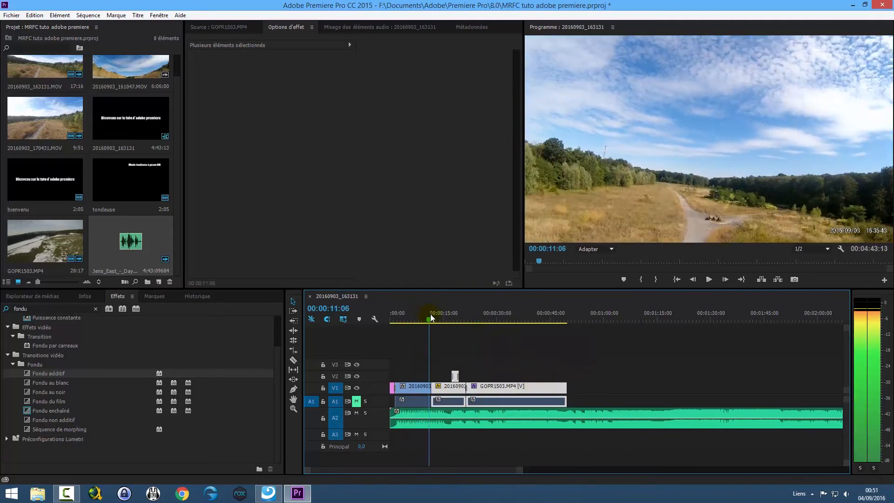
- Trim the end of the music on A2 to the end of GOPR1503.MP4 at 00:00:49:49
{"action": "left_click_drag", "start_coordinate": [520, 469], "coordinate": [684, 470]}
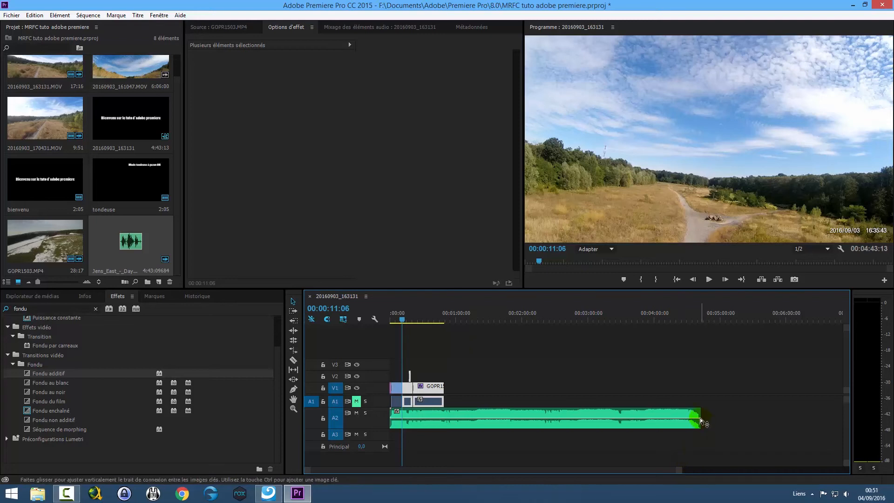
{"action": "left_click_drag", "start_coordinate": [701, 422], "coordinate": [445, 418]}
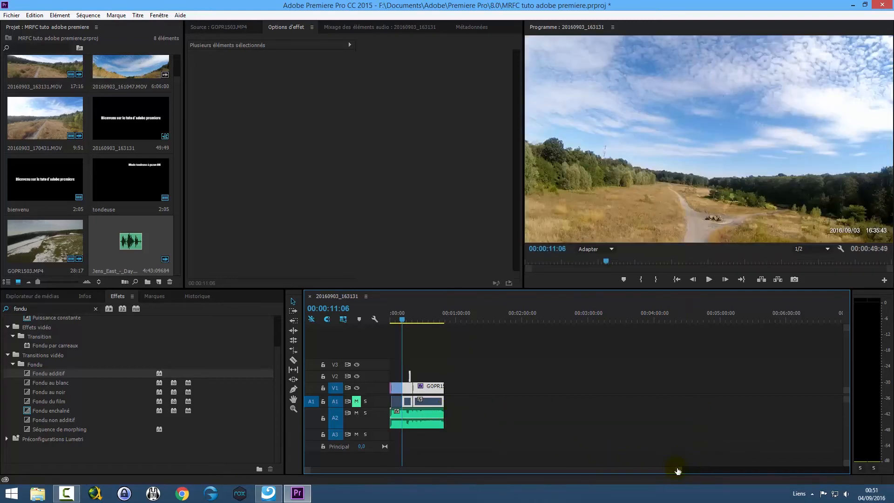
{"action": "left_click_drag", "start_coordinate": [677, 471], "coordinate": [571, 467]}
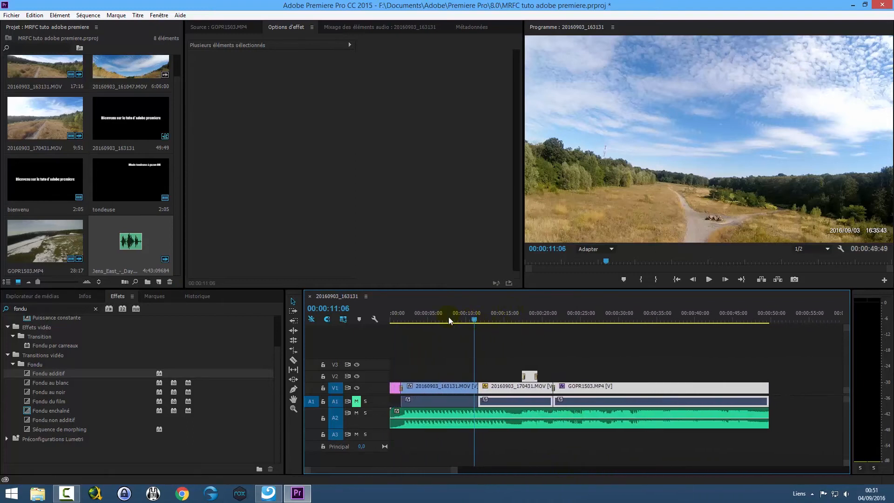
- Apply Fondu additif between 20160903_163131.MOV and 20160903_170431.MOV and lengthen the transition to 00:00:01:07
{"action": "left_click_drag", "start_coordinate": [66, 372], "coordinate": [477, 390]}
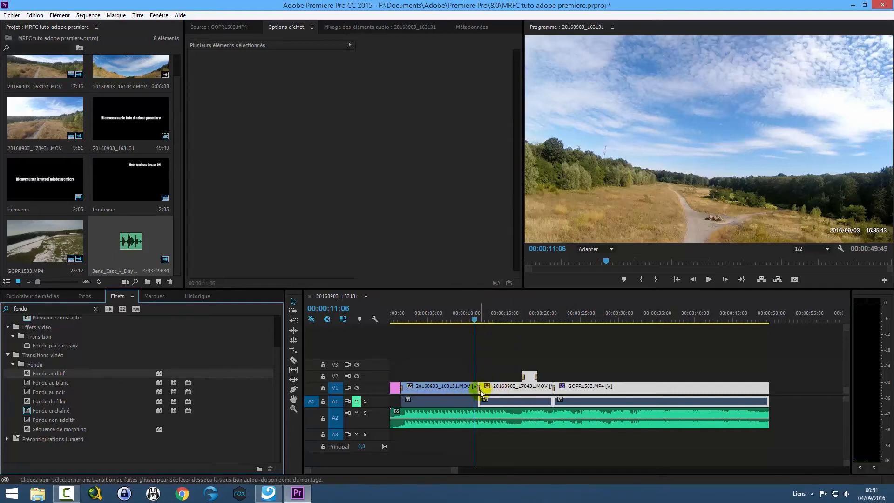
{"action": "left_click_drag", "start_coordinate": [453, 470], "coordinate": [414, 473]}
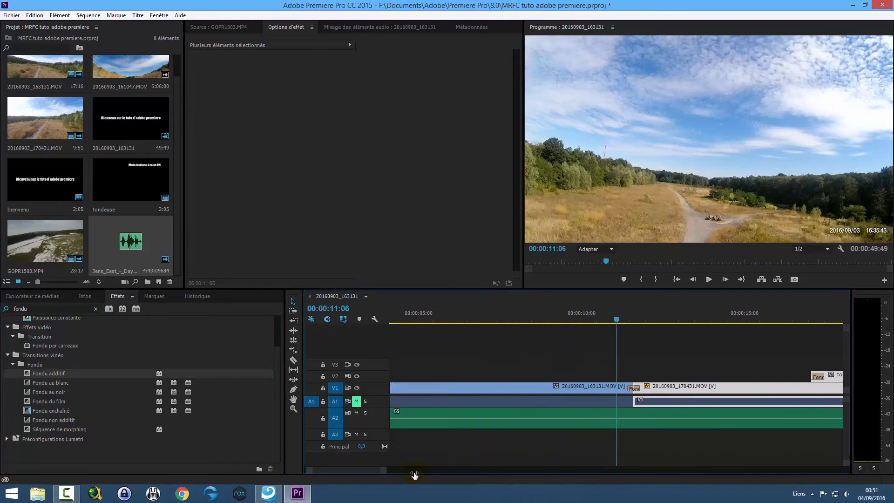
{"action": "left_click", "coordinate": [633, 389]}
{"action": "left_click_drag", "start_coordinate": [633, 388], "coordinate": [616, 388]}
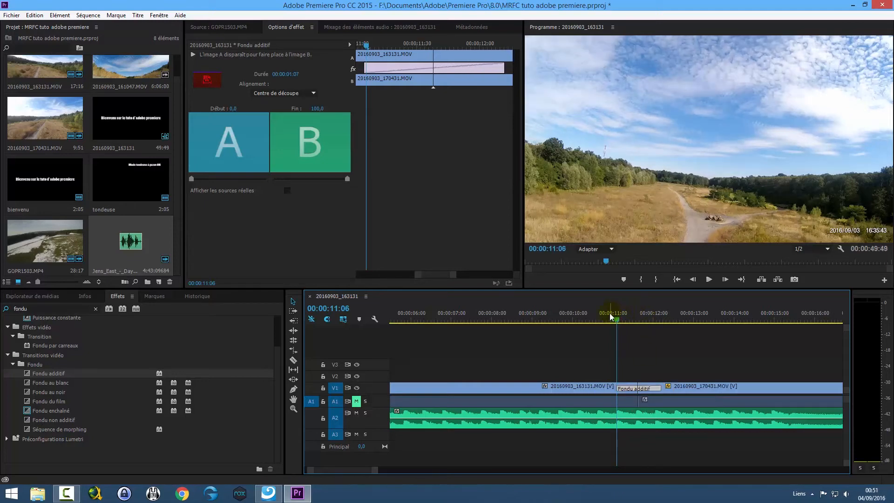
- Play the sequence from 00:00:04:10 to about 00:00:09:32
{"action": "left_click_drag", "start_coordinate": [617, 321], "coordinate": [570, 322]}
{"action": "left_click_drag", "start_coordinate": [377, 469], "coordinate": [523, 470]}
{"action": "left_click_drag", "start_coordinate": [421, 320], "coordinate": [403, 320]}
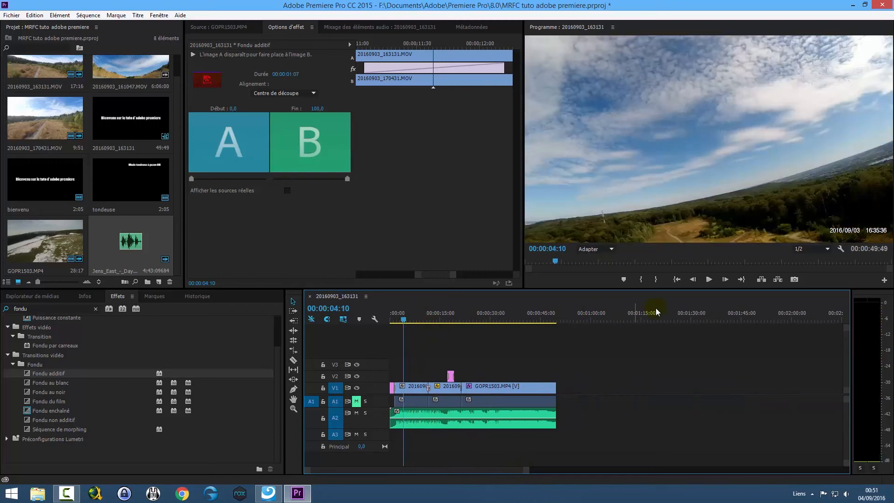
{"action": "left_click", "coordinate": [708, 280]}
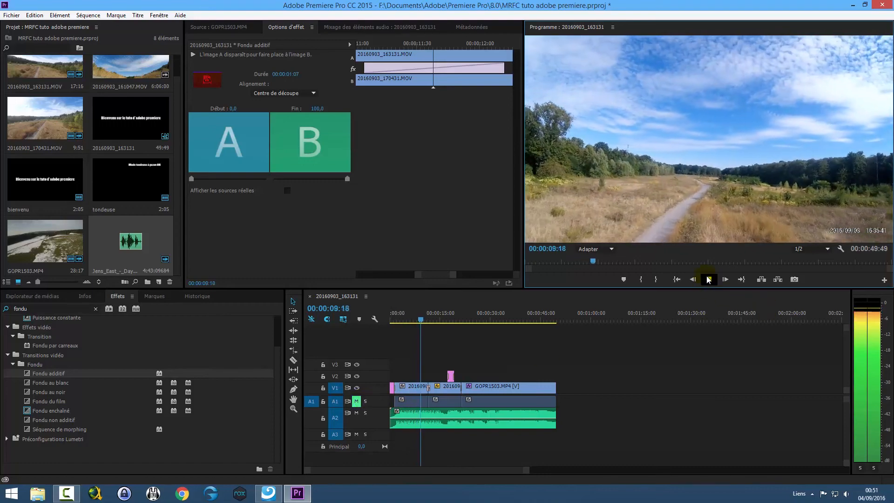
- Unmute audio track A1 and play the sequence from 00:00:01:23 to hear the clip sound with the music
{"action": "left_click", "coordinate": [356, 401]}
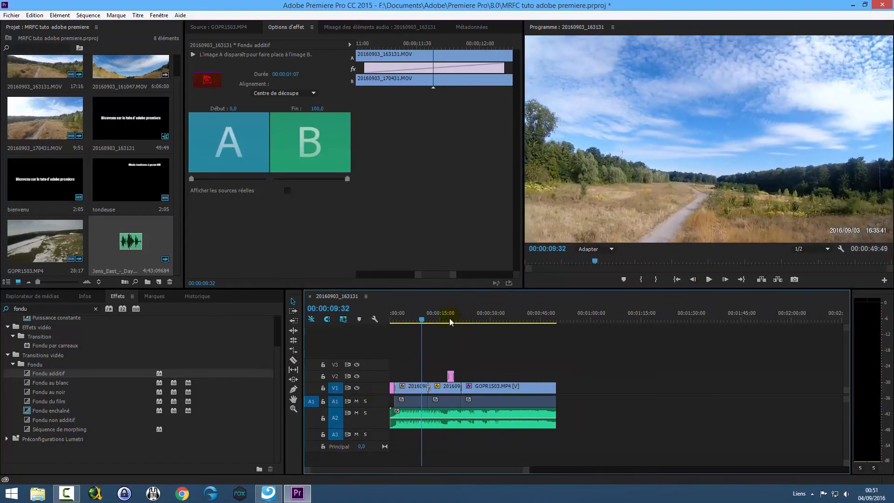
{"action": "left_click_drag", "start_coordinate": [420, 320], "coordinate": [393, 320]}
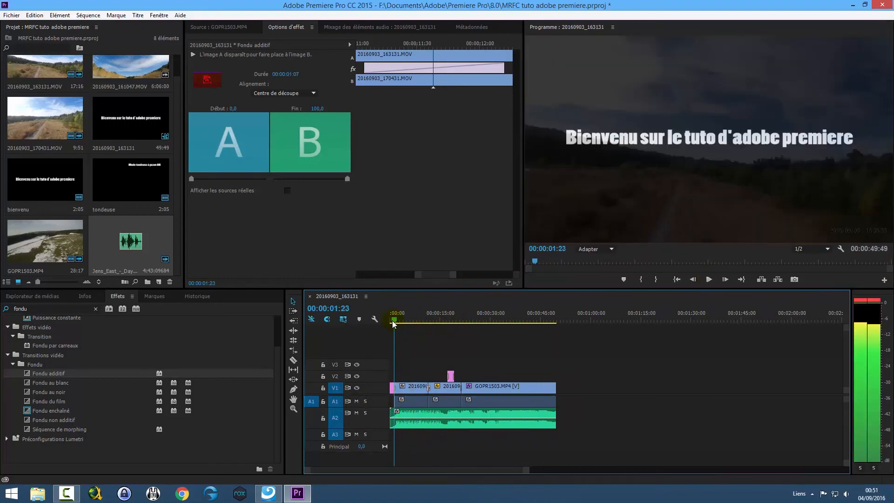
{"action": "left_click", "coordinate": [707, 279]}
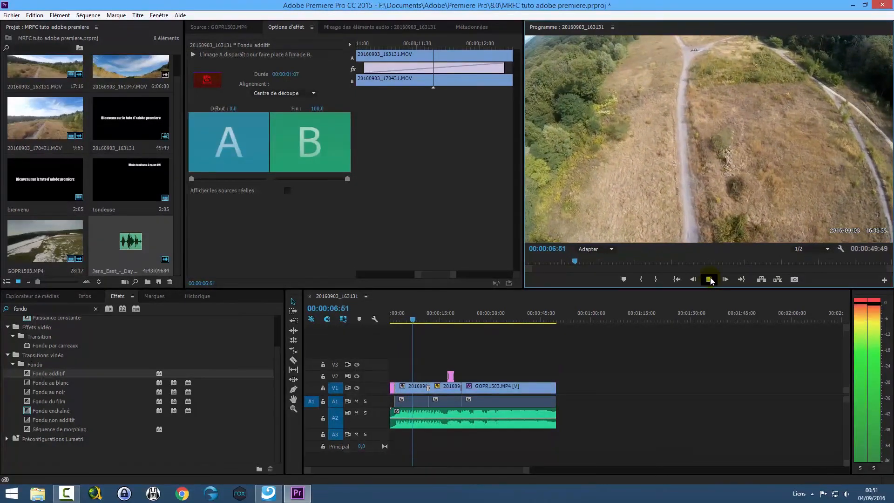
- Stop playback, select the 20160903_163131.MOV clip and increase the height of audio track A1
{"action": "left_click", "coordinate": [709, 279]}
{"action": "left_click", "coordinate": [409, 401]}
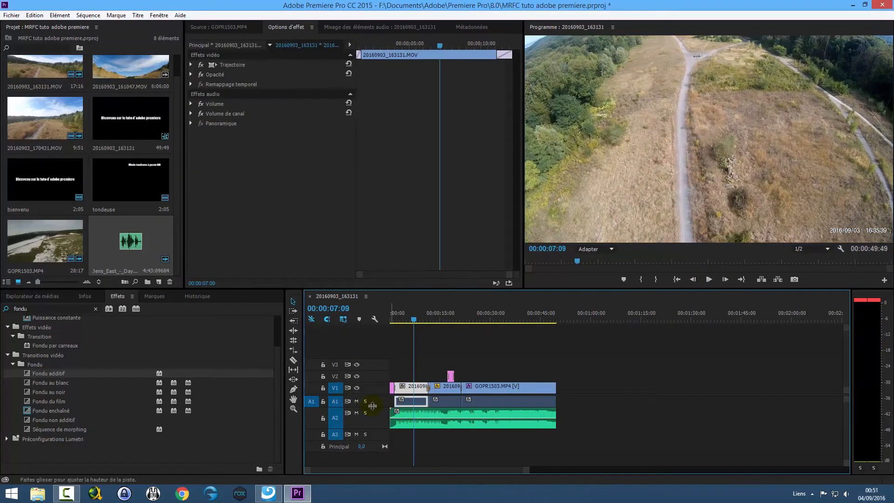
{"action": "left_click_drag", "start_coordinate": [372, 407], "coordinate": [373, 411]}
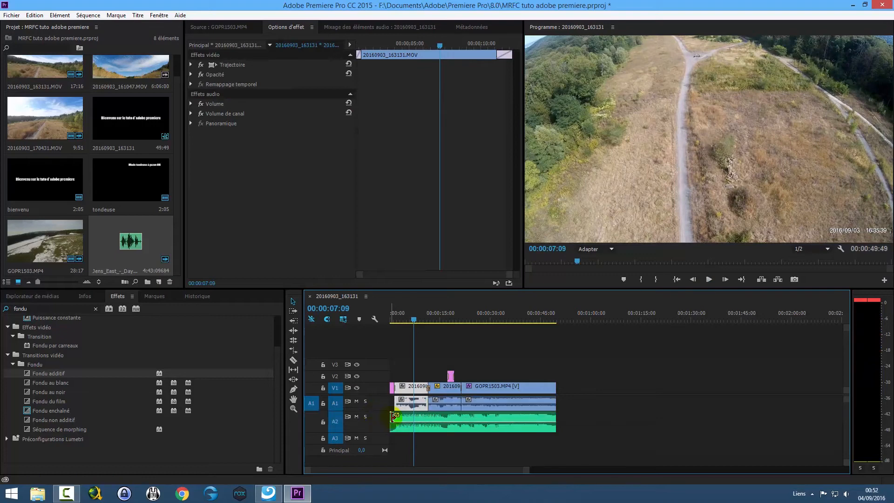
{"action": "left_click", "coordinate": [510, 357]}
- Turn off keyframing for the volume level (Niveau) of 20160903_163131.MOV and set it to -15 dB
{"action": "left_click", "coordinate": [191, 102]}
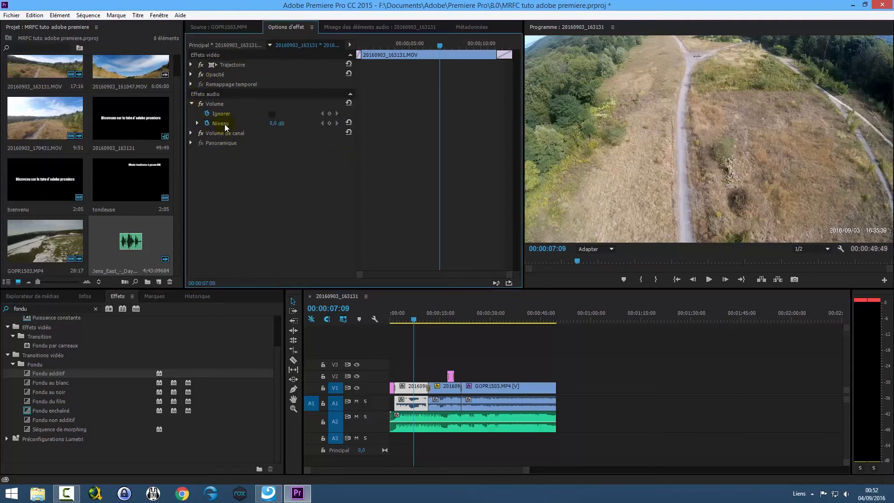
{"action": "left_click", "coordinate": [206, 123]}
{"action": "left_click", "coordinate": [276, 123]}
{"action": "type", "text": "-15"}
{"action": "key", "text": "Return"}
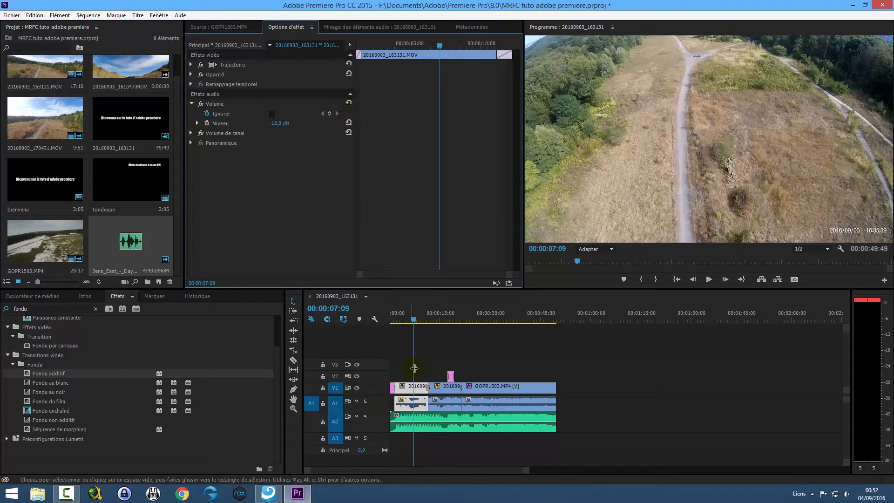
- Play the sequence from 00:00:02:05 to about 00:00:03:58 to check the clip's sound against the music
{"action": "left_click_drag", "start_coordinate": [413, 320], "coordinate": [398, 320]}
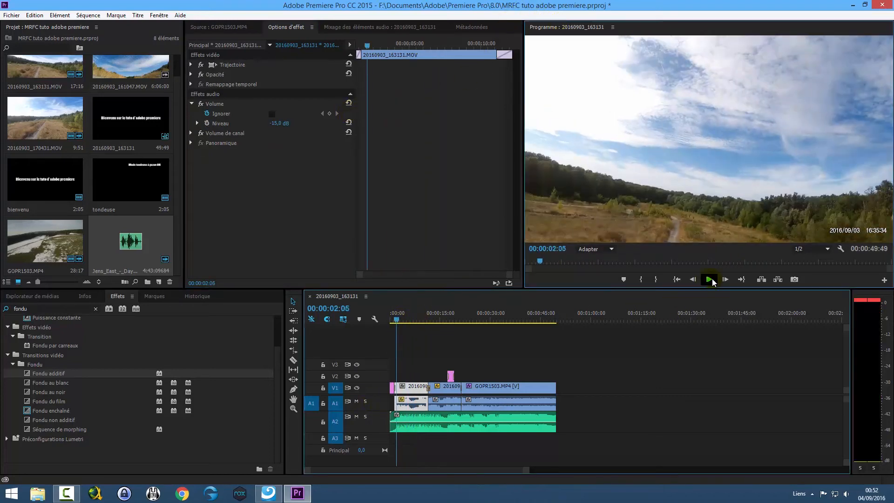
{"action": "left_click", "coordinate": [709, 279]}
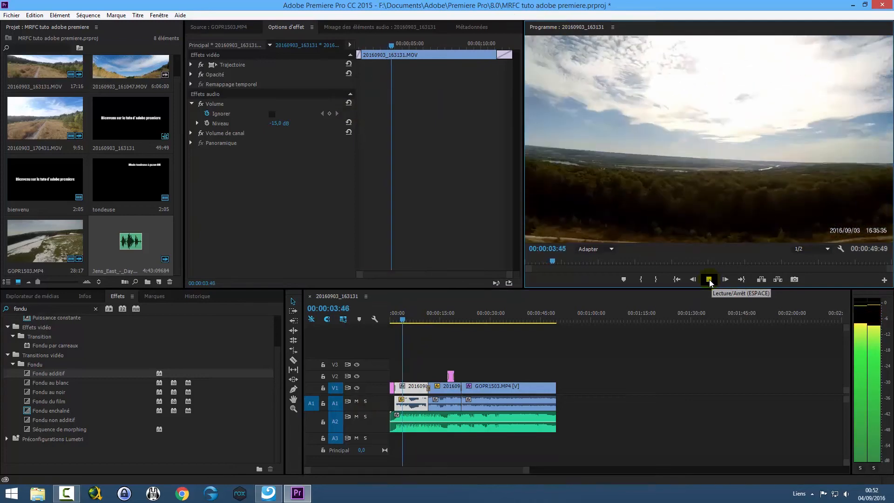
{"action": "left_click", "coordinate": [709, 280]}
- Set the volume level of 20160903_163131.MOV to -18 dB and play the sequence to about 00:00:10:20
{"action": "left_click", "coordinate": [273, 124]}
{"action": "type", "text": "-18"}
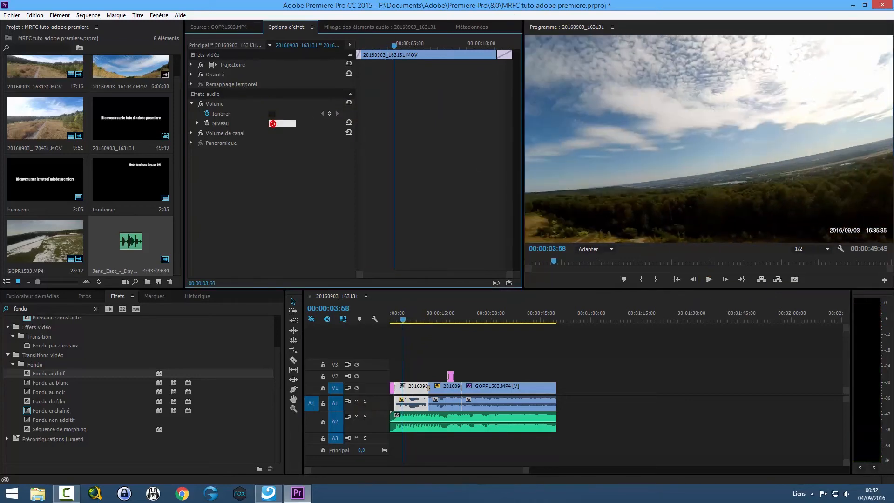
{"action": "key", "text": "Return"}
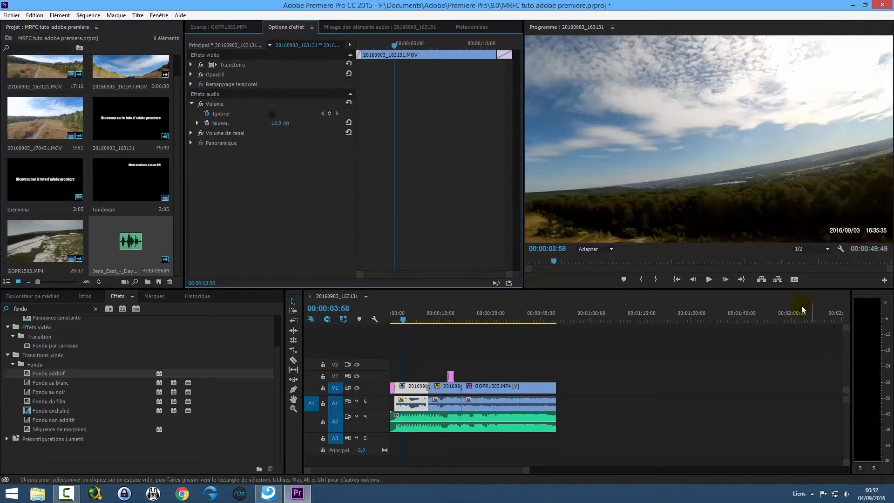
{"action": "left_click", "coordinate": [709, 280]}
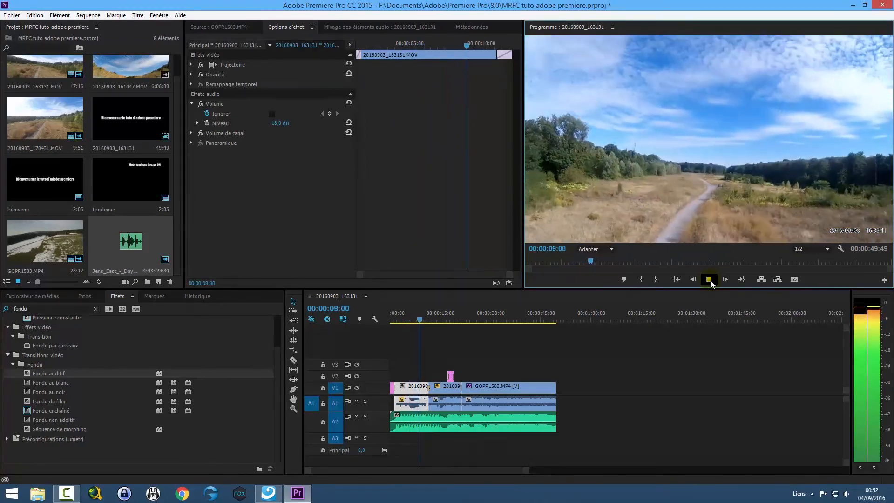
{"action": "left_click", "coordinate": [710, 281]}
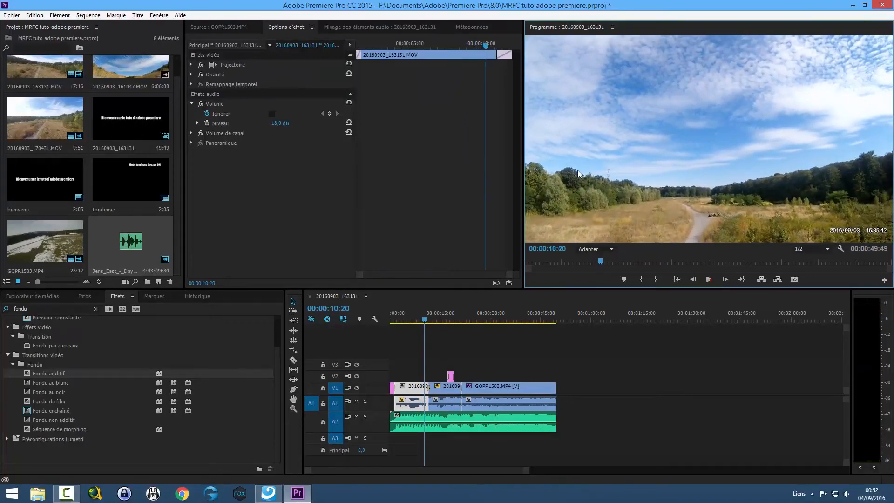
- Set the volume level of 20160903_163131.MOV to -16 dB and play the sequence from 00:00:03:04
{"action": "left_click", "coordinate": [278, 123]}
{"action": "type", "text": "-1"}
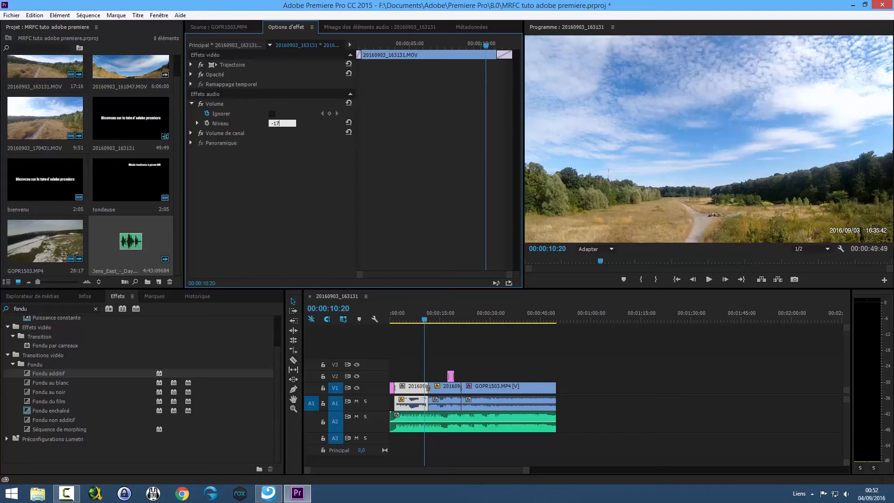
{"action": "type", "text": "6"}
{"action": "key", "text": "Return"}
{"action": "left_click_drag", "start_coordinate": [425, 321], "coordinate": [400, 320]}
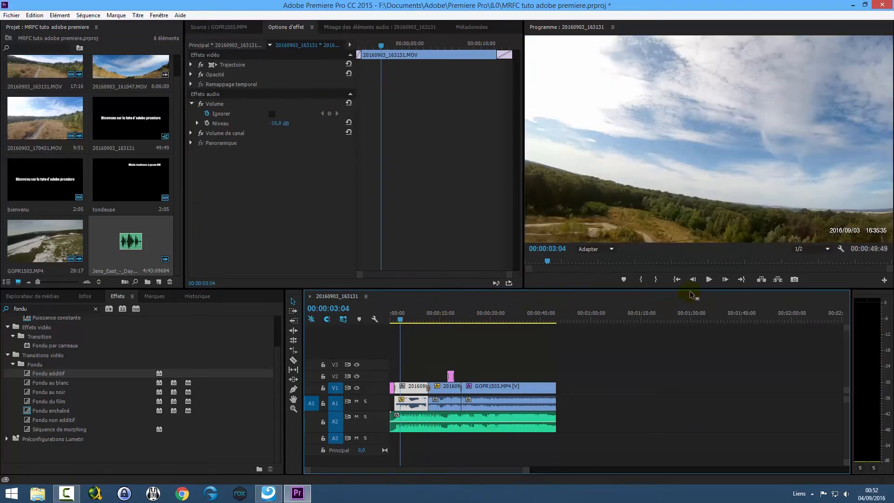
{"action": "left_click", "coordinate": [709, 279]}
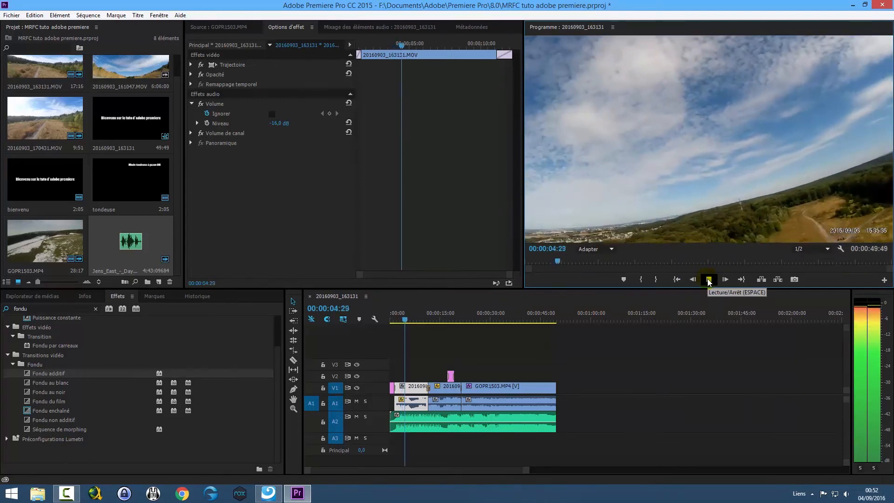
- Set the volume level of 20160903_163131.MOV to -15 dB and listen to the mix up to about 00:00:09:53
{"action": "left_click", "coordinate": [279, 124]}
{"action": "type", "text": "-15"}
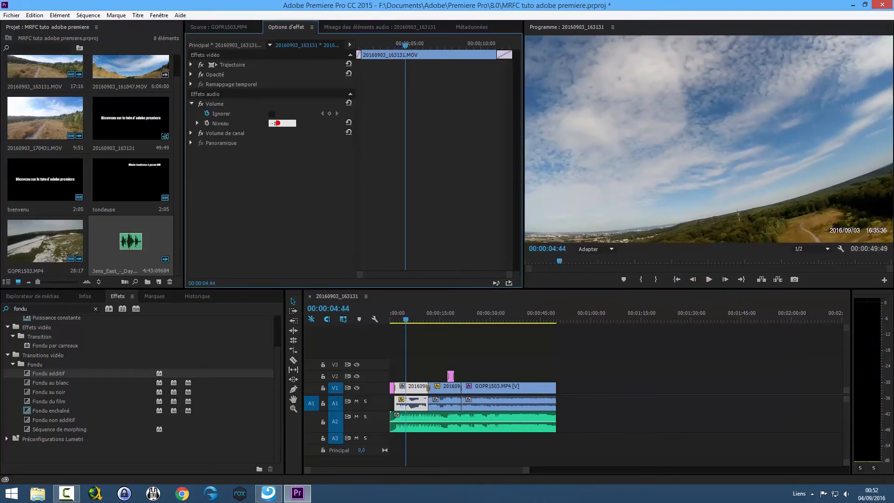
{"action": "key", "text": "Return"}
{"action": "left_click", "coordinate": [403, 320]}
{"action": "left_click", "coordinate": [709, 279]}
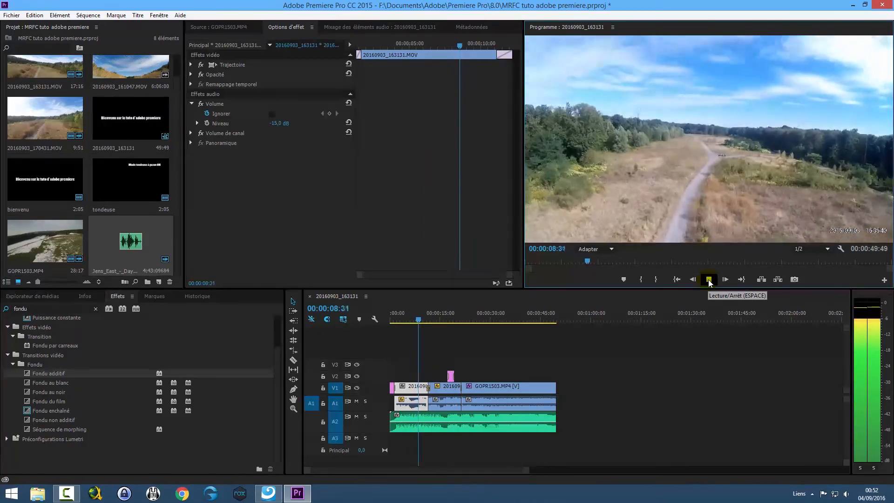
{"action": "left_click", "coordinate": [709, 280]}
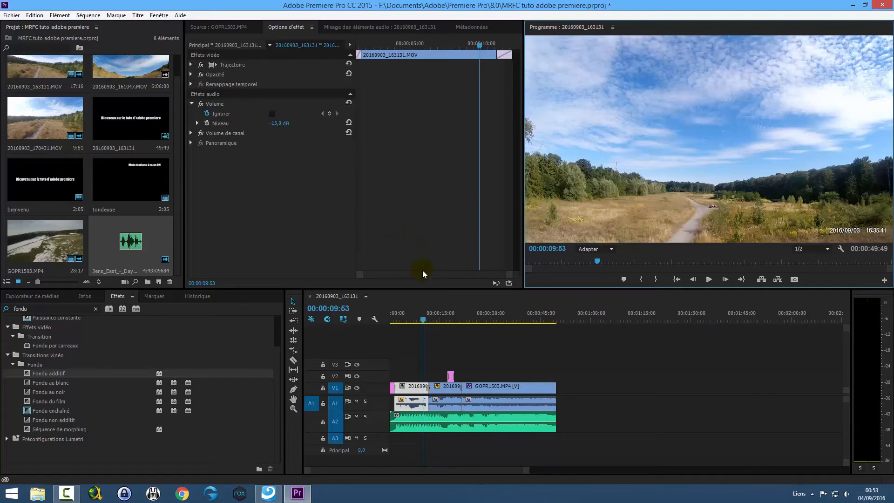
- Add an opacity keyframe at 100% to GOPR1503.MP4 at 00:00:23:22
{"action": "left_click_drag", "start_coordinate": [423, 320], "coordinate": [467, 323]}
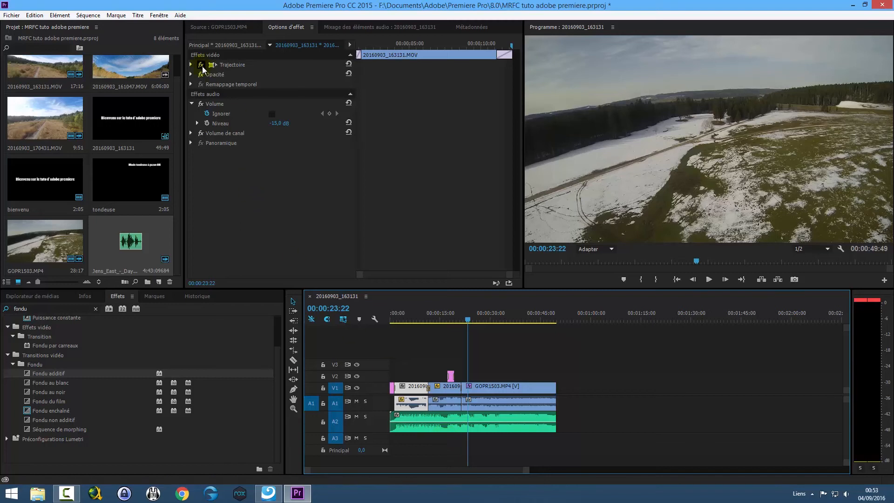
{"action": "left_click", "coordinate": [500, 394]}
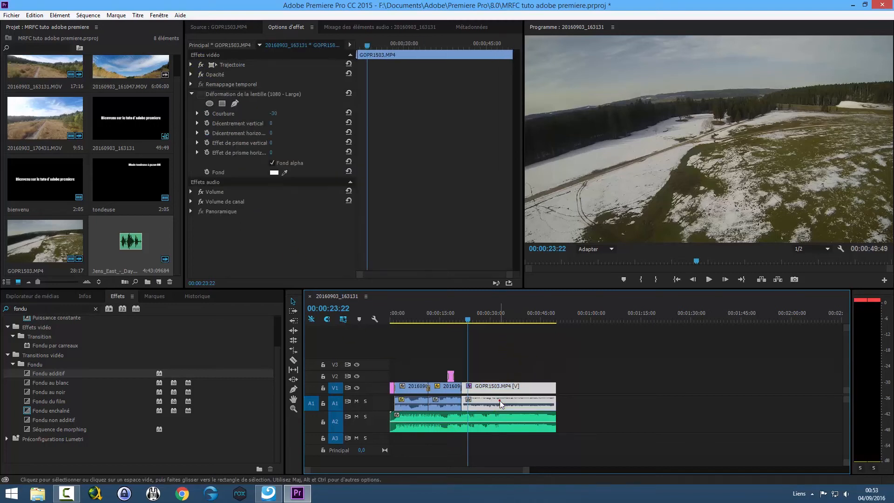
{"action": "left_click", "coordinate": [191, 75]}
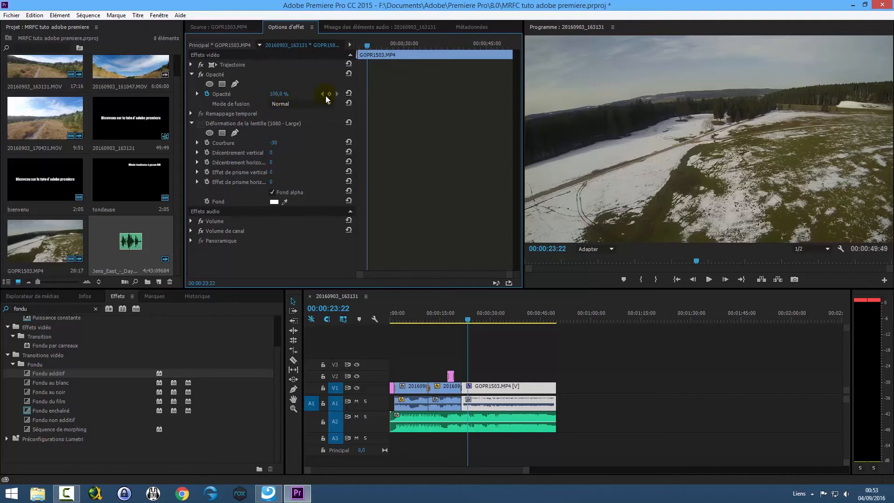
{"action": "left_click", "coordinate": [207, 94]}
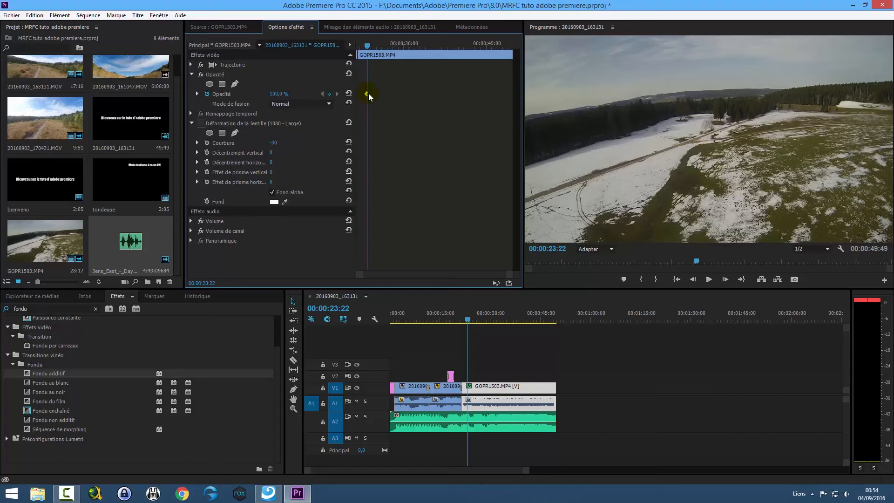
{"action": "key", "text": "ctrl+shift+d"}
{"action": "mouse_move", "coordinate": [368, 95]}
{"action": "left_mouse_down"}
{"action": "mouse_move", "coordinate": [364, 86]}
{"action": "mouse_move", "coordinate": [377, 102]}
{"action": "left_mouse_up"}
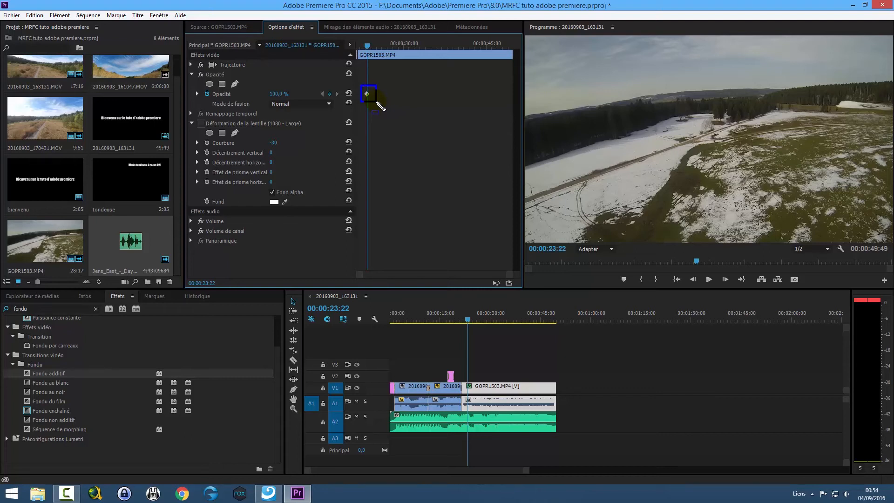
{"action": "key", "text": "Escape"}
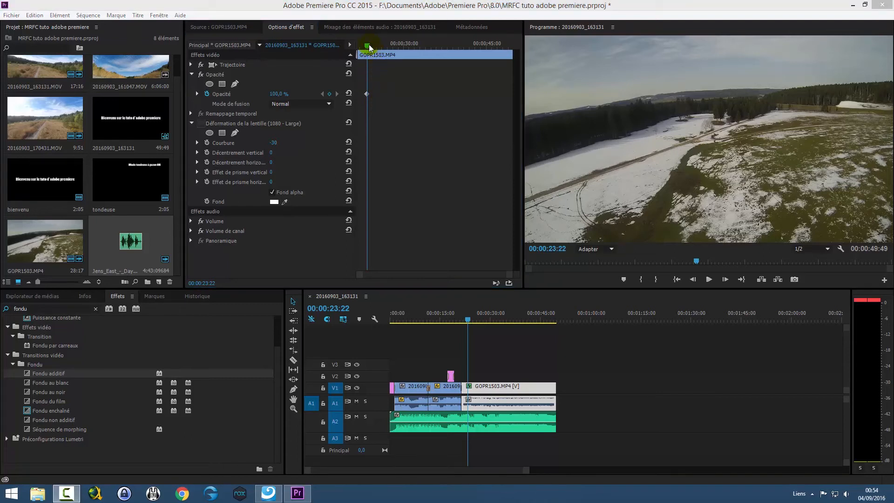
- Set the opacity of GOPR1503.MP4 to 0% at 00:00:42:27 to create a second keyframe
{"action": "left_click_drag", "start_coordinate": [368, 46], "coordinate": [472, 46]}
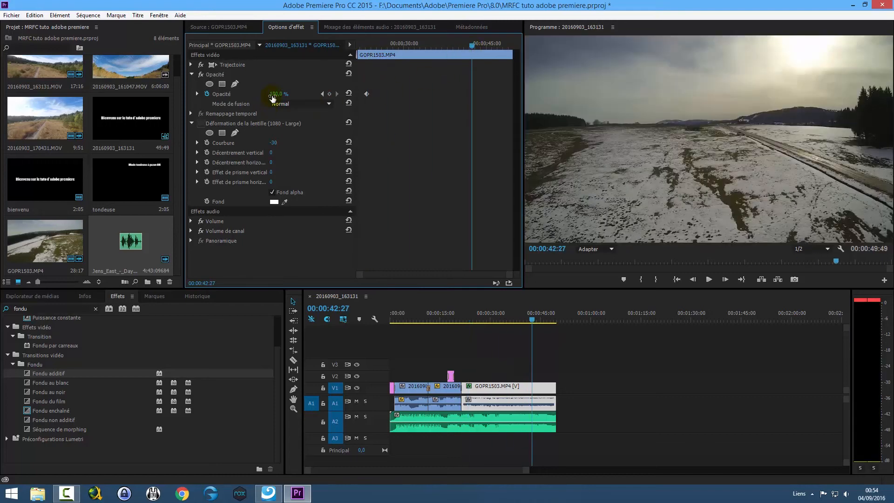
{"action": "left_click", "coordinate": [273, 94]}
{"action": "type", "text": "0"}
{"action": "key", "text": "Return"}
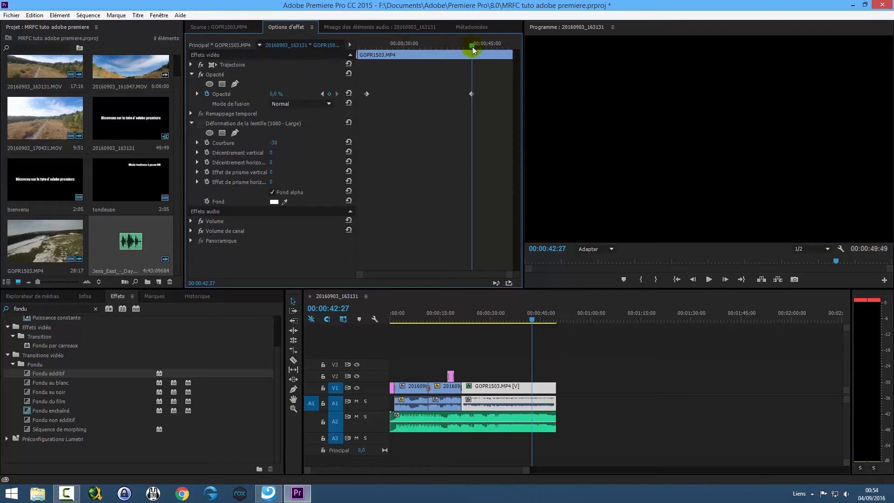
- Scrub between the two opacity keyframes of GOPR1503.MP4, stopping at 00:00:26:17 and 00:00:32:07, to examine the gradual fade
{"action": "left_click_drag", "start_coordinate": [471, 46], "coordinate": [385, 51]}
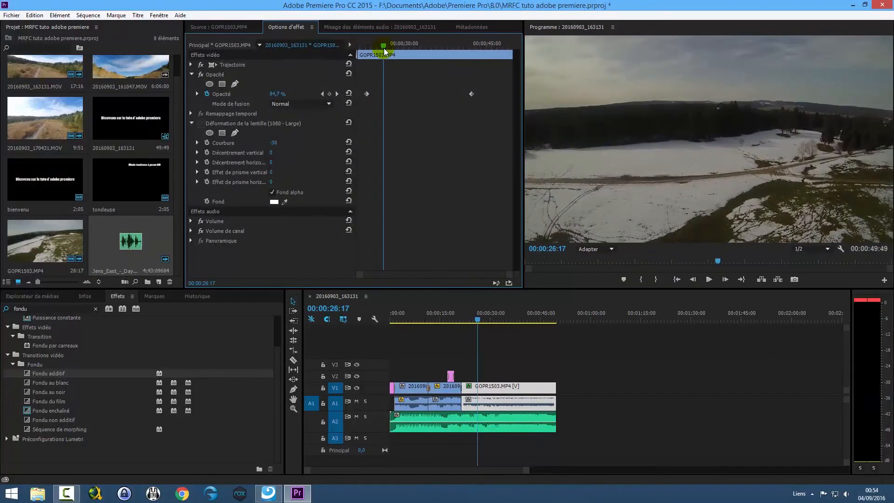
{"action": "left_click_drag", "start_coordinate": [259, 78], "coordinate": [296, 101]}
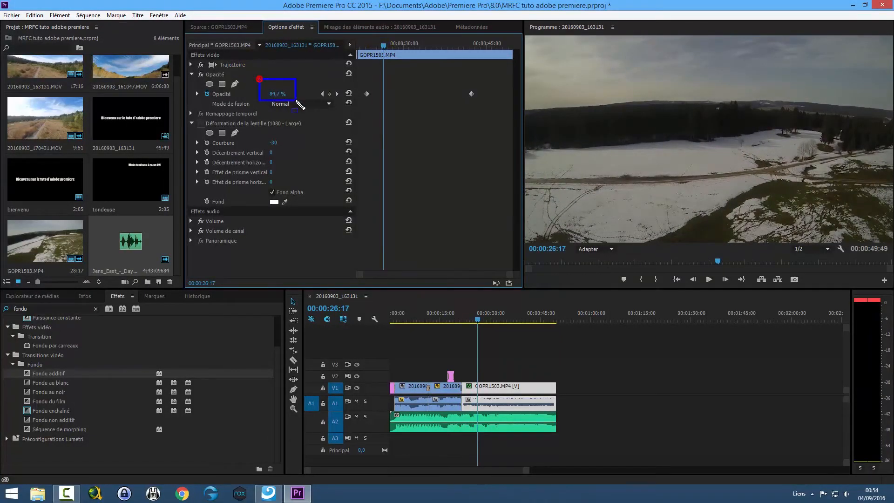
{"action": "key", "text": "Escape"}
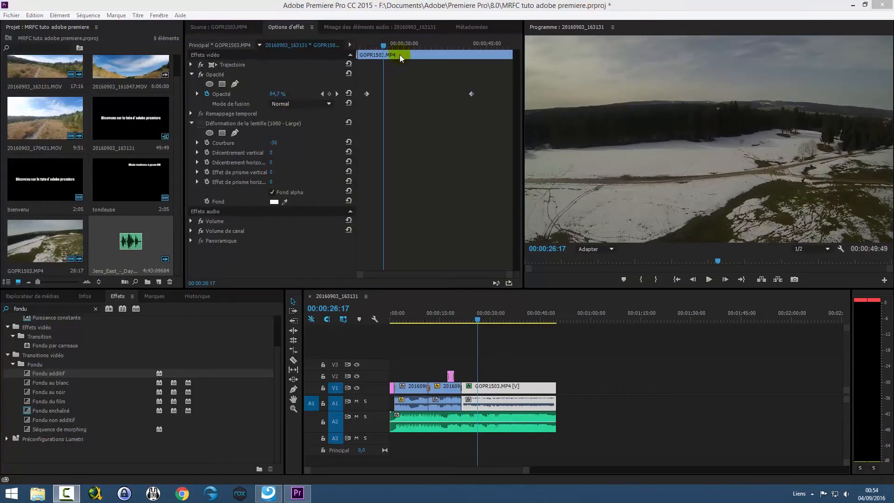
{"action": "left_click_drag", "start_coordinate": [384, 47], "coordinate": [414, 57]}
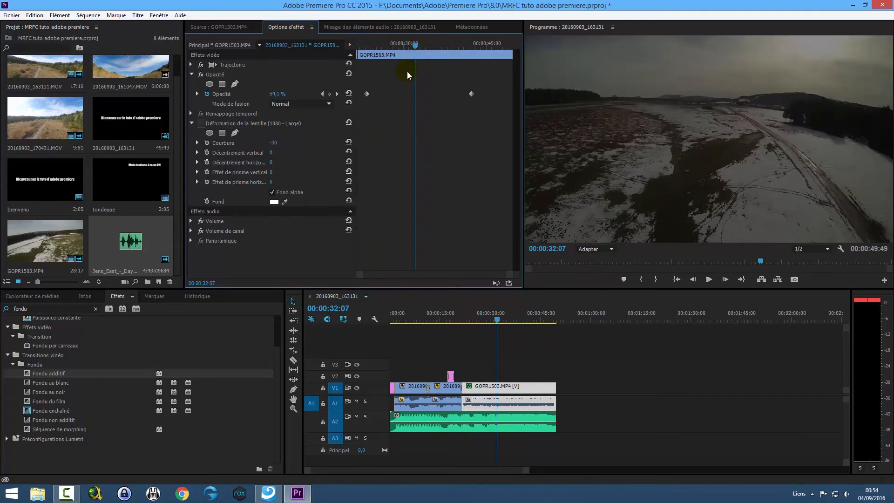
- Undo both opacity keyframes on GOPR1503.MP4 and collapse its opacity settings
{"action": "key", "text": "ctrl+z"}
{"action": "key", "text": "ctrl+z"}
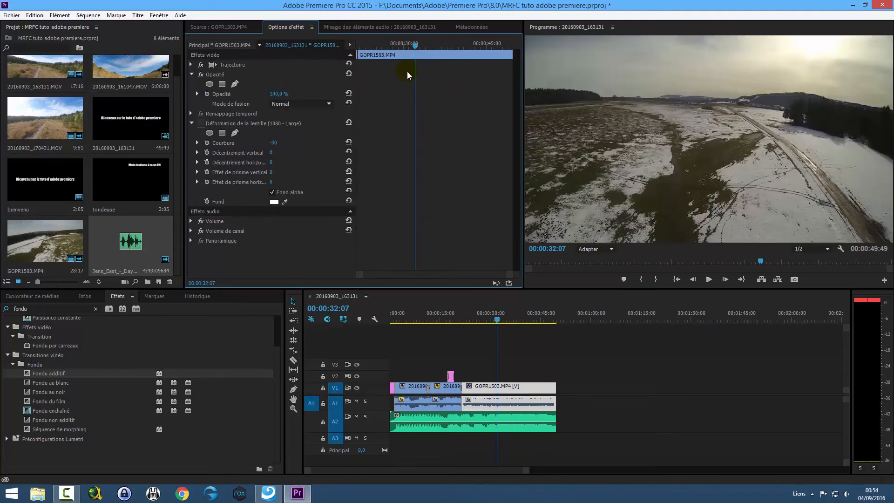
{"action": "left_click", "coordinate": [197, 93]}
{"action": "left_click", "coordinate": [198, 93]}
{"action": "left_click", "coordinate": [192, 74]}
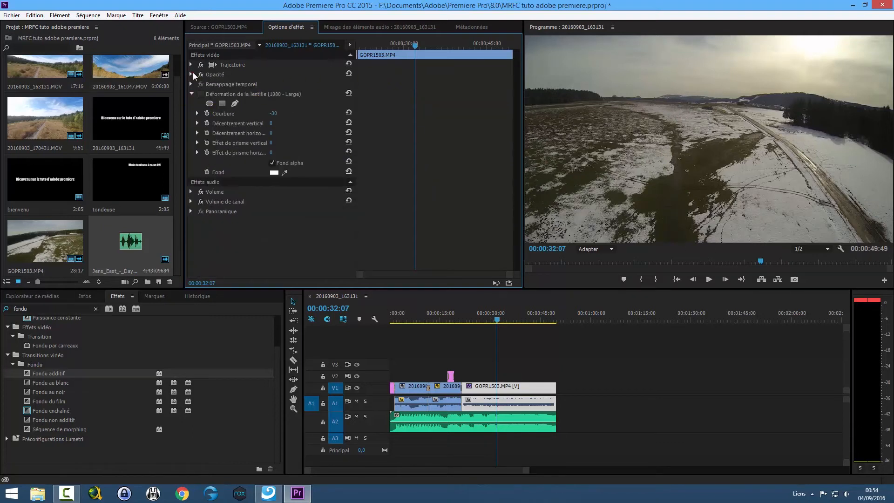
- Compare the audio clips on A1, and select 20160903_170431.MOV and GOPR1503.MP4 together
{"action": "left_click", "coordinate": [423, 408]}
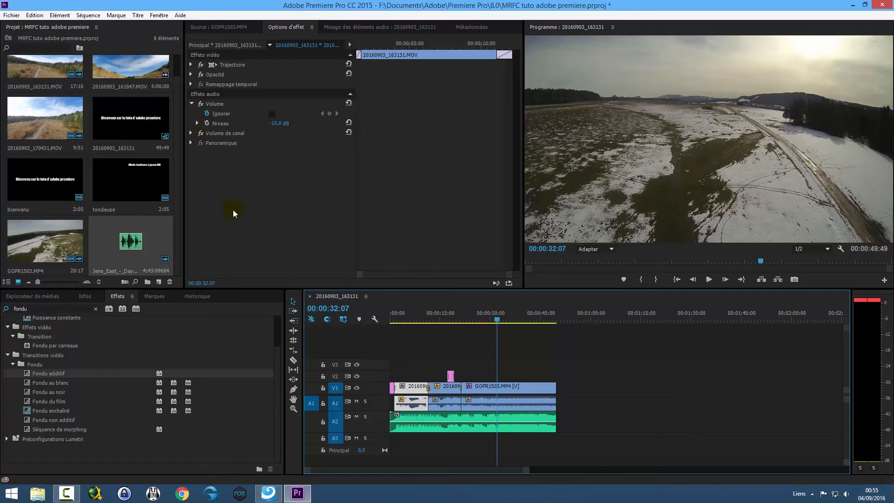
{"action": "left_click", "coordinate": [453, 405]}
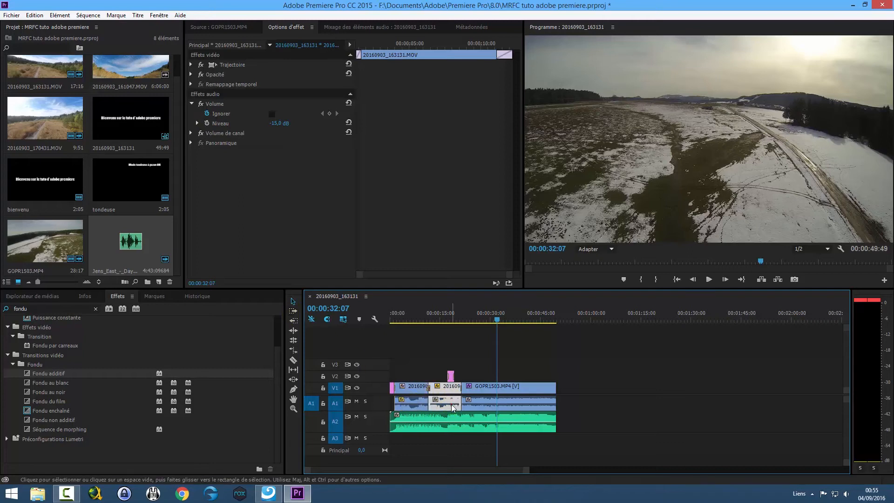
{"action": "left_click", "coordinate": [495, 406]}
{"action": "left_click", "coordinate": [453, 401]}
{"action": "left_click_drag", "start_coordinate": [591, 409], "coordinate": [449, 387]}
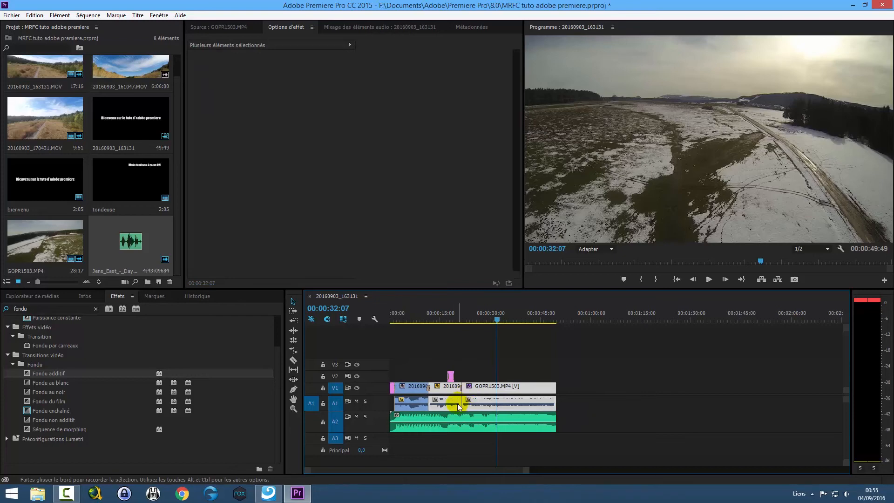
- Set the audio volume level of 20160903_170431.MOV to -15 dB
{"action": "left_click", "coordinate": [460, 320]}
{"action": "left_click", "coordinate": [452, 320]}
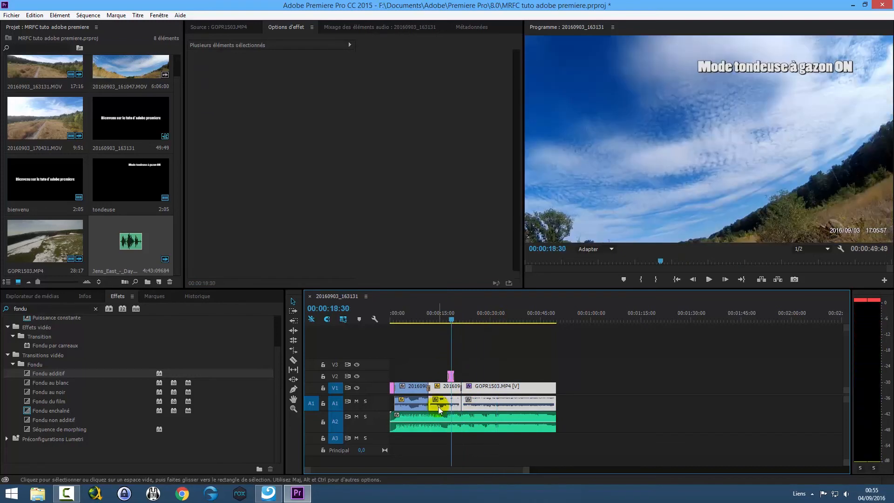
{"action": "left_click", "coordinate": [450, 405]}
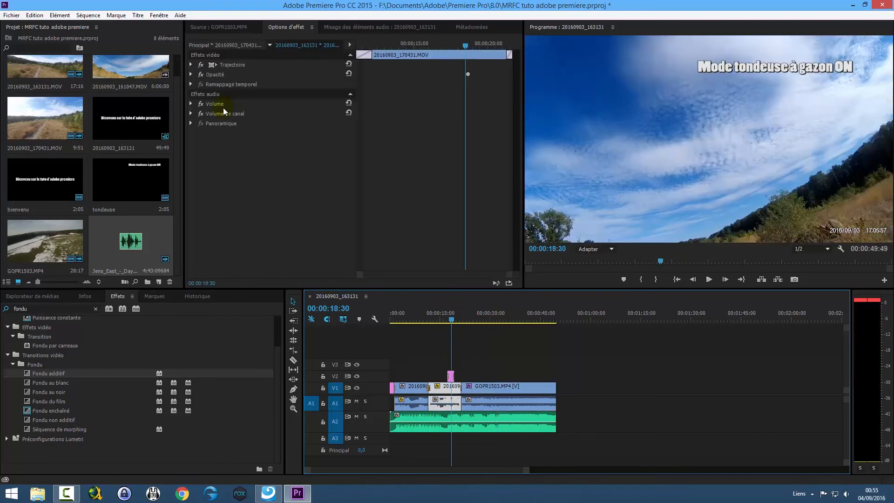
{"action": "left_click", "coordinate": [190, 103]}
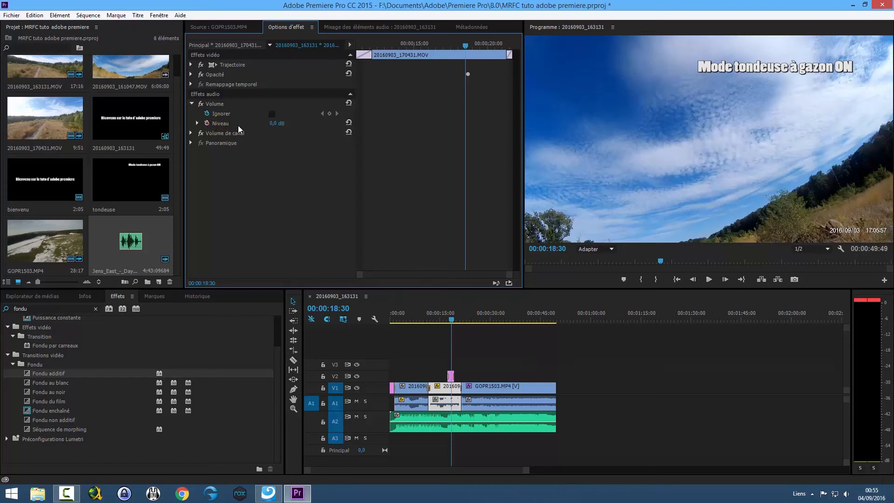
{"action": "left_click", "coordinate": [277, 123]}
{"action": "type", "text": "-"}
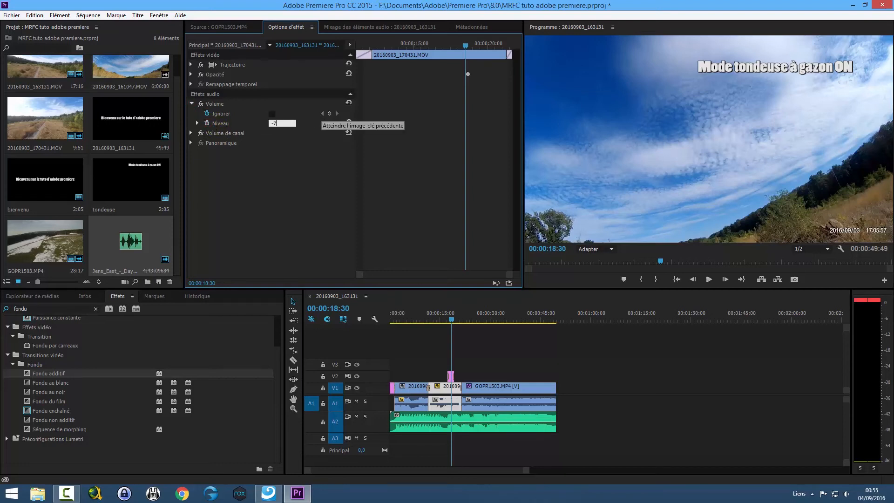
{"action": "type", "text": "15,0 dB"}
{"action": "key", "text": "Return"}
- Set the audio volume level of GOPR1503.MP4 to -15 dB and play the sequence from the beginning to check the mix
{"action": "left_click", "coordinate": [491, 411]}
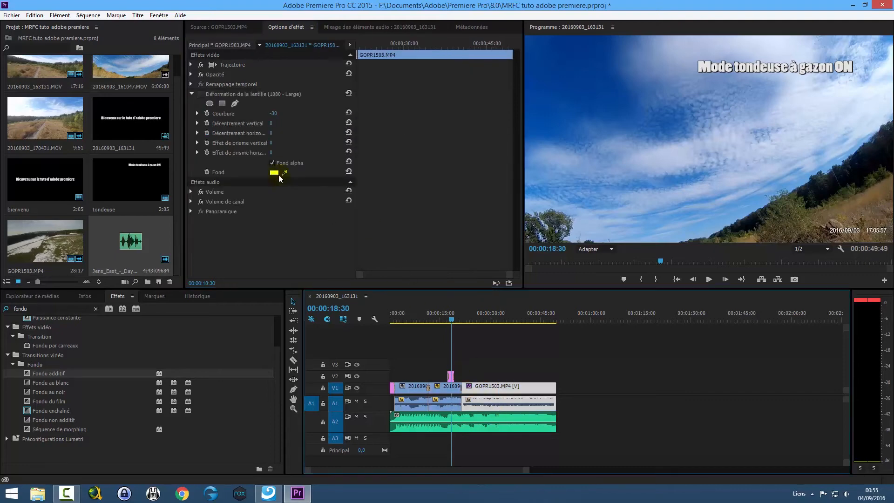
{"action": "left_click", "coordinate": [190, 95]}
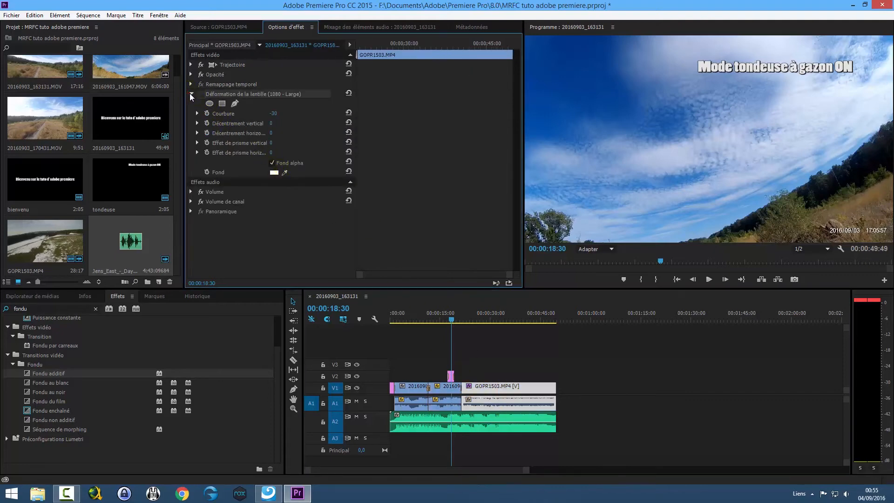
{"action": "left_click", "coordinate": [190, 94]}
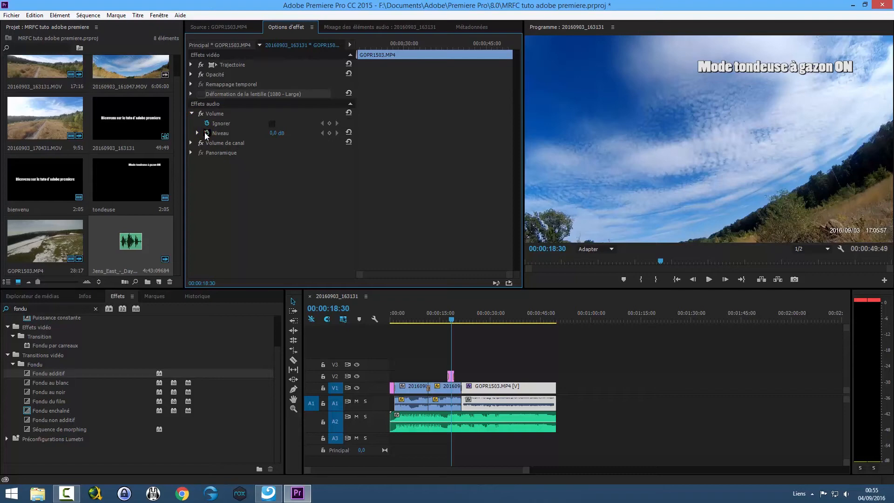
{"action": "left_click", "coordinate": [273, 133]}
{"action": "type", "text": "-15"}
{"action": "key", "text": "Return"}
{"action": "left_click_drag", "start_coordinate": [451, 324], "coordinate": [391, 324]}
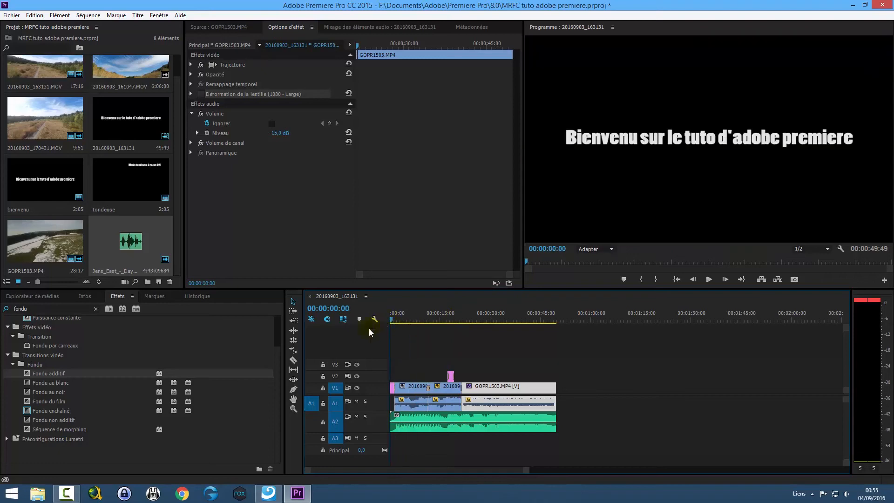
{"action": "left_click", "coordinate": [709, 280]}
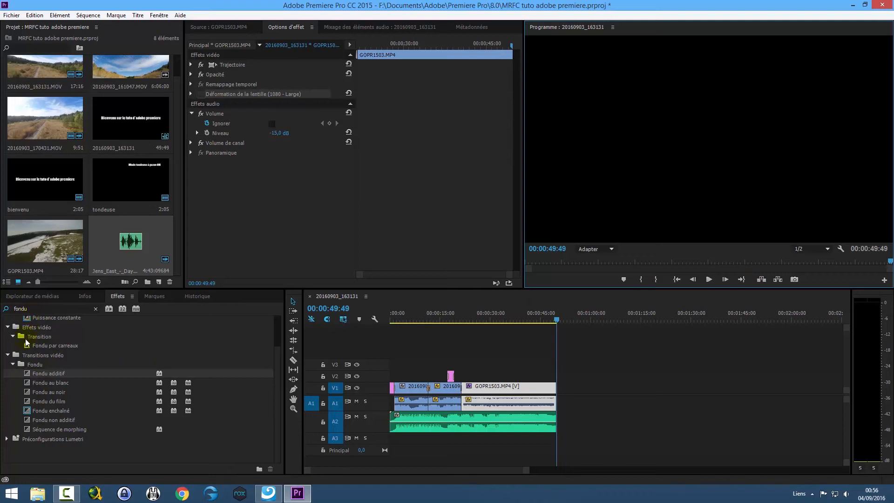
- Clear the effects search and add a Gain constant audio transition at the end of the music clip on A2
{"action": "left_click", "coordinate": [8, 328]}
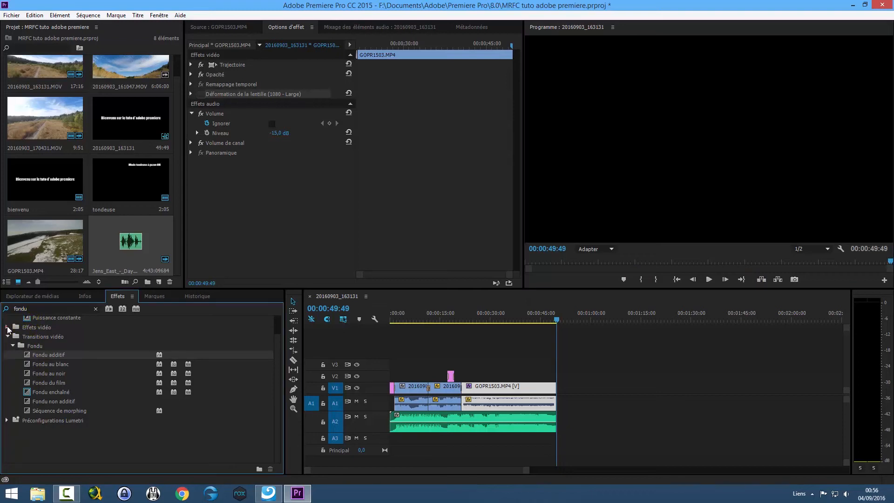
{"action": "left_click", "coordinate": [8, 337]}
{"action": "left_click", "coordinate": [8, 340]}
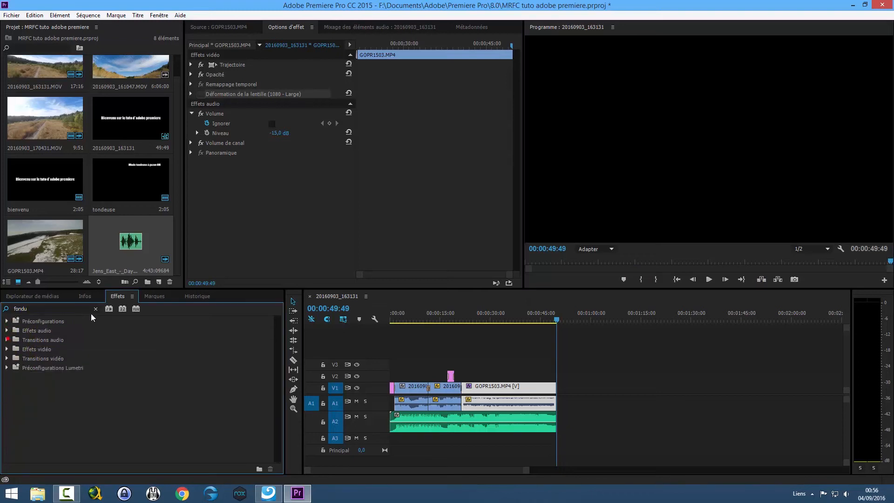
{"action": "left_click", "coordinate": [8, 340]}
{"action": "left_click", "coordinate": [12, 349]}
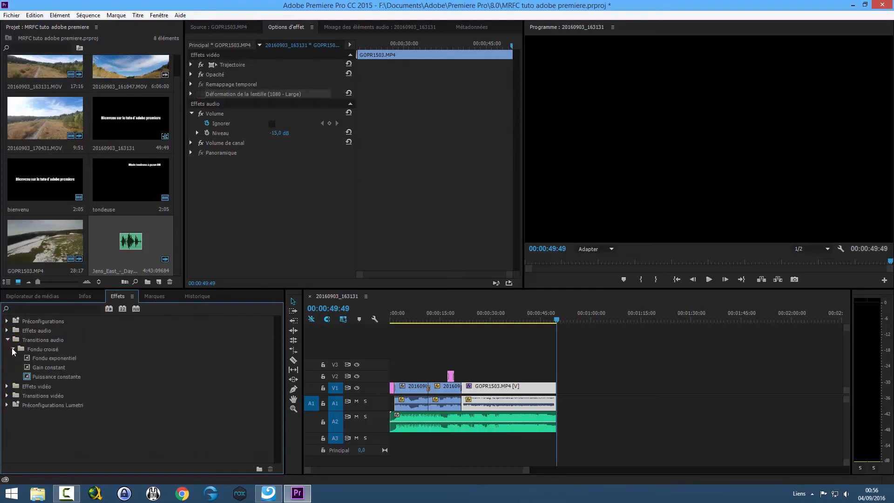
{"action": "left_click", "coordinate": [50, 369]}
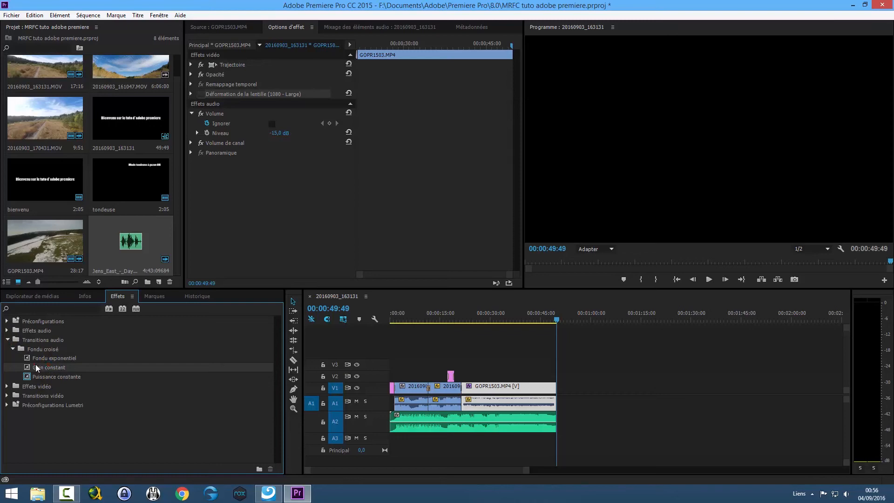
{"action": "mouse_move", "coordinate": [36, 367]}
{"action": "left_mouse_down"}
{"action": "mouse_move", "coordinate": [538, 393]}
{"action": "mouse_move", "coordinate": [555, 421]}
{"action": "left_mouse_up"}
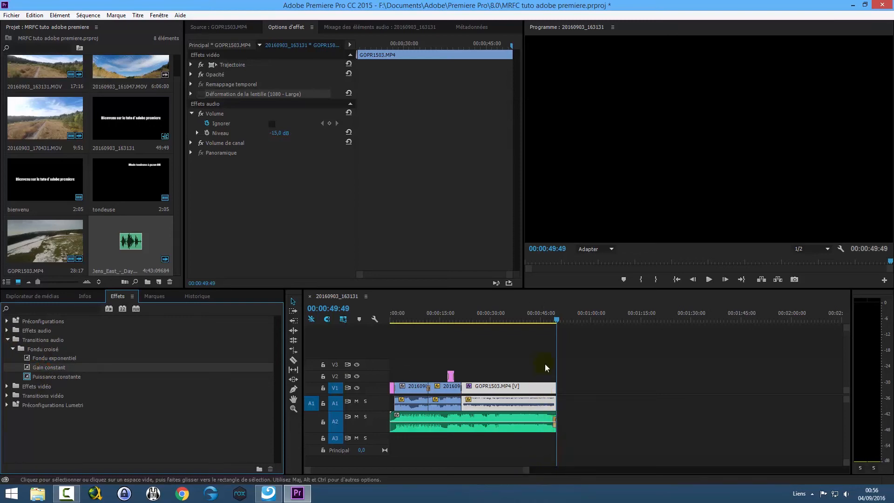
- Lengthen the Gain constant fade-out at the end of the music clip to 3 seconds
{"action": "left_click", "coordinate": [551, 315]}
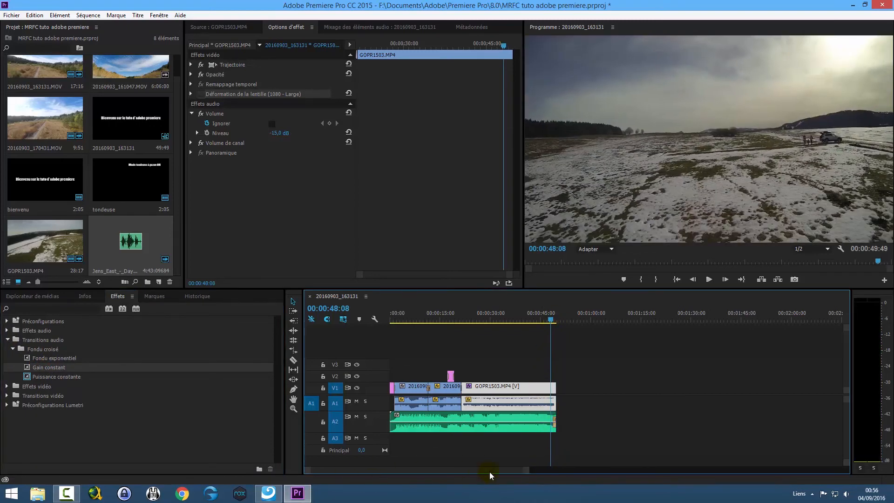
{"action": "left_click_drag", "start_coordinate": [526, 472], "coordinate": [400, 474]}
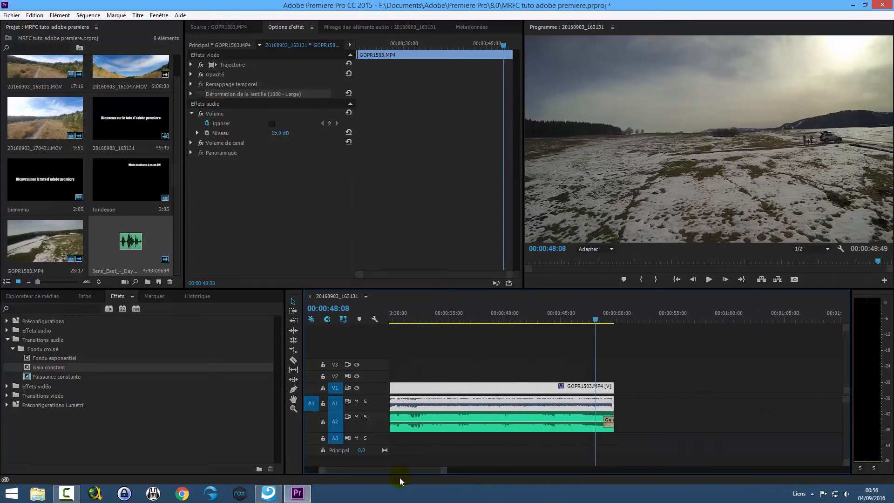
{"action": "mouse_move", "coordinate": [614, 316]}
{"action": "left_mouse_down"}
{"action": "mouse_move", "coordinate": [627, 320]}
{"action": "mouse_move", "coordinate": [607, 320]}
{"action": "left_mouse_up"}
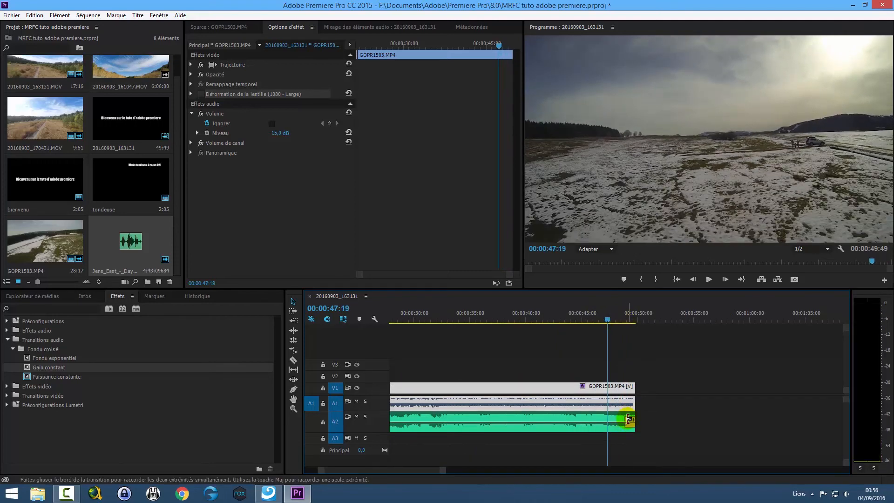
{"action": "left_click", "coordinate": [631, 423]}
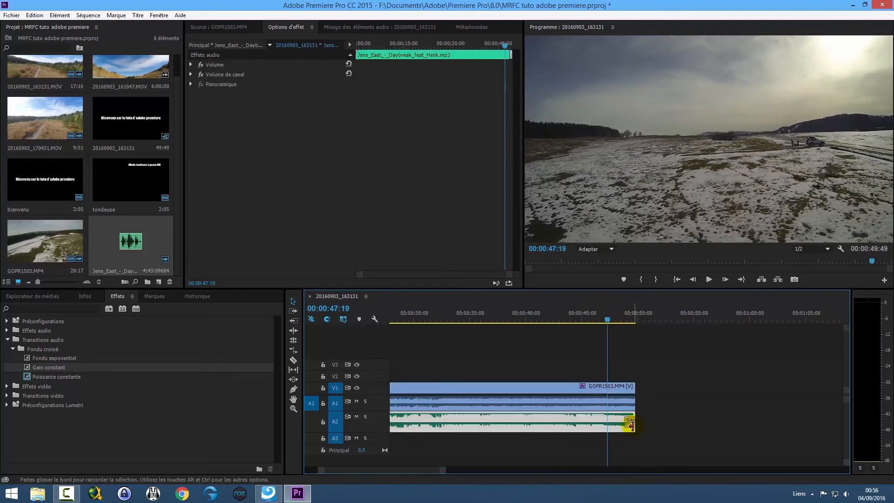
{"action": "left_click", "coordinate": [630, 424]}
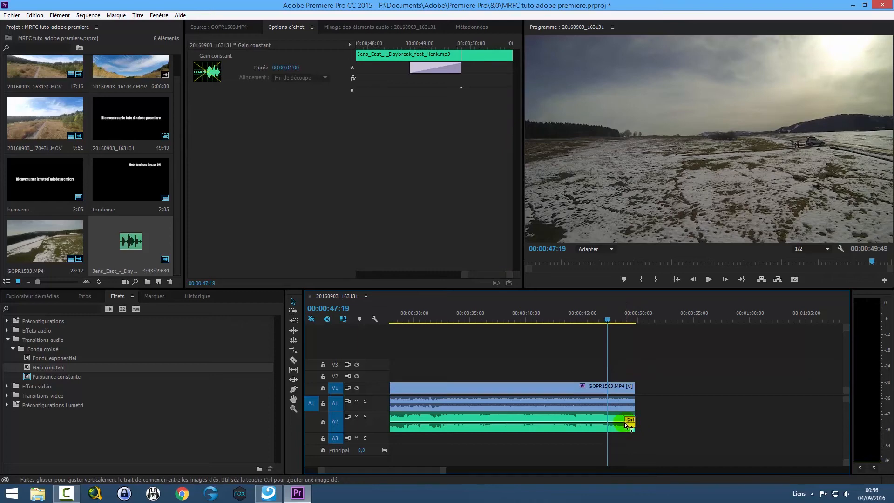
{"action": "left_click_drag", "start_coordinate": [625, 416], "coordinate": [603, 416]}
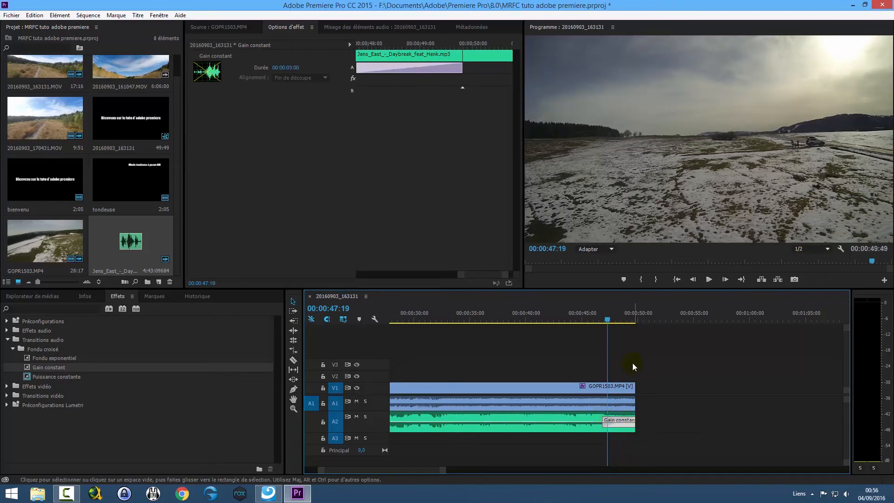
- Add a Fondu au noir video transition at the end of GOPR1503.MP4 on V1
{"action": "left_click", "coordinate": [7, 340]}
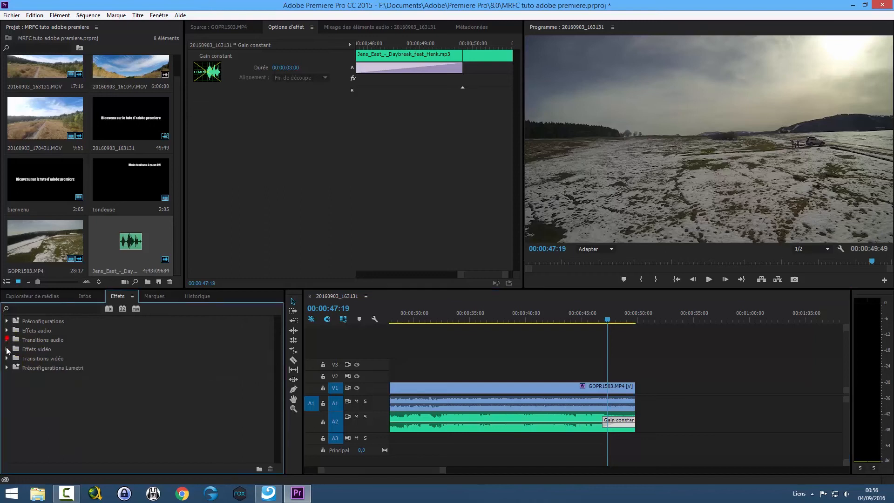
{"action": "left_click", "coordinate": [6, 359]}
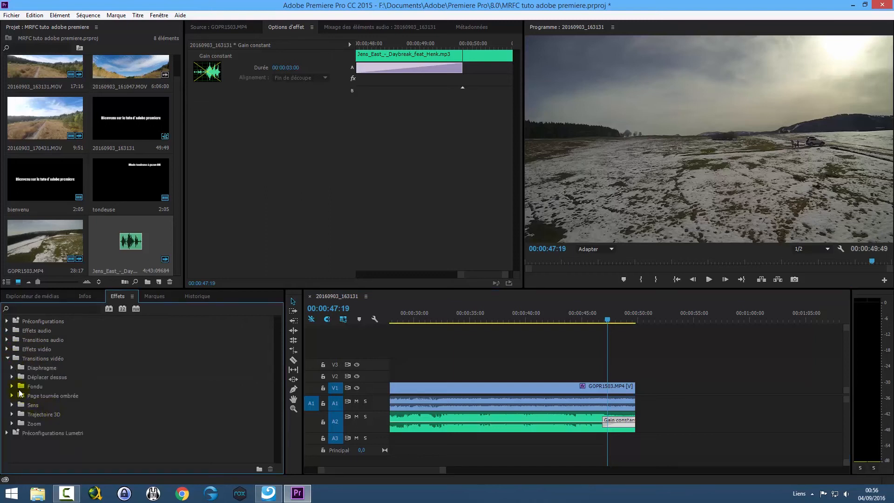
{"action": "left_click", "coordinate": [12, 386]}
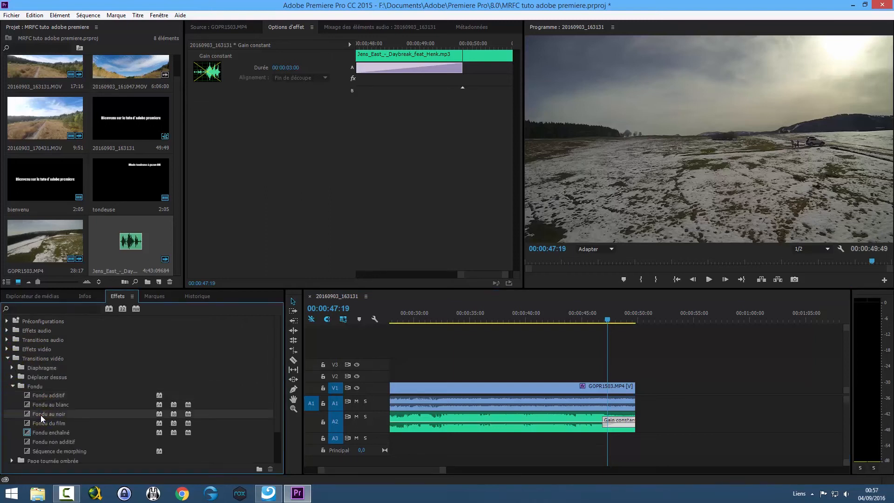
{"action": "left_click_drag", "start_coordinate": [31, 415], "coordinate": [631, 389]}
{"action": "left_click", "coordinate": [632, 389]}
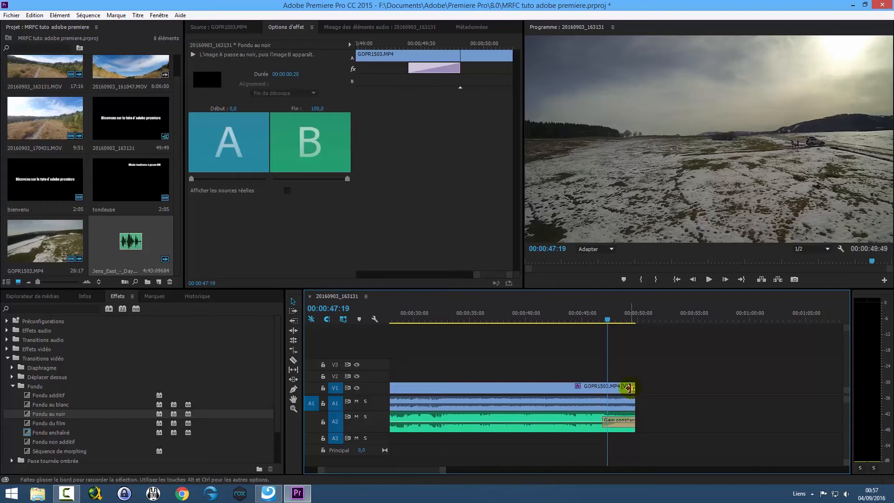
- Undo the accidental trim of GOPR1503.MP4 and lengthen its closing Fondu au noir to 3 seconds, aligned with the music fade
{"action": "left_click_drag", "start_coordinate": [632, 390], "coordinate": [611, 391]}
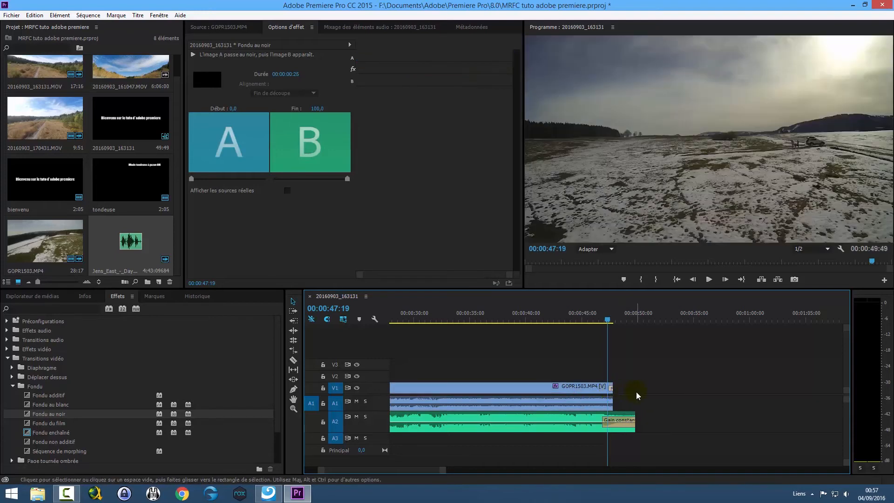
{"action": "key", "text": "ctrl+z"}
{"action": "left_click_drag", "start_coordinate": [442, 469], "coordinate": [375, 470]}
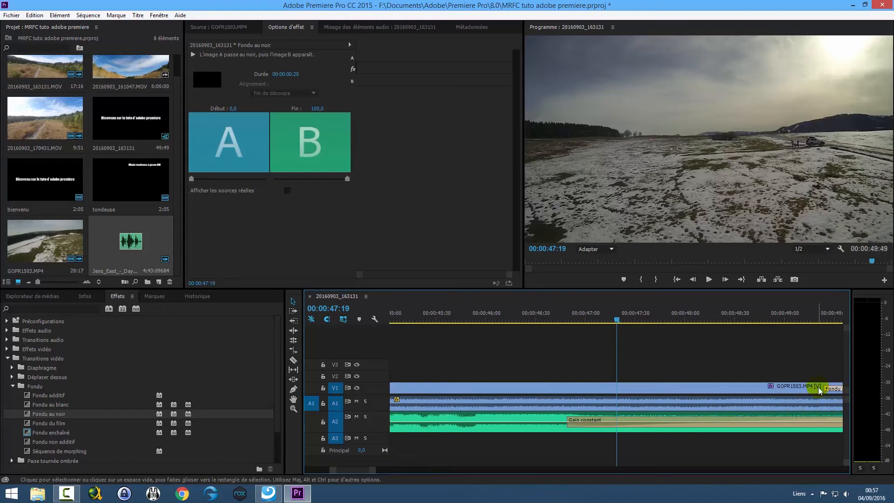
{"action": "left_click_drag", "start_coordinate": [823, 389], "coordinate": [570, 399]}
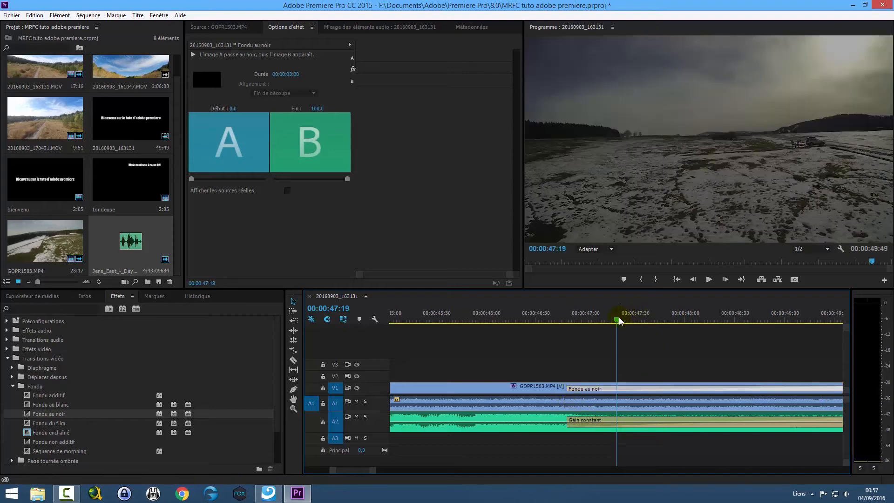
- Play the end of the sequence from 00:00:43:48 to check the closing picture and music fades
{"action": "left_click_drag", "start_coordinate": [618, 317], "coordinate": [496, 316]}
{"action": "left_click_drag", "start_coordinate": [373, 471], "coordinate": [461, 471]}
{"action": "left_click_drag", "start_coordinate": [584, 322], "coordinate": [574, 322]}
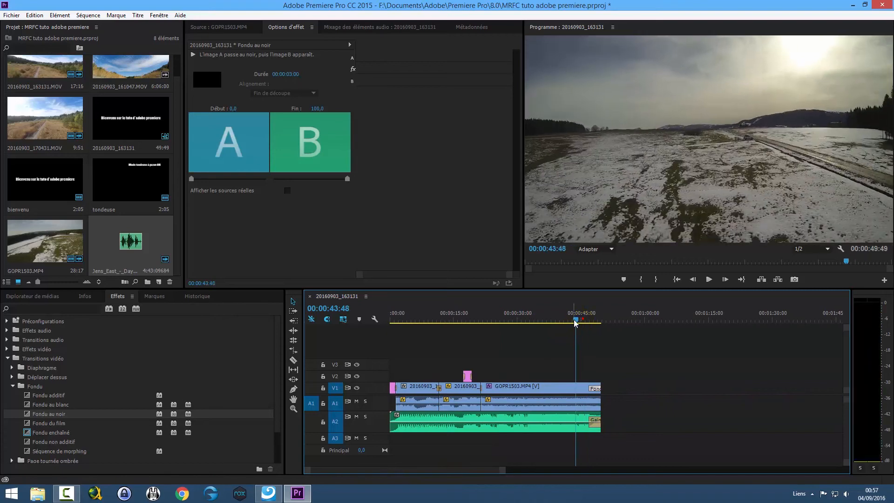
{"action": "left_click", "coordinate": [708, 279]}
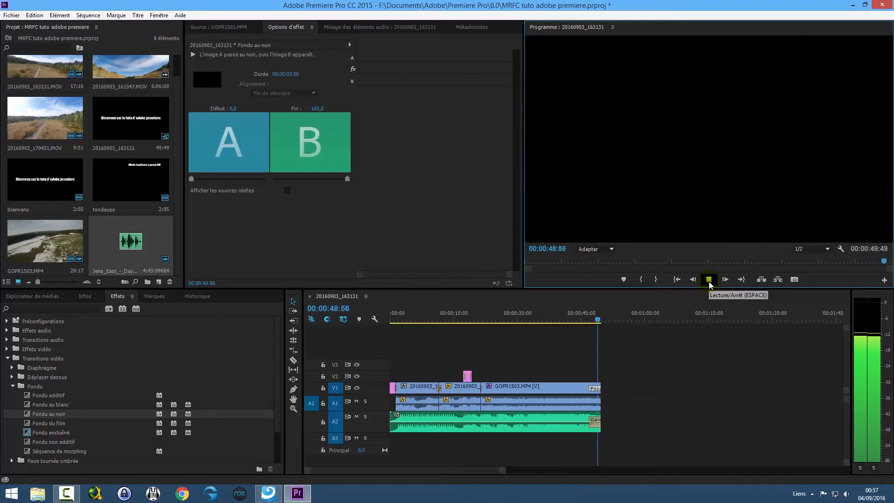
{"action": "left_click", "coordinate": [708, 280]}
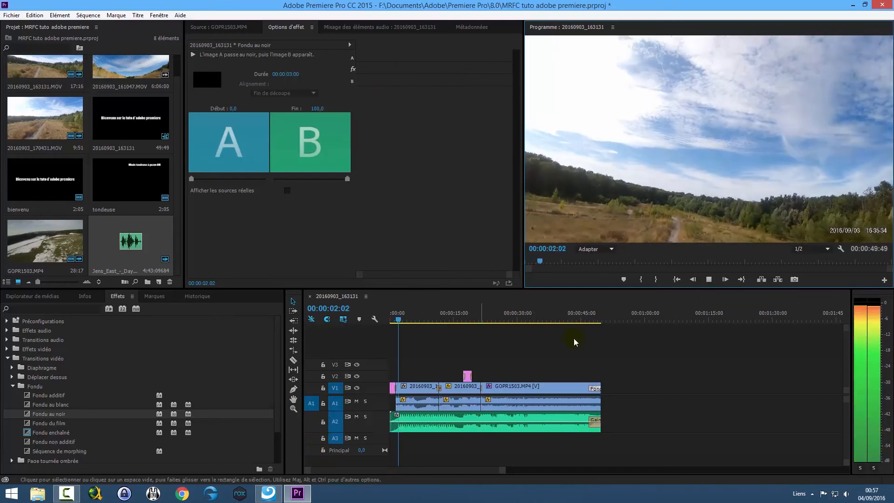
{"action": "key", "text": "space"}
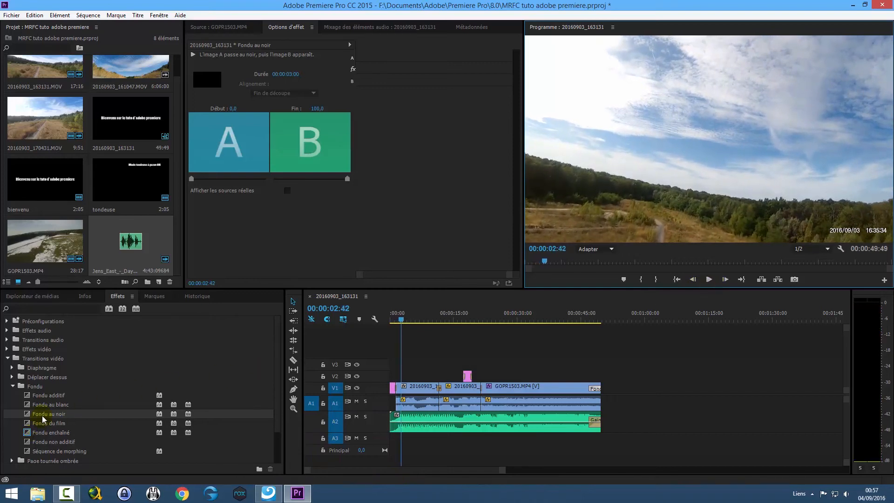
- Add a Gain constant audio transition at the end of GOPR1503.MP4's audio on A1
{"action": "left_click", "coordinate": [12, 386]}
{"action": "left_click", "coordinate": [6, 358]}
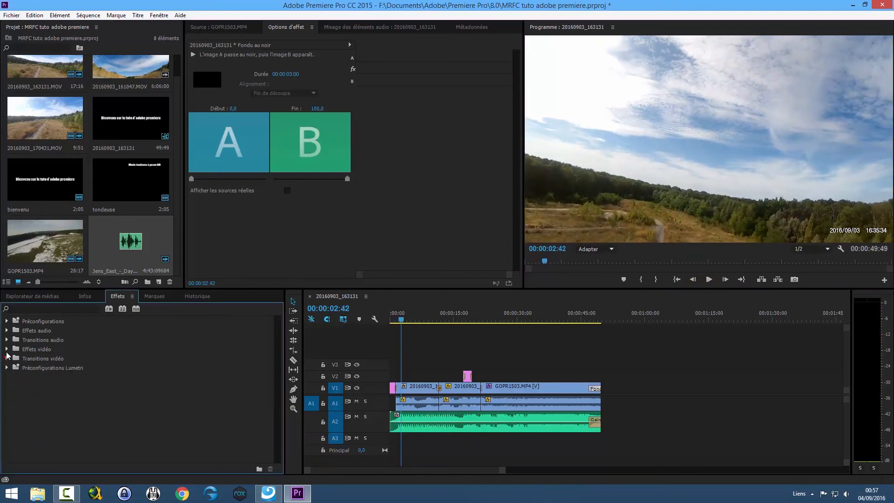
{"action": "left_click", "coordinate": [7, 339]}
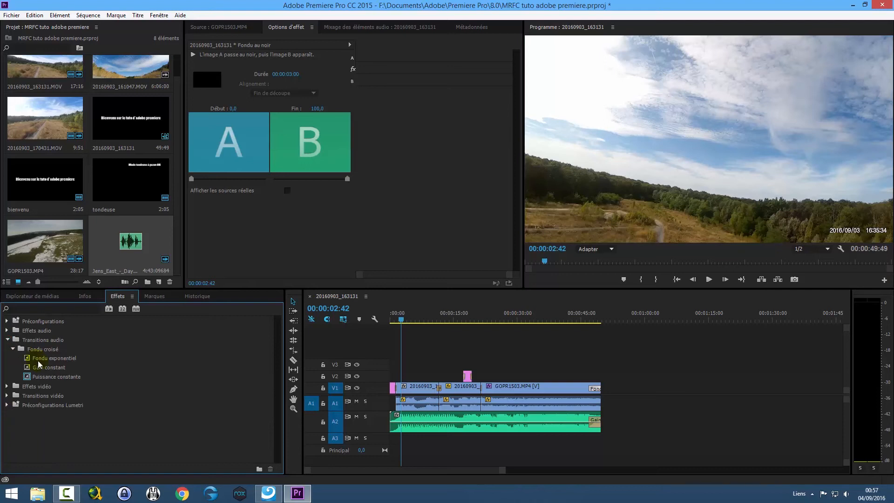
{"action": "left_click_drag", "start_coordinate": [49, 367], "coordinate": [603, 408]}
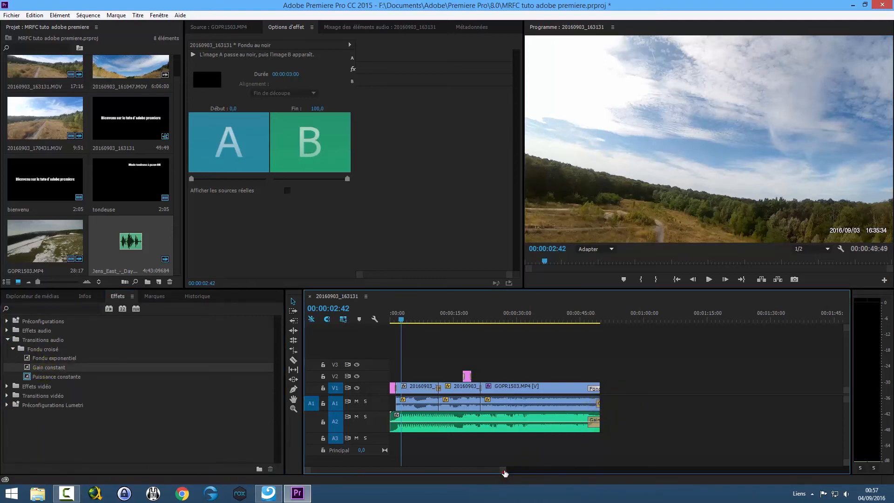
- Lengthen the Gain constant transition at the end of GOPR1503.MP4's audio on A1 to align with the picture and music fades
{"action": "left_click_drag", "start_coordinate": [503, 471], "coordinate": [473, 470]}
{"action": "left_click_drag", "start_coordinate": [411, 471], "coordinate": [427, 471]}
{"action": "left_click", "coordinate": [498, 403]}
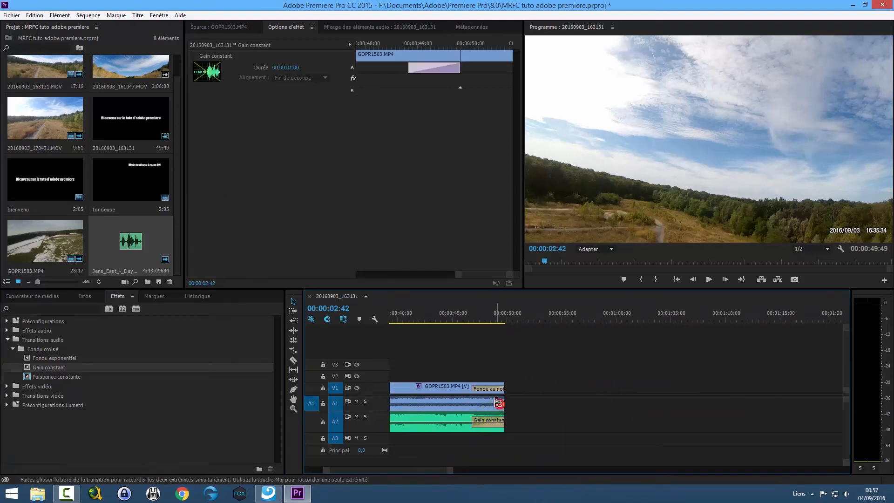
{"action": "left_click_drag", "start_coordinate": [491, 403], "coordinate": [474, 402]}
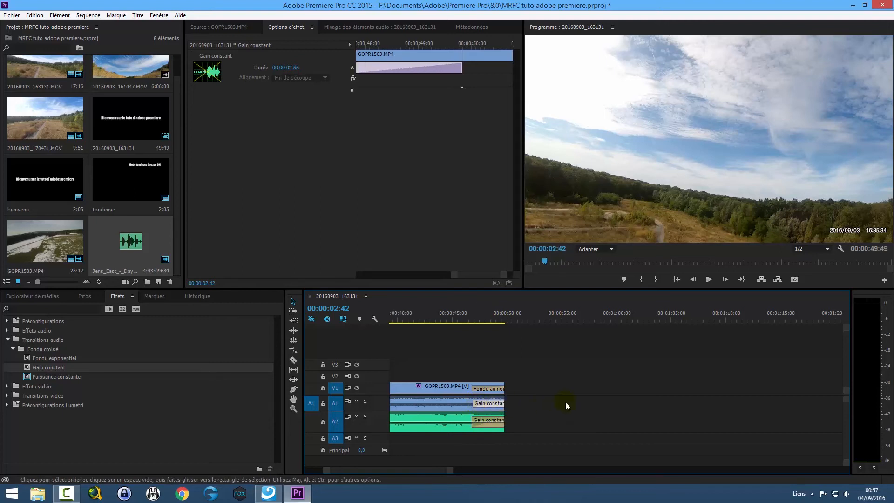
{"action": "left_click", "coordinate": [565, 401]}
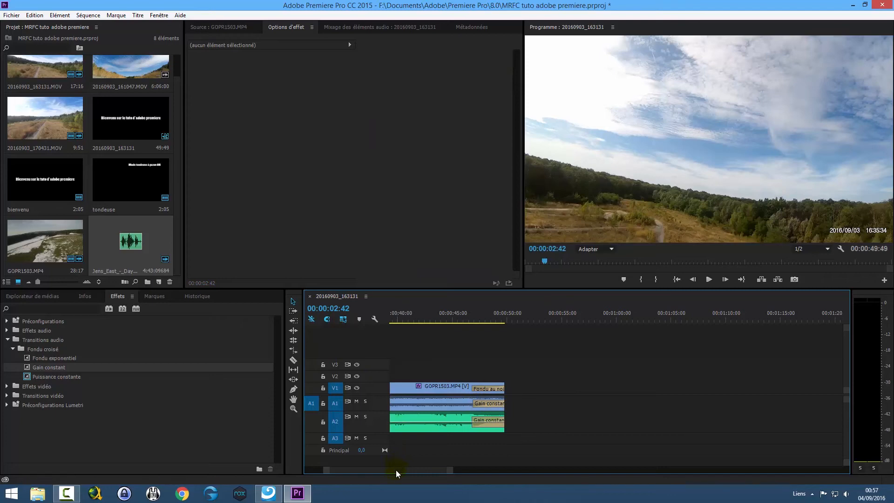
- Play the sequence from its beginning, and again from shortly before the second title on V2, to check picture and sound
{"action": "left_click_drag", "start_coordinate": [396, 470], "coordinate": [330, 470]}
{"action": "left_click", "coordinate": [433, 320]}
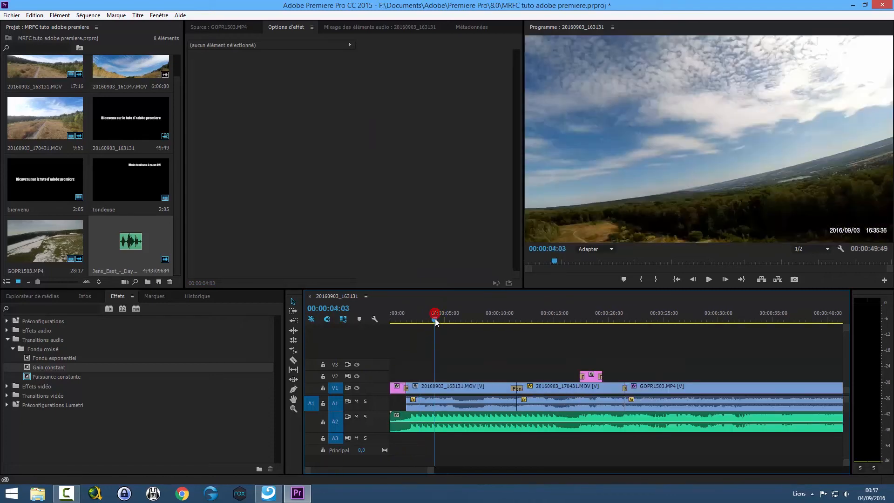
{"action": "left_click_drag", "start_coordinate": [436, 322], "coordinate": [393, 322]}
{"action": "left_click", "coordinate": [708, 279]}
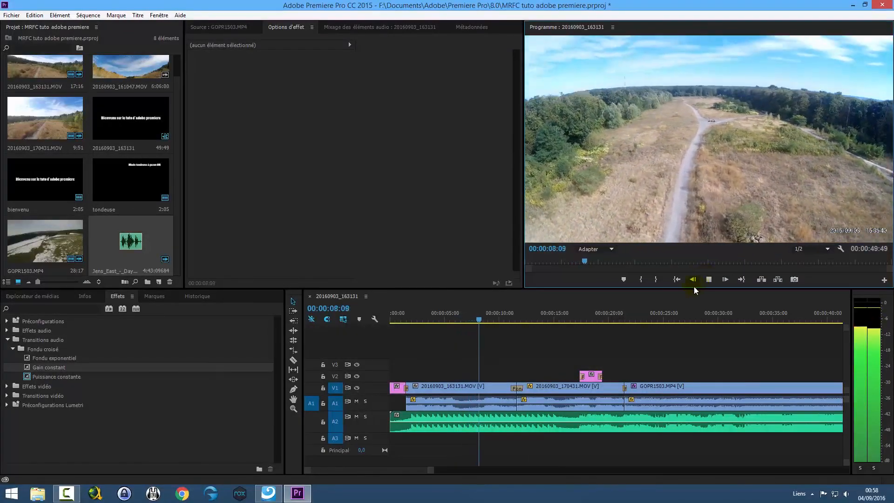
{"action": "left_click_drag", "start_coordinate": [488, 316], "coordinate": [577, 320]}
{"action": "left_click", "coordinate": [709, 279]}
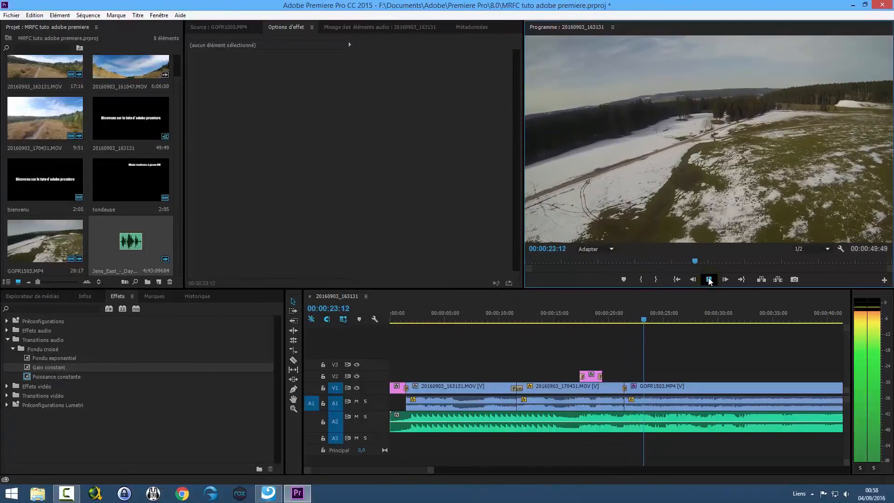
{"action": "left_click", "coordinate": [709, 281]}
- Play the sequence's ending from 00:00:41:52 and set the program monitor's playback resolution to Intégrale
{"action": "scroll", "coordinate": [413, 471], "scroll_direction": "down", "scroll_amount": 5}
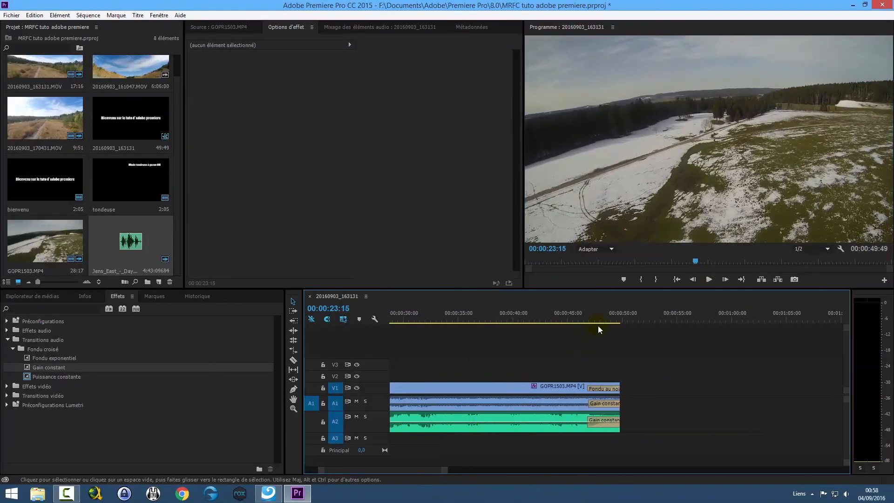
{"action": "left_click", "coordinate": [589, 317]}
{"action": "left_click", "coordinate": [534, 314]}
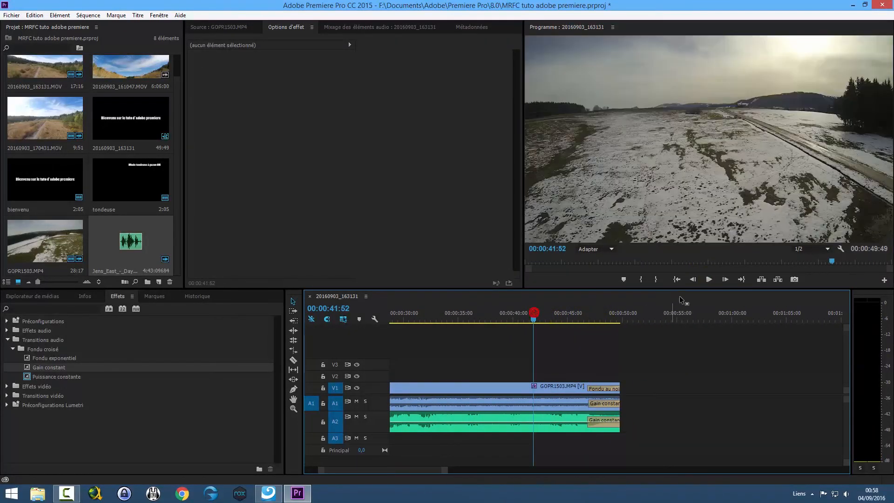
{"action": "left_click", "coordinate": [709, 281]}
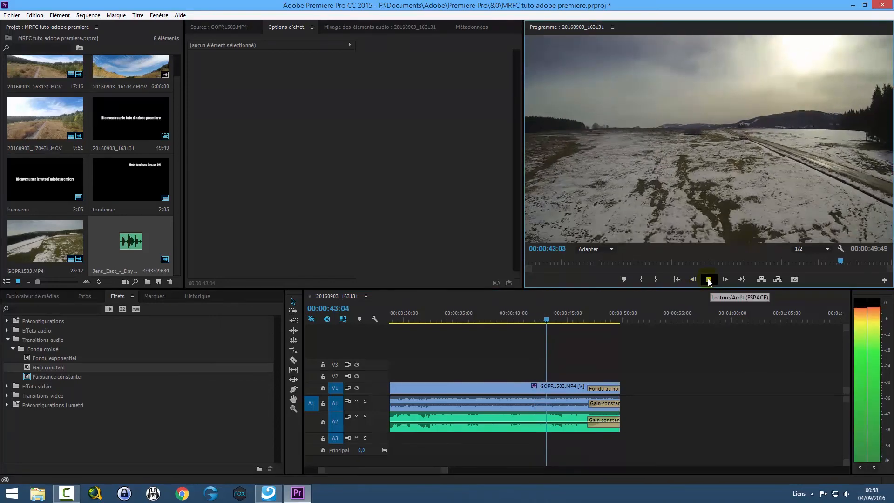
{"action": "left_click", "coordinate": [803, 249]}
{"action": "left_click", "coordinate": [812, 259]}
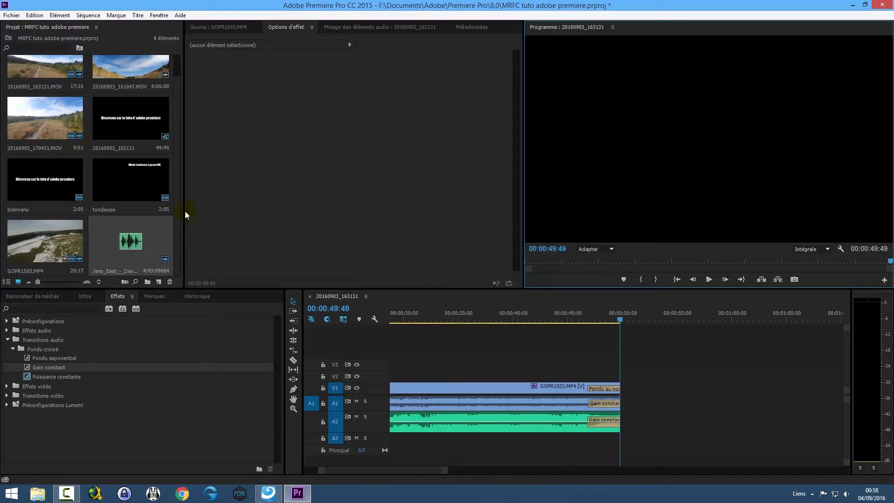
- Collapse the Transitions audio folder in the effects list and make the sequence timeline active
{"action": "scroll", "coordinate": [177, 207], "scroll_direction": "up", "scroll_amount": 1}
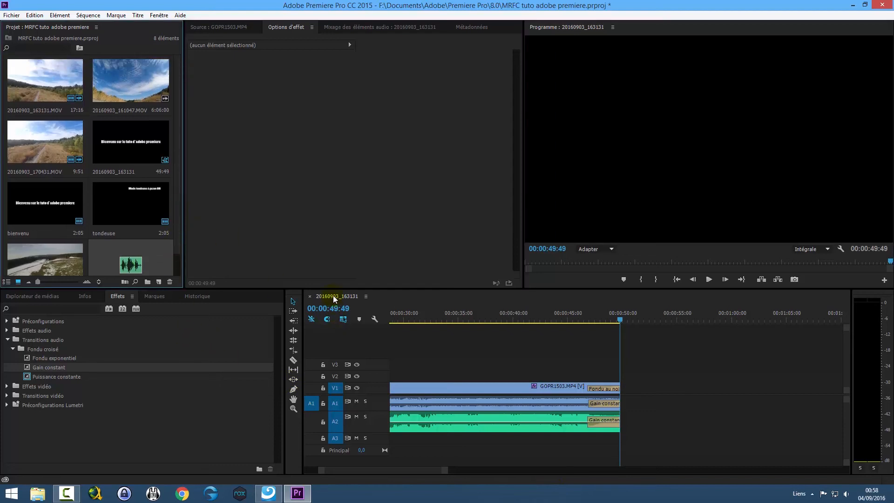
{"action": "left_click_drag", "start_coordinate": [435, 470], "coordinate": [388, 476]}
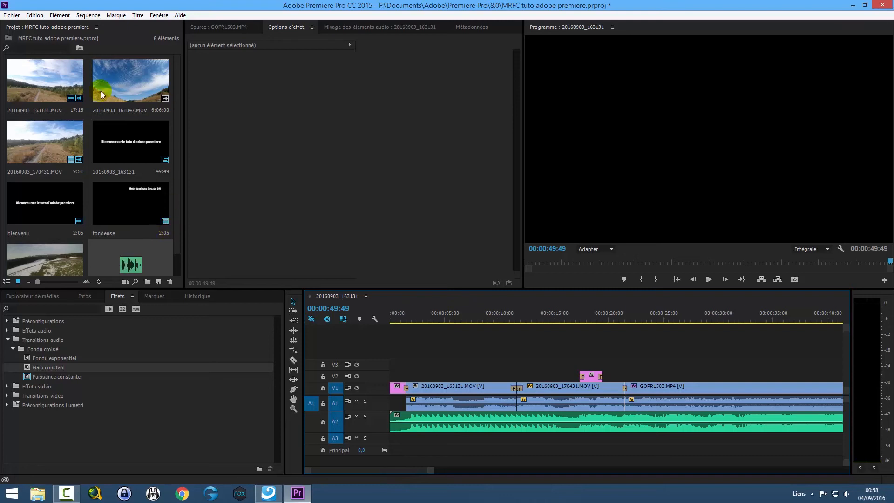
{"action": "left_click", "coordinate": [40, 126]}
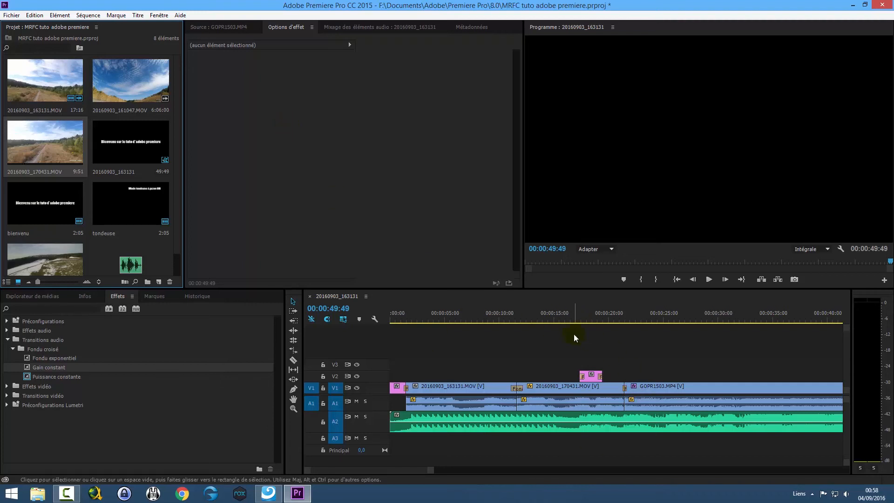
{"action": "left_click", "coordinate": [8, 340]}
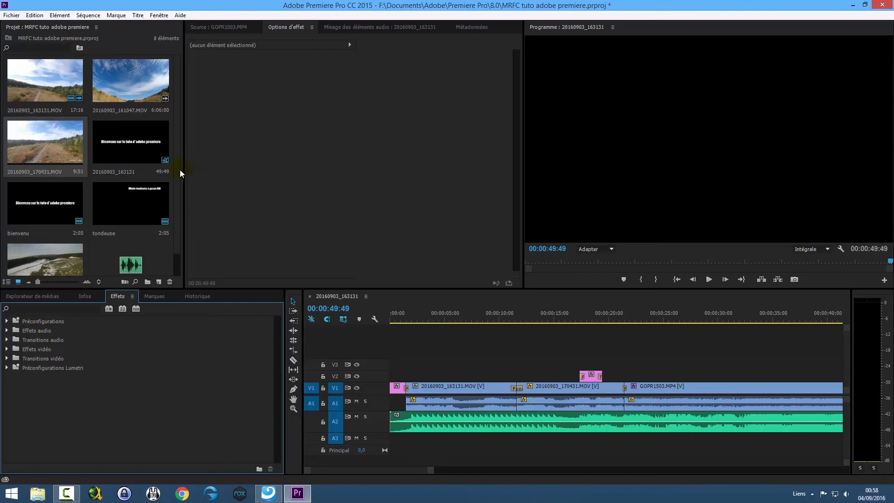
{"action": "scroll", "coordinate": [180, 170], "scroll_direction": "down", "scroll_amount": 1}
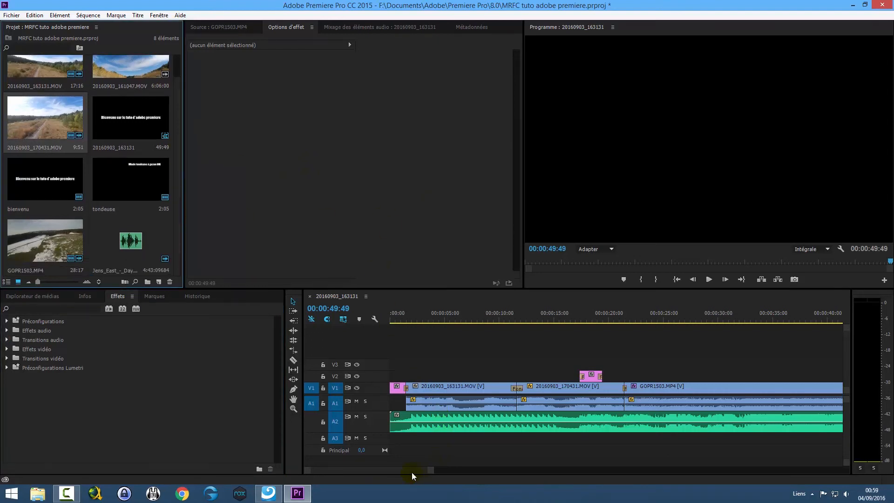
{"action": "left_click_drag", "start_coordinate": [411, 472], "coordinate": [357, 471]}
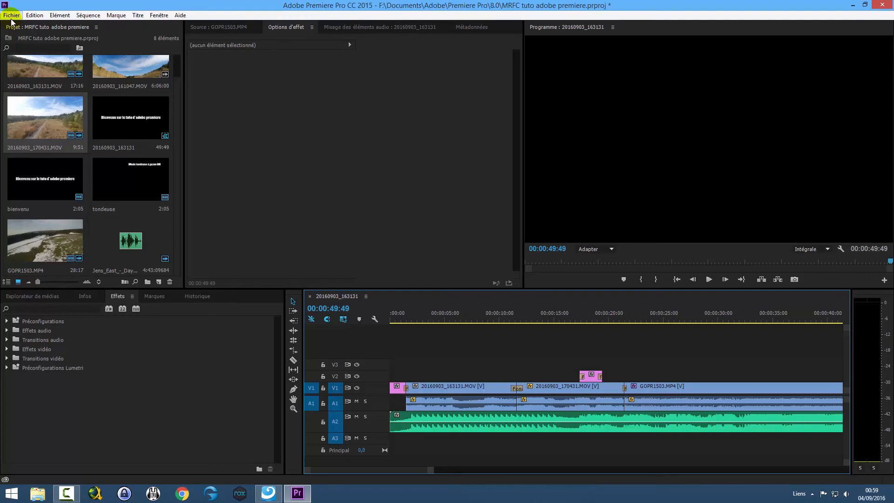
{"action": "left_click", "coordinate": [14, 18]}
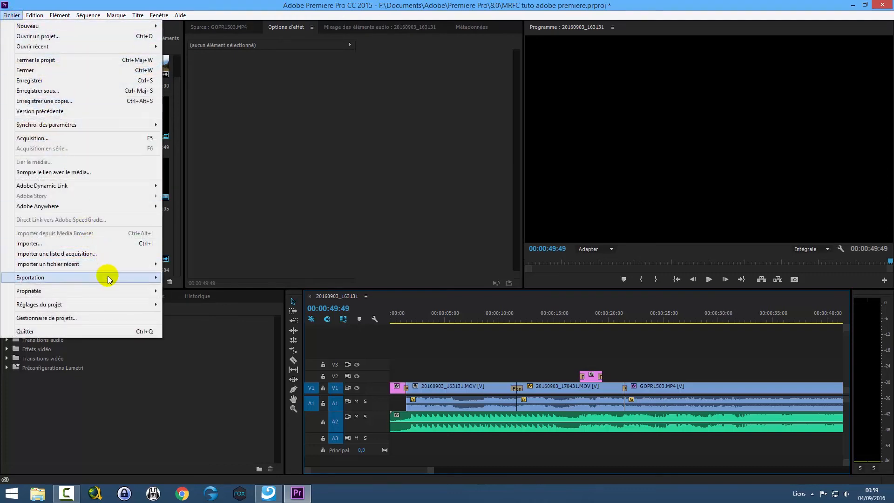
{"action": "mouse_move", "coordinate": [108, 277]}
{"action": "left_click", "coordinate": [176, 278]}
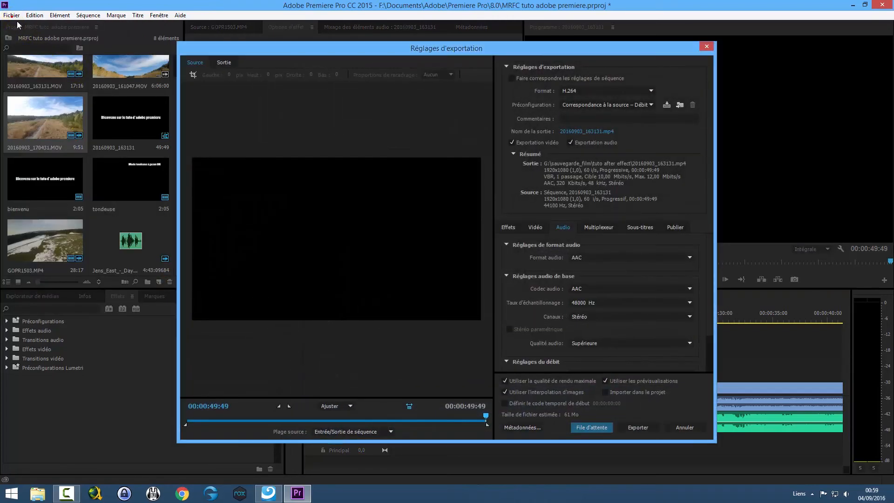
{"action": "left_click", "coordinate": [684, 427]}
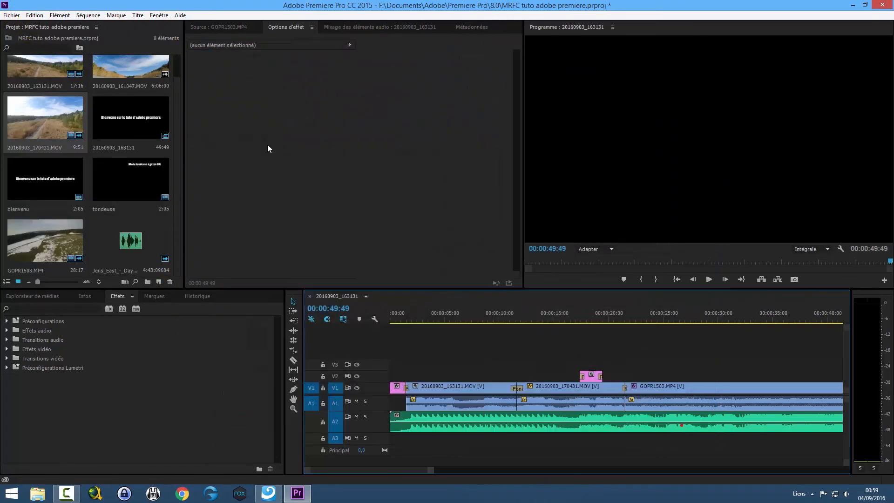
- Open the media export settings for the sequence and move the export preview to 00:00:00:00
{"action": "left_click", "coordinate": [21, 17]}
{"action": "mouse_move", "coordinate": [145, 281]}
{"action": "left_click", "coordinate": [195, 278]}
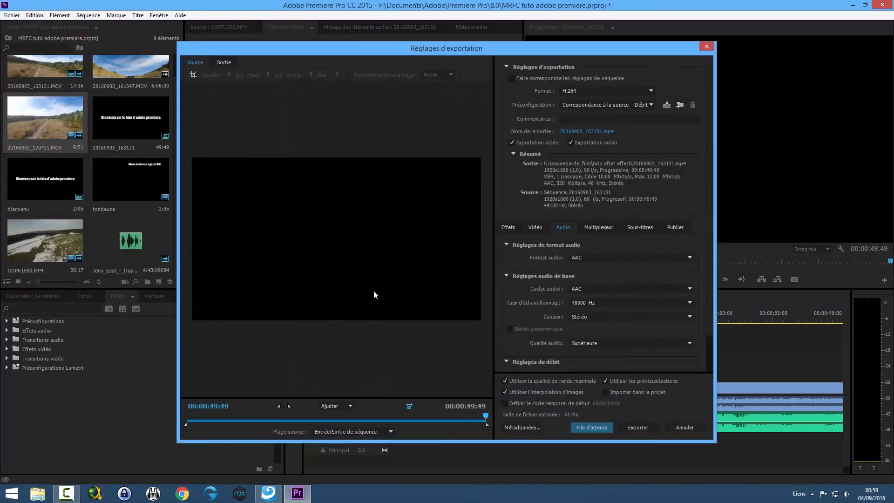
{"action": "left_click_drag", "start_coordinate": [487, 414], "coordinate": [167, 417]}
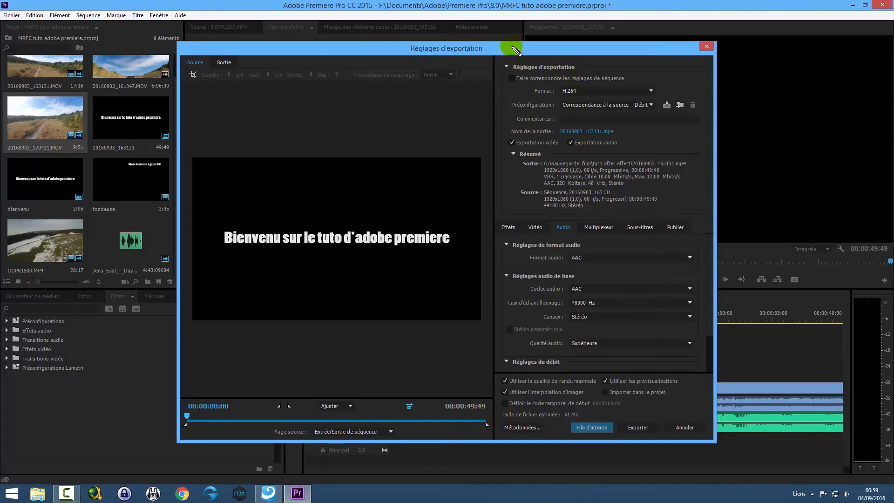
{"action": "mouse_move", "coordinate": [498, 57]}
{"action": "left_mouse_down"}
{"action": "mouse_move", "coordinate": [679, 410]}
{"action": "mouse_move", "coordinate": [721, 438]}
{"action": "mouse_move", "coordinate": [716, 375]}
{"action": "left_mouse_up"}
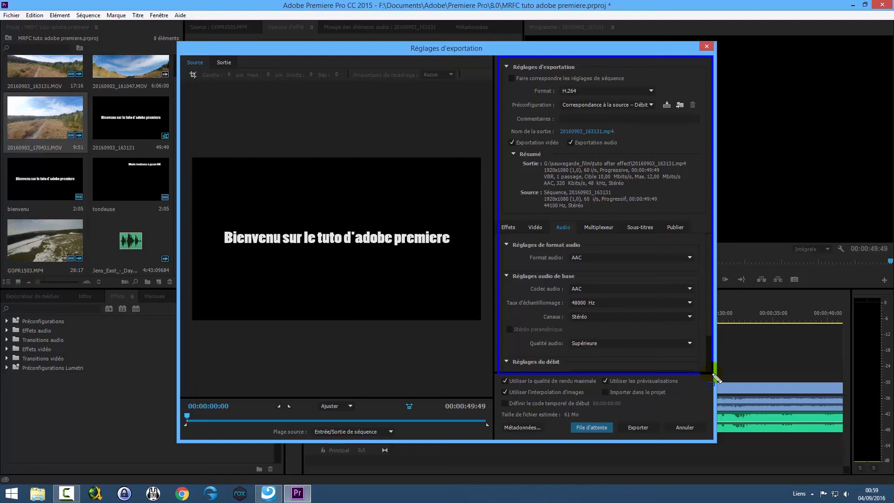
{"action": "left_click", "coordinate": [617, 106]}
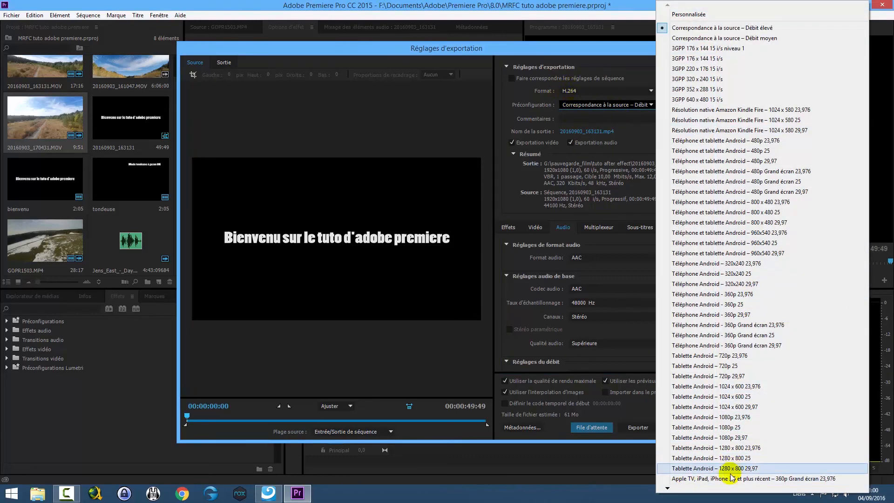
{"action": "left_click", "coordinate": [682, 489]}
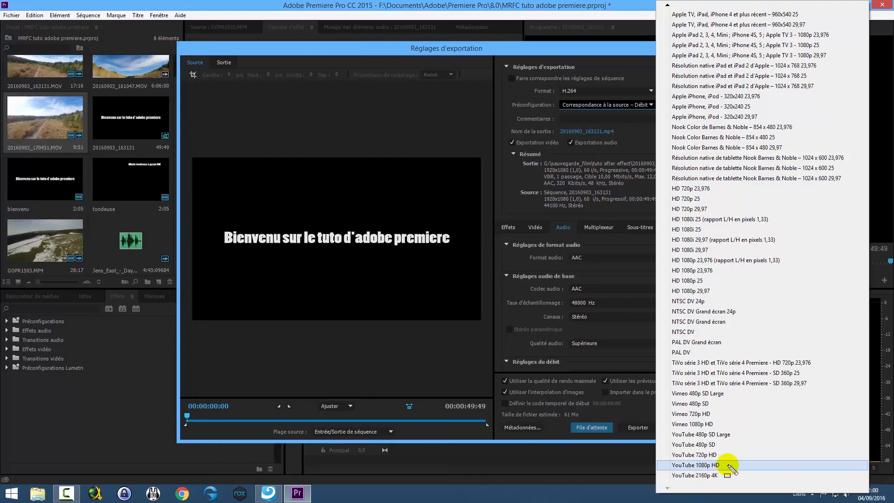
{"action": "left_click_drag", "start_coordinate": [661, 450], "coordinate": [730, 482]}
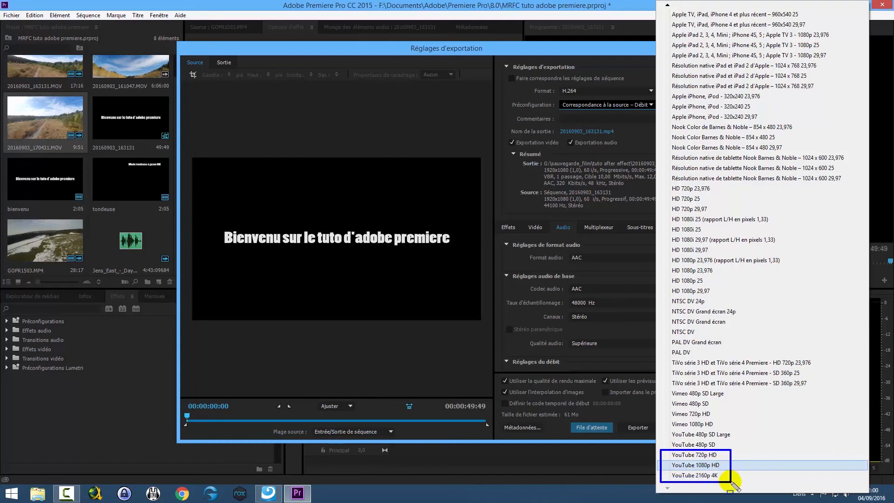
{"action": "key", "text": "Escape"}
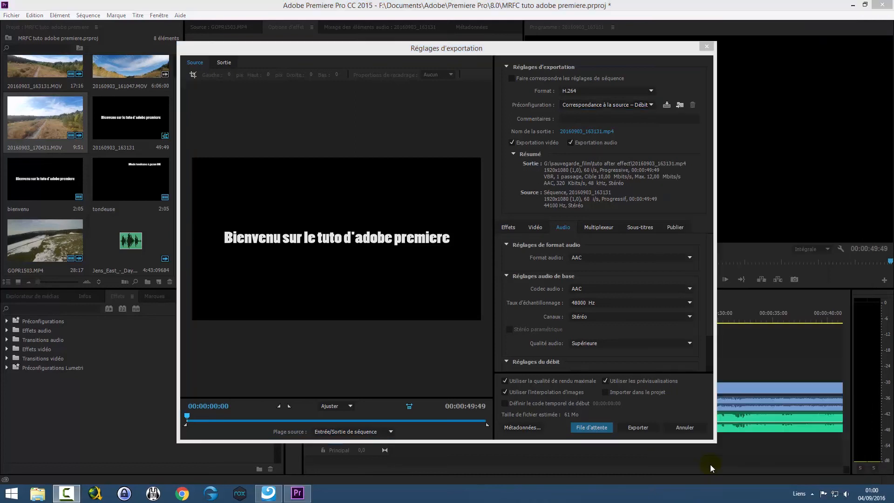
- Set the H.264 export preset to YouTube 1080p HD
{"action": "left_click", "coordinate": [651, 91]}
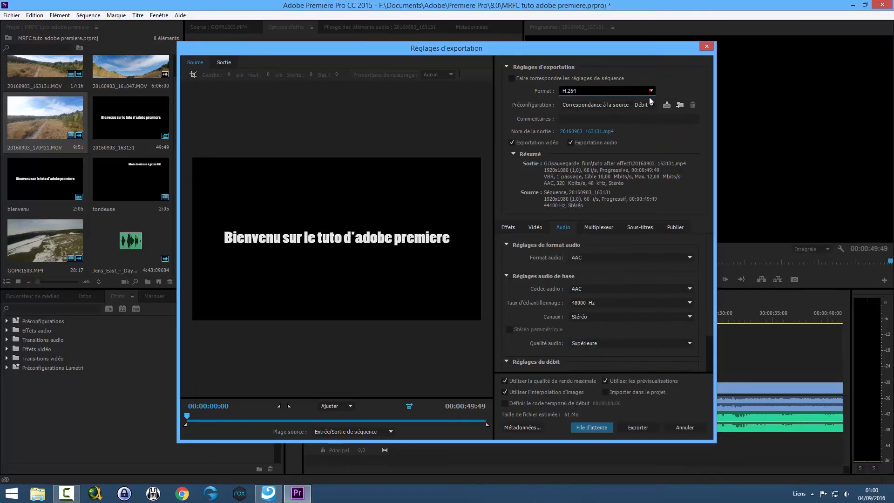
{"action": "left_click", "coordinate": [650, 103]}
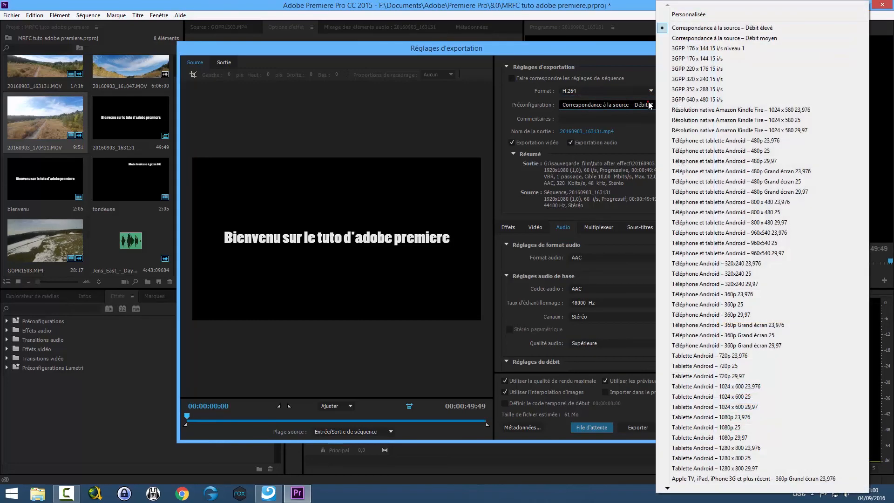
{"action": "left_click", "coordinate": [664, 488]}
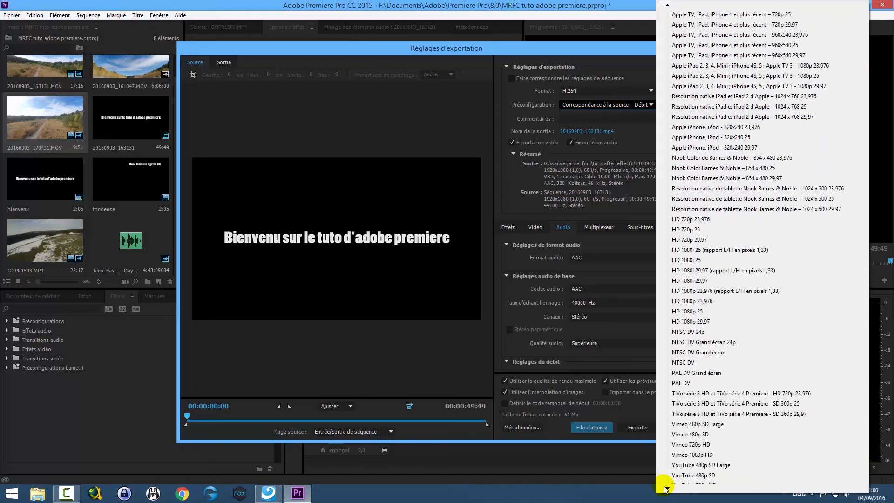
{"action": "left_click", "coordinate": [683, 463]}
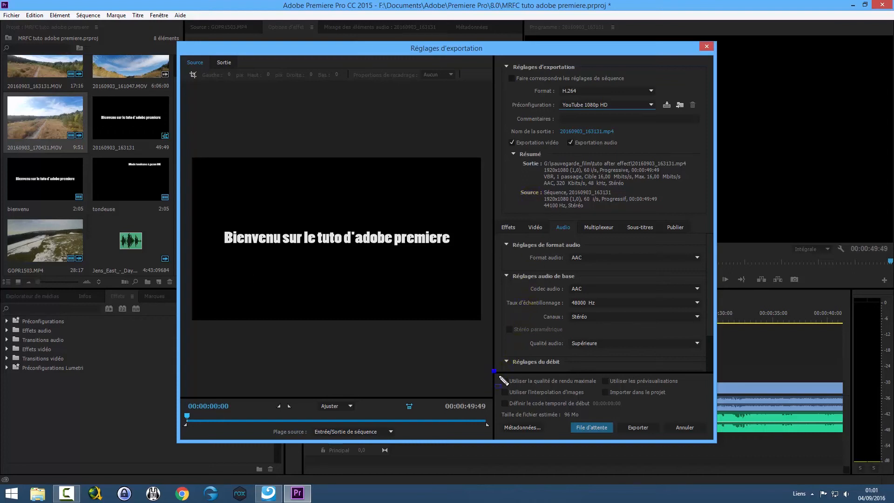
- Enable maximum render quality, frame interpolation and the use of previews for the export
{"action": "mouse_move", "coordinate": [499, 377]}
{"action": "left_mouse_down"}
{"action": "mouse_move", "coordinate": [686, 401]}
{"action": "mouse_move", "coordinate": [691, 414]}
{"action": "left_mouse_up"}
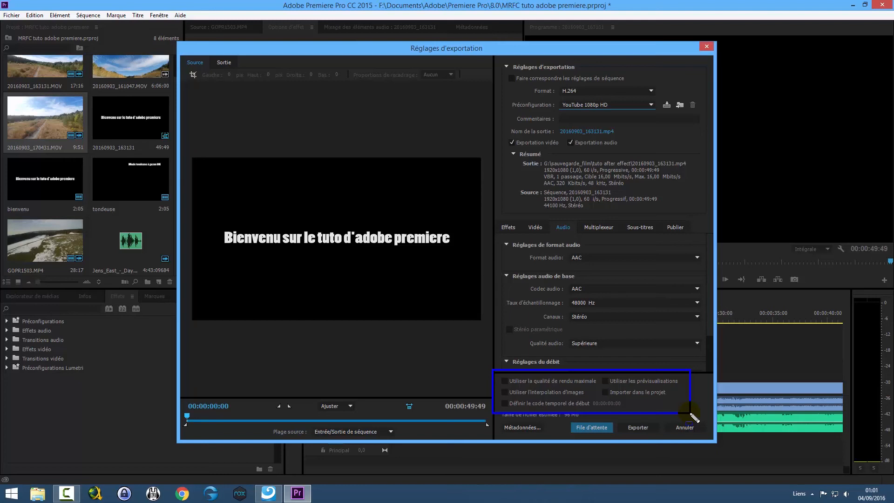
{"action": "key", "text": "Escape"}
{"action": "left_click", "coordinate": [514, 379]}
{"action": "left_click", "coordinate": [524, 394]}
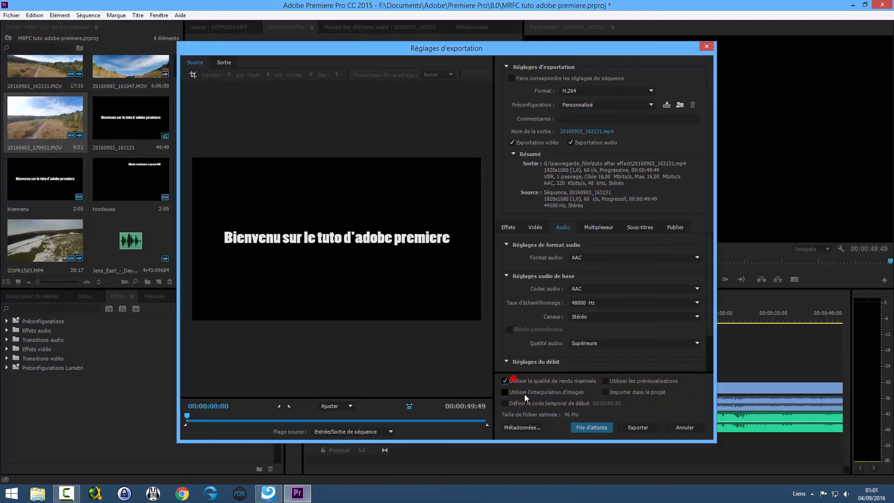
{"action": "left_click", "coordinate": [644, 383]}
{"action": "mouse_move", "coordinate": [669, 380]}
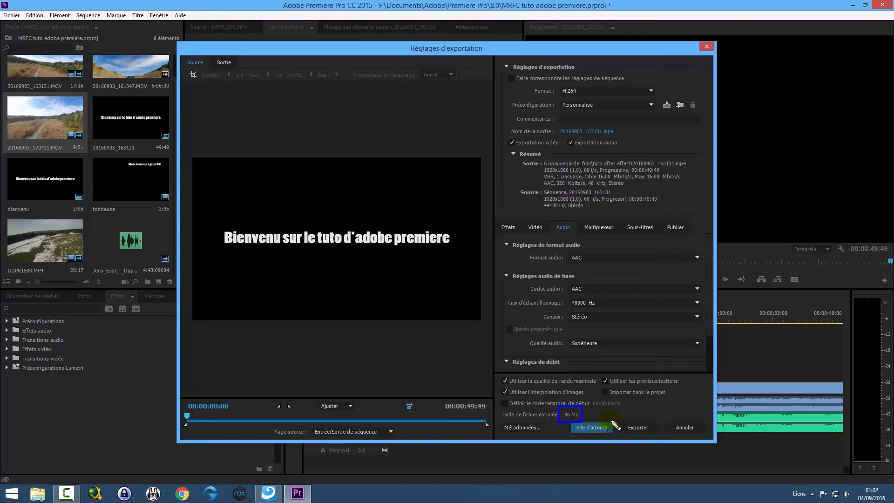
{"action": "left_click", "coordinate": [599, 426]}
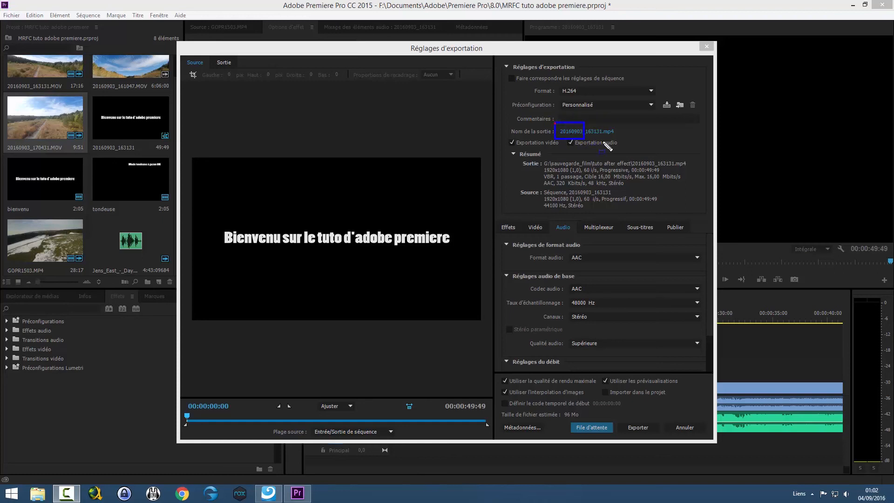
{"action": "left_click_drag", "start_coordinate": [604, 143], "coordinate": [626, 140]}
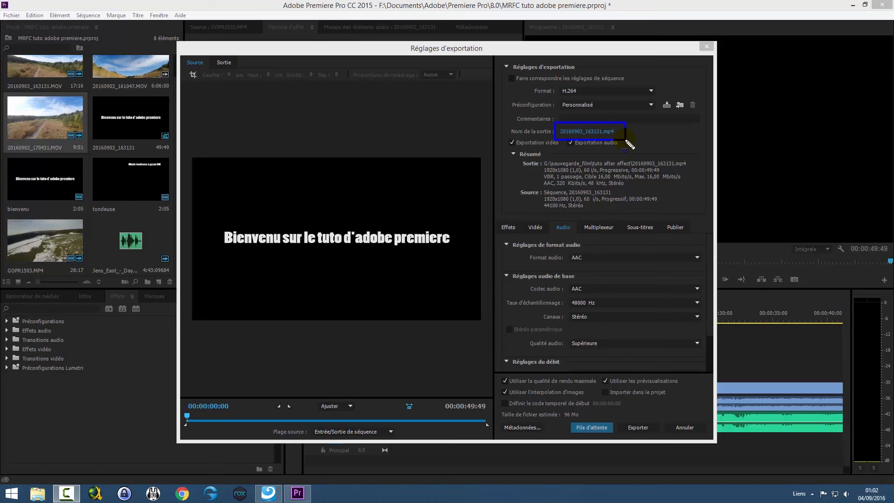
- Set the export output file to tuto-adobe-premiere.mp4 in the Bureau (desktop) folder
{"action": "left_click", "coordinate": [588, 132]}
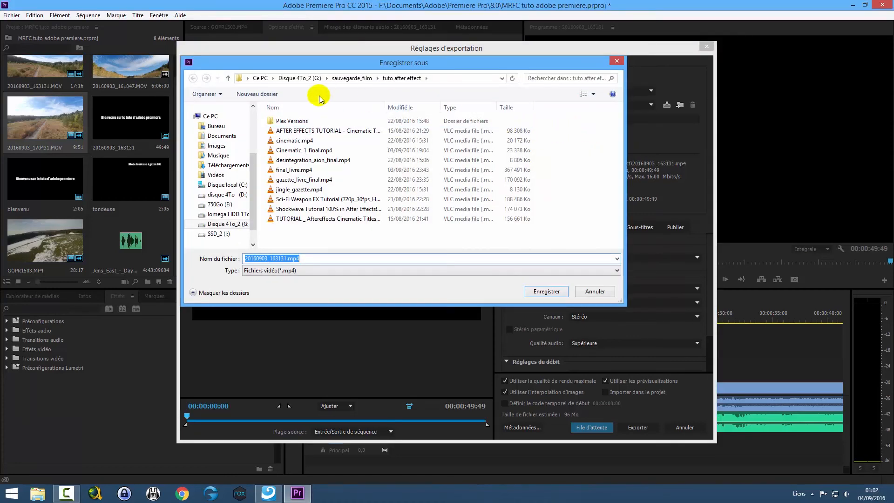
{"action": "left_click", "coordinate": [209, 126]}
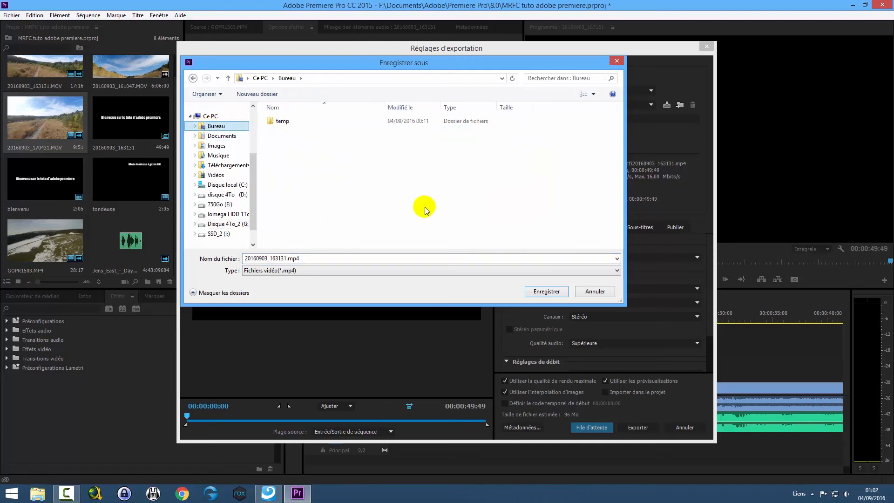
{"action": "double_click", "coordinate": [312, 257]}
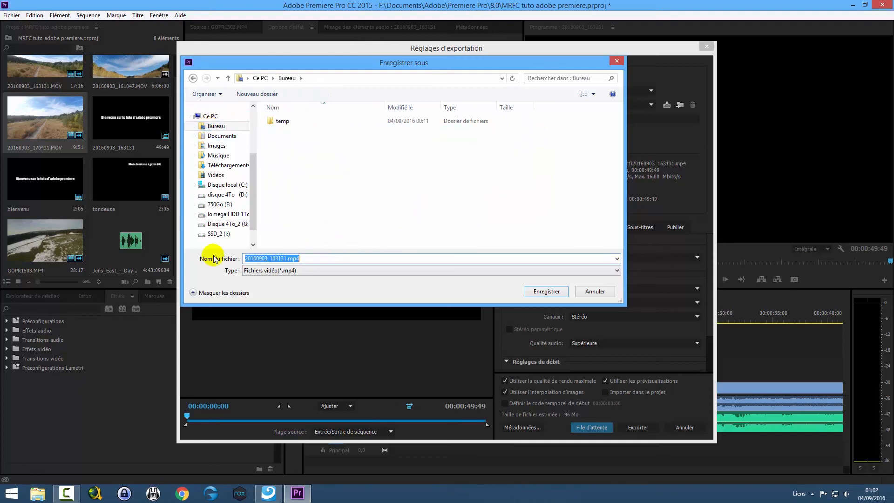
{"action": "type", "text": "tuto"}
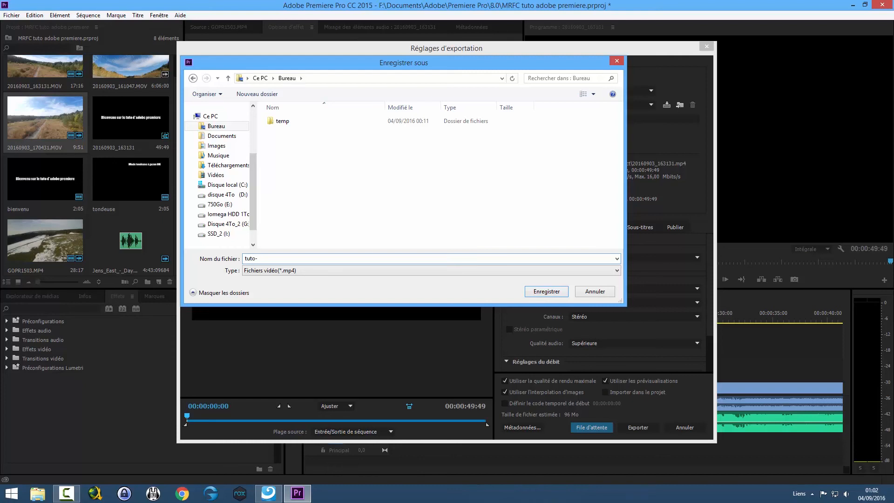
{"action": "type", "text": "-adobe-"}
{"action": "type", "text": "iere"}
{"action": "left_click", "coordinate": [546, 291]}
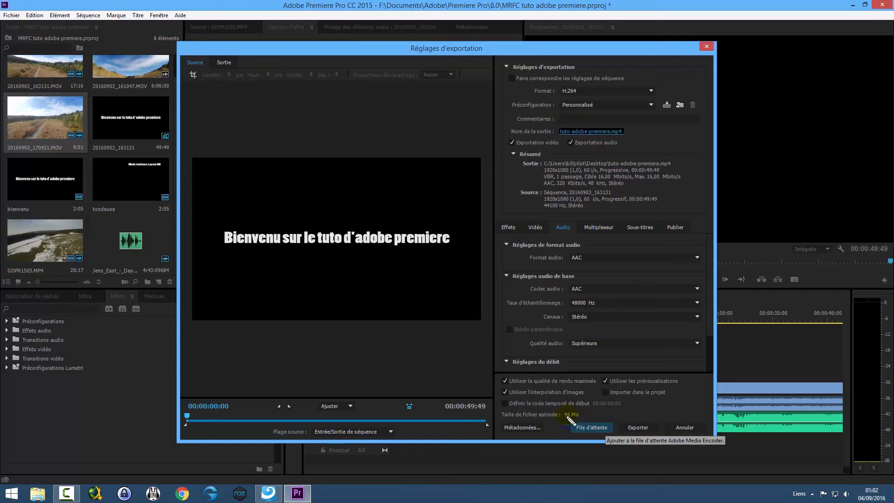
- Send the export to the Adobe Media Encoder queue and start encoding the queue there
{"action": "left_click_drag", "start_coordinate": [566, 415], "coordinate": [621, 445]}
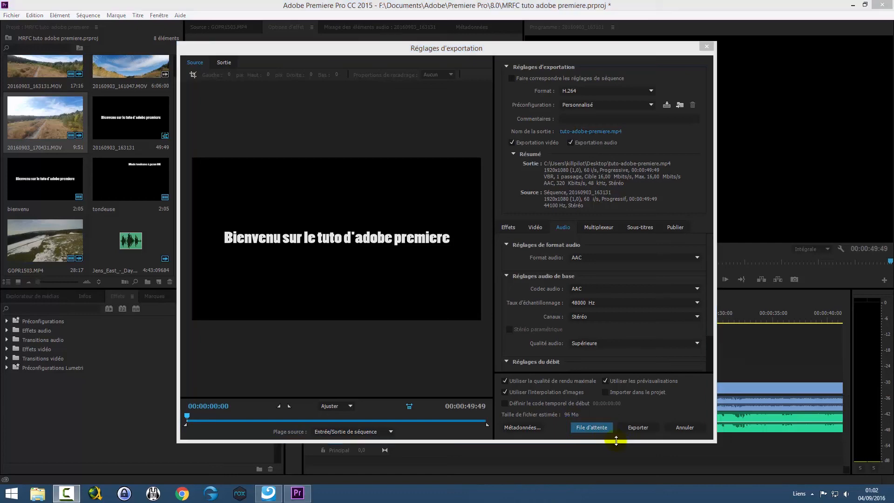
{"action": "left_click", "coordinate": [589, 426]}
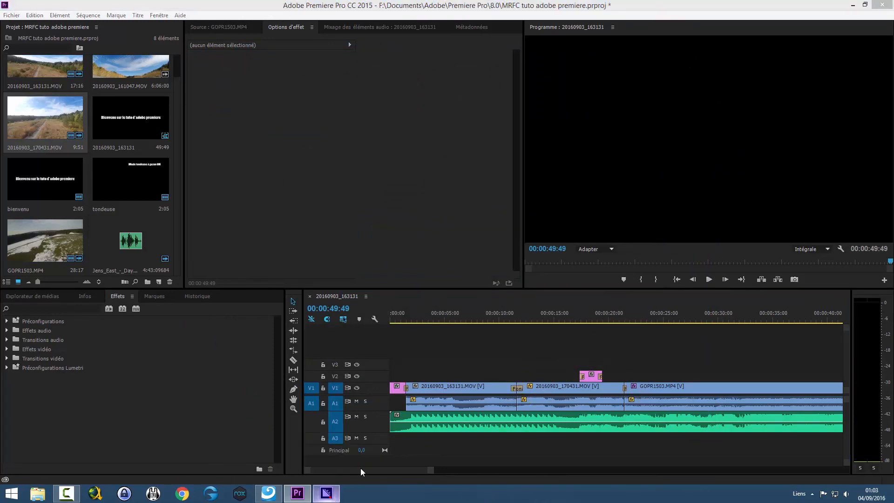
{"action": "left_click", "coordinate": [853, 5]}
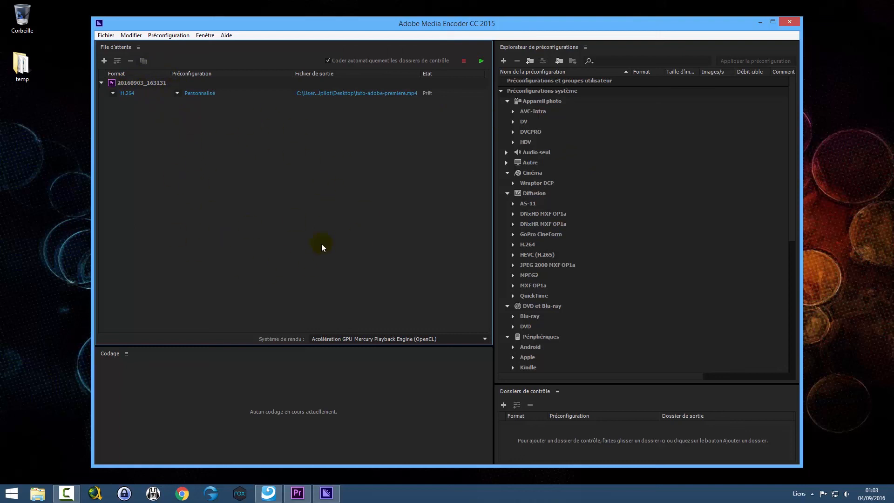
{"action": "left_click", "coordinate": [477, 58]}
{"action": "key", "text": "Escape"}
{"action": "left_click", "coordinate": [482, 61]}
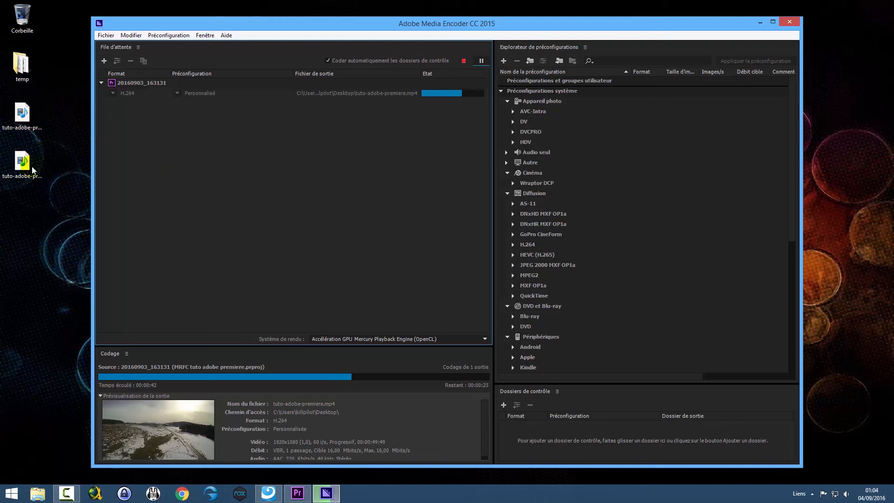
{"action": "left_click_drag", "start_coordinate": [66, 228], "coordinate": [5, 106]}
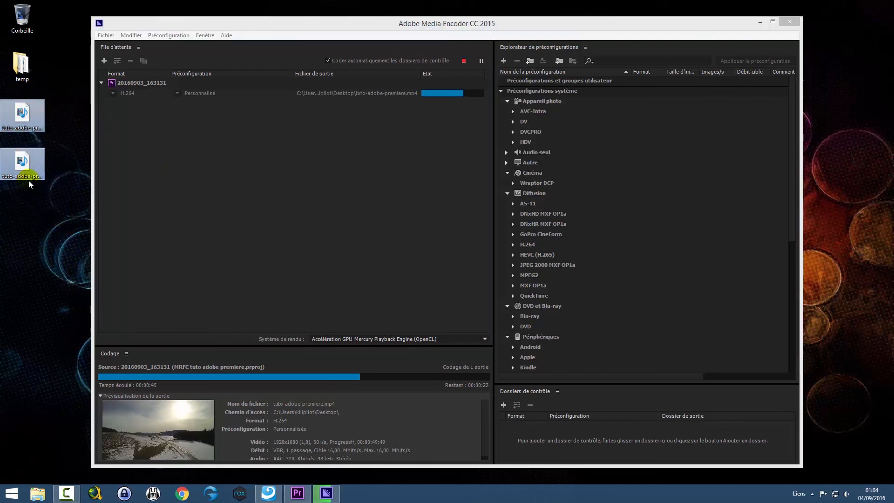
{"action": "left_click", "coordinate": [45, 231]}
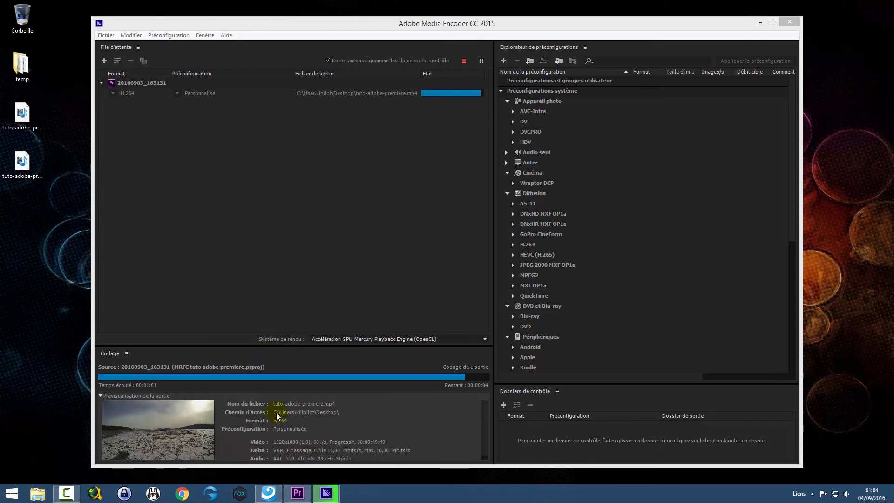
- Switch to Premiere Pro, view the properties of sequence 20160903_163131 in the project, and close them
{"action": "left_click", "coordinate": [297, 493]}
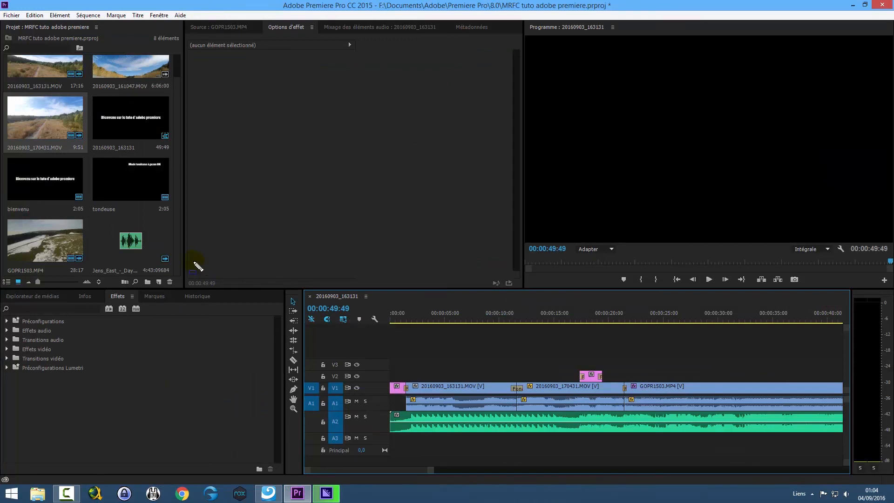
{"action": "left_click_drag", "start_coordinate": [87, 91], "coordinate": [175, 159]}
{"action": "right_click", "coordinate": [138, 123]}
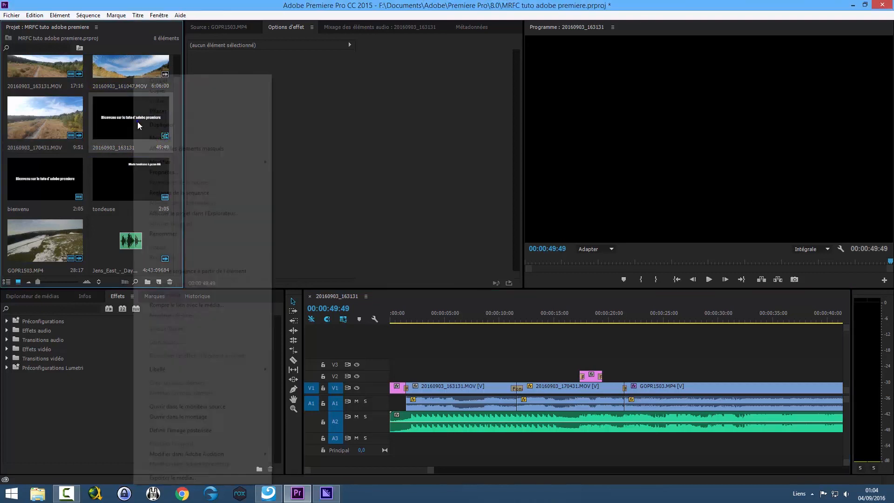
{"action": "left_click", "coordinate": [156, 172]}
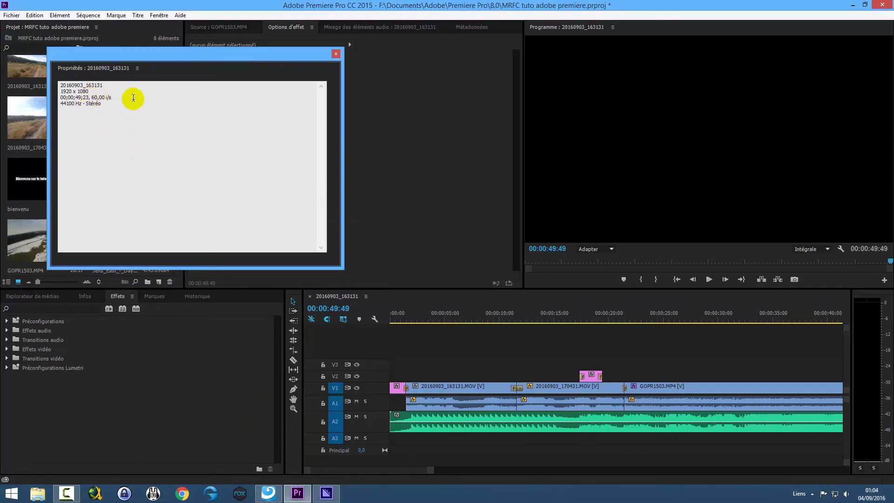
{"action": "left_click", "coordinate": [334, 55]}
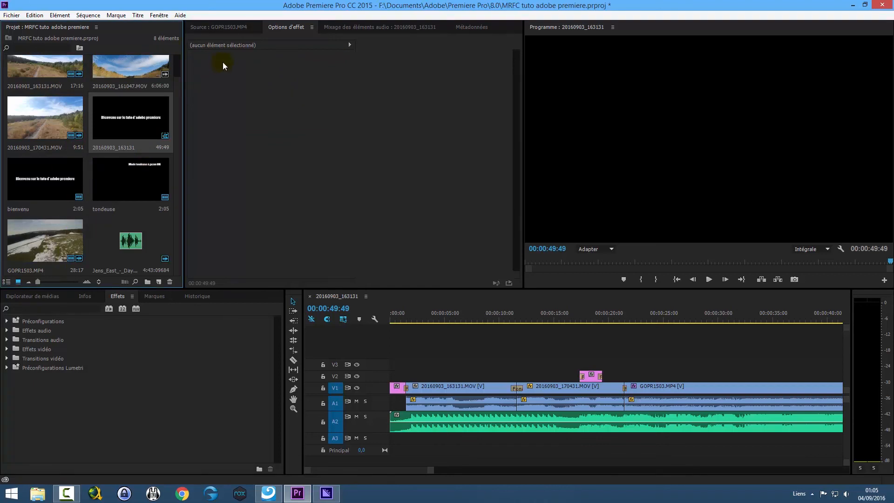
- Examine the display format and timebase options in the settings of sequence 20160903_163131, leaving without changes
{"action": "right_click", "coordinate": [139, 124]}
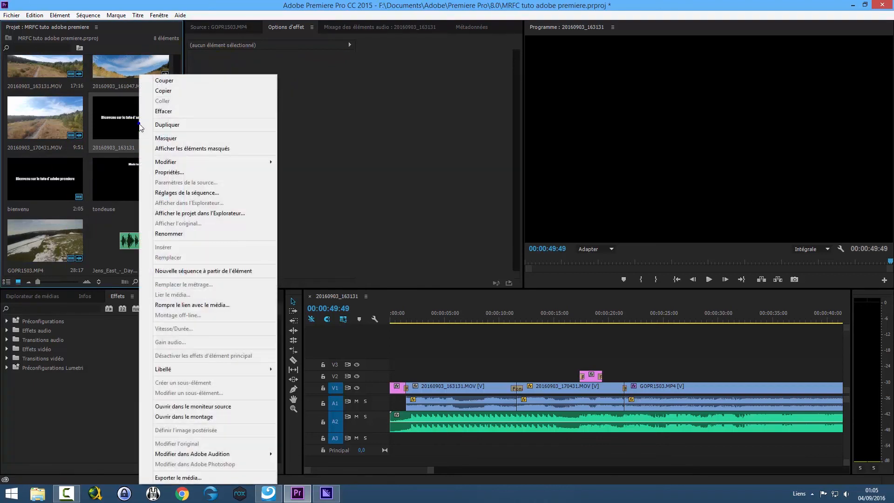
{"action": "left_click", "coordinate": [217, 192]}
{"action": "left_click", "coordinate": [499, 197]}
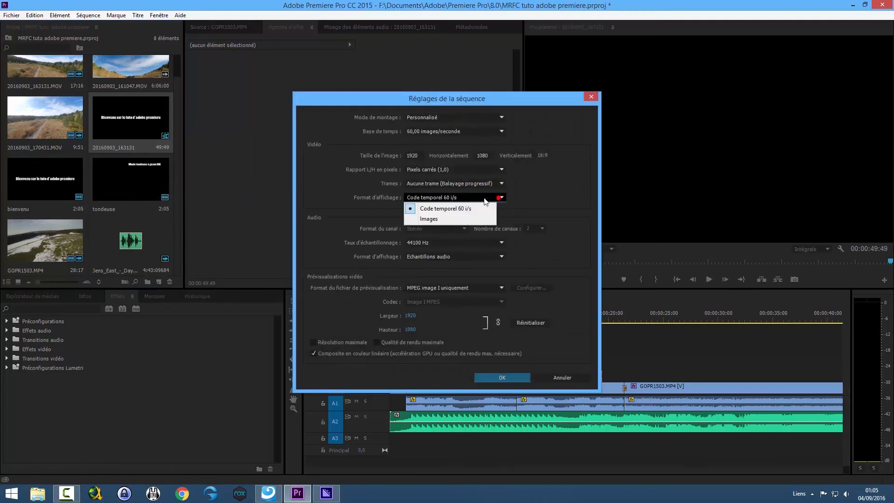
{"action": "left_click", "coordinate": [536, 196]}
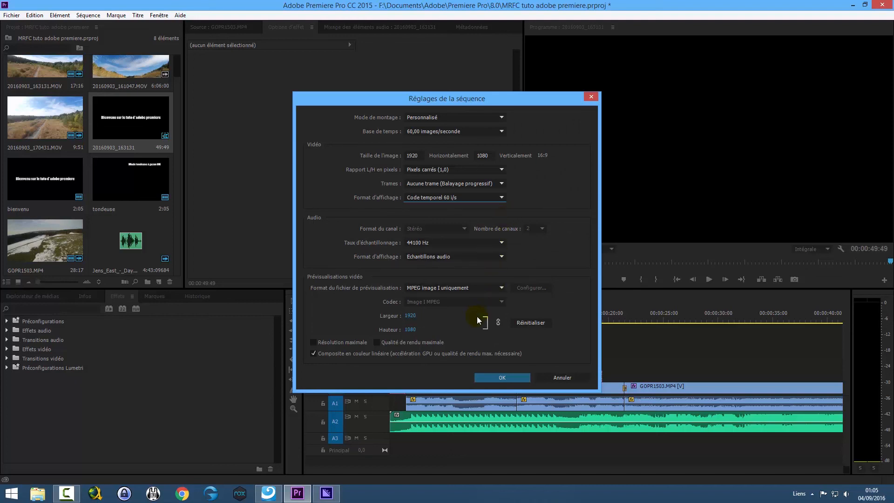
{"action": "left_click", "coordinate": [459, 132]}
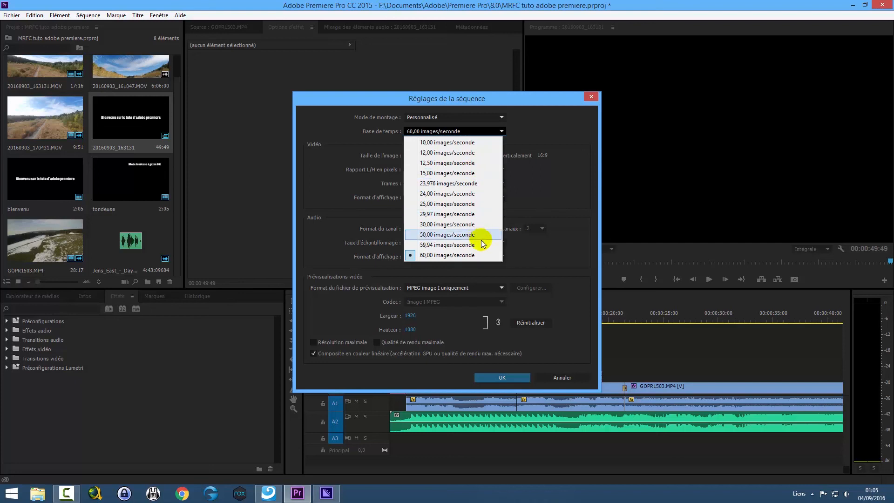
{"action": "left_click", "coordinate": [565, 143]}
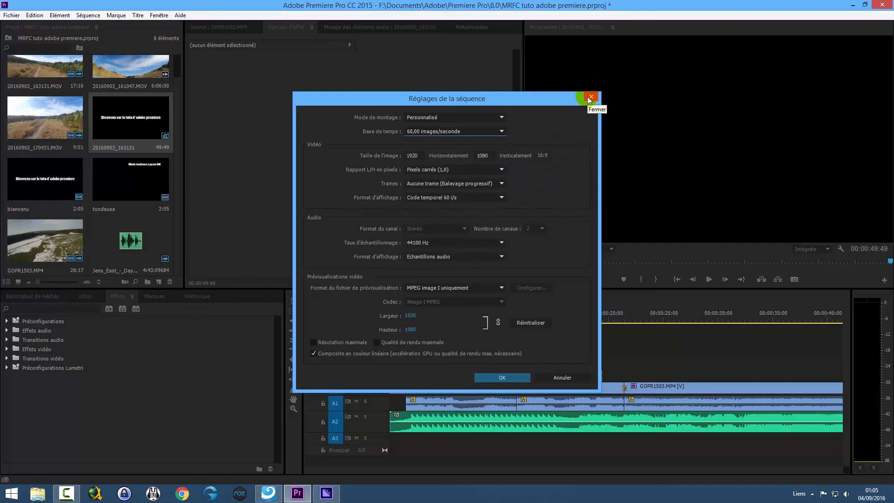
{"action": "left_click", "coordinate": [571, 378]}
- Check the encoding status in Adobe Media Encoder, and minimize it and Premiere Pro to show the desktop
{"action": "left_click", "coordinate": [326, 493]}
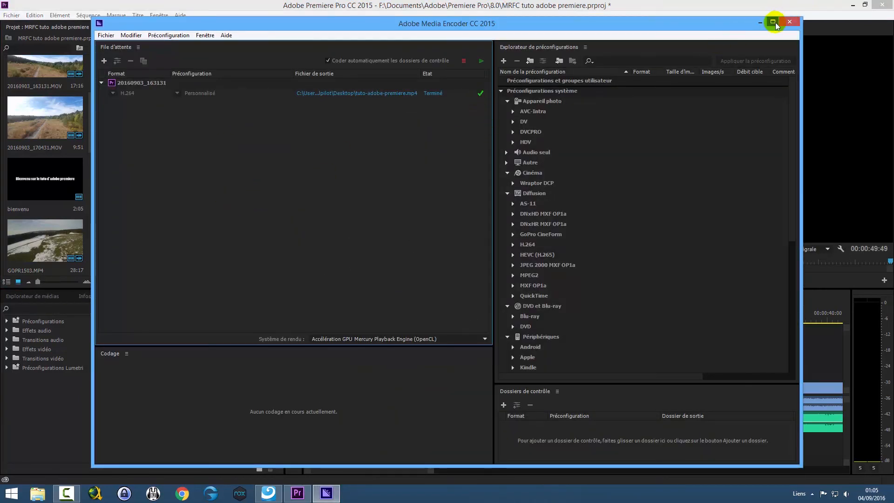
{"action": "left_click", "coordinate": [760, 22]}
{"action": "left_click", "coordinate": [853, 5]}
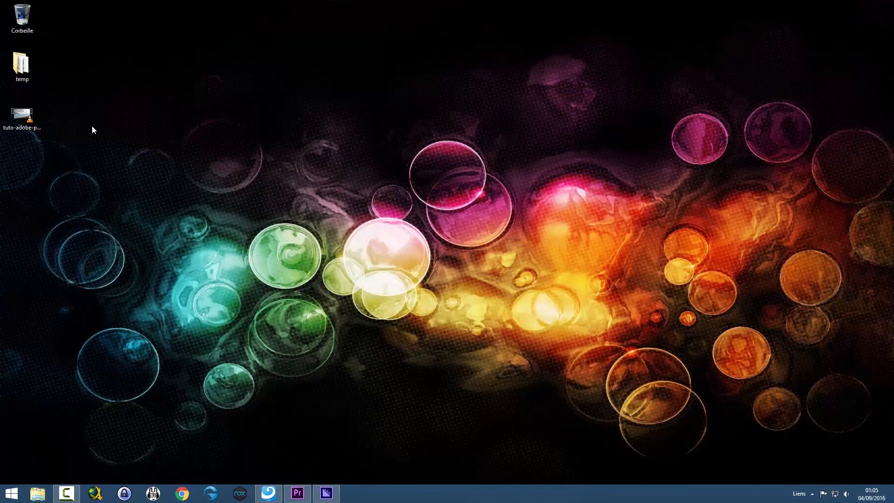
- Play the exported tuto-adobe-premiere.mp4 from the desktop, close the player and return to Premiere Pro
{"action": "left_click_drag", "start_coordinate": [31, 116], "coordinate": [187, 145]}
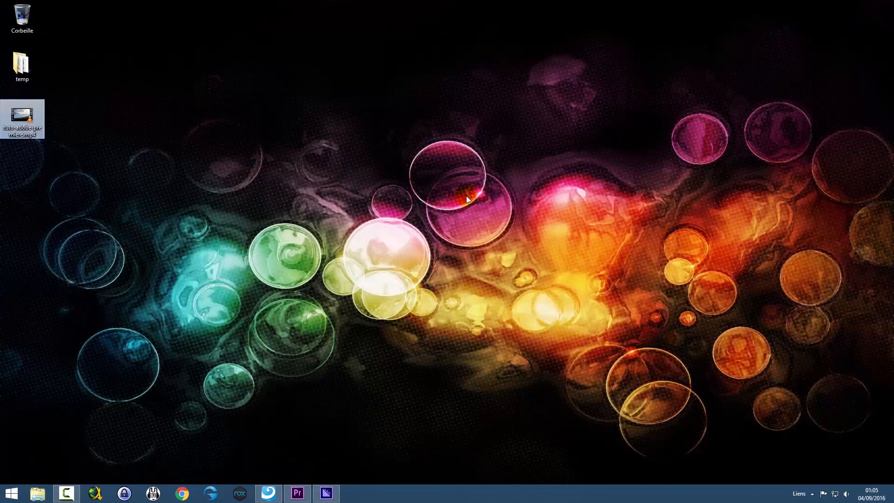
{"action": "double_click", "coordinate": [25, 106]}
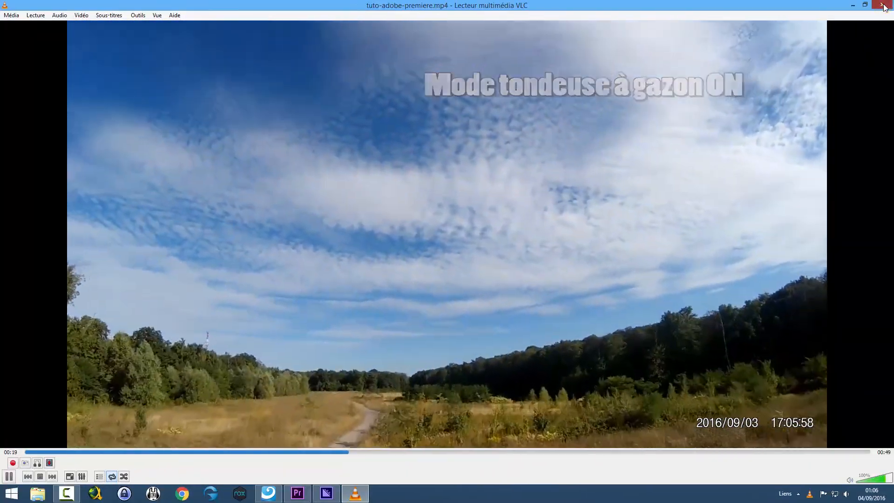
{"action": "left_click", "coordinate": [883, 6]}
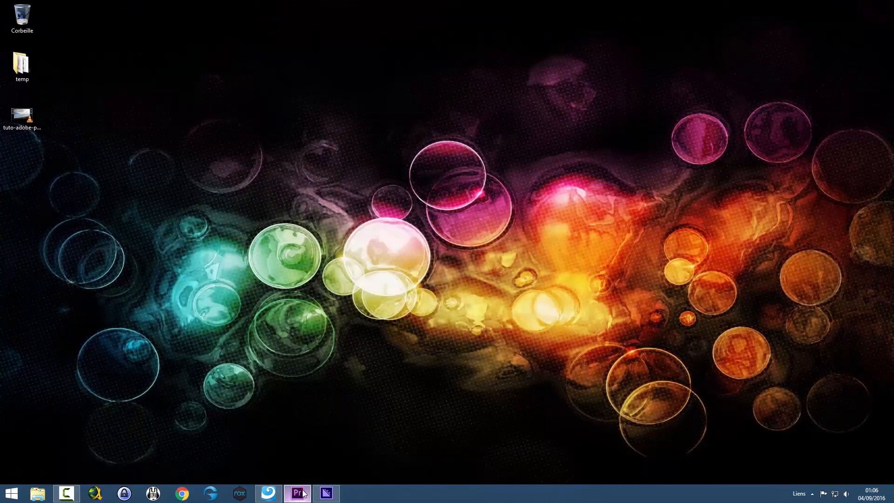
{"action": "left_click", "coordinate": [298, 492]}
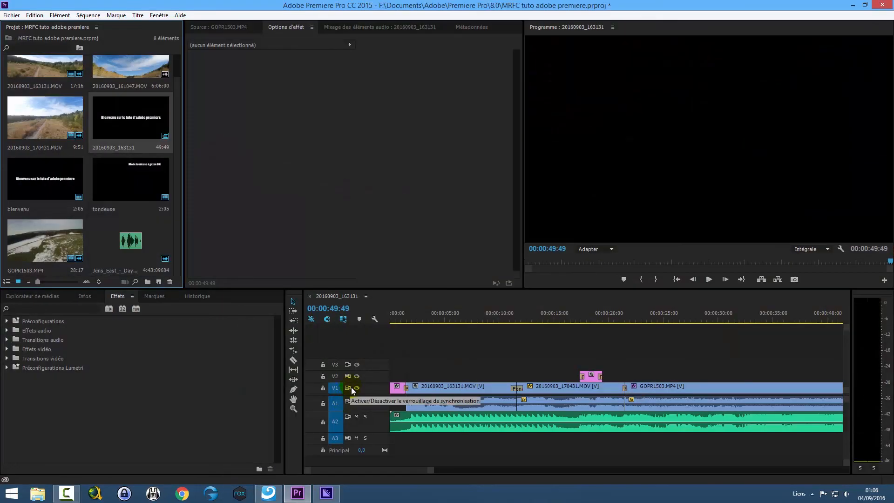